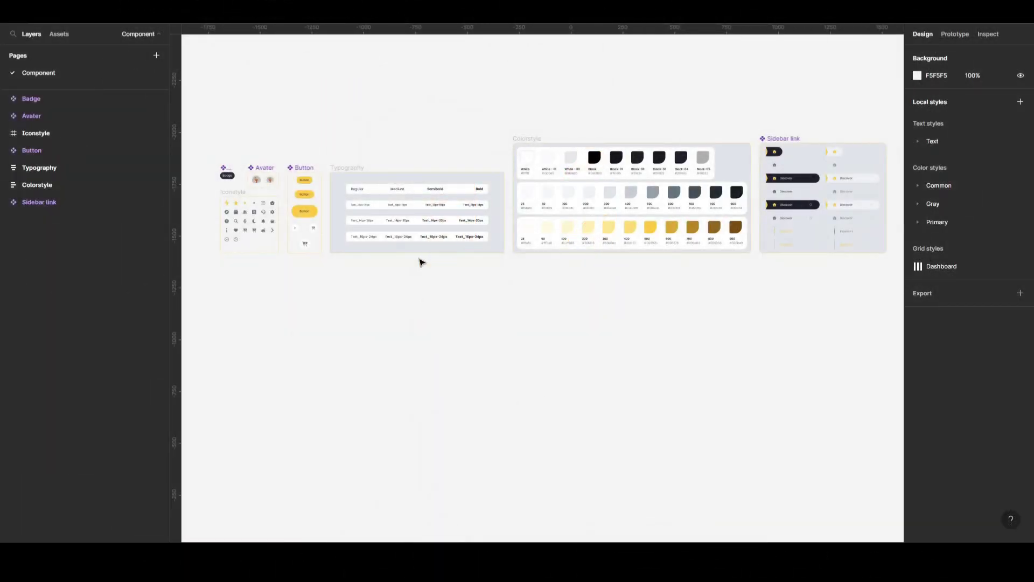
Step: Copy the search and microphone icons from the icon set to below the grid
{"action": "scroll", "coordinate": [420, 261], "scroll_direction": "up", "scroll_amount": 3}
{"action": "scroll", "coordinate": [434, 326], "scroll_direction": "up", "scroll_amount": 3}
{"action": "scroll", "coordinate": [381, 310], "scroll_direction": "up", "scroll_amount": 1}
{"action": "left_click", "coordinate": [355, 204]}
{"action": "left_click_drag", "start_coordinate": [356, 204], "coordinate": [351, 307]}
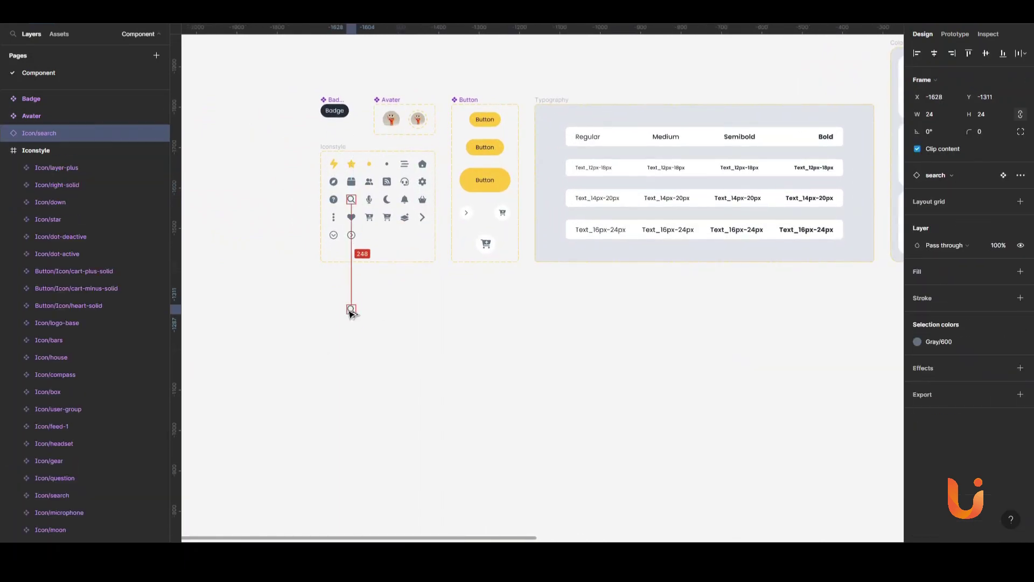
{"action": "scroll", "coordinate": [351, 307], "scroll_direction": "up", "scroll_amount": 5}
{"action": "scroll", "coordinate": [388, 240], "scroll_direction": "up", "scroll_amount": 3}
{"action": "mouse_move", "coordinate": [396, 89]}
{"action": "left_mouse_down"}
{"action": "mouse_move", "coordinate": [414, 371]}
{"action": "mouse_move", "coordinate": [488, 388]}
{"action": "left_mouse_up"}
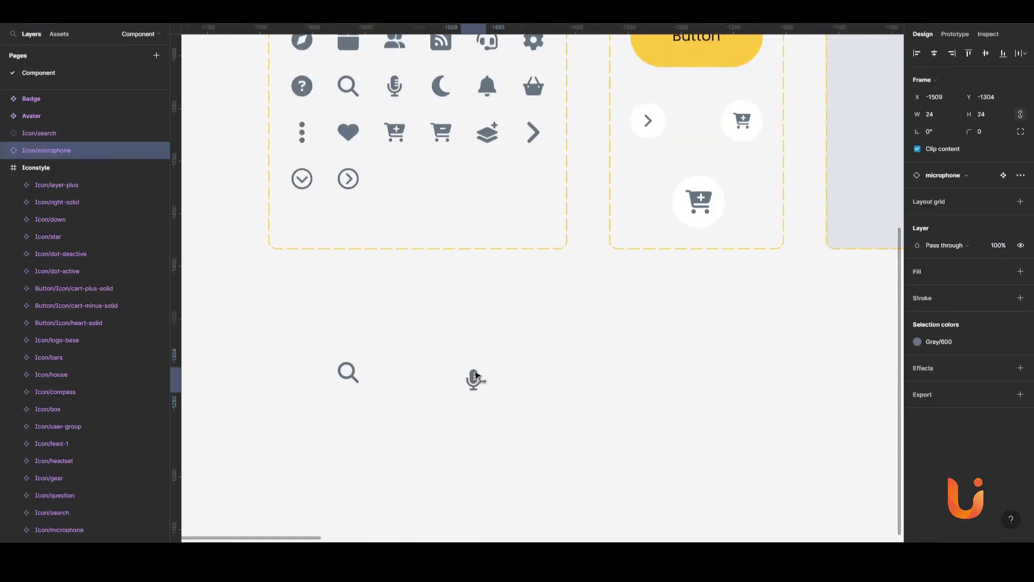
Step: Add a 'Search' text layer between the icons, coloured Gray/800
{"action": "key", "text": "t"}
{"action": "left_click", "coordinate": [400, 384]}
{"action": "type", "text": "Search"}
{"action": "left_click", "coordinate": [1003, 301]}
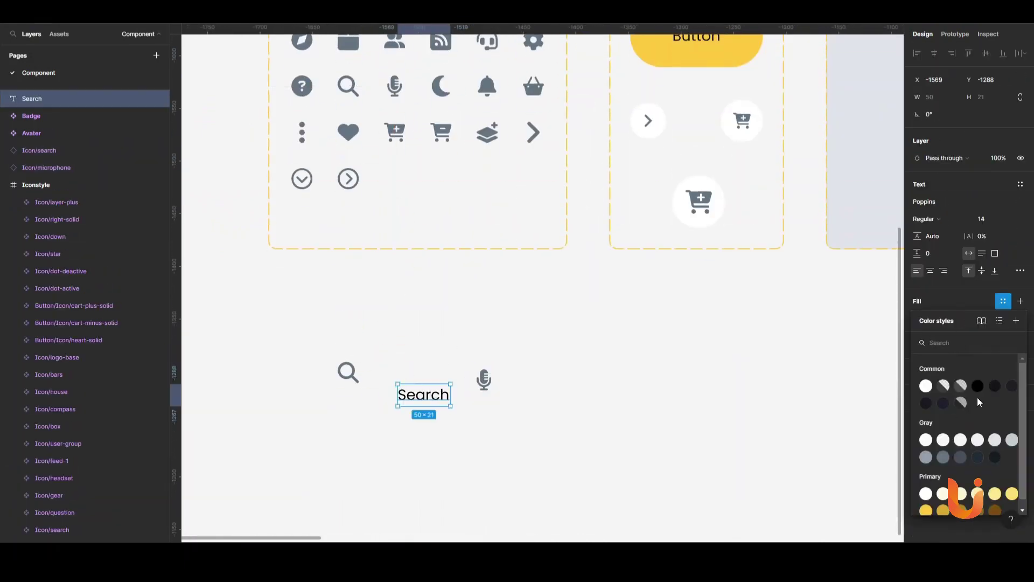
{"action": "left_click", "coordinate": [978, 457]}
Step: Recolour the search icon a lighter grey and the microphone icon pale grey
{"action": "left_click", "coordinate": [348, 372], "text": "shift"}
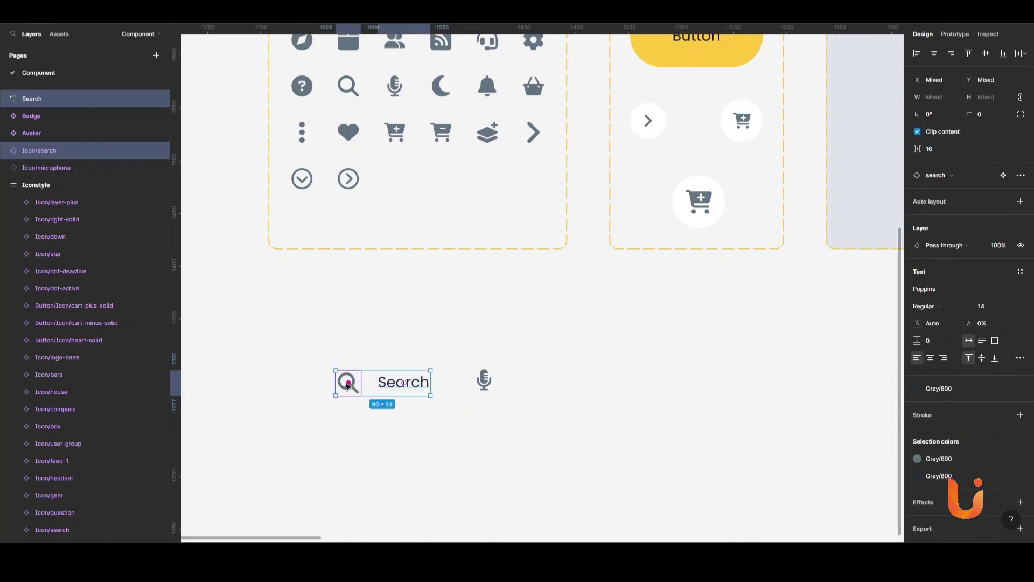
{"action": "left_click", "coordinate": [348, 386]}
{"action": "left_click", "coordinate": [1004, 342]}
{"action": "left_click", "coordinate": [803, 467]}
{"action": "left_click", "coordinate": [737, 464]}
{"action": "left_click", "coordinate": [484, 380]}
{"action": "left_click", "coordinate": [1003, 342]}
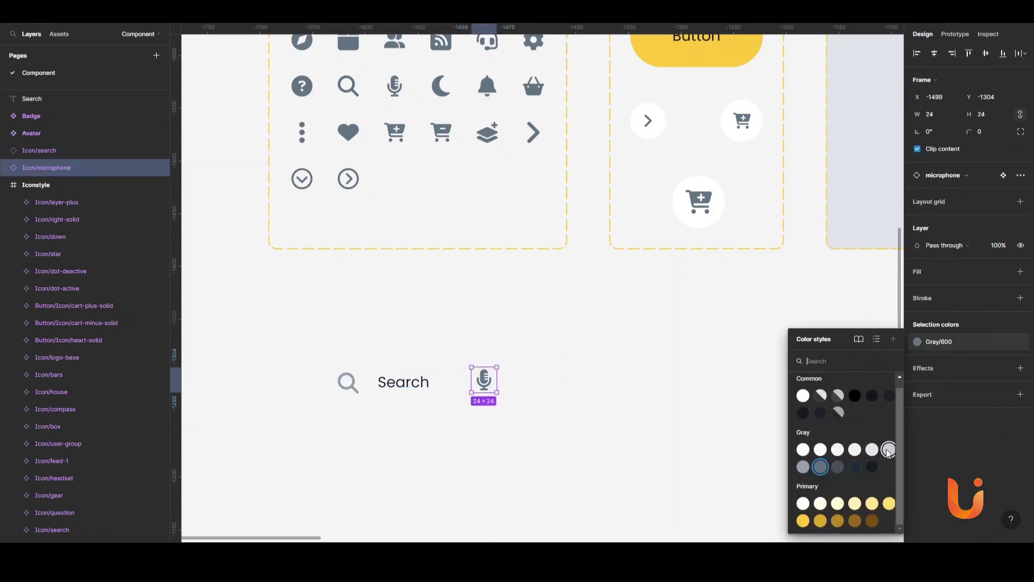
{"action": "left_click", "coordinate": [889, 449]}
Step: Wrap icon, label and microphone in auto layout with auto spacing and 24/10 padding
{"action": "left_click_drag", "start_coordinate": [329, 366], "coordinate": [422, 422]}
{"action": "key", "text": "shift+a"}
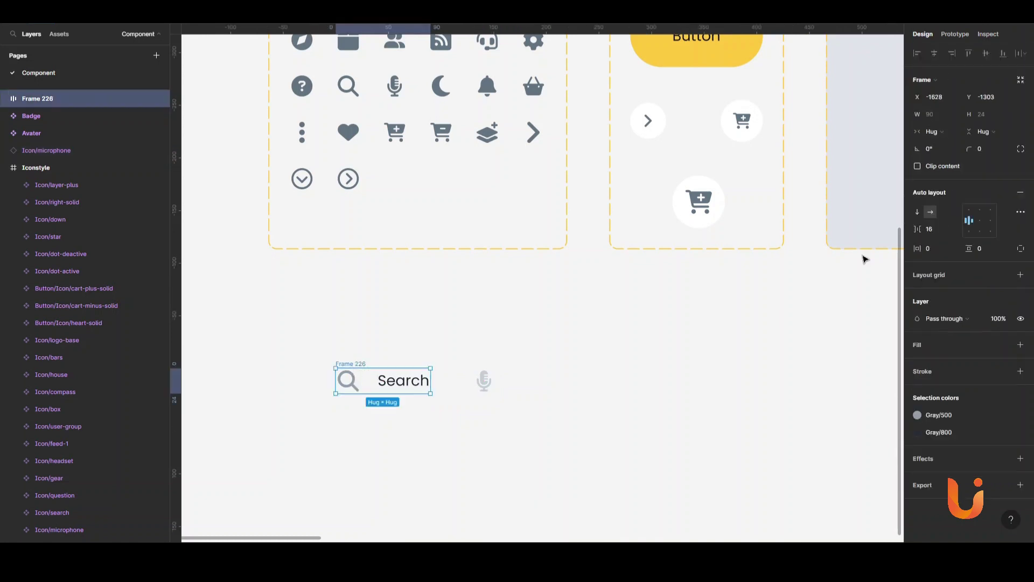
{"action": "left_click", "coordinate": [484, 381], "text": "shift"}
{"action": "key", "text": "shift+a"}
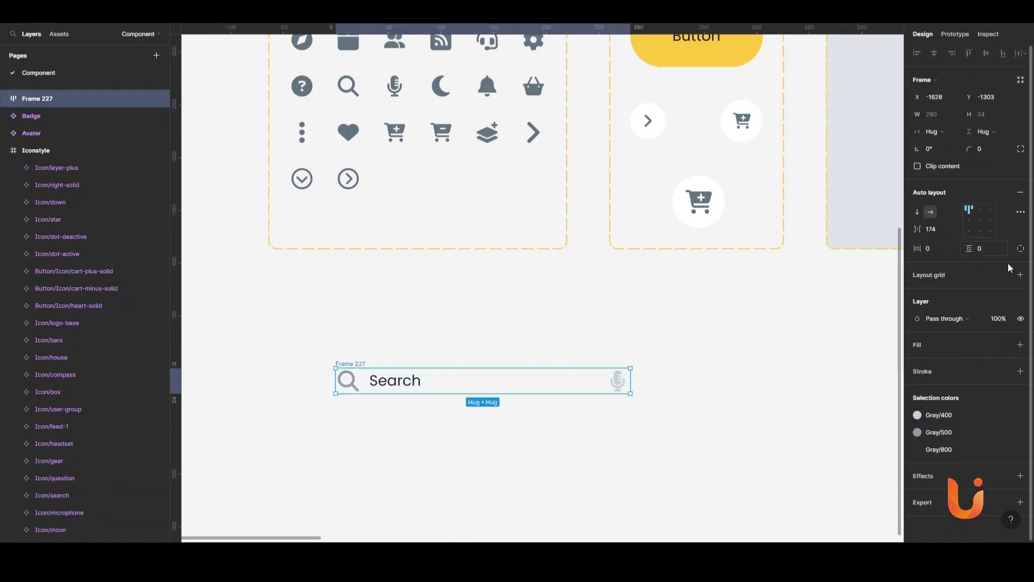
{"action": "left_click", "coordinate": [1021, 212]}
{"action": "left_click", "coordinate": [837, 257]}
{"action": "left_click", "coordinate": [990, 249]}
{"action": "left_click", "coordinate": [938, 251]}
{"action": "type", "text": "24"}
{"action": "key", "text": "Return"}
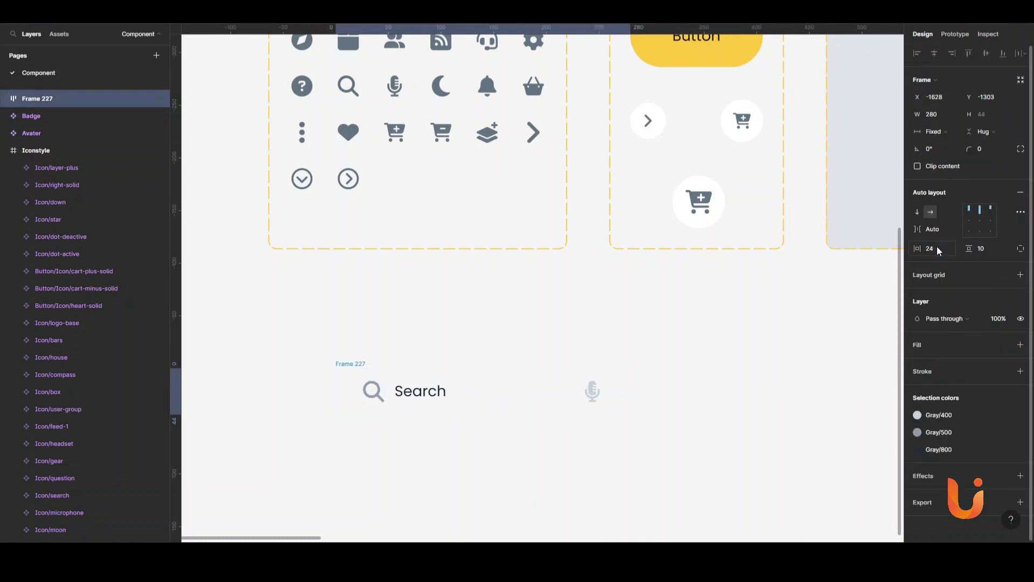
{"action": "type", "text": "200"}
Step: Give the bar a fully rounded 200 radius and a Gray/100 fill
{"action": "left_click", "coordinate": [1021, 345]}
{"action": "left_click", "coordinate": [927, 406]}
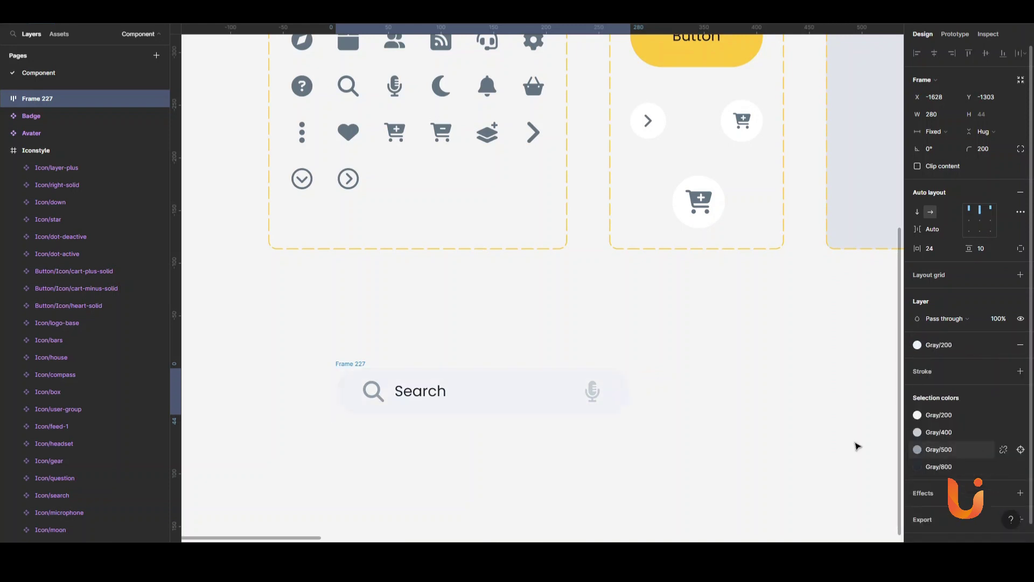
{"action": "scroll", "coordinate": [606, 433], "scroll_direction": "up", "scroll_amount": 1}
{"action": "left_click", "coordinate": [939, 345]}
{"action": "left_click", "coordinate": [959, 455]}
{"action": "left_click", "coordinate": [605, 372]}
Step: Name the bar 'Search' and place it under the icon set
{"action": "scroll", "coordinate": [538, 300], "scroll_direction": "up", "scroll_amount": 1}
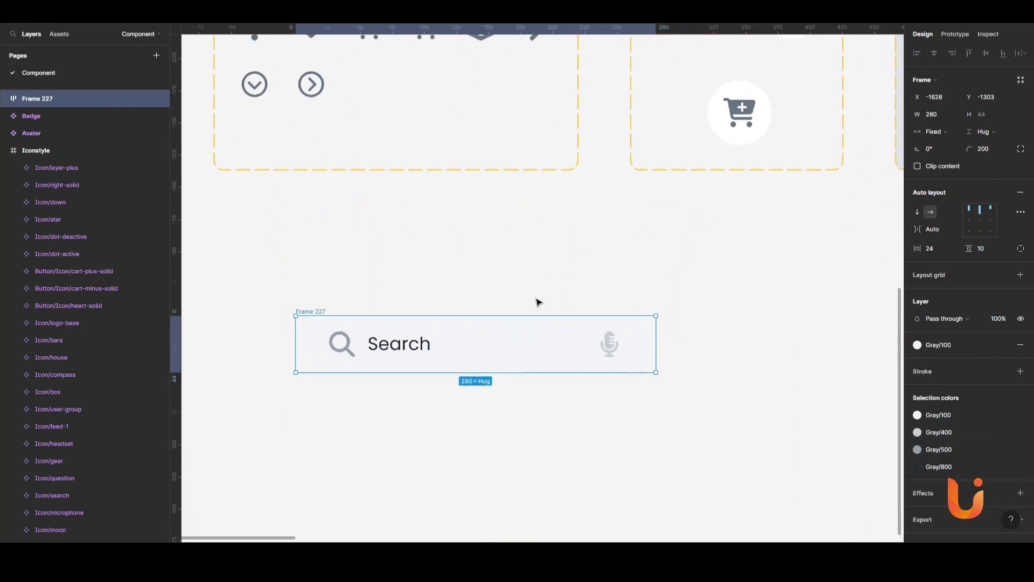
{"action": "scroll", "coordinate": [366, 317], "scroll_direction": "left", "scroll_amount": 2}
{"action": "type", "text": "Search"}
{"action": "key", "text": "Return"}
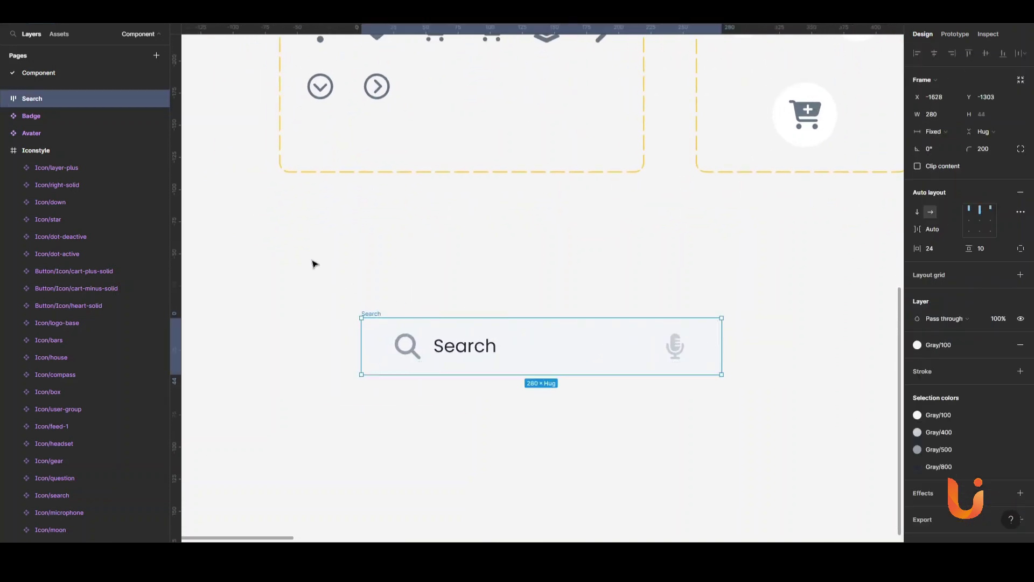
{"action": "left_click_drag", "start_coordinate": [370, 316], "coordinate": [288, 254]}
{"action": "left_click", "coordinate": [425, 243]}
{"action": "scroll", "coordinate": [425, 242], "scroll_direction": "down", "scroll_amount": 2}
{"action": "scroll", "coordinate": [493, 249], "scroll_direction": "down", "scroll_amount": 1}
Step: Copy moon, bell and basket icons, an avatar and a button beside the search bar
{"action": "scroll", "coordinate": [493, 249], "scroll_direction": "up", "scroll_amount": 2}
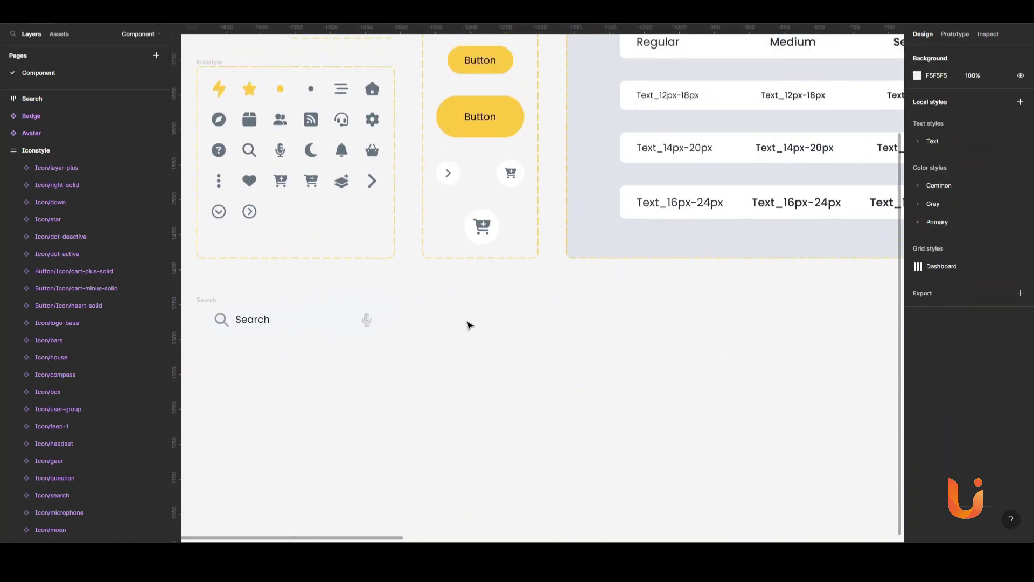
{"action": "left_click_drag", "start_coordinate": [299, 141], "coordinate": [376, 155]}
{"action": "left_click_drag", "start_coordinate": [498, 318], "coordinate": [501, 319]}
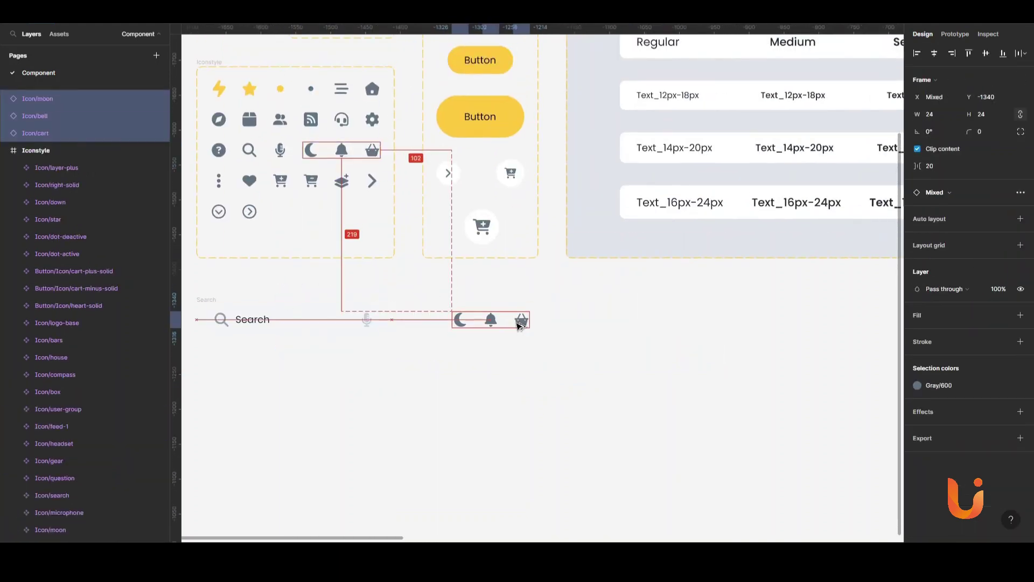
{"action": "scroll", "coordinate": [547, 322], "scroll_direction": "up", "scroll_amount": 3}
{"action": "left_click_drag", "start_coordinate": [364, 157], "coordinate": [615, 460]}
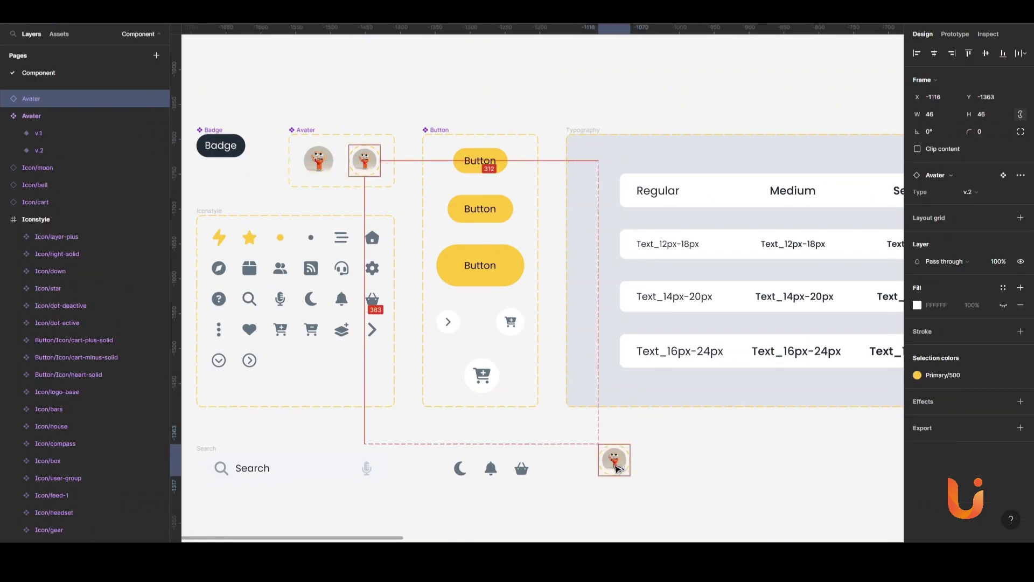
{"action": "scroll", "coordinate": [552, 163], "scroll_direction": "down", "scroll_amount": 1}
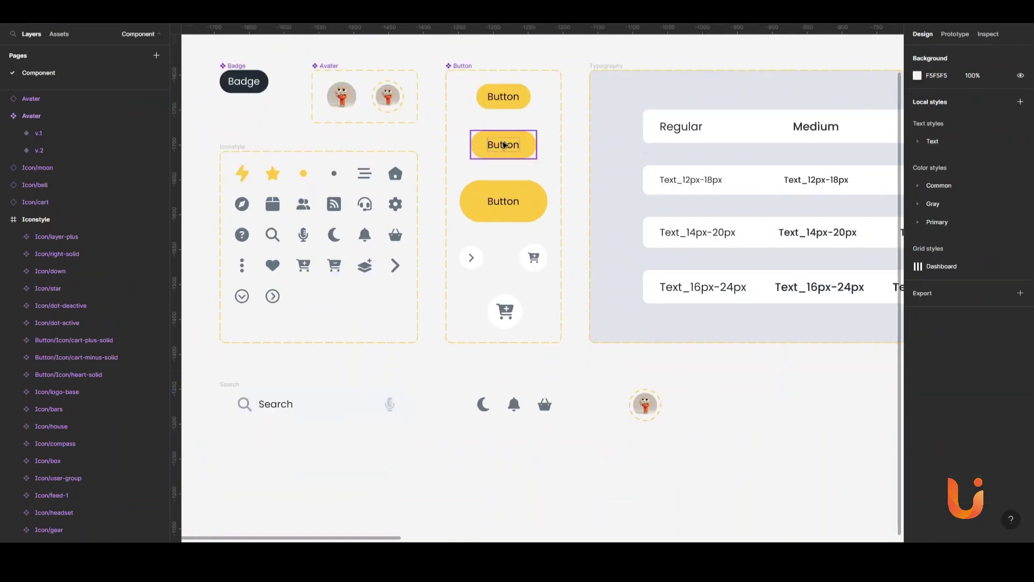
{"action": "left_click_drag", "start_coordinate": [504, 144], "coordinate": [582, 386]}
Step: Wrap the icons, button and avatar together in auto layout
{"action": "scroll", "coordinate": [539, 378], "scroll_direction": "up", "scroll_amount": 3}
{"action": "left_click_drag", "start_coordinate": [674, 428], "coordinate": [409, 363]}
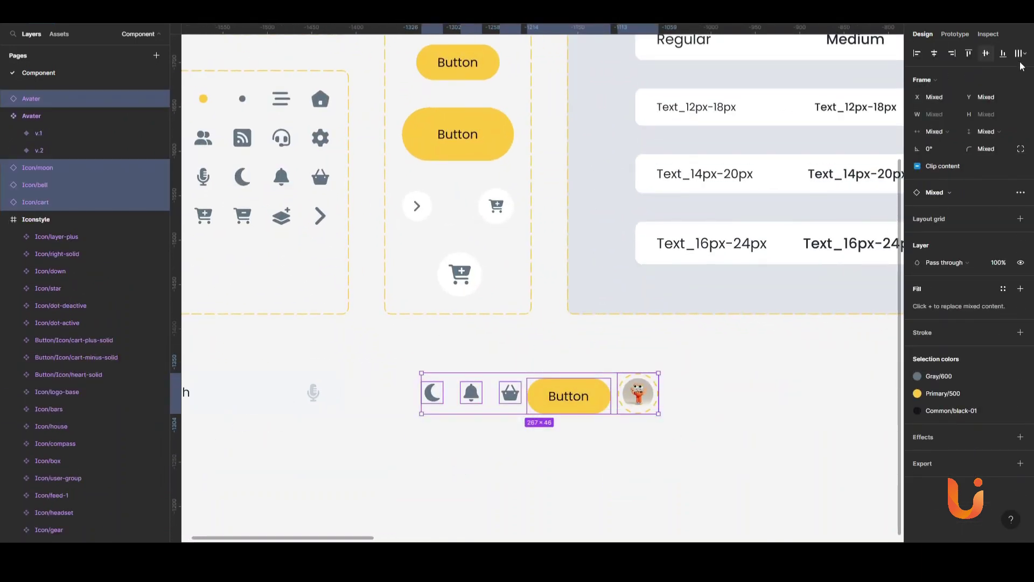
{"action": "key", "text": "shift+a"}
{"action": "scroll", "coordinate": [771, 392], "scroll_direction": "left", "scroll_amount": 2}
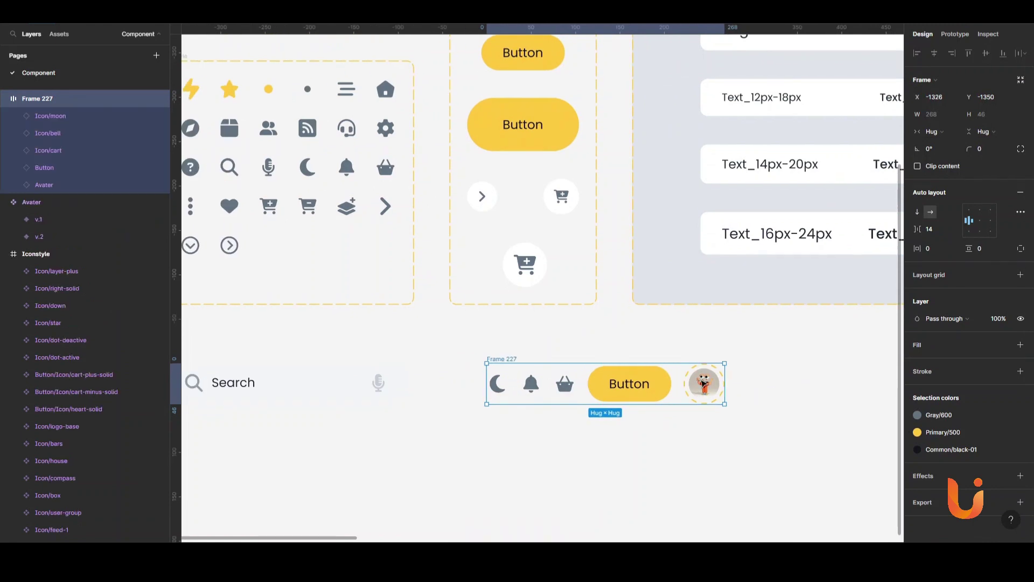
Step: Relabel the button 'Become a seller'
{"action": "left_click", "coordinate": [704, 383]}
{"action": "scroll", "coordinate": [746, 354], "scroll_direction": "up", "scroll_amount": 2}
{"action": "double_click", "coordinate": [540, 328]}
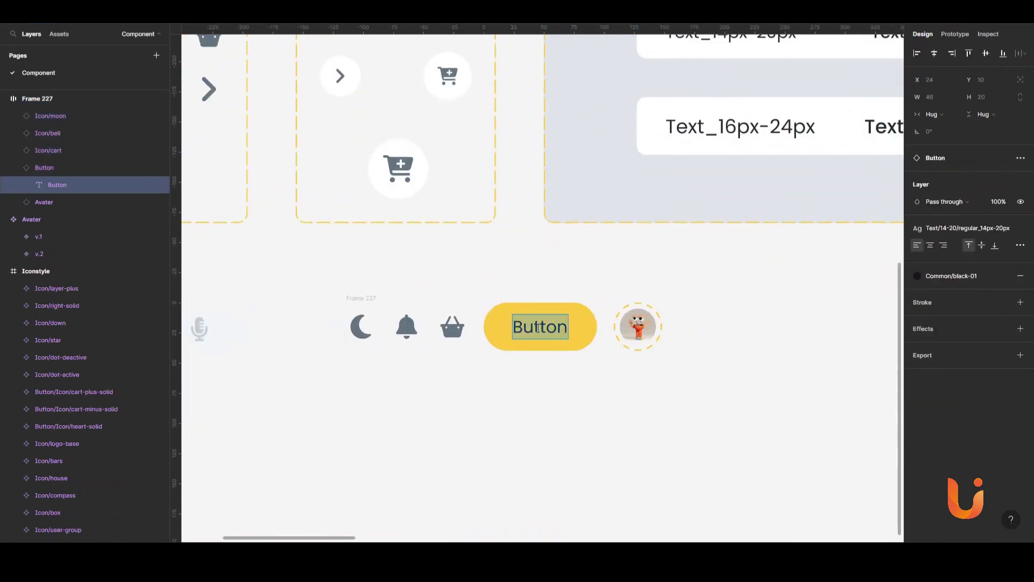
{"action": "type", "text": "Become a seller"}
Step: Add a Primary/500 yellow dot aligned to the top of the bell icon
{"action": "right_click", "coordinate": [437, 198]}
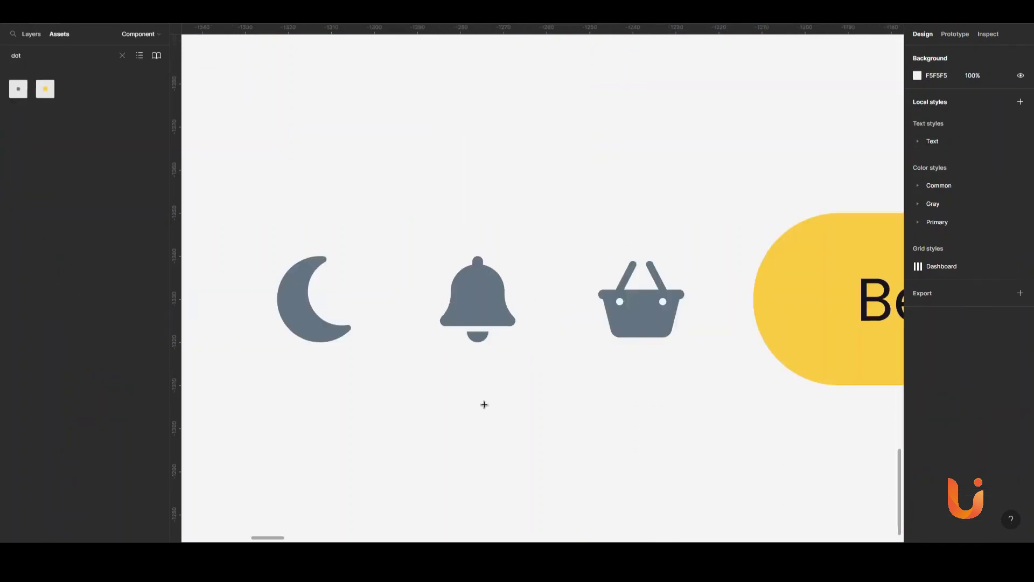
{"action": "left_click", "coordinate": [937, 97]}
{"action": "left_click", "coordinate": [1003, 184]}
{"action": "left_click", "coordinate": [866, 94]}
{"action": "left_click", "coordinate": [478, 296], "text": "shift"}
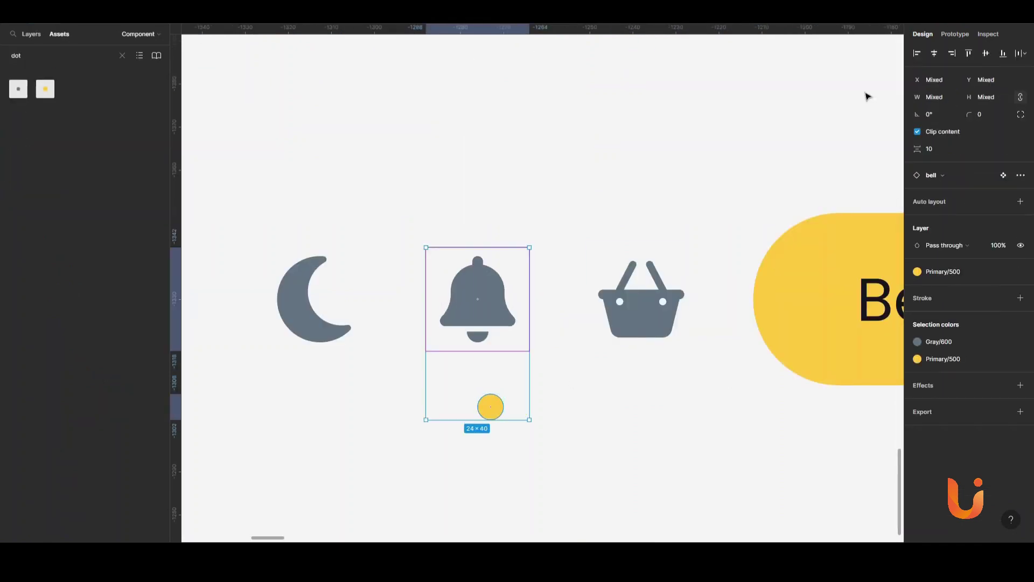
{"action": "left_click", "coordinate": [969, 53]}
Step: Re-wrap the icons, button and avatar row in auto layout
{"action": "scroll", "coordinate": [486, 210], "scroll_direction": "down", "scroll_amount": 5}
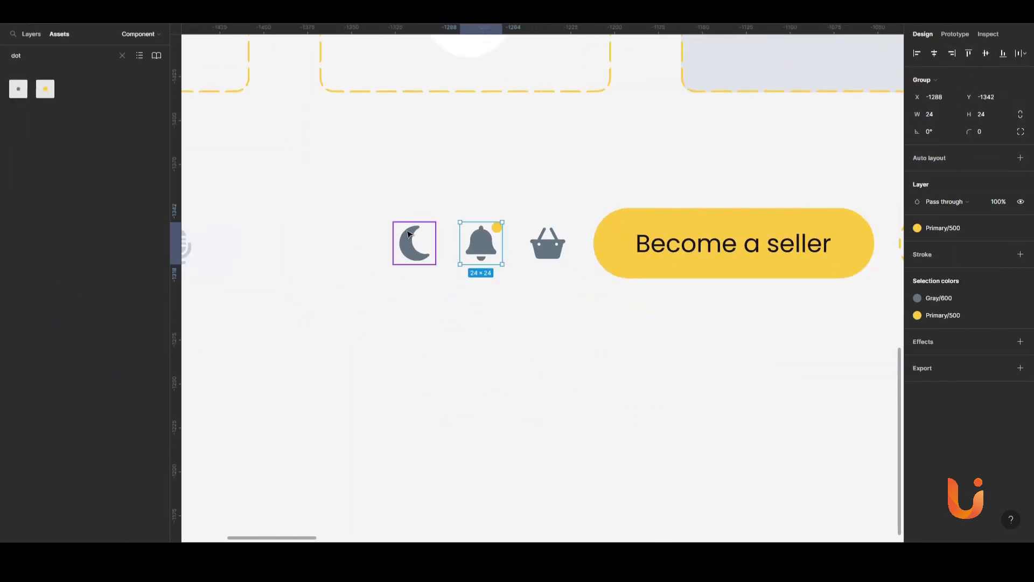
{"action": "scroll", "coordinate": [409, 233], "scroll_direction": "down", "scroll_amount": 3}
{"action": "left_click_drag", "start_coordinate": [334, 194], "coordinate": [690, 283]}
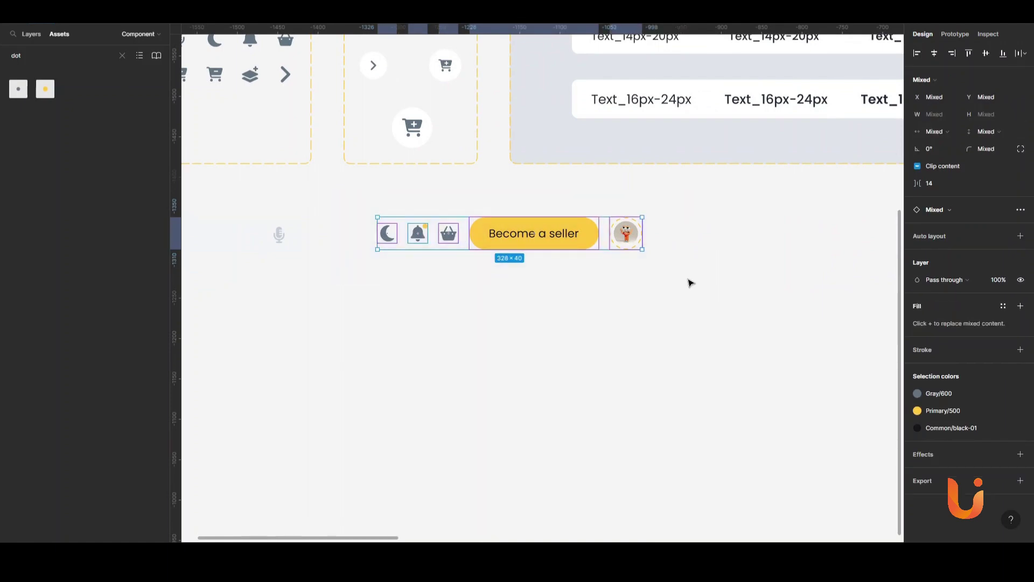
{"action": "key", "text": "shift+a"}
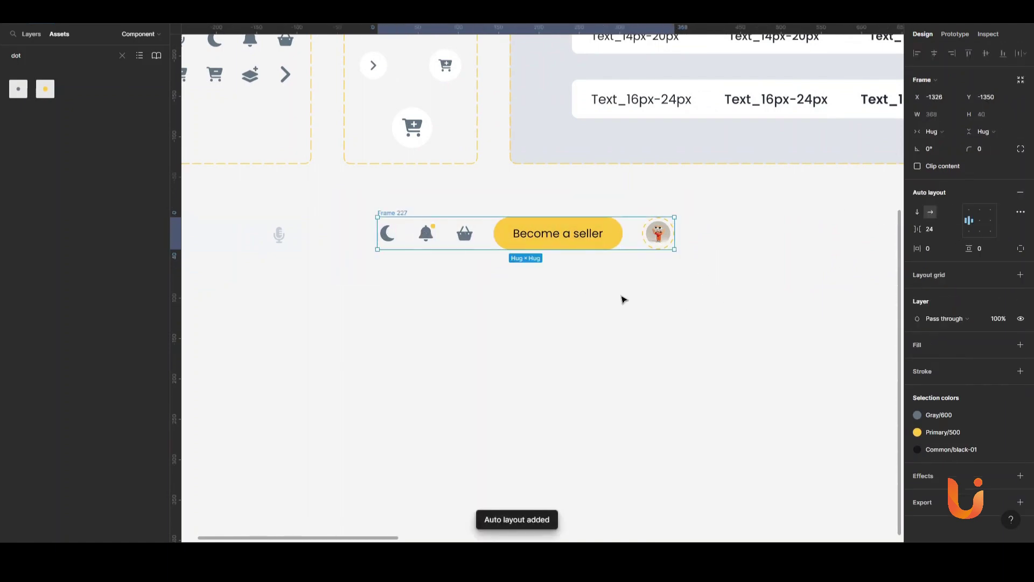
{"action": "scroll", "coordinate": [624, 298], "scroll_direction": "down", "scroll_amount": 2}
Step: Combine the search bar and icon row into one auto-layout navbar frame
{"action": "left_click", "coordinate": [324, 253], "text": "shift"}
{"action": "scroll", "coordinate": [591, 245], "scroll_direction": "left", "scroll_amount": 3}
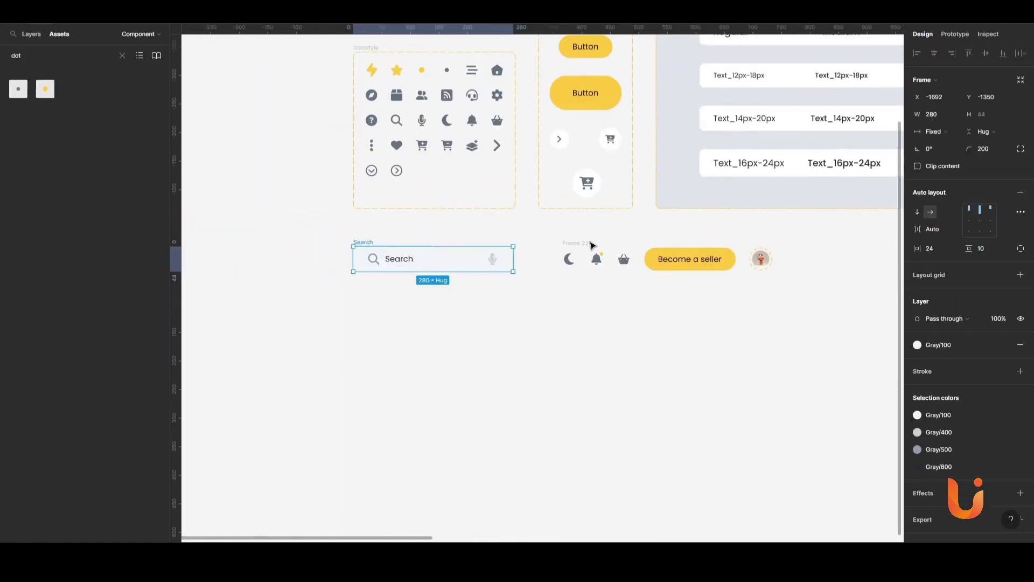
{"action": "scroll", "coordinate": [647, 269], "scroll_direction": "up", "scroll_amount": 1}
{"action": "left_click", "coordinate": [1021, 229]}
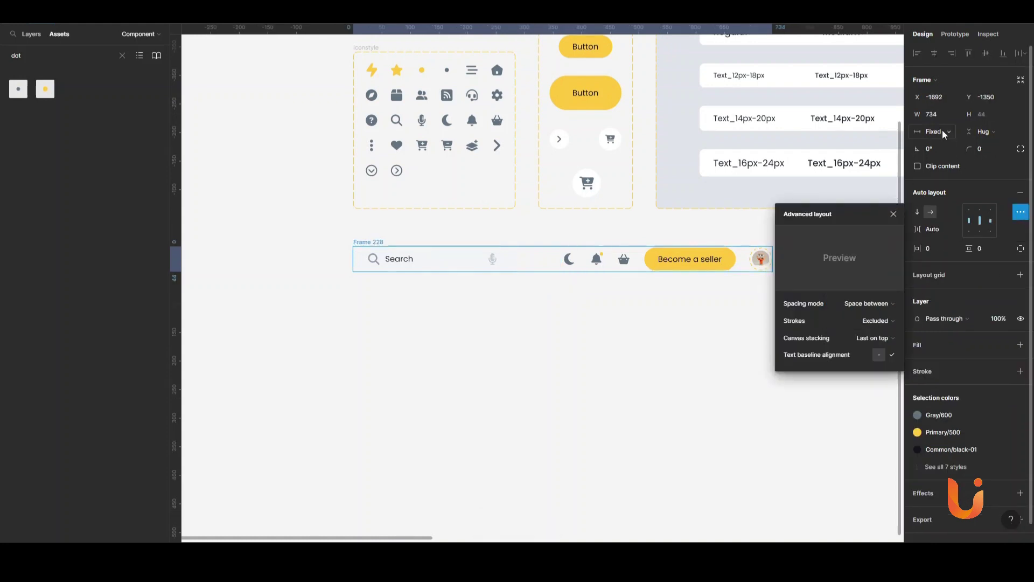
{"action": "key", "text": "shift+a"}
{"action": "scroll", "coordinate": [478, 354], "scroll_direction": "down", "scroll_amount": 2}
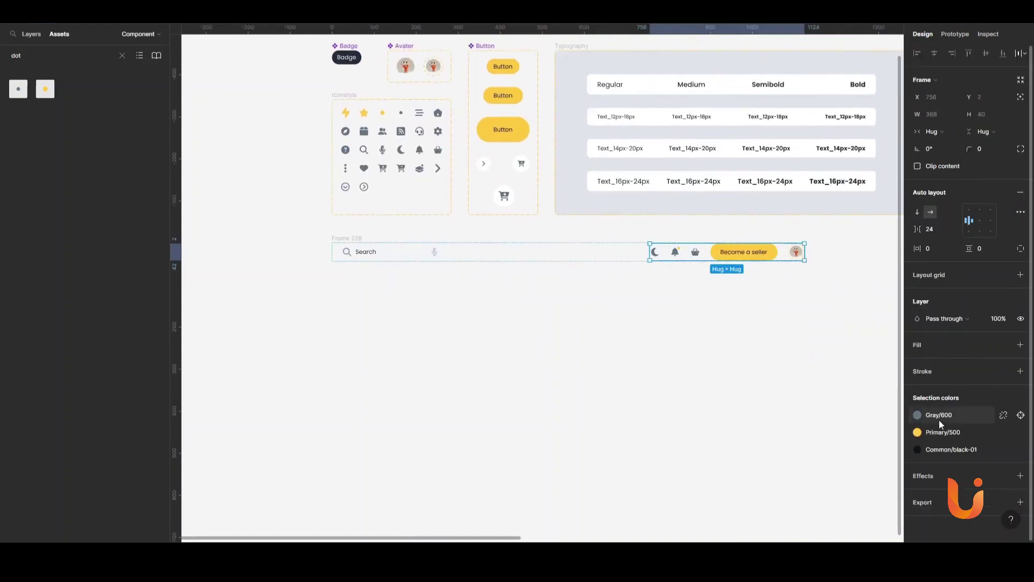
{"action": "left_click", "coordinate": [918, 415]}
{"action": "left_click", "coordinate": [684, 370]}
Step: Name the navbar 'v.1', make it a component and add a second variant
{"action": "double_click", "coordinate": [380, 241]}
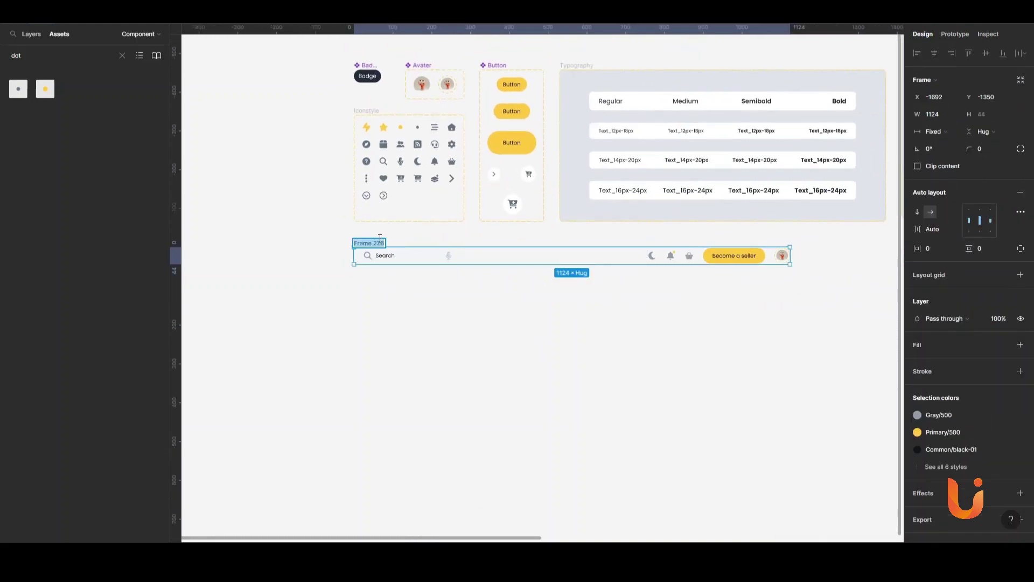
{"action": "left_click", "coordinate": [404, 326]}
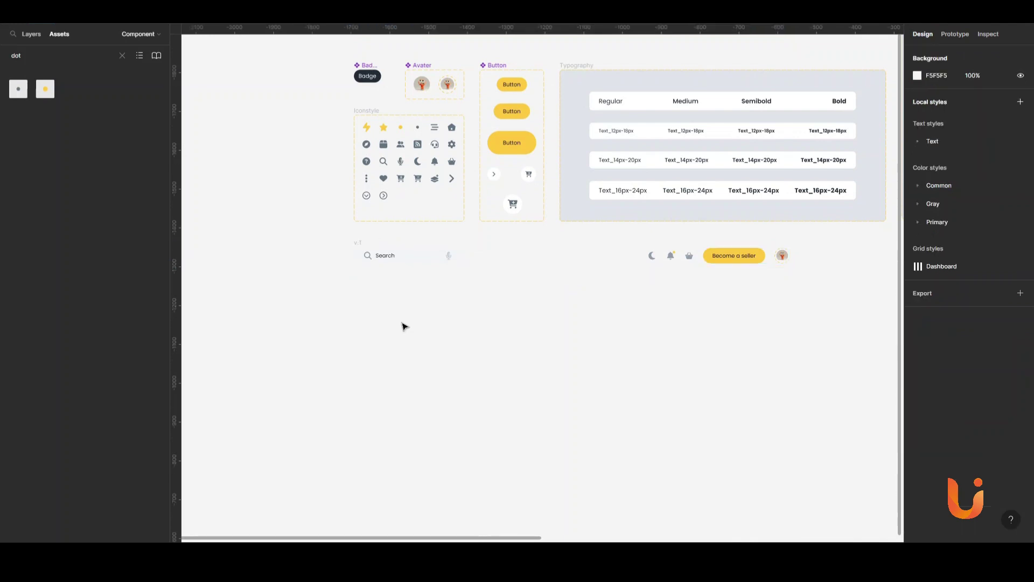
{"action": "left_click", "coordinate": [364, 240]}
{"action": "key", "text": "ctrl+alt+k"}
{"action": "left_click", "coordinate": [984, 338]}
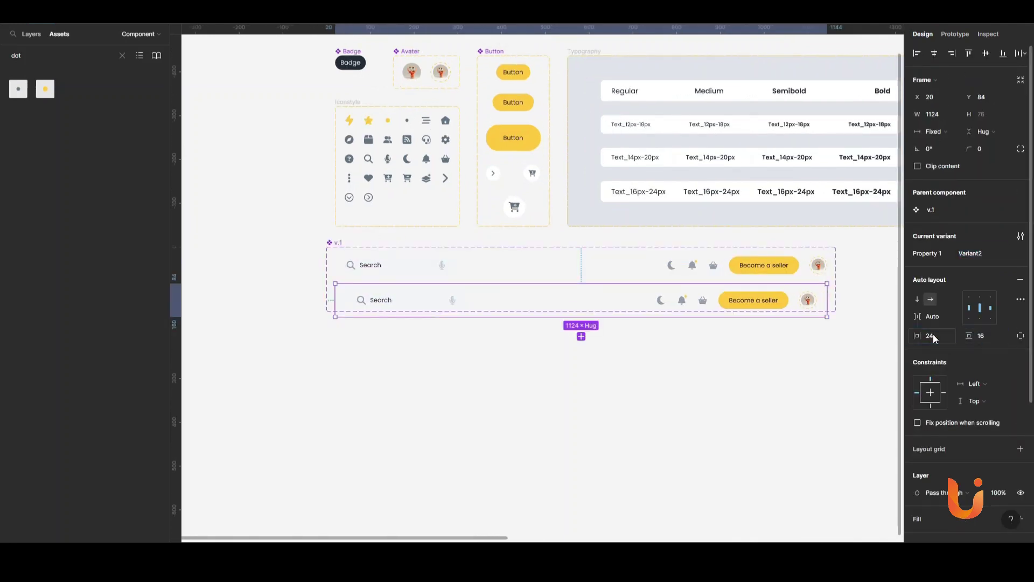
{"action": "left_click_drag", "start_coordinate": [581, 311], "coordinate": [581, 346]}
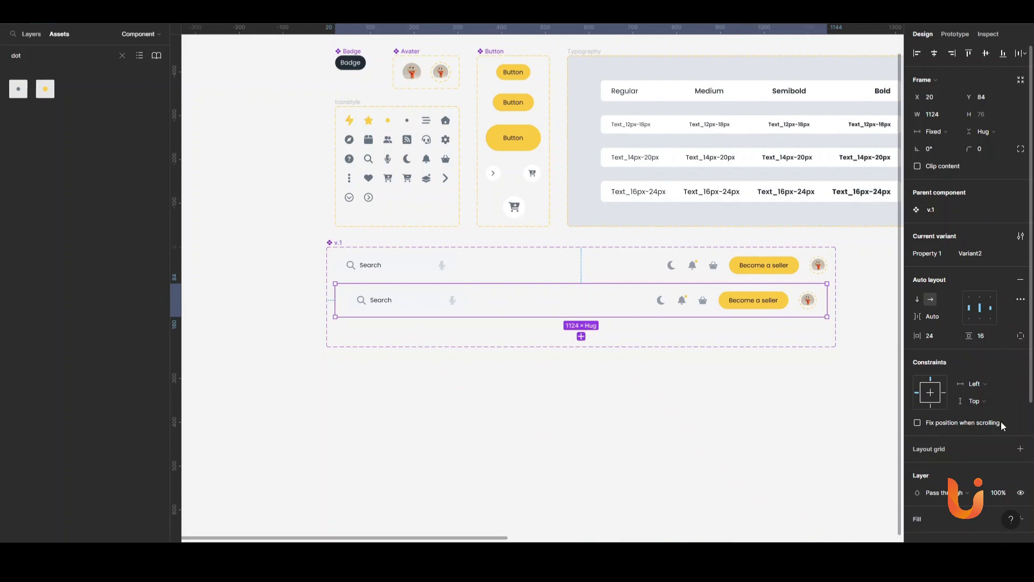
Step: Give the second variant a white fill and independent corner radii 0 0 16 16
{"action": "scroll", "coordinate": [1003, 426], "scroll_direction": "down", "scroll_amount": 3}
{"action": "left_click", "coordinate": [1020, 409]}
{"action": "left_click", "coordinate": [918, 409]}
{"action": "key", "text": "Escape"}
{"action": "scroll", "coordinate": [981, 176], "scroll_direction": "up", "scroll_amount": 3}
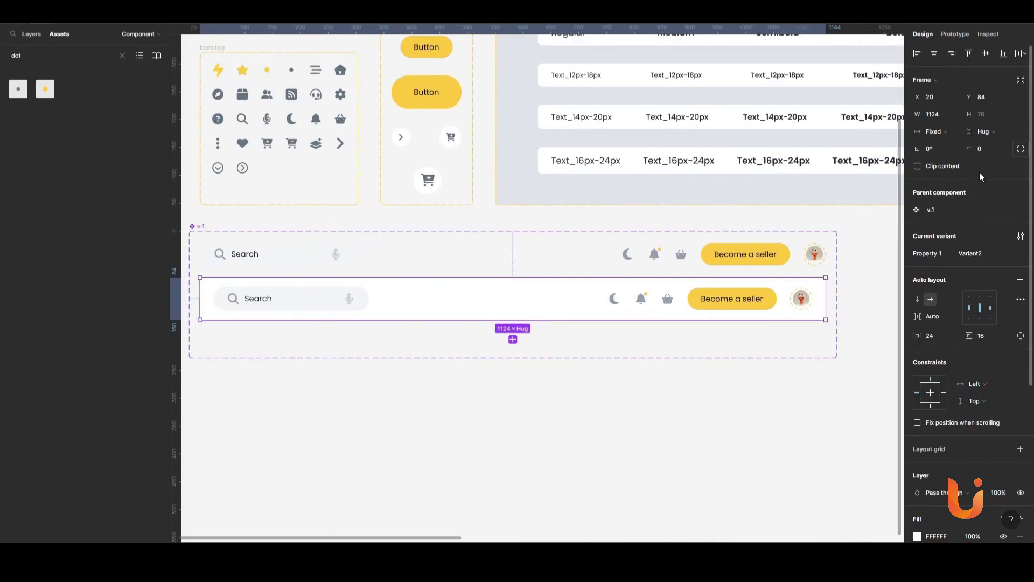
{"action": "left_click", "coordinate": [1020, 149]}
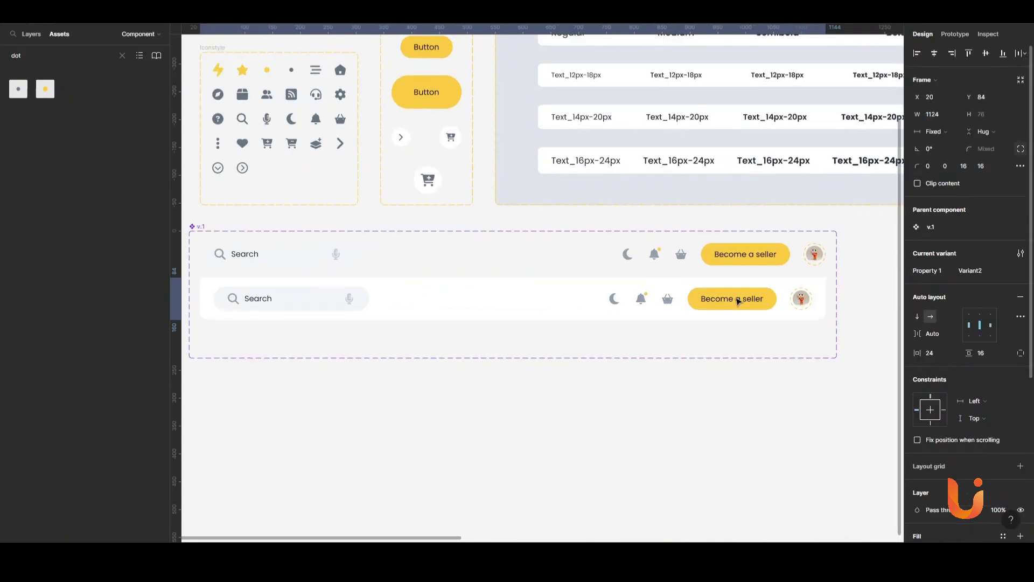
{"action": "scroll", "coordinate": [377, 339], "scroll_direction": "down", "scroll_amount": 2}
{"action": "scroll", "coordinate": [959, 377], "scroll_direction": "down", "scroll_amount": 5}
Step: Change the fill to a linear gradient fading to 0% alpha and add a stroke
{"action": "left_click", "coordinate": [917, 448]}
{"action": "left_click", "coordinate": [795, 263]}
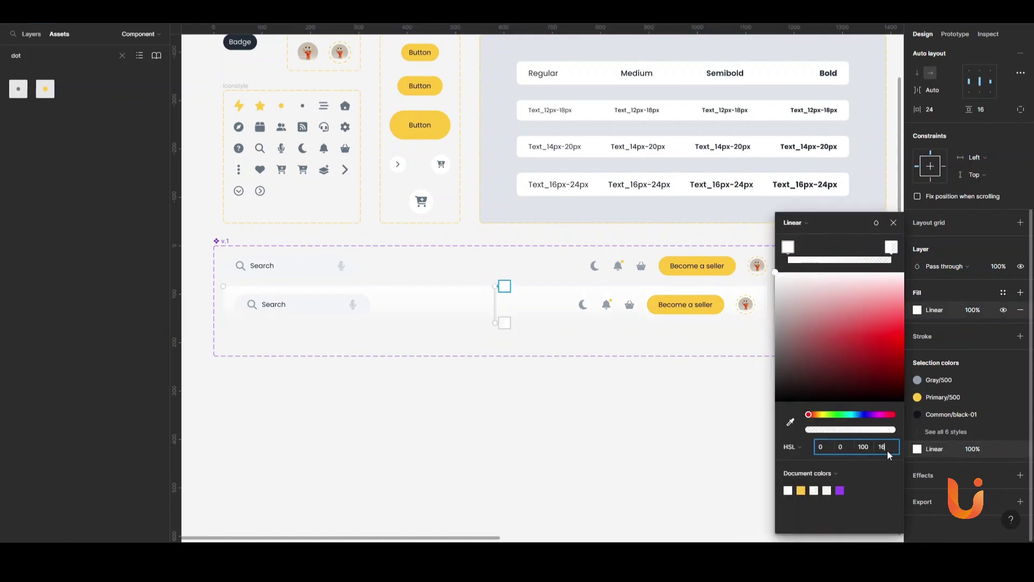
{"action": "left_click", "coordinate": [892, 248]}
{"action": "left_click", "coordinate": [1021, 336]}
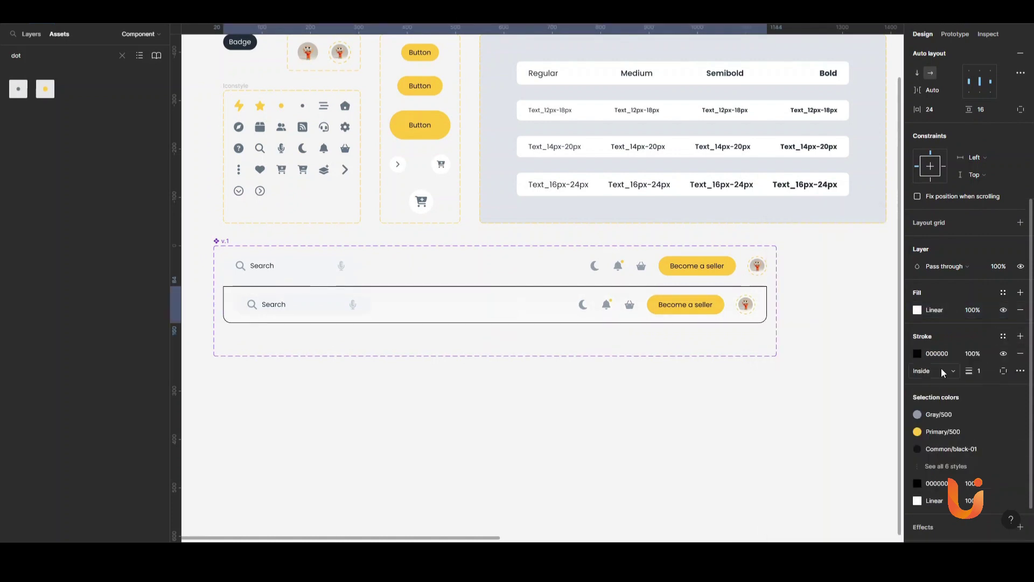
{"action": "left_click", "coordinate": [918, 337]}
Step: Add a third navbar variant and fill its search field with a dark colour style
{"action": "scroll", "coordinate": [680, 423], "scroll_direction": "down", "scroll_amount": 2}
{"action": "left_click", "coordinate": [680, 423]}
{"action": "left_click", "coordinate": [397, 295]}
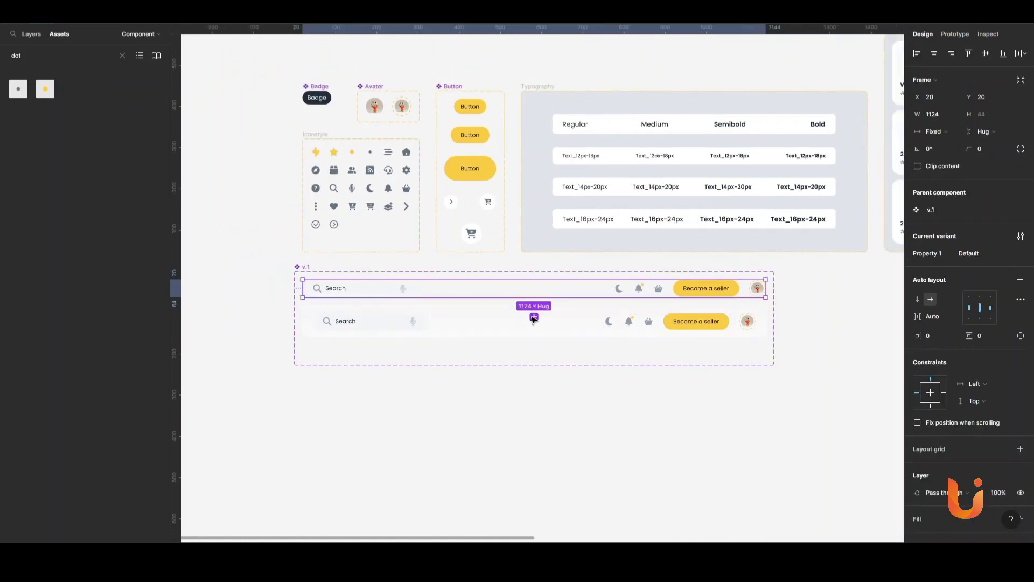
{"action": "left_click", "coordinate": [534, 322]}
{"action": "scroll", "coordinate": [494, 418], "scroll_direction": "up", "scroll_amount": 2}
{"action": "left_click", "coordinate": [494, 418]}
{"action": "left_click", "coordinate": [348, 353]}
{"action": "left_click", "coordinate": [952, 398]}
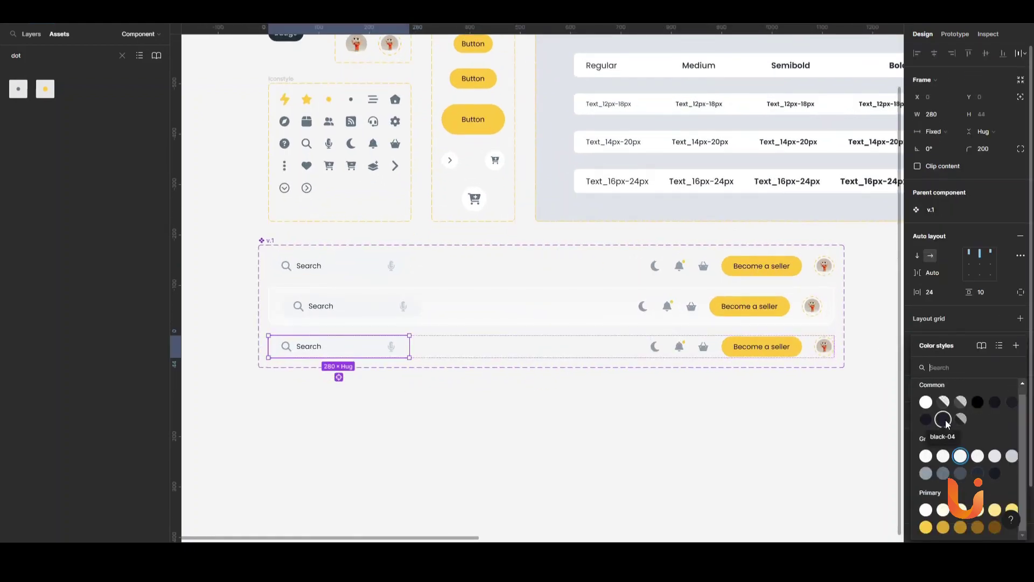
{"action": "left_click", "coordinate": [995, 403]}
Step: Open colour styles for the third variant's moon and bell icons
{"action": "scroll", "coordinate": [404, 388], "scroll_direction": "up", "scroll_amount": 2}
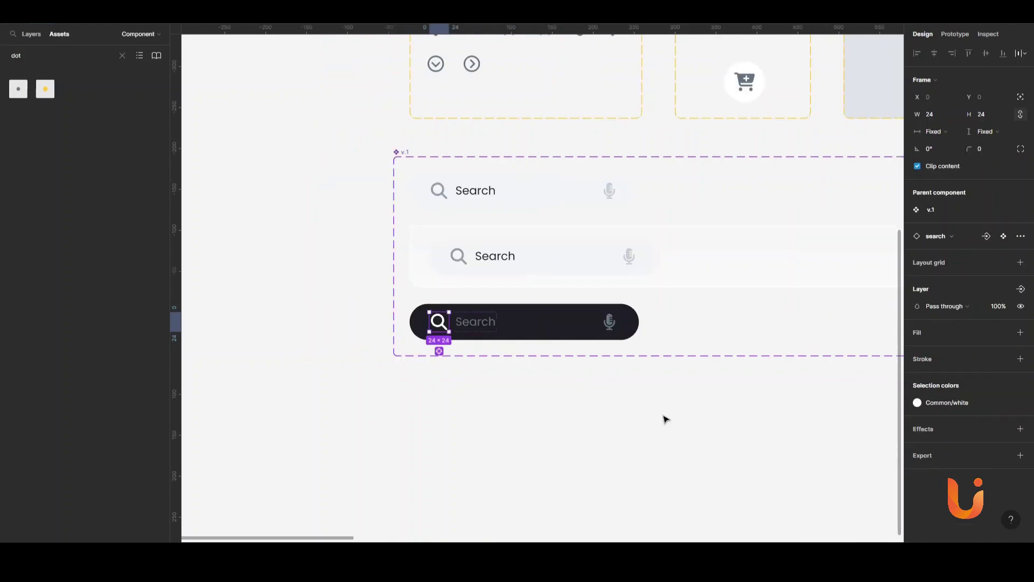
{"action": "scroll", "coordinate": [542, 383], "scroll_direction": "right", "scroll_amount": 10}
{"action": "left_click", "coordinate": [487, 300]}
{"action": "left_click", "coordinate": [531, 300], "text": "shift"}
{"action": "left_click", "coordinate": [917, 392]}
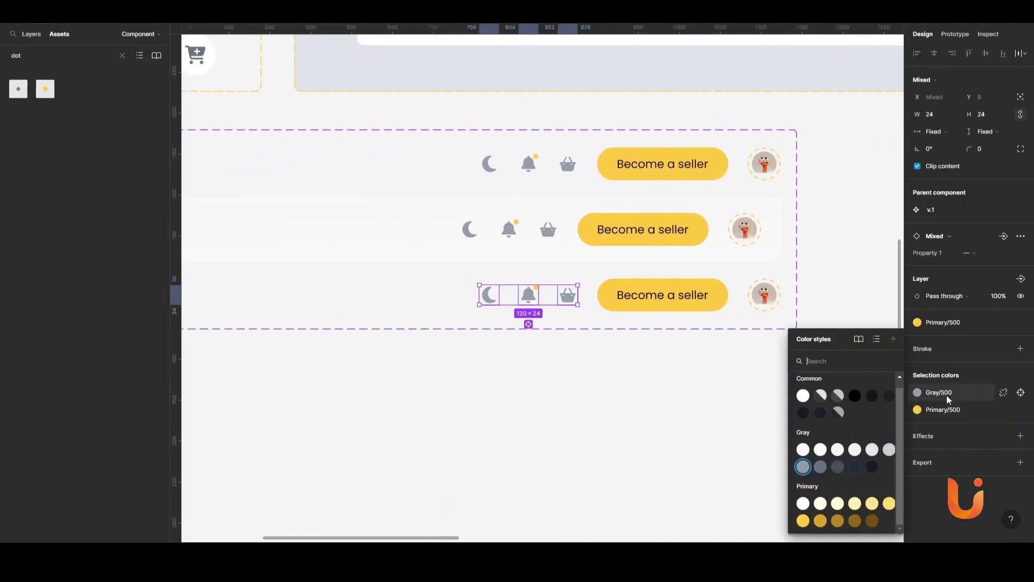
{"action": "key", "text": "Escape"}
{"action": "scroll", "coordinate": [636, 330], "scroll_direction": "down", "scroll_amount": 5}
Step: Add a fourth variant with a black search field
{"action": "left_click", "coordinate": [537, 274]}
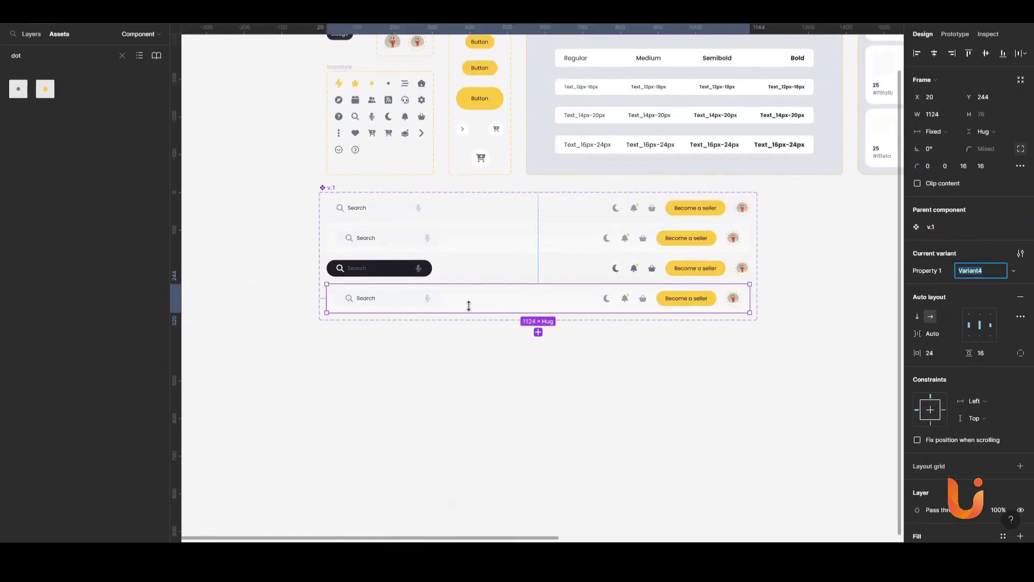
{"action": "scroll", "coordinate": [334, 302], "scroll_direction": "up", "scroll_amount": 1}
{"action": "left_click", "coordinate": [348, 299]}
{"action": "left_click", "coordinate": [918, 472]}
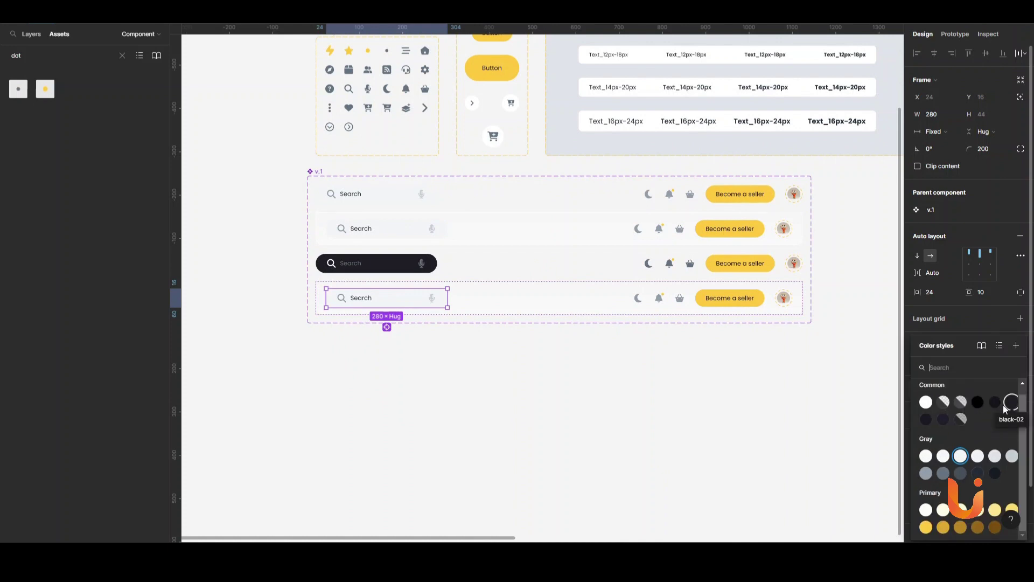
{"action": "left_click", "coordinate": [1012, 402]}
Step: Recolour the fourth variant's microphone, white search icon and right-side icons
{"action": "scroll", "coordinate": [388, 297], "scroll_direction": "up", "scroll_amount": 2}
{"action": "left_click", "coordinate": [332, 294]}
{"action": "left_click", "coordinate": [917, 415]}
{"action": "left_click", "coordinate": [453, 294]}
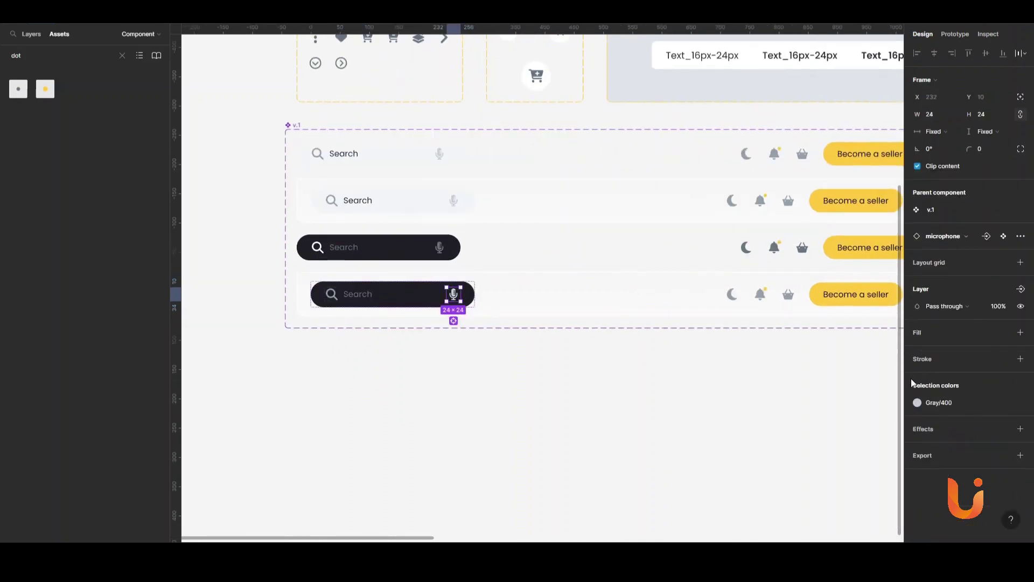
{"action": "left_click", "coordinate": [917, 403]}
{"action": "left_click", "coordinate": [331, 294]}
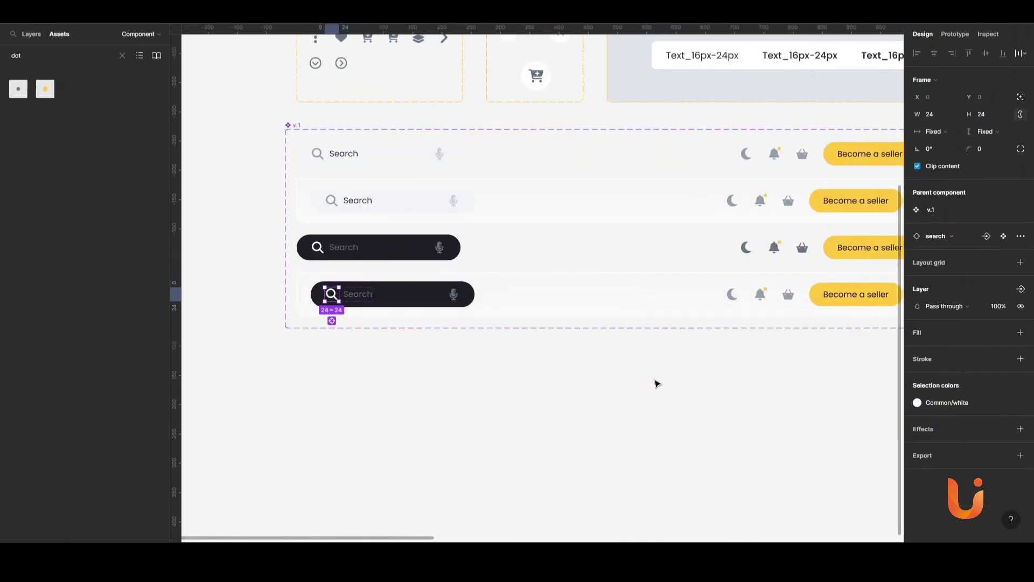
{"action": "scroll", "coordinate": [656, 383], "scroll_direction": "right", "scroll_amount": 5}
{"action": "left_click", "coordinate": [574, 277]}
{"action": "left_click", "coordinate": [918, 413]}
Step: Darken the fourth navbar variant's grey linear gradient fill and add a background blur
{"action": "key", "text": "Escape"}
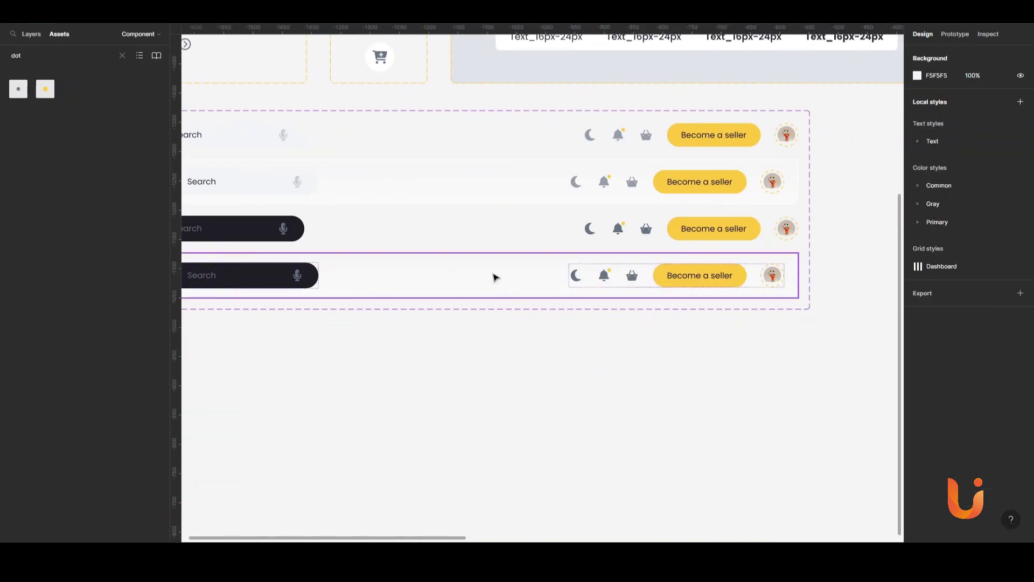
{"action": "left_click", "coordinate": [493, 277]}
{"action": "left_click", "coordinate": [918, 338]}
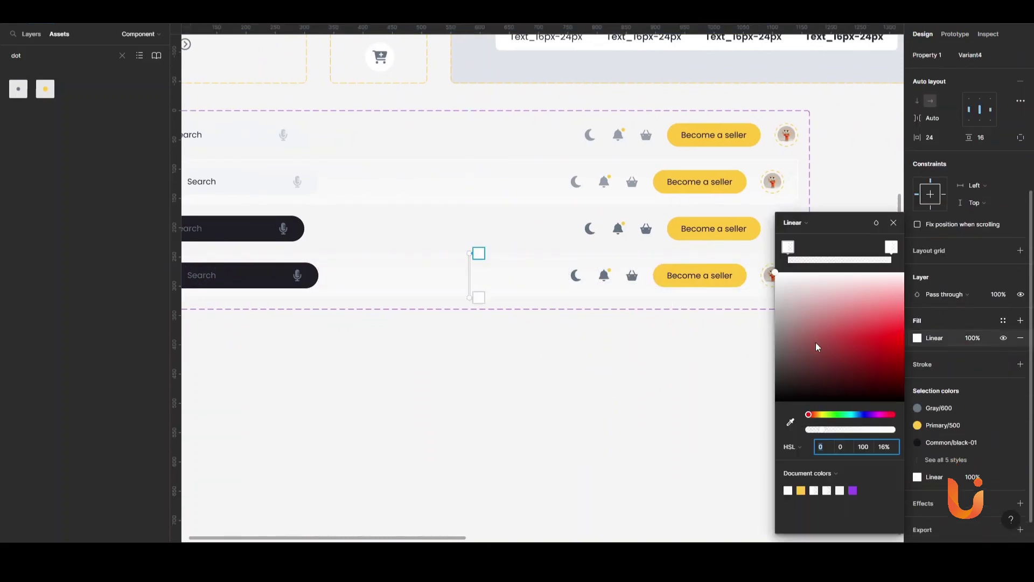
{"action": "left_click", "coordinate": [821, 397]}
{"action": "key", "text": "Escape"}
{"action": "scroll", "coordinate": [965, 377], "scroll_direction": "down", "scroll_amount": 3}
{"action": "left_click", "coordinate": [1021, 458]}
{"action": "left_click", "coordinate": [954, 475]}
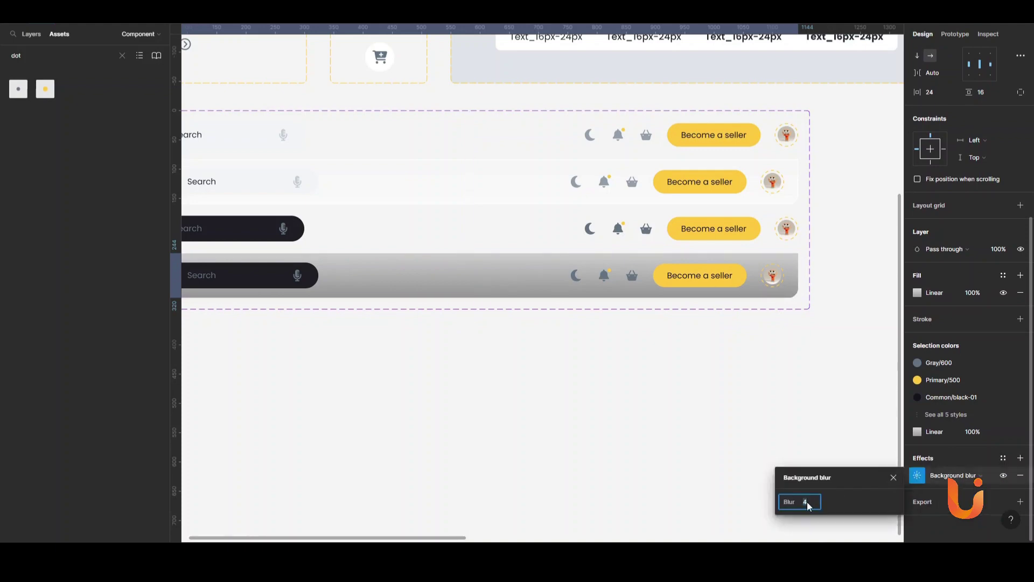
{"action": "left_click", "coordinate": [651, 415]}
Step: Add a background blur effect to the second navbar variant
{"action": "scroll", "coordinate": [591, 316], "scroll_direction": "down", "scroll_amount": 3}
{"action": "left_click", "coordinate": [591, 318]}
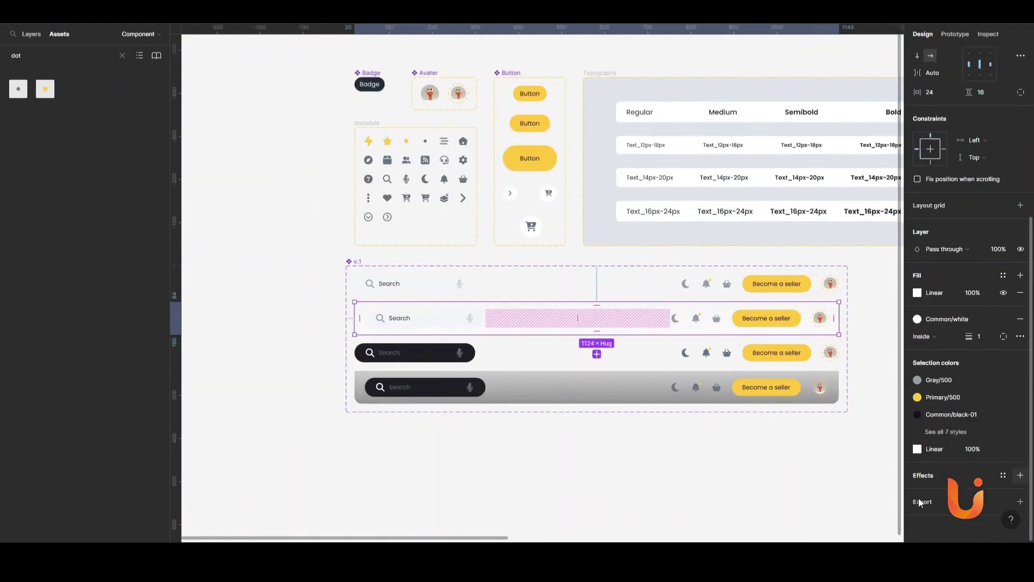
{"action": "left_click", "coordinate": [1020, 475]}
{"action": "left_click", "coordinate": [937, 502]}
{"action": "left_click", "coordinate": [947, 524]}
{"action": "left_click", "coordinate": [785, 523]}
Step: Name the component set Navbar and swap its second and third variants
{"action": "scroll", "coordinate": [330, 346], "scroll_direction": "down", "scroll_amount": 2}
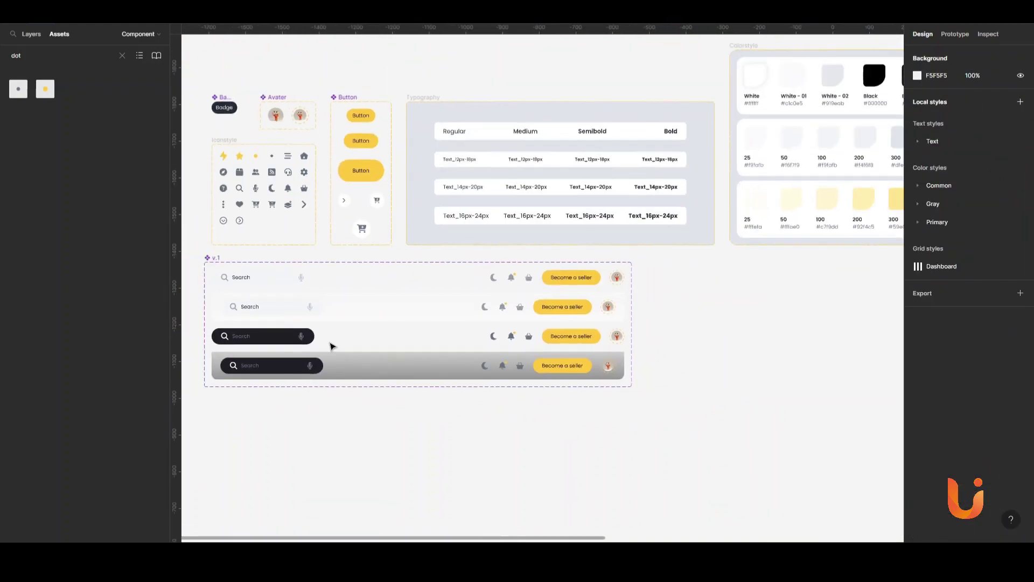
{"action": "left_click", "coordinate": [208, 257]}
{"action": "type", "text": "Navbar"}
{"action": "left_click", "coordinate": [347, 445]}
{"action": "scroll", "coordinate": [346, 445], "scroll_direction": "left", "scroll_amount": 3}
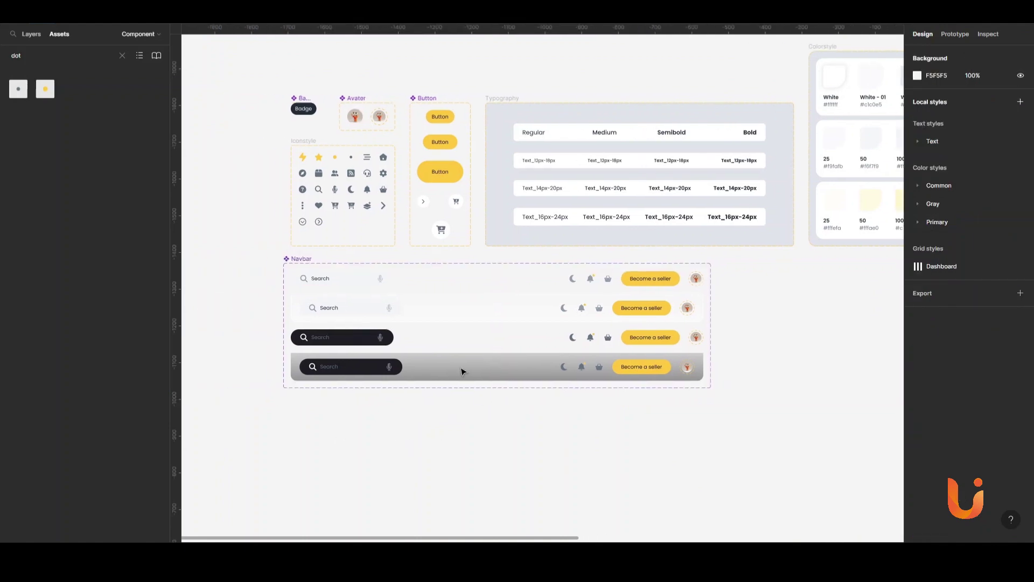
{"action": "left_click_drag", "start_coordinate": [517, 308], "coordinate": [524, 337]}
{"action": "left_click", "coordinate": [302, 260]}
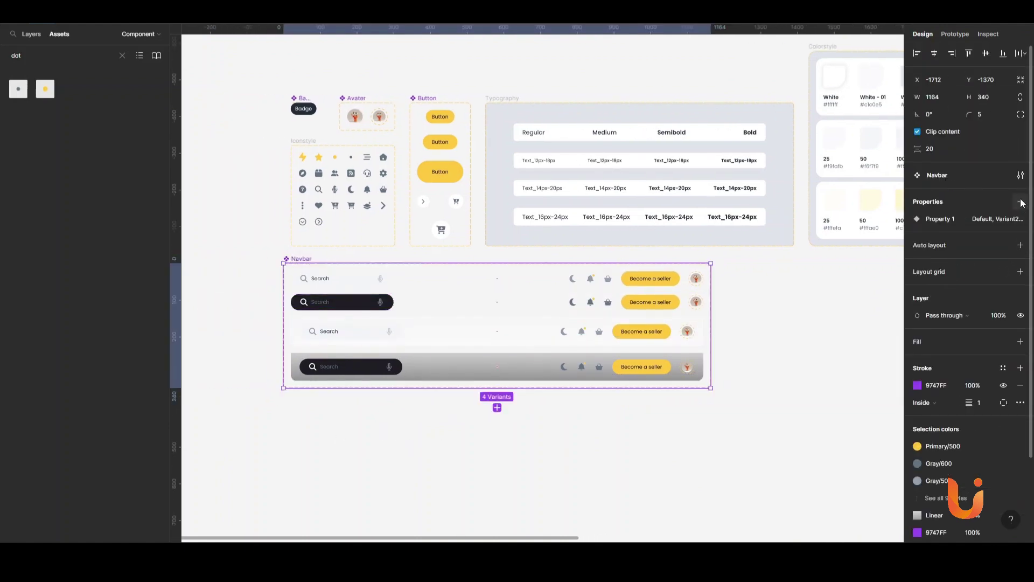
Step: Add a new Theme variant property to the Navbar set
{"action": "left_click", "coordinate": [1021, 201]}
{"action": "left_click", "coordinate": [953, 234]}
{"action": "type", "text": "Theme"}
{"action": "key", "text": "Return"}
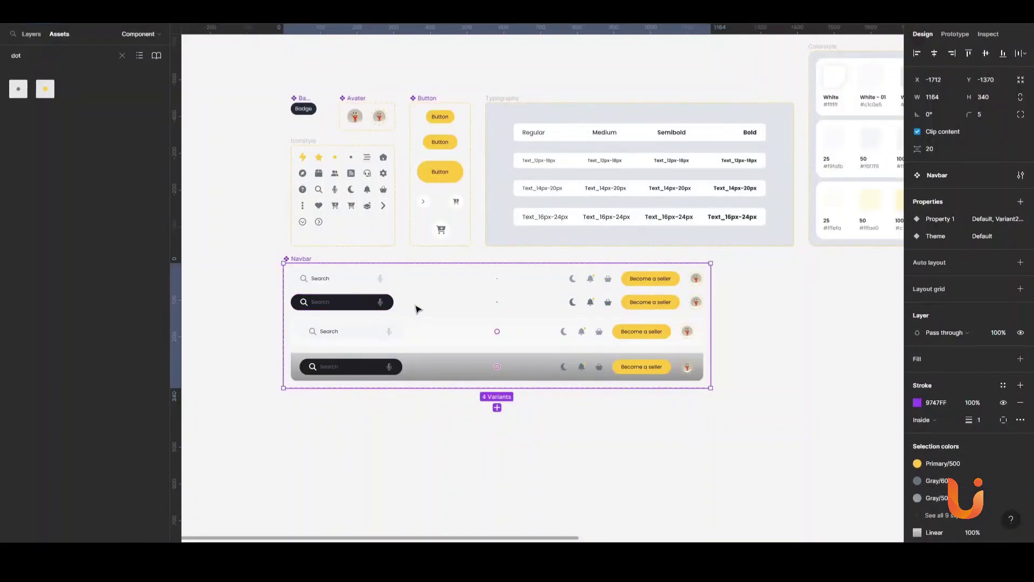
{"action": "left_click_drag", "start_coordinate": [418, 307], "coordinate": [426, 372]}
Step: Give the top variant Type v.1 and Theme light, and update the fourth variant's Type
{"action": "left_click", "coordinate": [474, 281]}
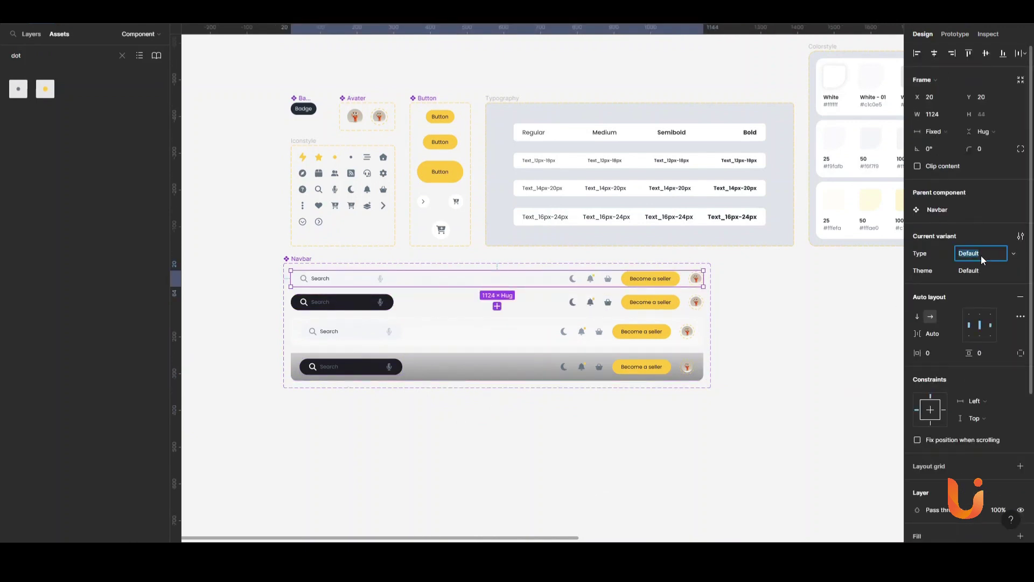
{"action": "type", "text": "v.1"}
{"action": "left_click", "coordinate": [970, 271]}
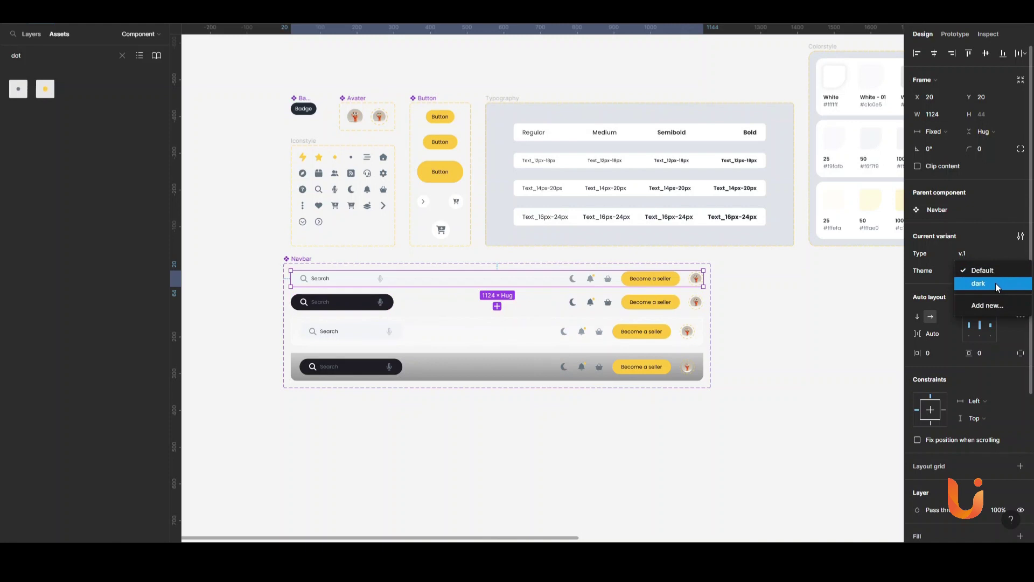
{"action": "left_click", "coordinate": [985, 271]}
{"action": "type", "text": "lifg"}
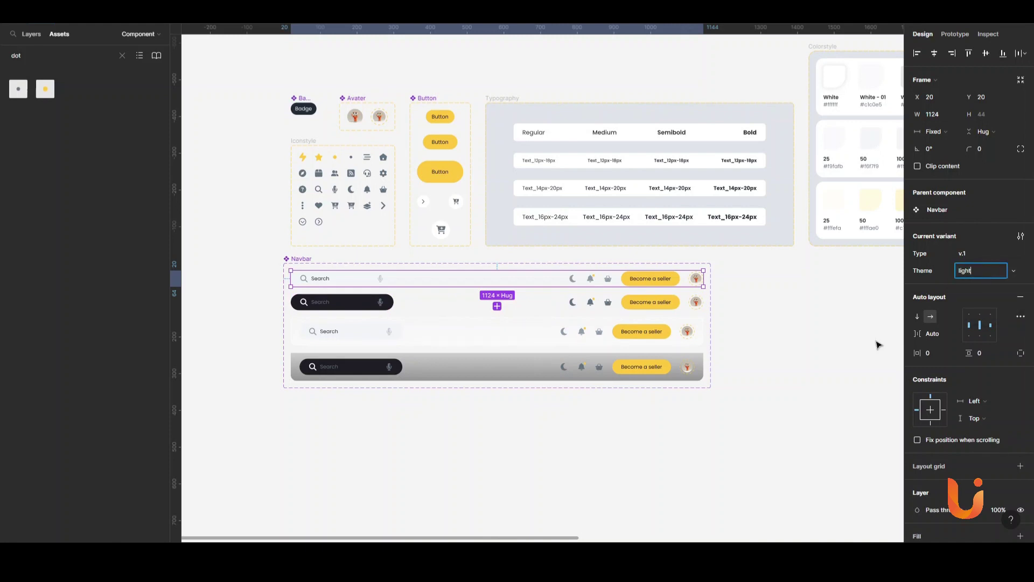
{"action": "key", "text": "Return"}
{"action": "key", "text": "Return"}
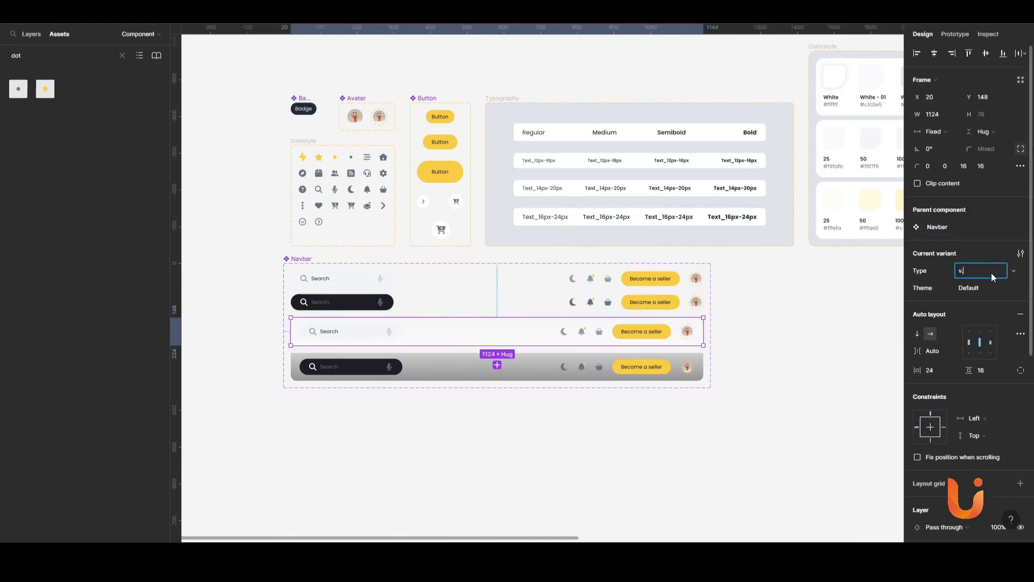
{"action": "type", "text": ".2"}
{"action": "key", "text": "Return"}
{"action": "left_click", "coordinate": [990, 272]}
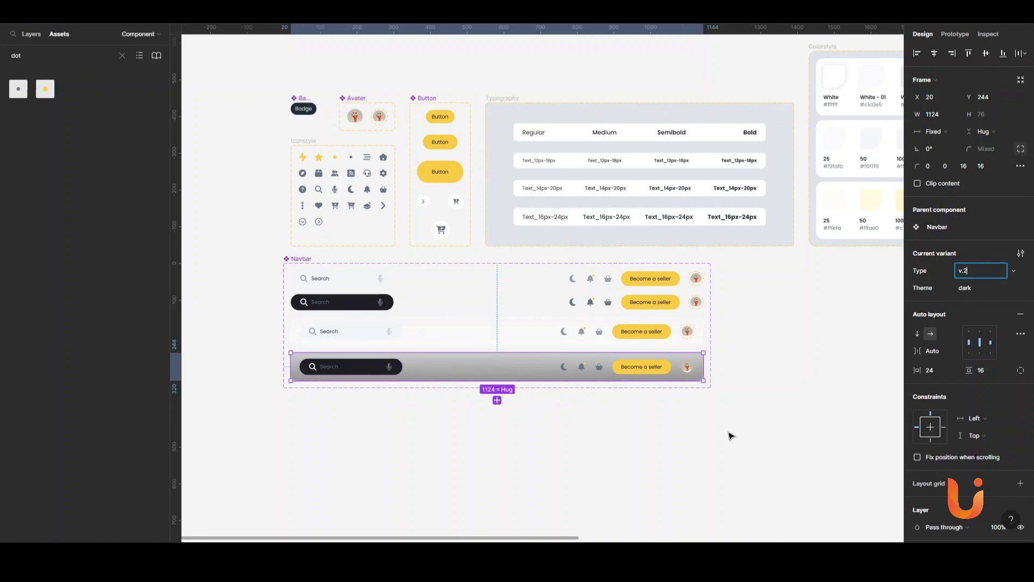
{"action": "key", "text": "Return"}
Step: Nudge the Navbar set slightly to the right
{"action": "left_click", "coordinate": [793, 477]}
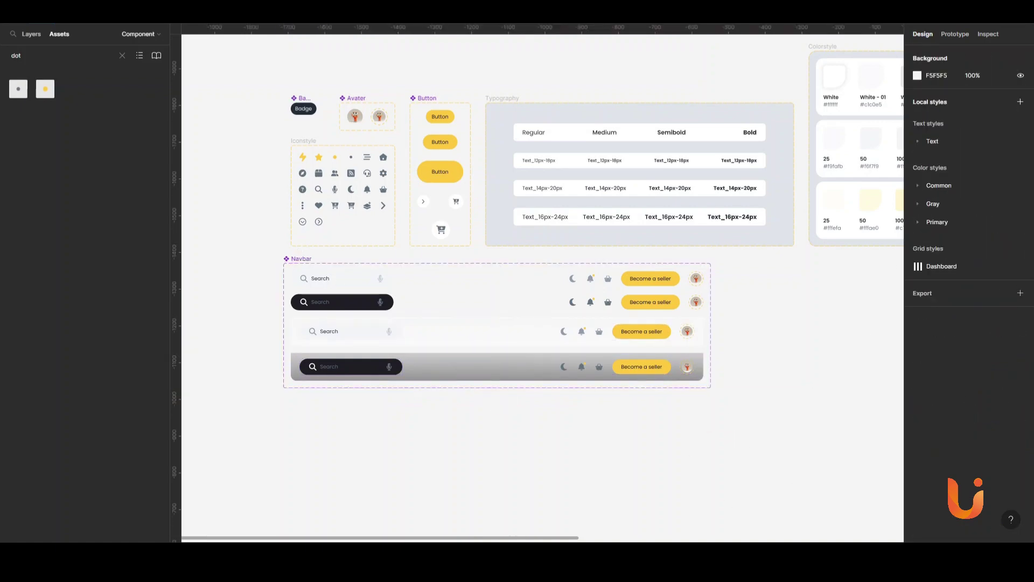
{"action": "left_click_drag", "start_coordinate": [503, 345], "coordinate": [510, 345]}
{"action": "left_click", "coordinate": [522, 531]}
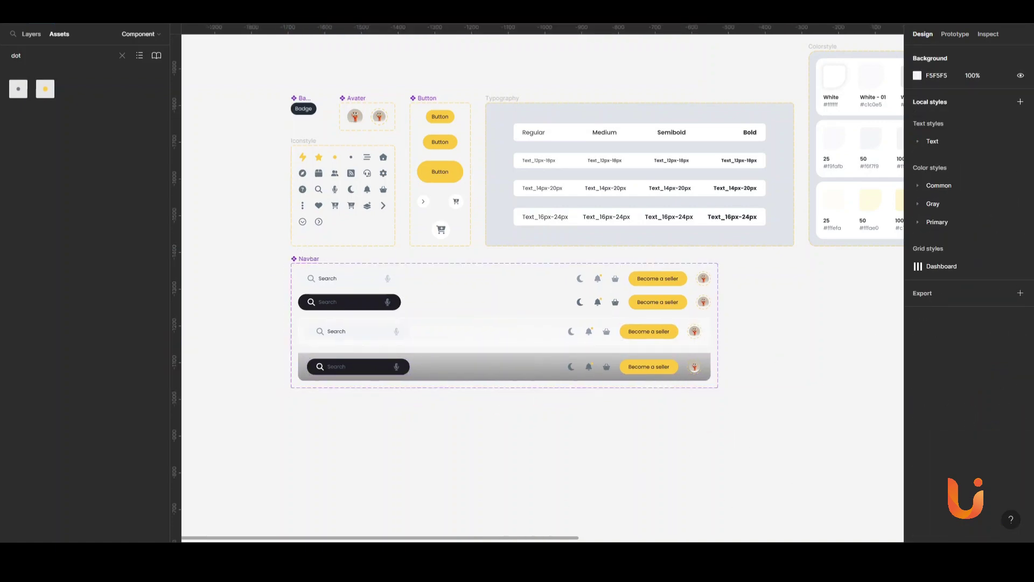
{"action": "scroll", "coordinate": [533, 289], "scroll_direction": "down", "scroll_amount": 2}
Step: Place the lightning logo below the Navbar set with a divider just to its right
{"action": "scroll", "coordinate": [482, 337], "scroll_direction": "up", "scroll_amount": 3}
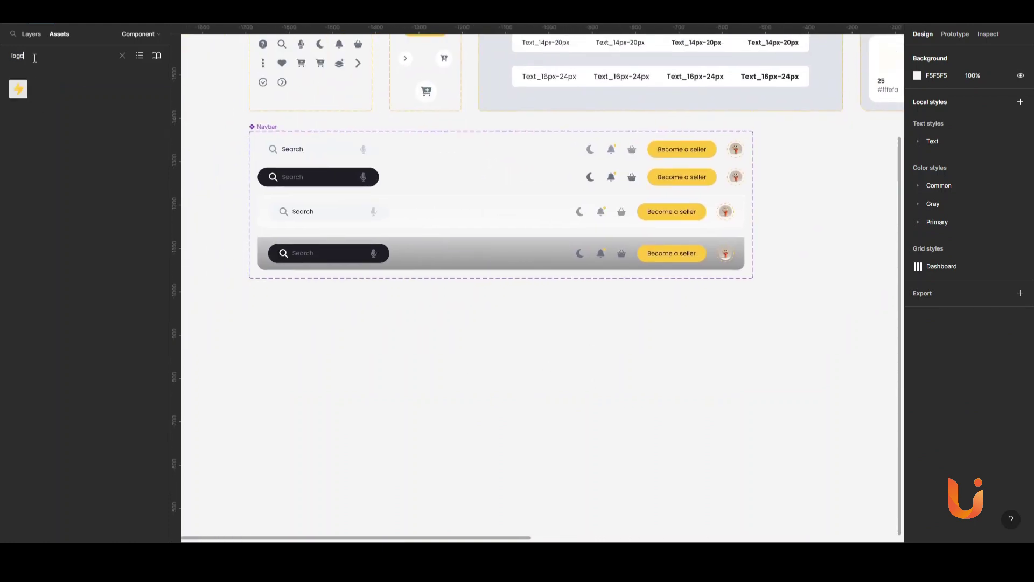
{"action": "left_click_drag", "start_coordinate": [370, 357], "coordinate": [371, 357]}
{"action": "left_click", "coordinate": [386, 368]}
{"action": "scroll", "coordinate": [386, 368], "scroll_direction": "up", "scroll_amount": 3}
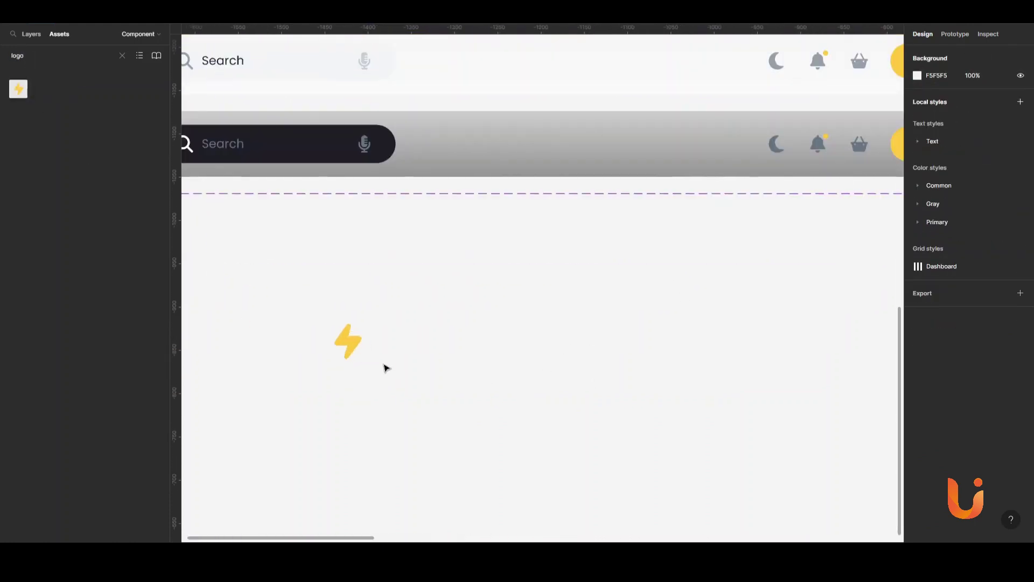
{"action": "left_click", "coordinate": [390, 320]}
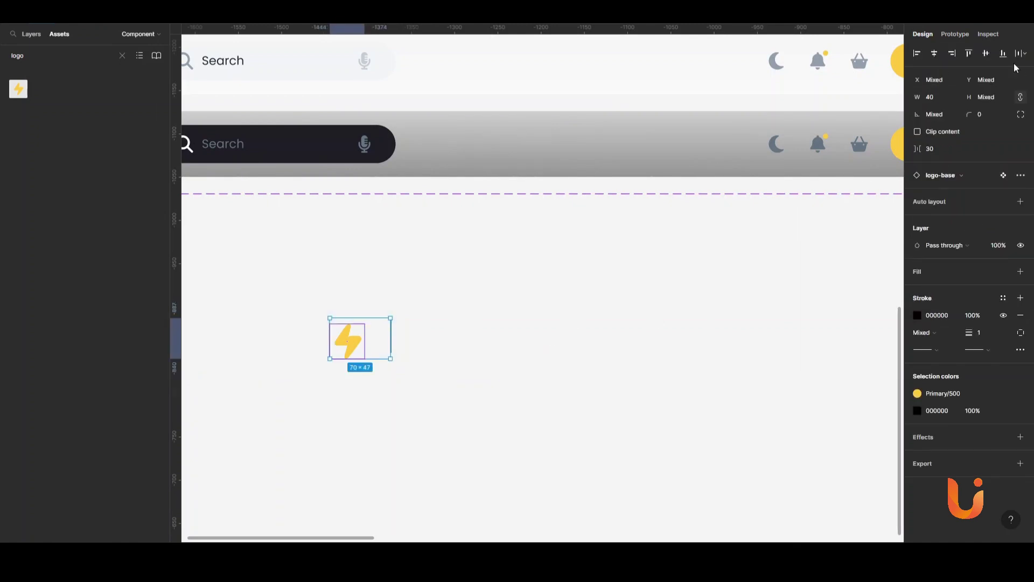
Step: Add the menu icon from Iconstyle / Icon assets and space logo, divider and icon evenly
{"action": "left_click", "coordinate": [122, 55]}
{"action": "left_click", "coordinate": [10, 207]}
{"action": "left_click", "coordinate": [10, 239]}
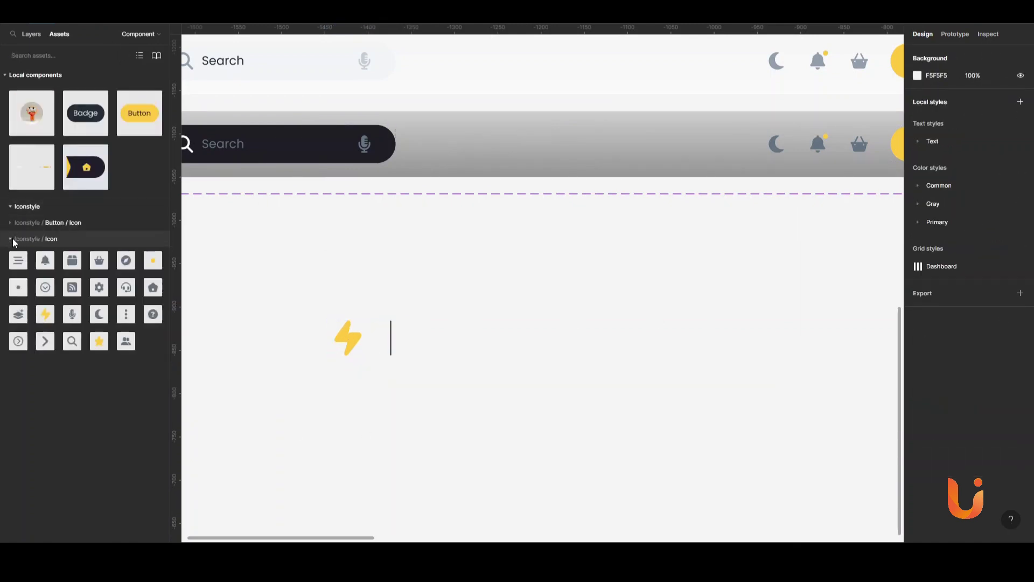
{"action": "left_click_drag", "start_coordinate": [488, 415], "coordinate": [323, 318]}
{"action": "left_click", "coordinate": [871, 90]}
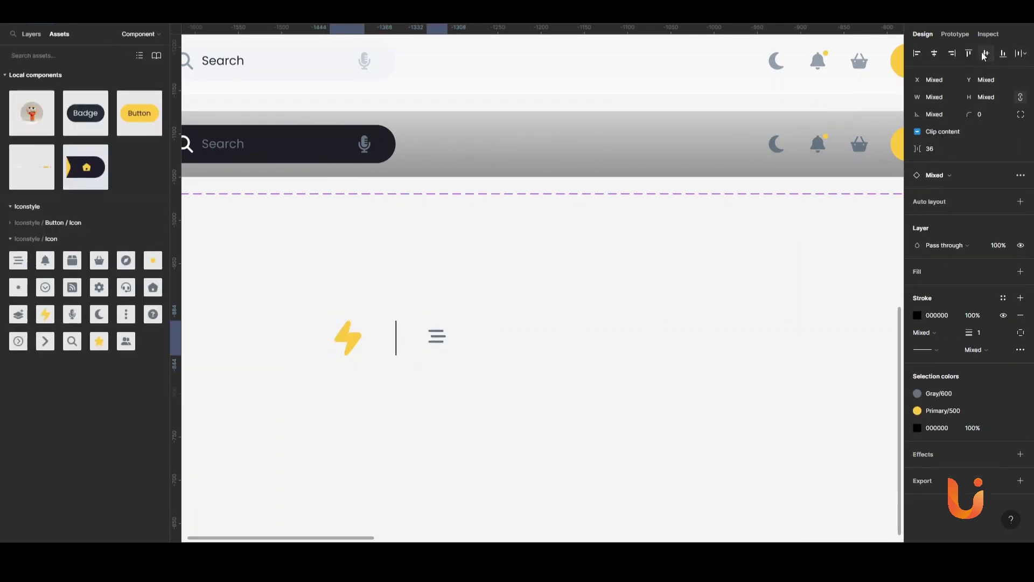
{"action": "left_click", "coordinate": [564, 333]}
Step: Alt-drag a spare copy of the lightning logo to the left
{"action": "scroll", "coordinate": [564, 333], "scroll_direction": "left", "scroll_amount": 3}
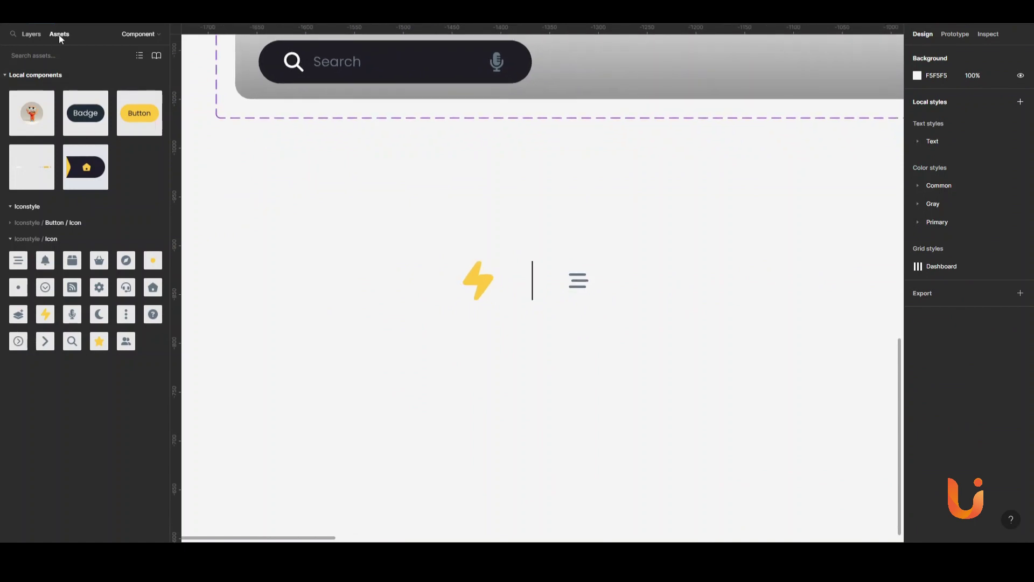
{"action": "scroll", "coordinate": [504, 252], "scroll_direction": "up", "scroll_amount": 1}
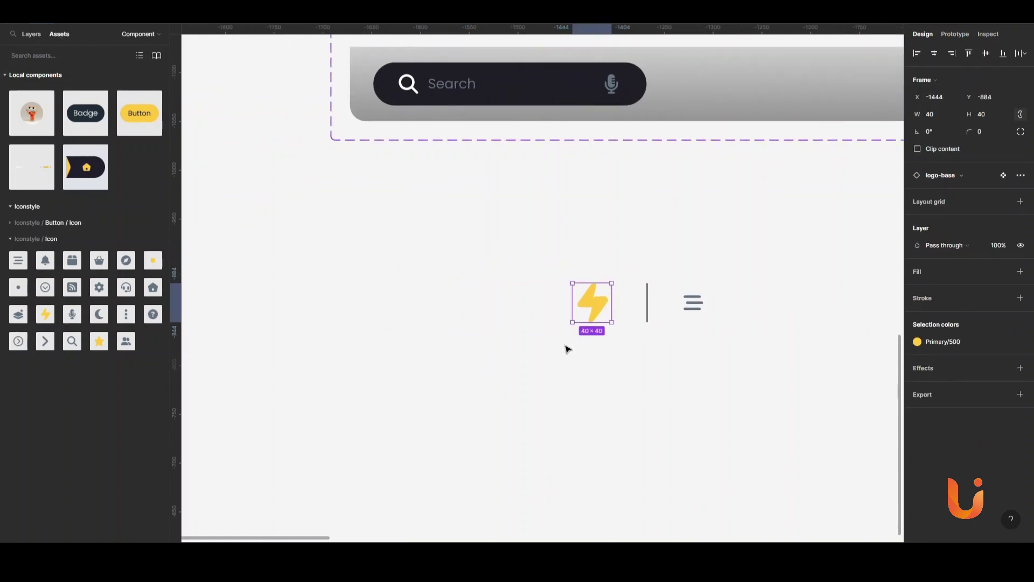
{"action": "left_click_drag", "start_coordinate": [591, 300], "coordinate": [381, 300]}
{"action": "scroll", "coordinate": [485, 300], "scroll_direction": "left", "scroll_amount": 3}
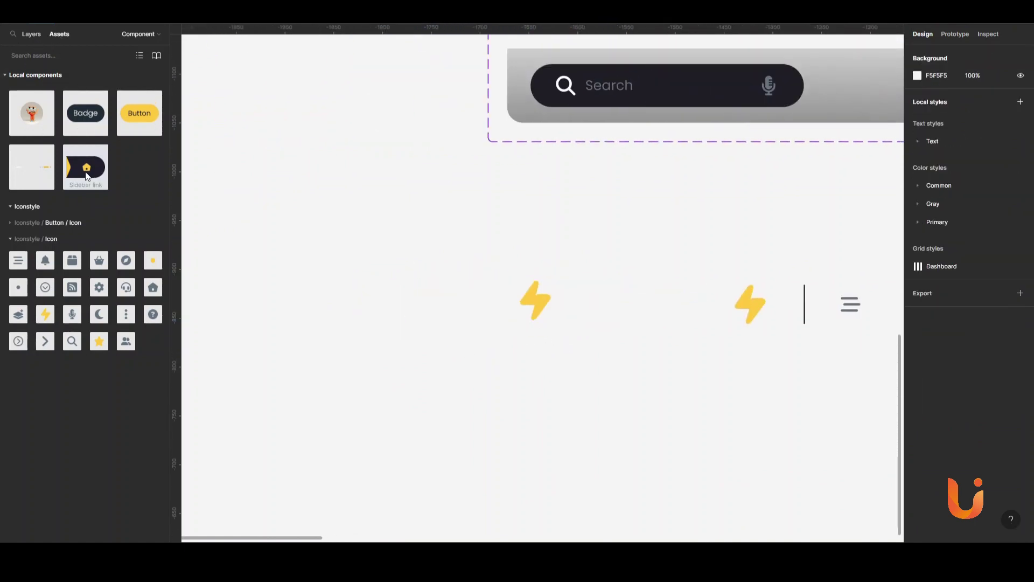
Step: Place Sidebar link instances in an auto-layout column and duplicate the link twice
{"action": "left_click_drag", "start_coordinate": [454, 262], "coordinate": [578, 396]}
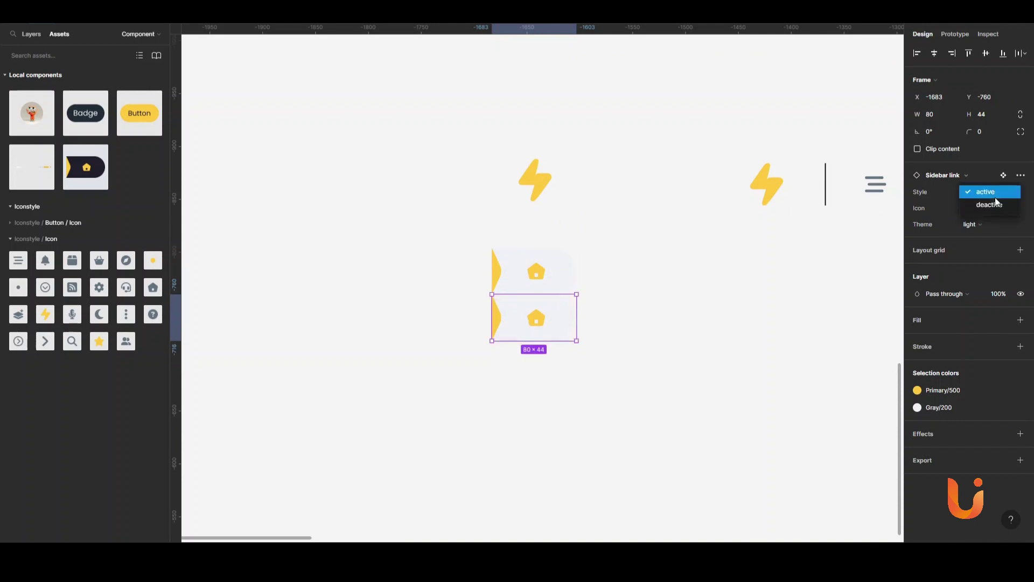
{"action": "key", "text": "shift+a"}
{"action": "key", "text": "ctrl+d"}
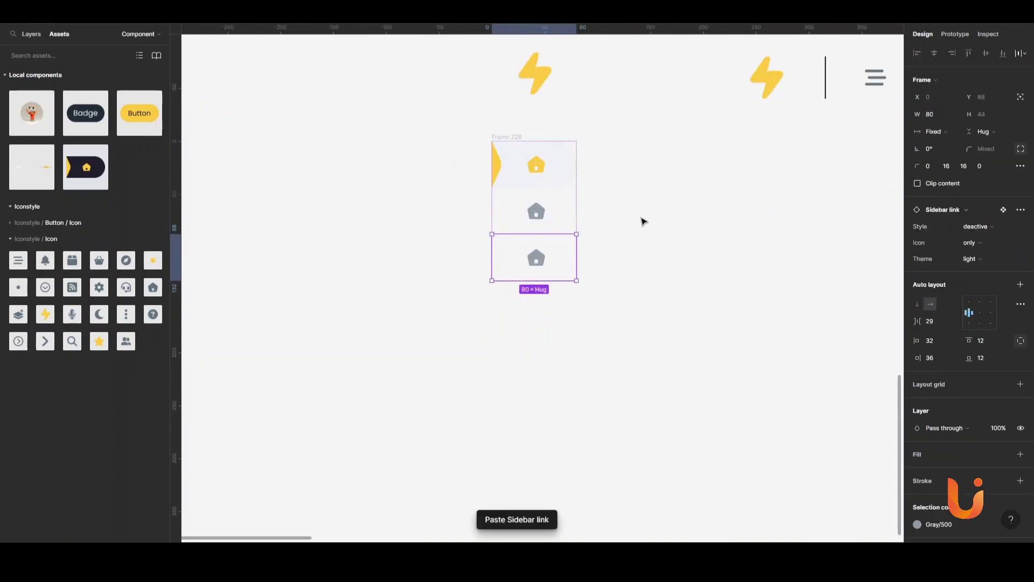
{"action": "key", "text": "ctrl+d"}
{"action": "key", "text": "ctrl+d"}
{"action": "key", "text": "ctrl+d"}
Step: Swap the link icons to compass, box, user group, RSS feed and headset
{"action": "double_click", "coordinate": [536, 202]}
{"action": "left_click", "coordinate": [935, 175]}
{"action": "left_click", "coordinate": [928, 307]}
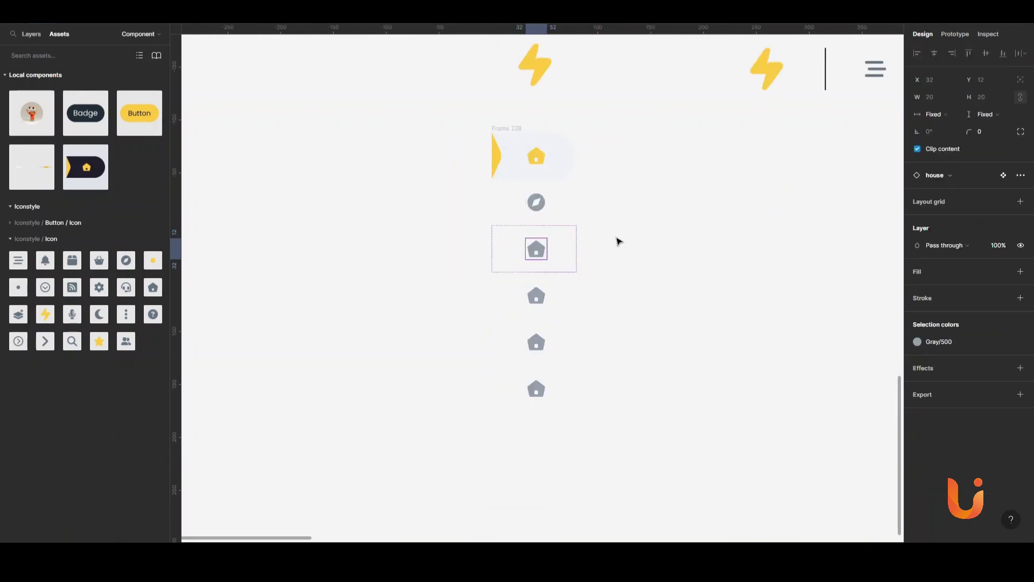
{"action": "left_click", "coordinate": [935, 175]}
{"action": "left_click", "coordinate": [982, 274]}
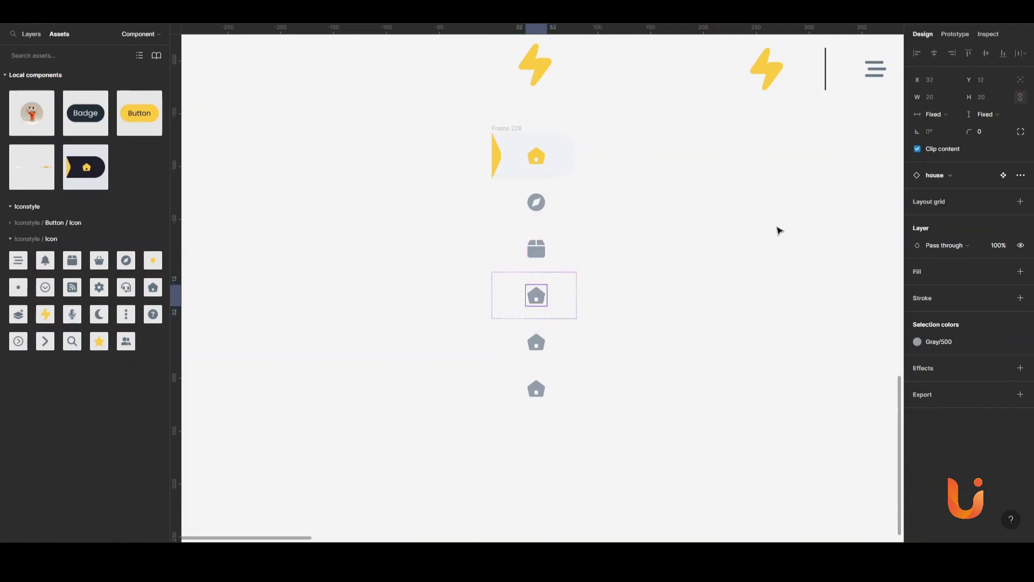
{"action": "left_click", "coordinate": [938, 175]}
{"action": "left_click", "coordinate": [978, 381]}
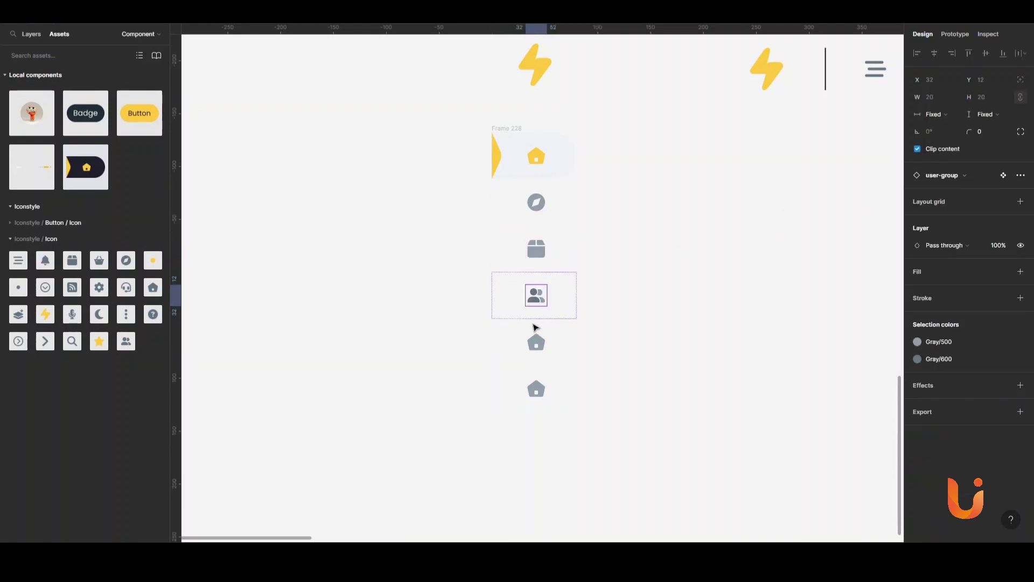
{"action": "left_click", "coordinate": [942, 178]}
{"action": "left_click", "coordinate": [929, 326]}
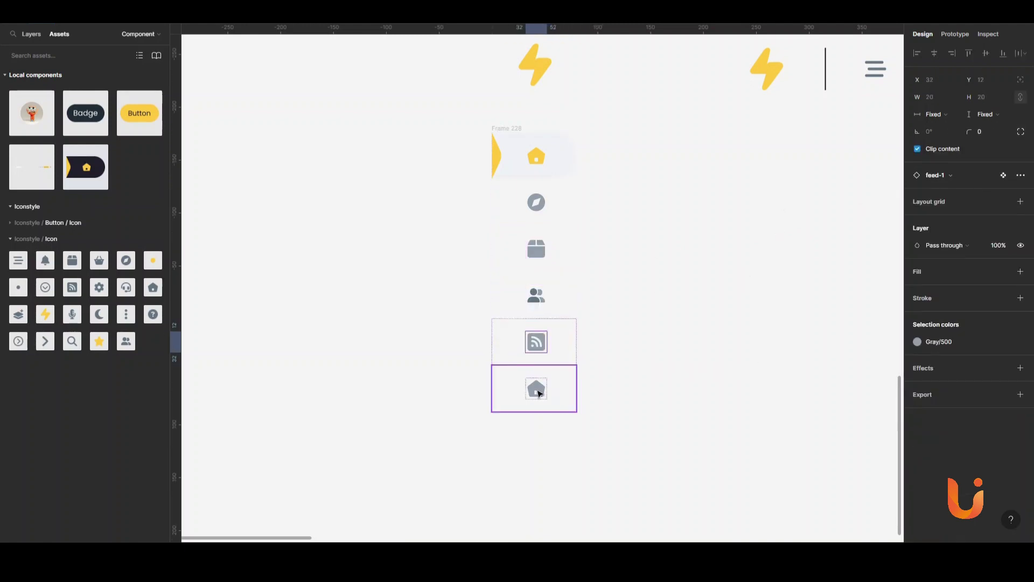
{"action": "left_click", "coordinate": [537, 389]}
{"action": "left_click", "coordinate": [942, 175]}
{"action": "left_click", "coordinate": [983, 326]}
Step: Recolour the lower four sidebar link icons from Gray/600 to Gray/500
{"action": "scroll", "coordinate": [721, 365], "scroll_direction": "up", "scroll_amount": 5}
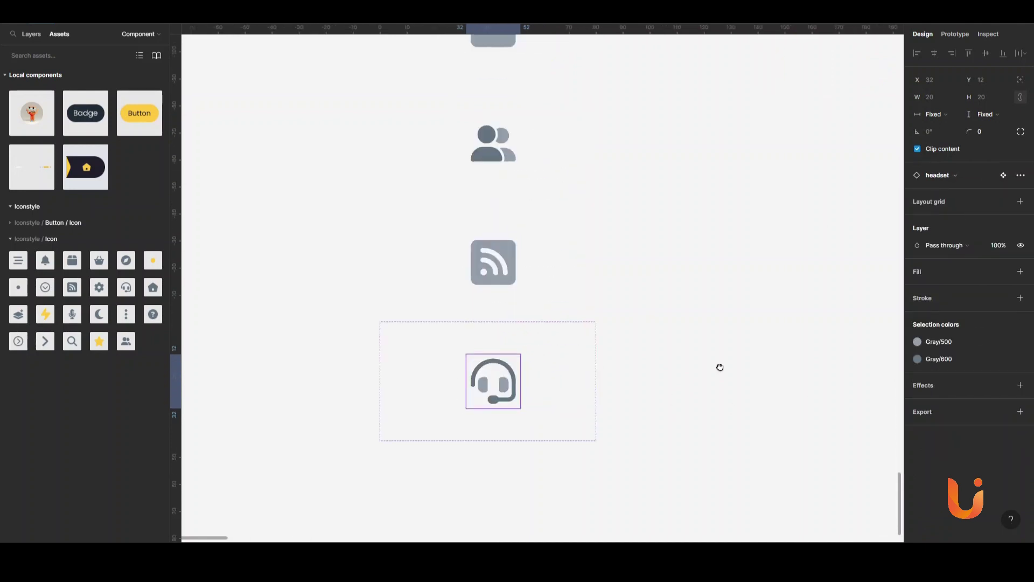
{"action": "left_click", "coordinate": [917, 340]}
{"action": "left_click", "coordinate": [807, 466]}
{"action": "left_click", "coordinate": [547, 218]}
{"action": "scroll", "coordinate": [544, 243], "scroll_direction": "down", "scroll_amount": 5}
{"action": "left_click_drag", "start_coordinate": [654, 365], "coordinate": [469, 156]}
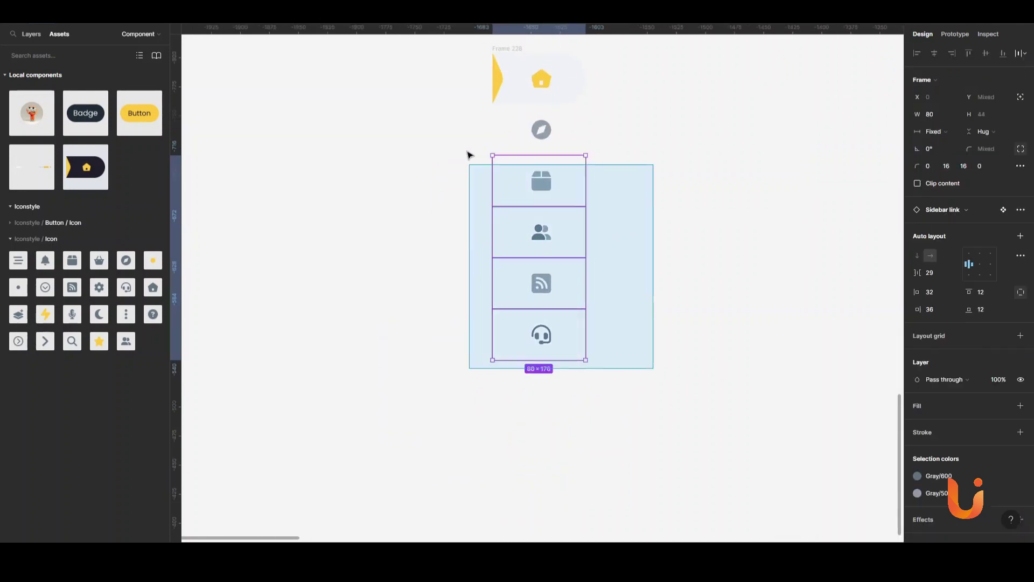
{"action": "left_click", "coordinate": [917, 449]}
{"action": "left_click", "coordinate": [803, 466]}
{"action": "scroll", "coordinate": [754, 323], "scroll_direction": "down", "scroll_amount": 3}
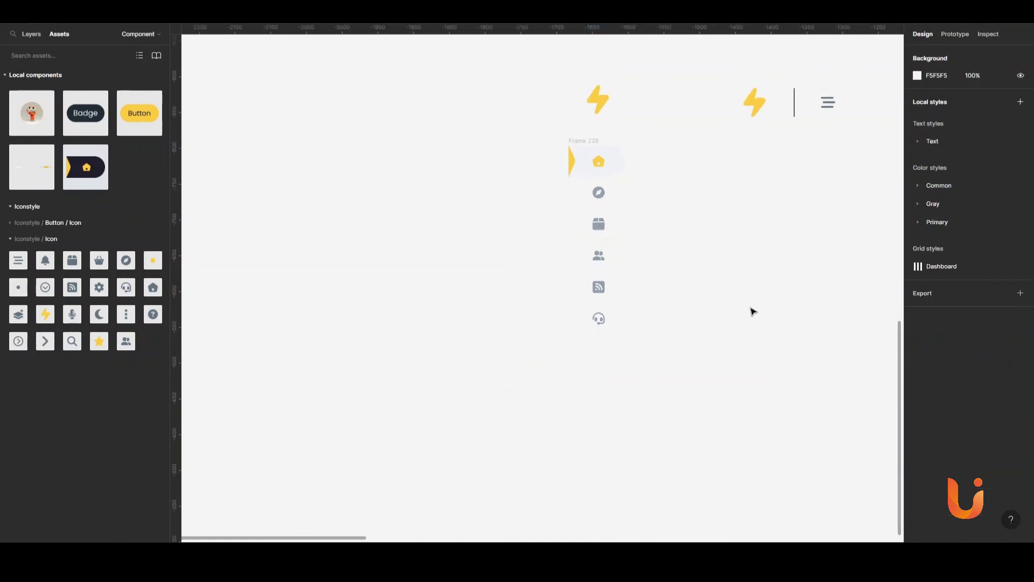
Step: Add gear and help link copies plus an avatar, grouped in their own auto layout
{"action": "mouse_move", "coordinate": [619, 265]}
{"action": "left_mouse_down"}
{"action": "mouse_move", "coordinate": [645, 383]}
{"action": "mouse_move", "coordinate": [625, 407]}
{"action": "left_mouse_up"}
{"action": "left_click", "coordinate": [957, 325]}
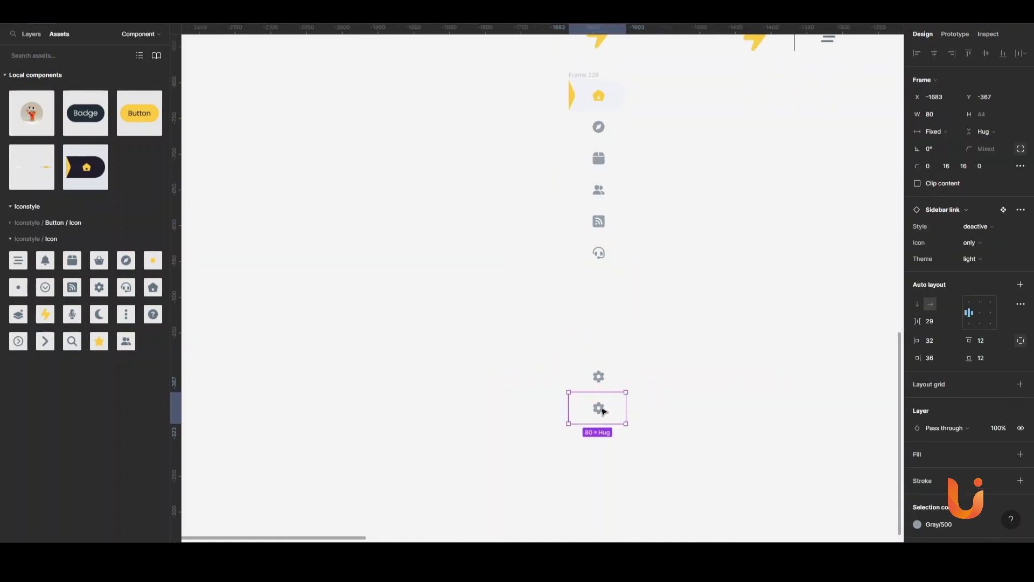
{"action": "double_click", "coordinate": [603, 412]}
{"action": "left_click", "coordinate": [940, 174]}
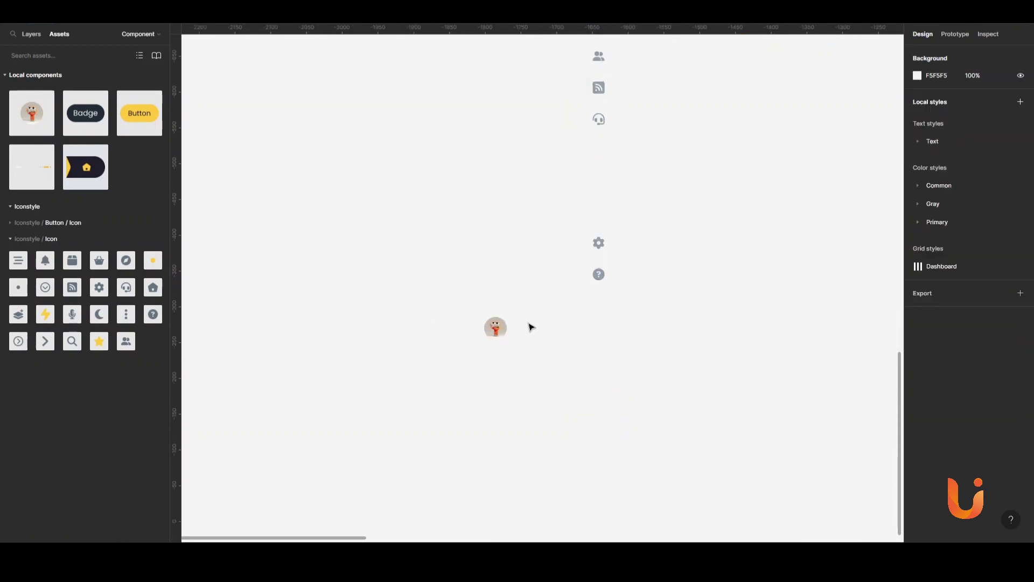
{"action": "left_click_drag", "start_coordinate": [531, 327], "coordinate": [641, 312]}
{"action": "left_click_drag", "start_coordinate": [679, 380], "coordinate": [541, 186]}
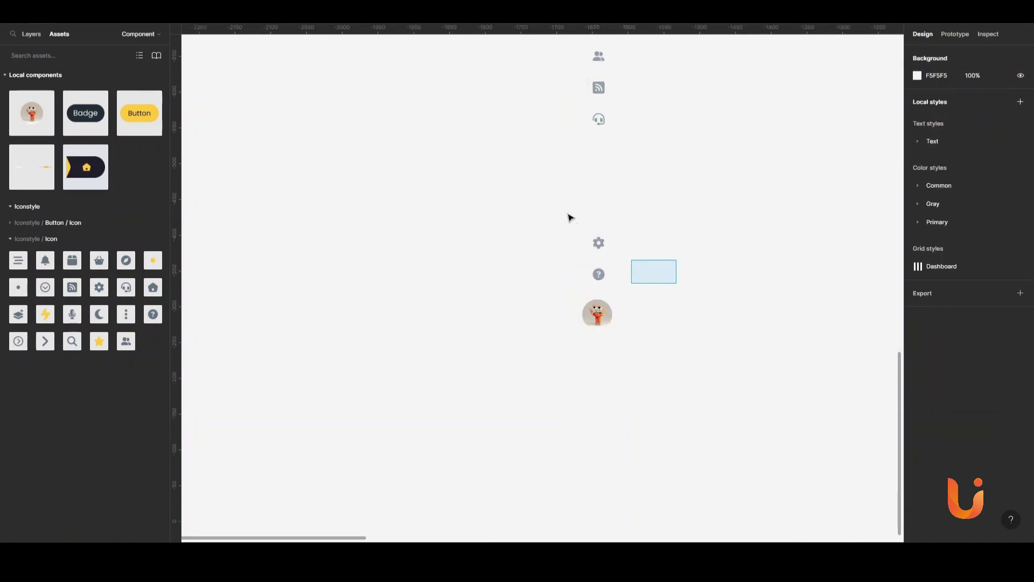
{"action": "key", "text": "shift+a"}
Step: Stack the logo, link column and bottom group in one auto layout with 888 spacing
{"action": "left_click_drag", "start_coordinate": [690, 378], "coordinate": [538, 166]}
{"action": "key", "text": "shift+a"}
{"action": "scroll", "coordinate": [541, 77], "scroll_direction": "down", "scroll_amount": 3}
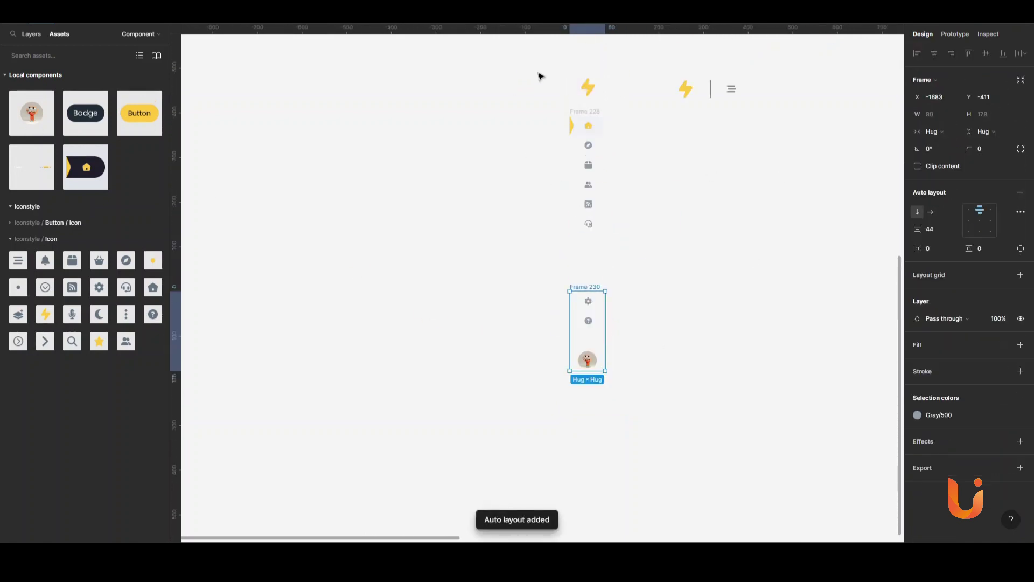
{"action": "left_click_drag", "start_coordinate": [541, 60], "coordinate": [638, 222]}
{"action": "key", "text": "shift+a"}
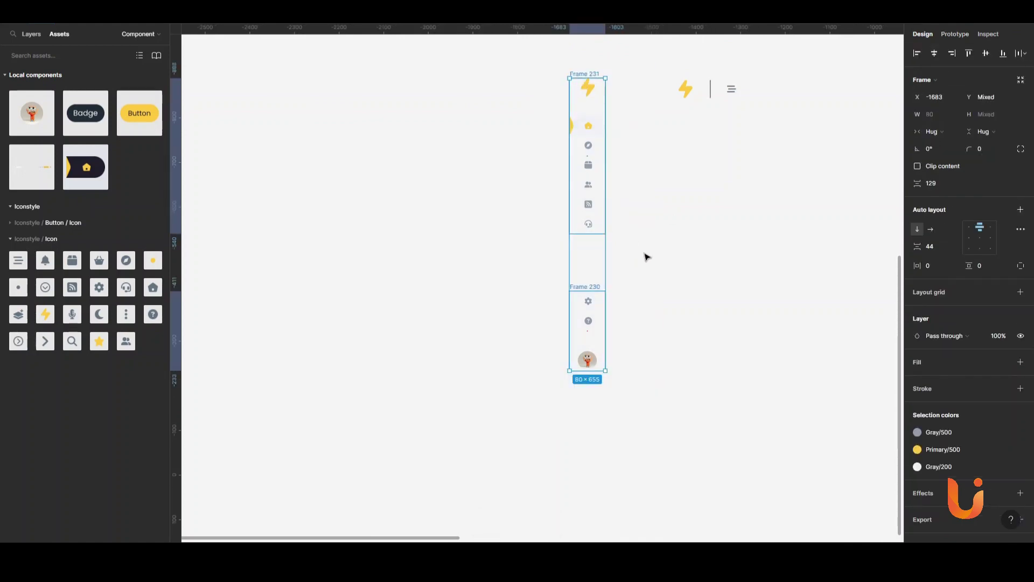
{"action": "key", "text": "shift+a"}
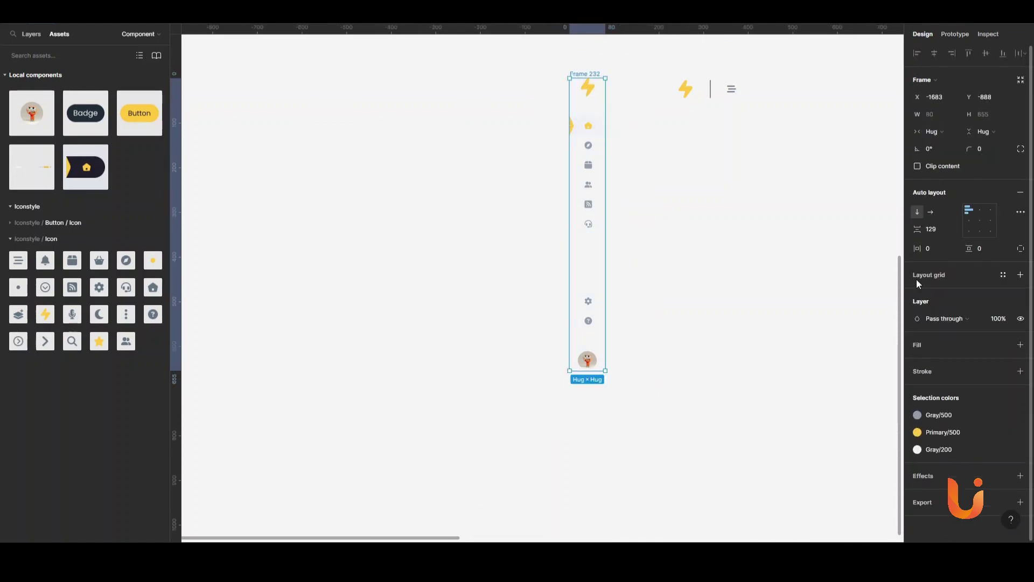
{"action": "type", "text": "88"}
{"action": "key", "text": "Return"}
{"action": "scroll", "coordinate": [640, 289], "scroll_direction": "down", "scroll_amount": 2}
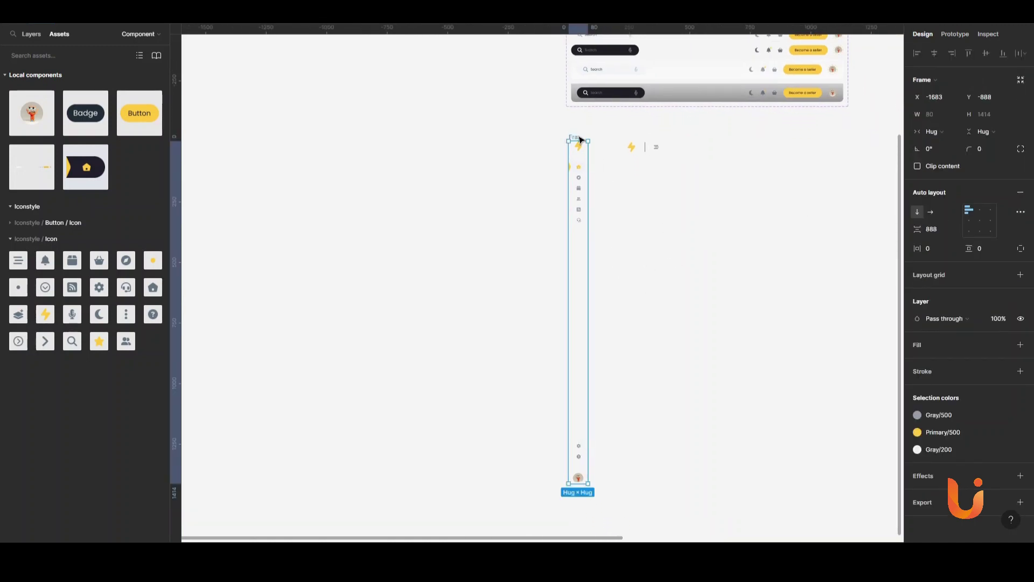
Step: Set the sidebar column's vertical padding to 24
{"action": "left_click", "coordinate": [949, 232]}
{"action": "key", "text": "Escape"}
{"action": "key", "text": "Escape"}
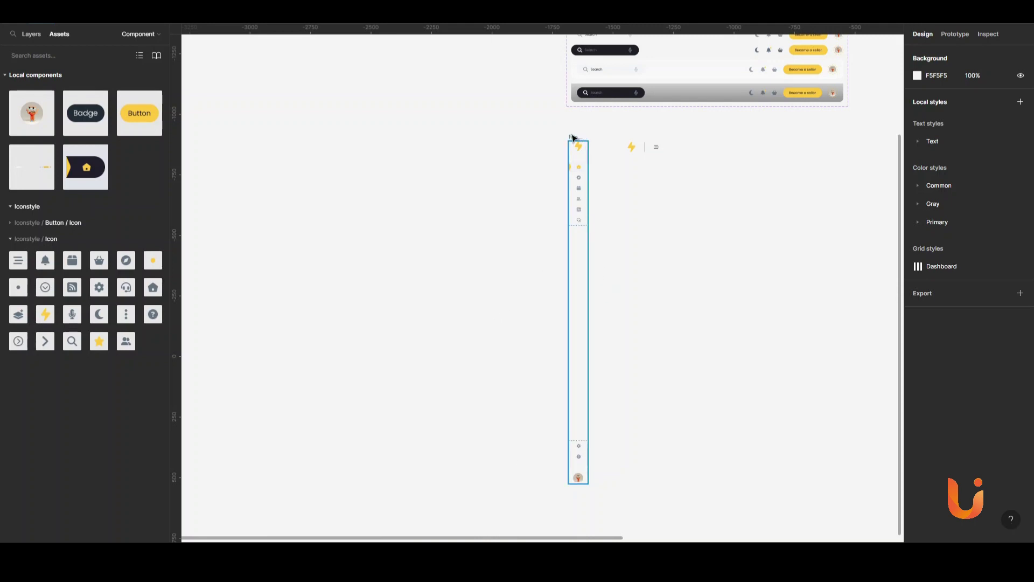
{"action": "left_click", "coordinate": [575, 138]}
{"action": "left_click", "coordinate": [942, 232]}
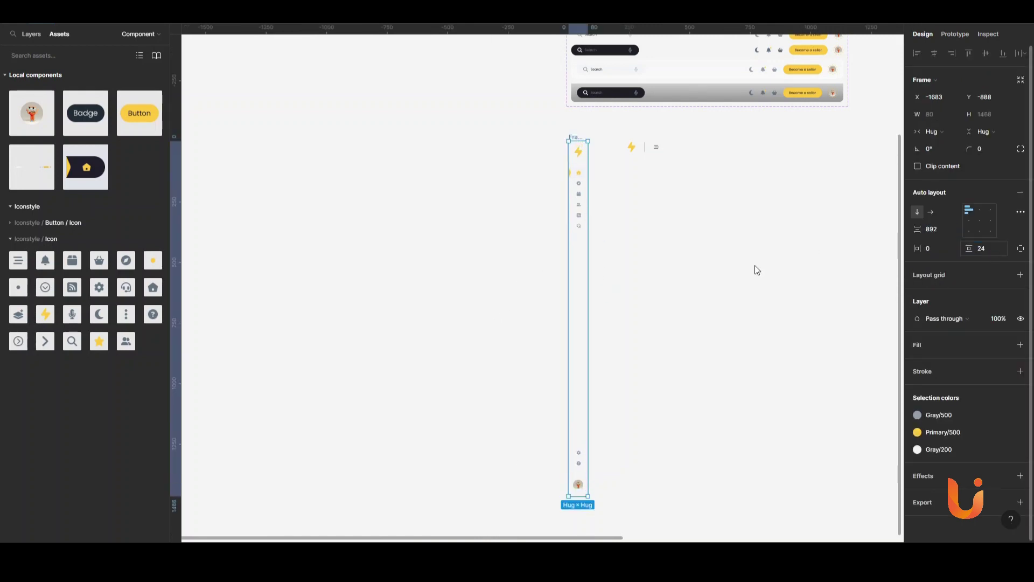
Step: Fill the sidebar background with the Gray/25 colour style
{"action": "left_click", "coordinate": [1021, 345]}
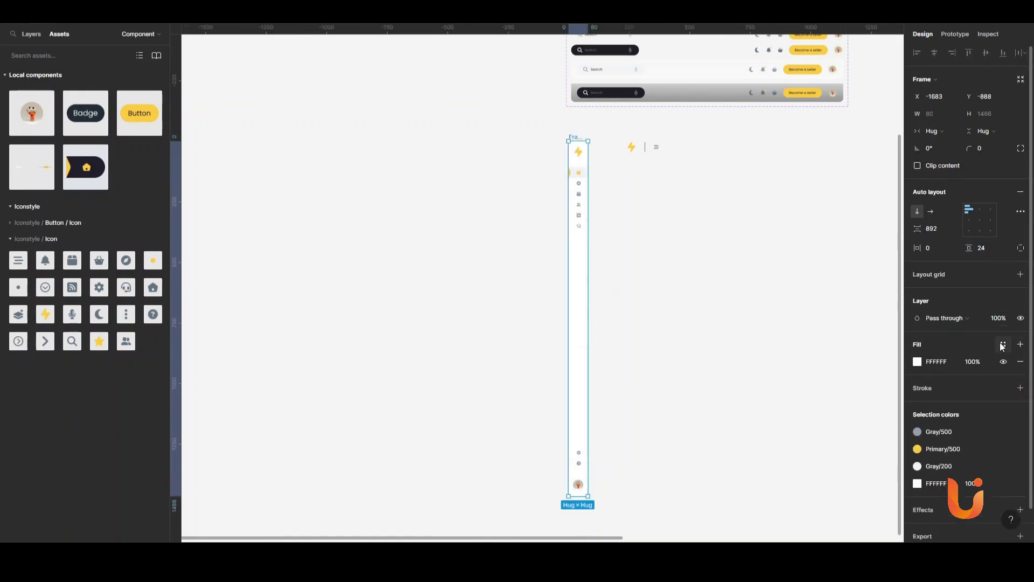
{"action": "left_click", "coordinate": [660, 250]}
{"action": "scroll", "coordinate": [660, 250], "scroll_direction": "up", "scroll_amount": 1}
{"action": "left_click", "coordinate": [574, 130]}
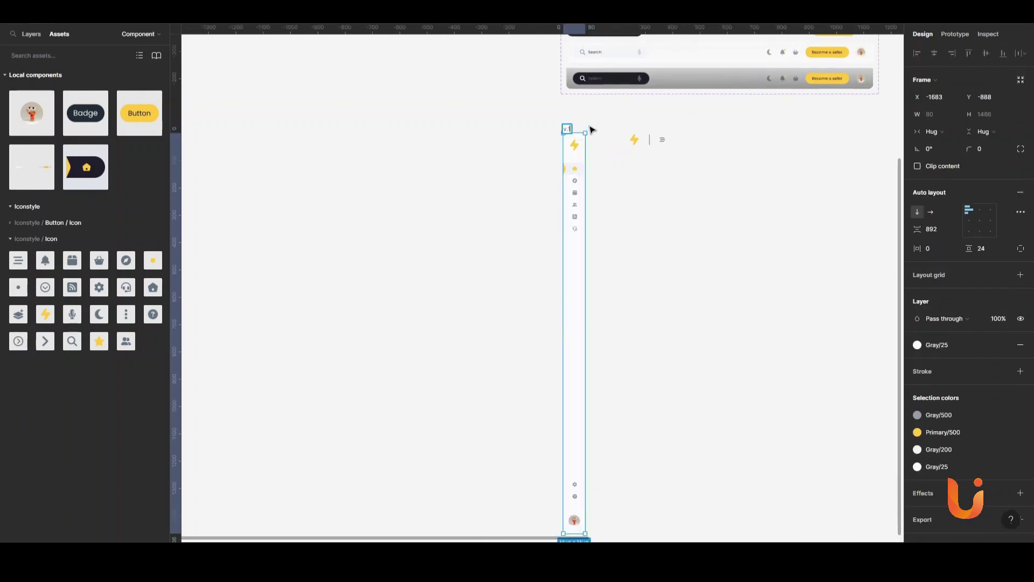
{"action": "left_click", "coordinate": [646, 138]}
{"action": "scroll", "coordinate": [646, 137], "scroll_direction": "up", "scroll_amount": 3}
{"action": "scroll", "coordinate": [645, 138], "scroll_direction": "down", "scroll_amount": 3}
Step: Space the logo, divider and menu icon 68 apart and wrap them in auto layout
{"action": "left_click_drag", "start_coordinate": [577, 201], "coordinate": [539, 272]}
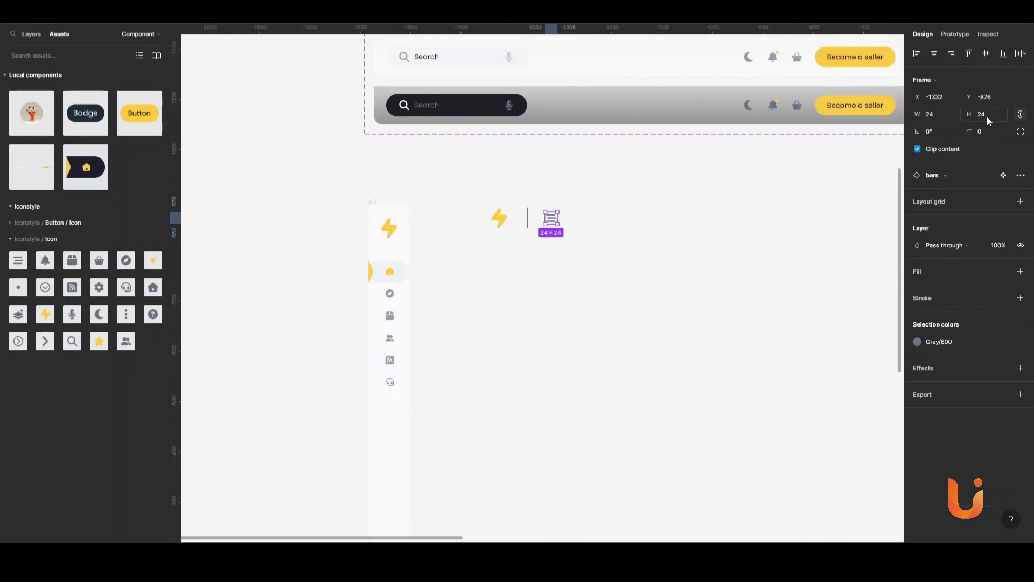
{"action": "left_click_drag", "start_coordinate": [466, 182], "coordinate": [611, 271]}
{"action": "left_click", "coordinate": [946, 152]}
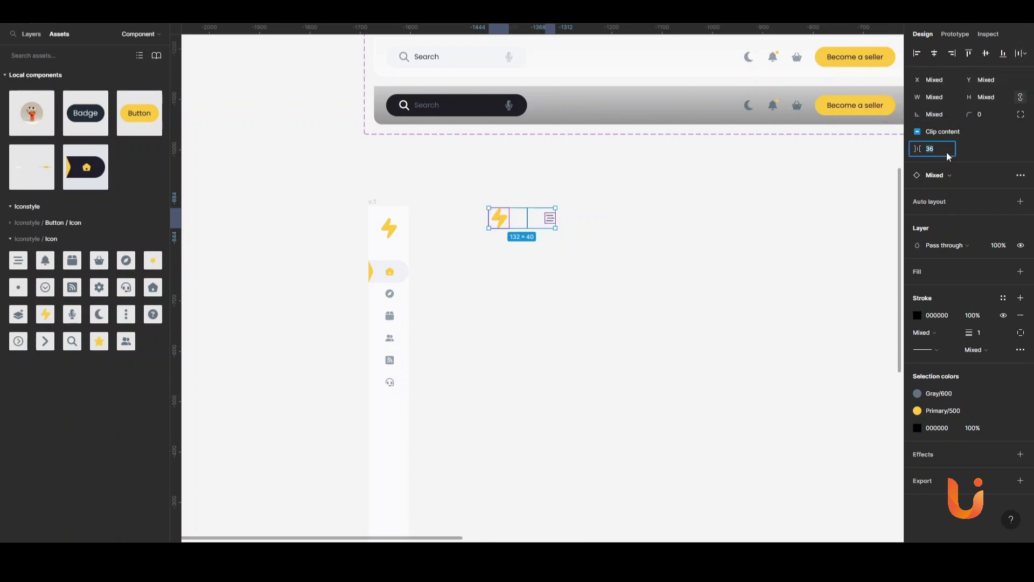
{"action": "type", "text": "68"}
{"action": "key", "text": "Return"}
{"action": "scroll", "coordinate": [566, 279], "scroll_direction": "up", "scroll_amount": 1}
{"action": "key", "text": "shift+a"}
{"action": "scroll", "coordinate": [566, 279], "scroll_direction": "down", "scroll_amount": 1}
Step: Place a dark left-icon Discover sidebar link below the header row
{"action": "left_click", "coordinate": [556, 240]}
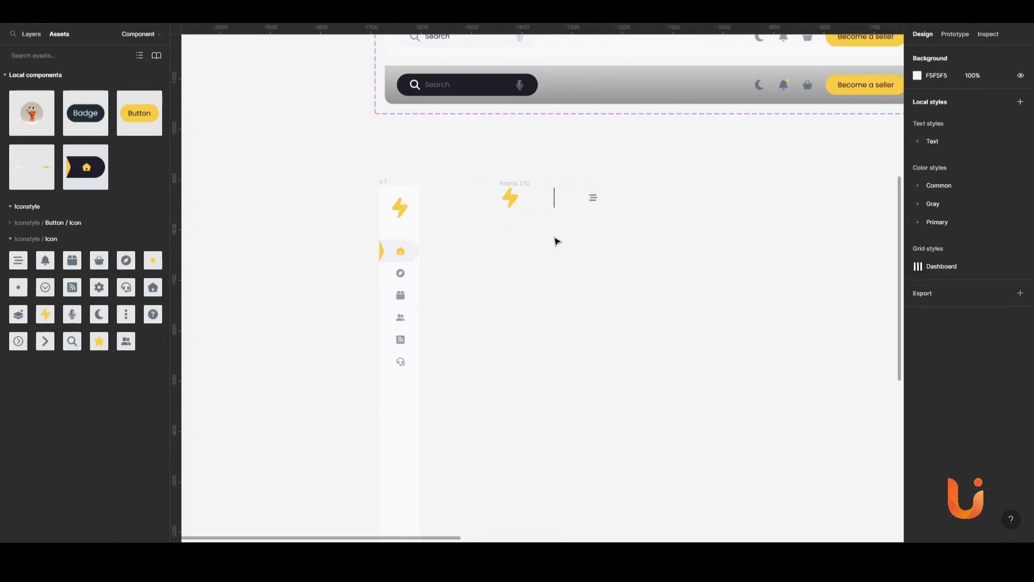
{"action": "left_click_drag", "start_coordinate": [90, 168], "coordinate": [535, 235]}
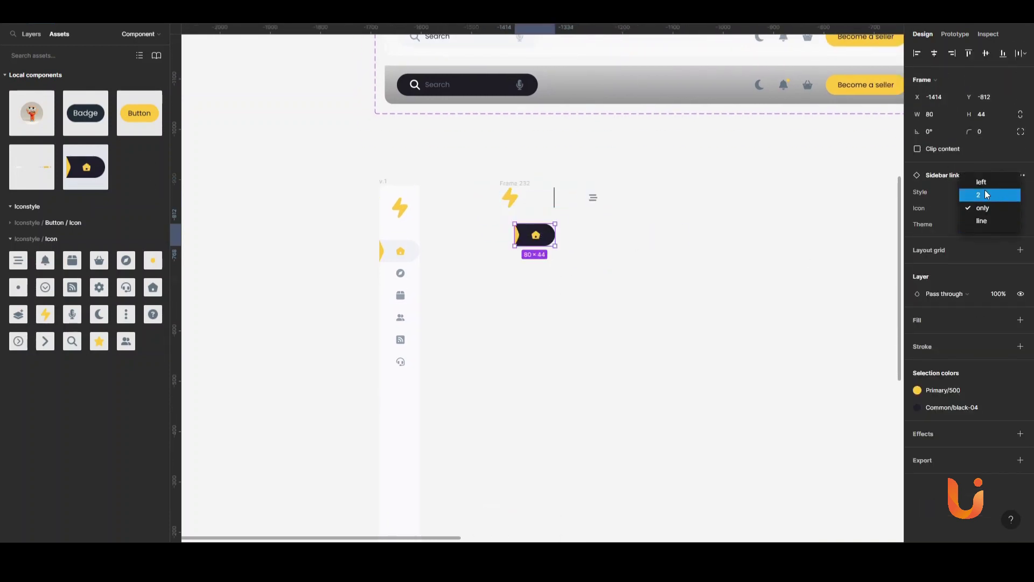
{"action": "left_click", "coordinate": [985, 192]}
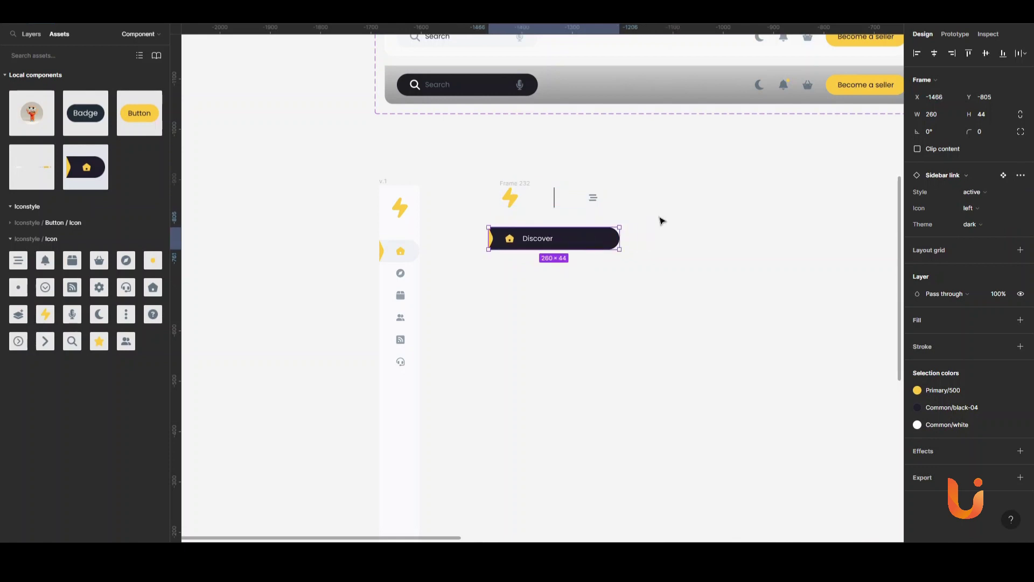
{"action": "scroll", "coordinate": [662, 221], "scroll_direction": "right", "scroll_amount": 1}
Step: Draw a rectangle sized 260 wide by 1466 tall
{"action": "key", "text": "Escape"}
{"action": "key", "text": "r"}
{"action": "left_click", "coordinate": [547, 304]}
{"action": "left_click", "coordinate": [936, 98]}
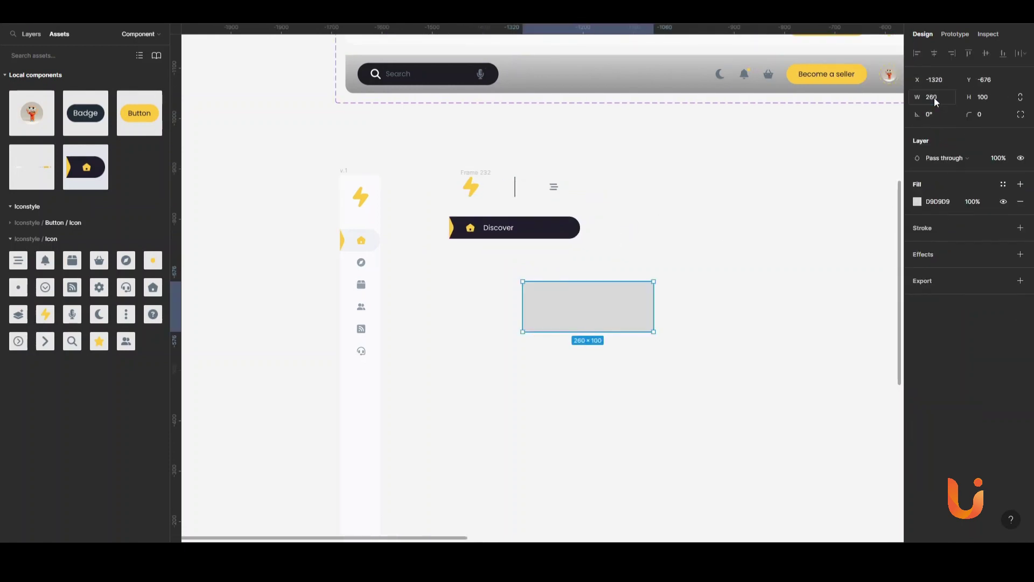
{"action": "type", "text": "1466"}
{"action": "key", "text": "Return"}
Step: Move the tall rectangle behind the Discover link, then select the header row and link
{"action": "left_click_drag", "start_coordinate": [583, 341], "coordinate": [510, 222]}
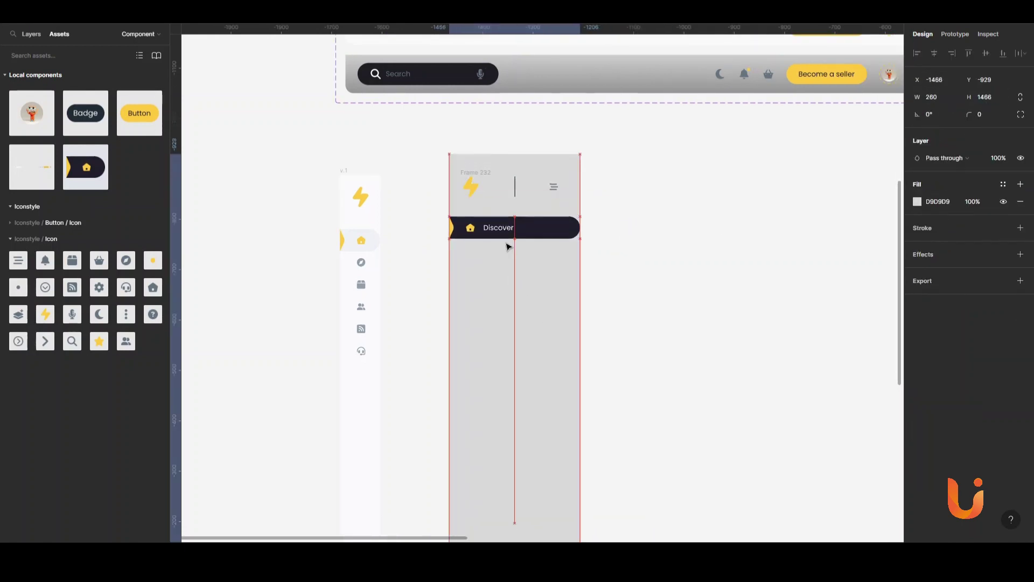
{"action": "left_click", "coordinate": [481, 174]}
{"action": "left_click", "coordinate": [490, 183]}
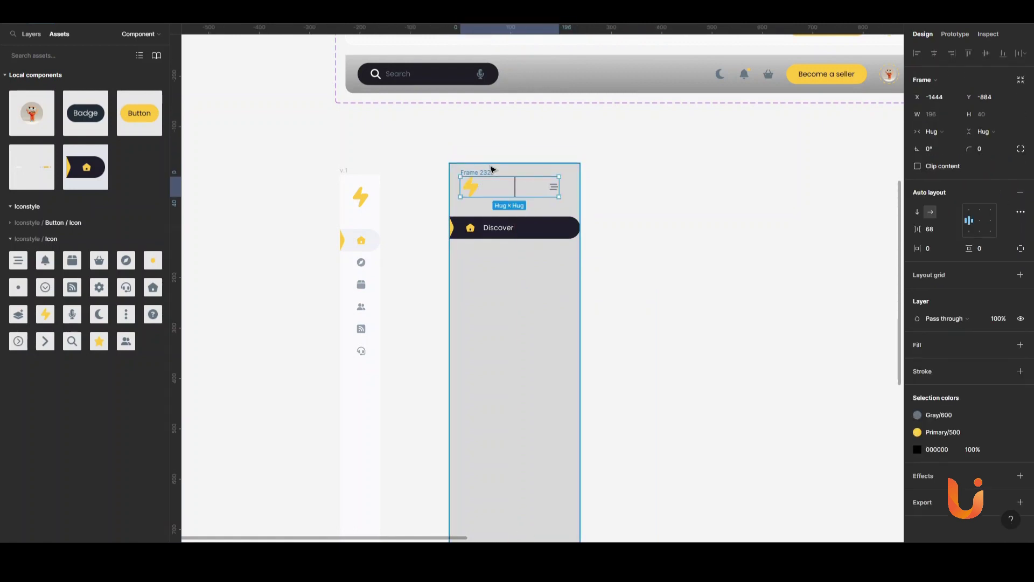
{"action": "left_click", "coordinate": [517, 227], "text": "shift"}
Step: Switch the Discover link to light theme and give the sidebar background a white fill
{"action": "scroll", "coordinate": [521, 271], "scroll_direction": "up", "scroll_amount": 3}
{"action": "left_click", "coordinate": [512, 221]}
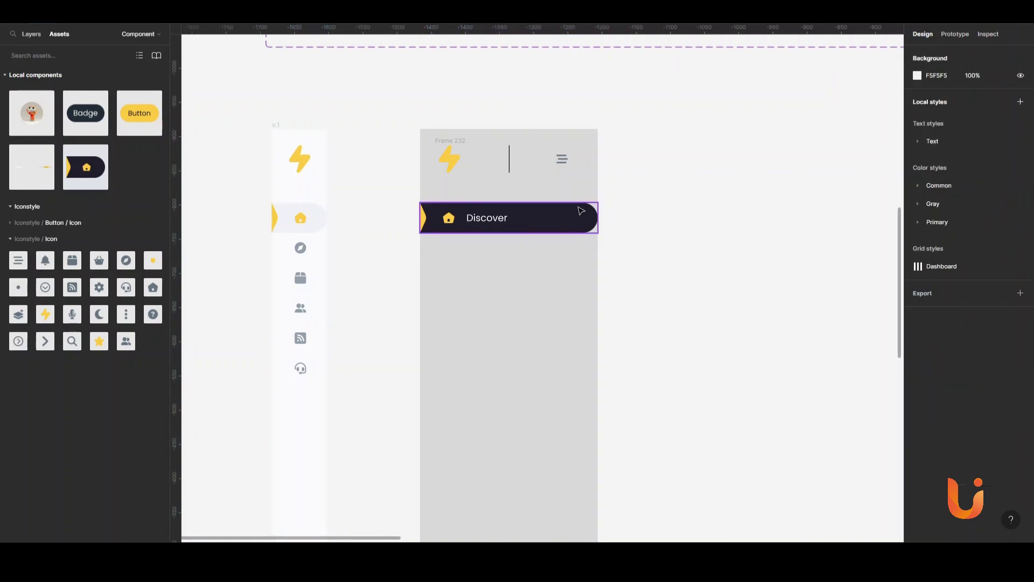
{"action": "left_click", "coordinate": [970, 225]}
{"action": "left_click", "coordinate": [512, 378]}
{"action": "left_click", "coordinate": [918, 201]}
{"action": "left_click", "coordinate": [926, 268]}
Step: Recolour the header divider line to light grey Gray/200
{"action": "left_click", "coordinate": [562, 159]}
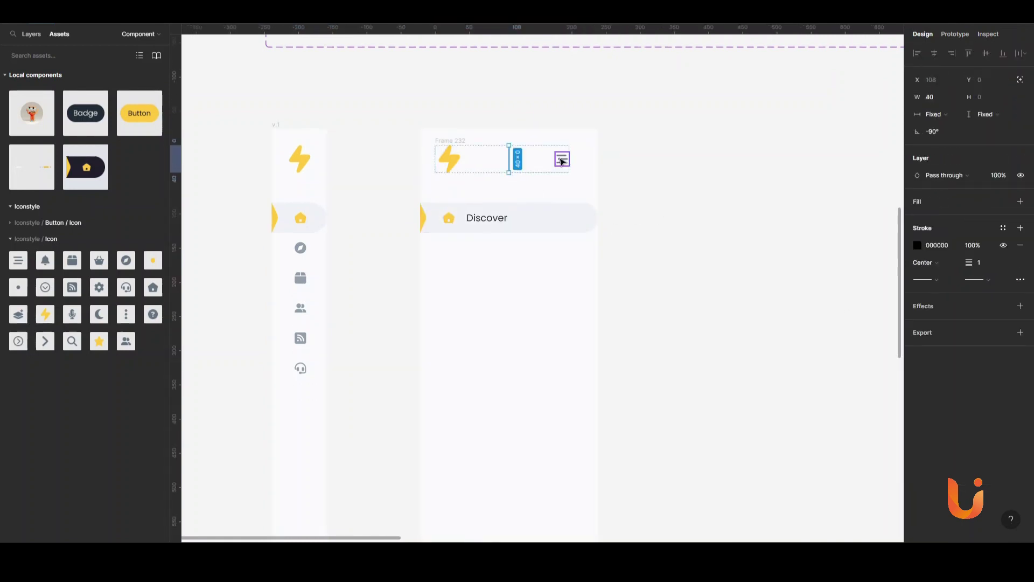
{"action": "left_click", "coordinate": [918, 359]}
{"action": "left_click", "coordinate": [820, 467]}
{"action": "left_click", "coordinate": [510, 159]}
{"action": "left_click", "coordinate": [986, 367]}
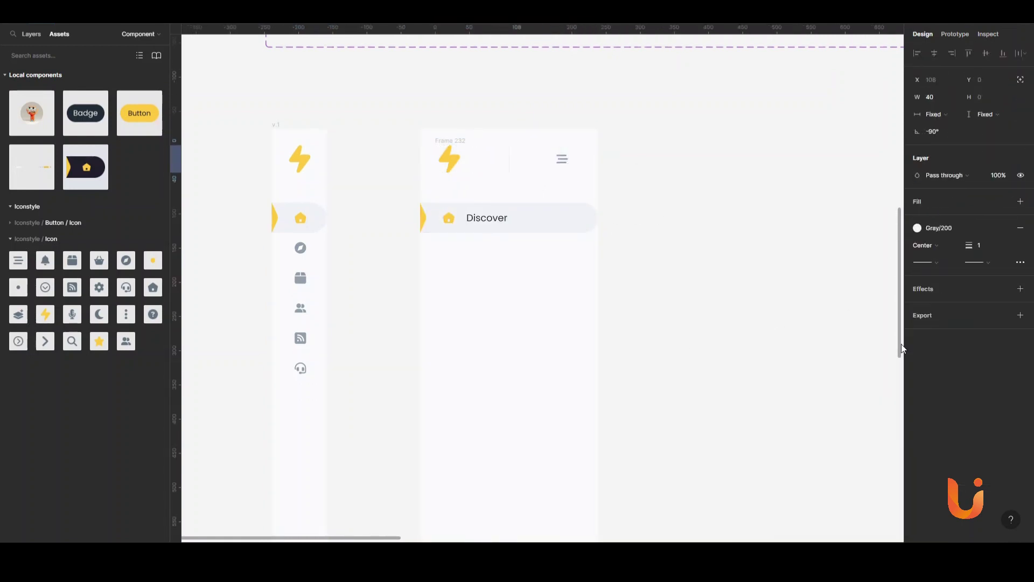
{"action": "key", "text": "Escape"}
Step: Duplicate the Discover link below itself and set both copies to the deactive style
{"action": "scroll", "coordinate": [581, 173], "scroll_direction": "down", "scroll_amount": 2}
{"action": "left_click_drag", "start_coordinate": [582, 172], "coordinate": [577, 205]}
{"action": "left_click", "coordinate": [978, 195]}
{"action": "left_click", "coordinate": [986, 210]}
{"action": "left_click", "coordinate": [624, 164], "text": "shift"}
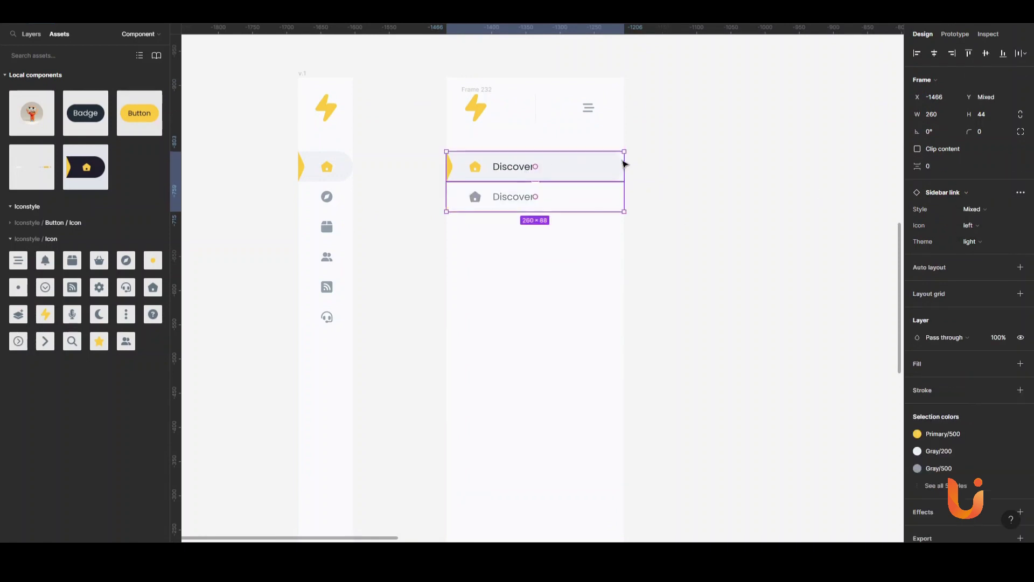
{"action": "left_click", "coordinate": [577, 201]}
Step: Make the lower Discover link active with the chevron icon variant
{"action": "left_click", "coordinate": [539, 167]}
{"action": "left_click", "coordinate": [978, 192]}
{"action": "left_click", "coordinate": [544, 203], "text": "shift"}
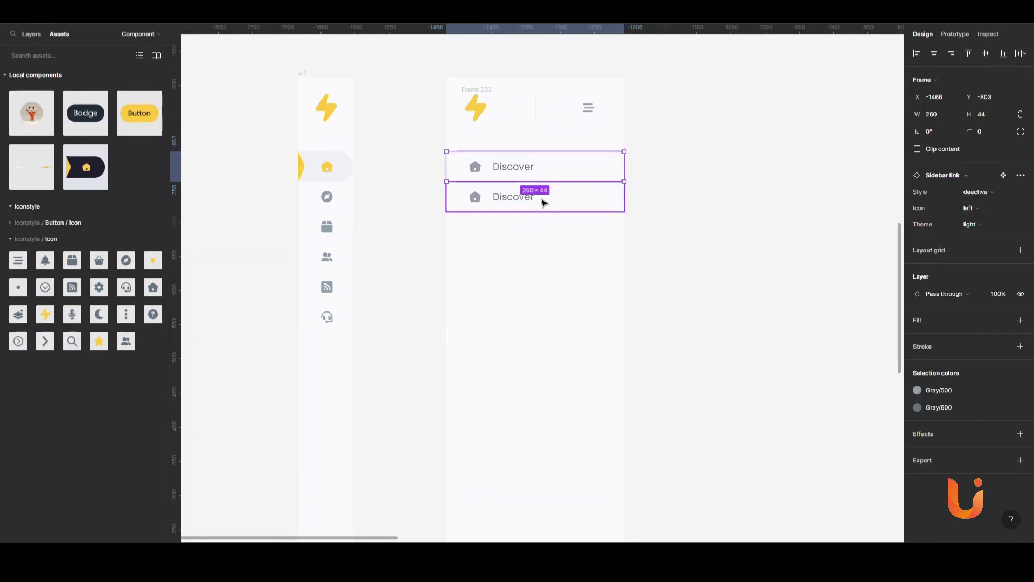
{"action": "left_click", "coordinate": [978, 208]}
{"action": "left_click", "coordinate": [986, 178]}
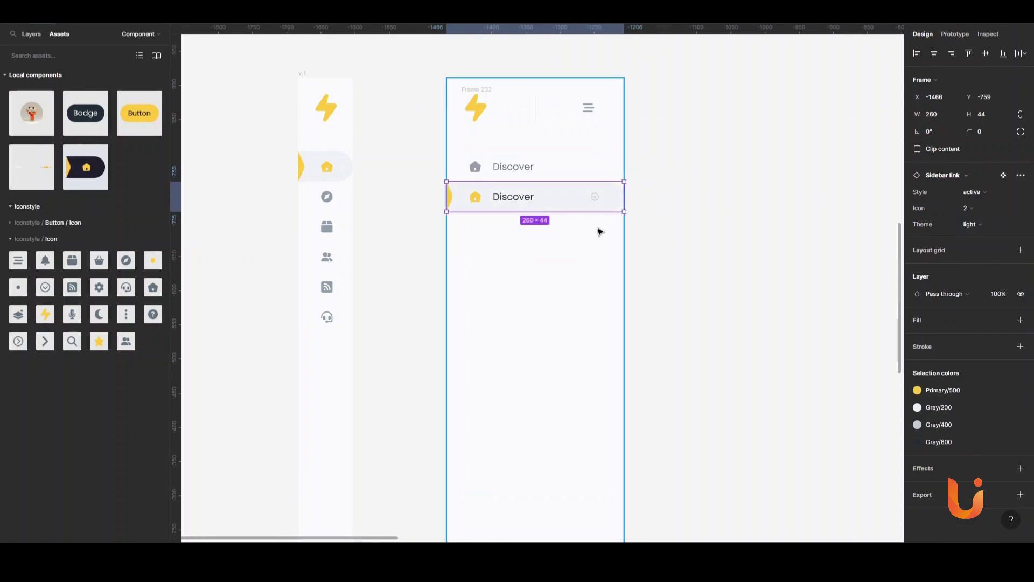
Step: Wrap both Discover links in auto layout and paste an Explore-1 sub-link with the line icon
{"action": "scroll", "coordinate": [600, 231], "scroll_direction": "up", "scroll_amount": 1}
{"action": "left_click", "coordinate": [558, 162], "text": "shift"}
{"action": "key", "text": "shift+a"}
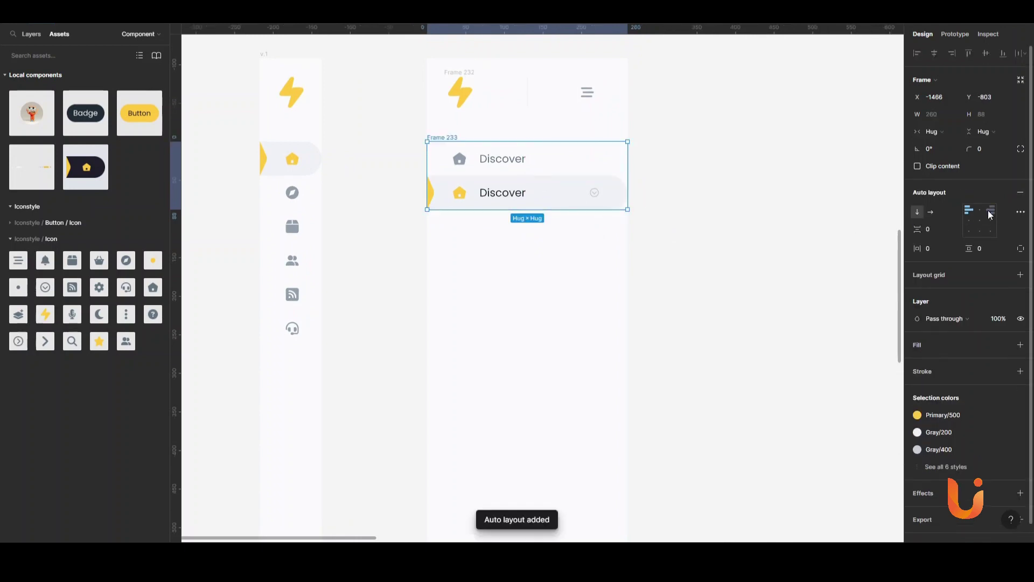
{"action": "left_click", "coordinate": [614, 194]}
{"action": "key", "text": "ctrl+v"}
{"action": "left_click", "coordinate": [972, 225]}
{"action": "left_click", "coordinate": [982, 252]}
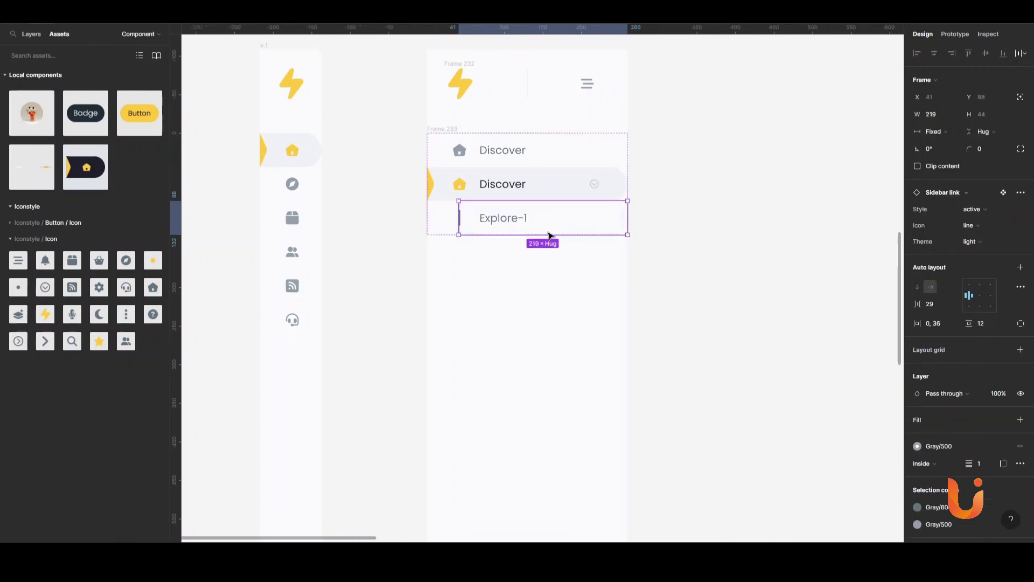
Step: Rename the top link to 'Home' and colour the Explore-1 text yellow Primary/500
{"action": "scroll", "coordinate": [503, 143], "scroll_direction": "up", "scroll_amount": 3}
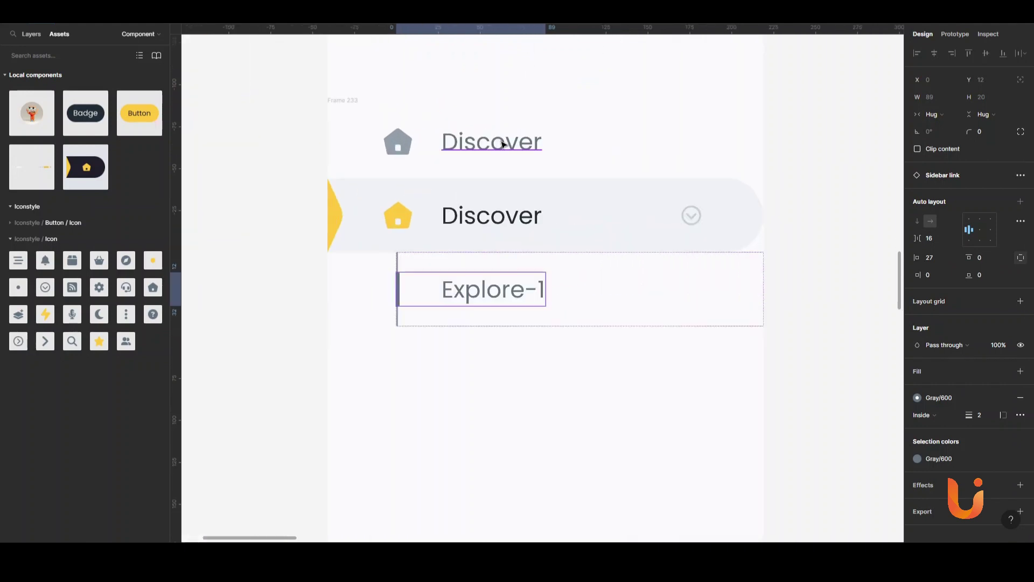
{"action": "double_click", "coordinate": [503, 141]}
{"action": "type", "text": "Home"}
{"action": "scroll", "coordinate": [811, 279], "scroll_direction": "down", "scroll_amount": 2}
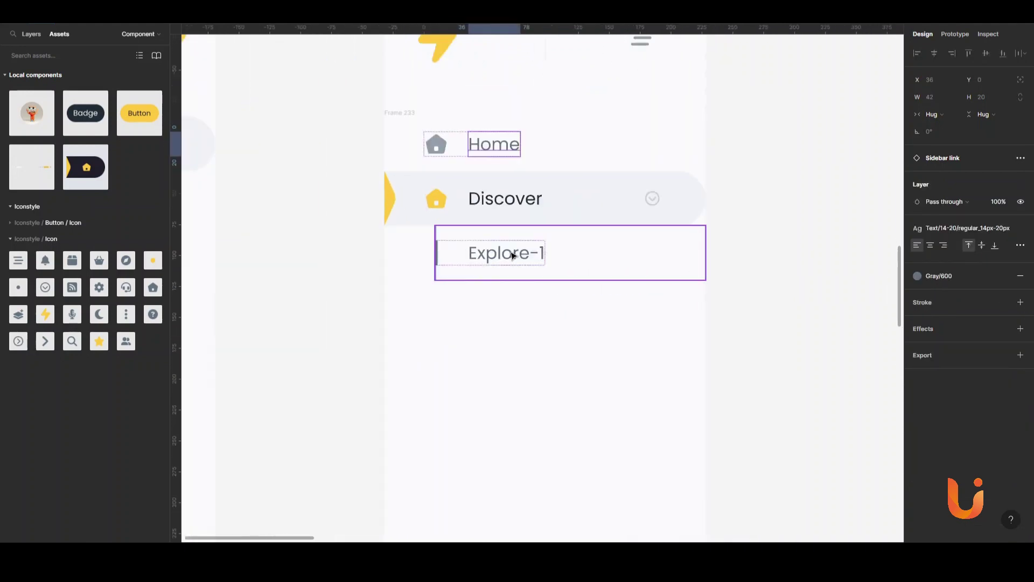
{"action": "left_click", "coordinate": [512, 254]}
{"action": "left_click", "coordinate": [918, 449]}
{"action": "left_click", "coordinate": [804, 521]}
Step: Duplicate the Explore-1 row and make the copy deactive with Gray/600 text
{"action": "scroll", "coordinate": [637, 187], "scroll_direction": "down", "scroll_amount": 3}
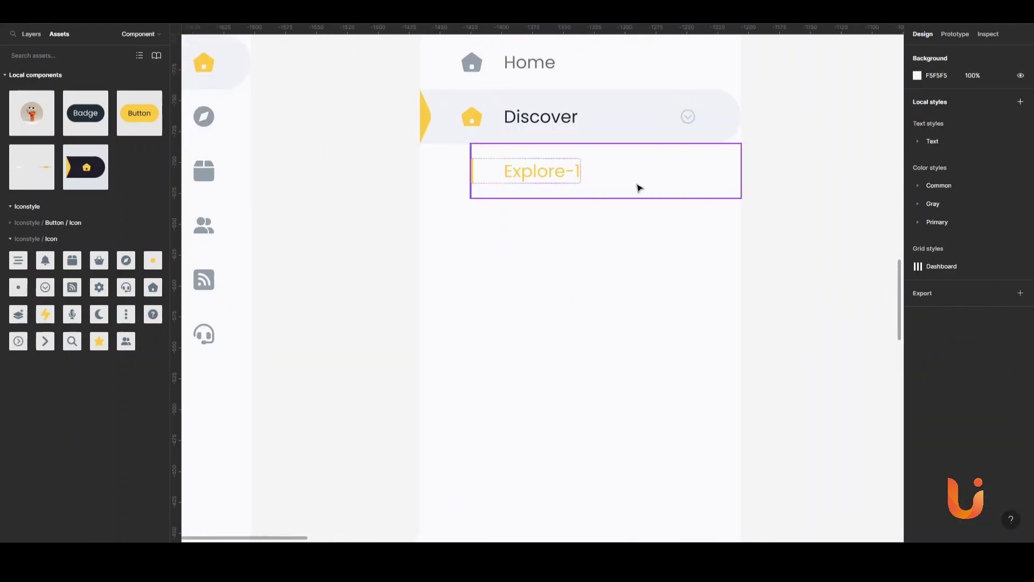
{"action": "left_click", "coordinate": [634, 185]}
{"action": "key", "text": "ctrl+d"}
{"action": "left_click", "coordinate": [954, 441]}
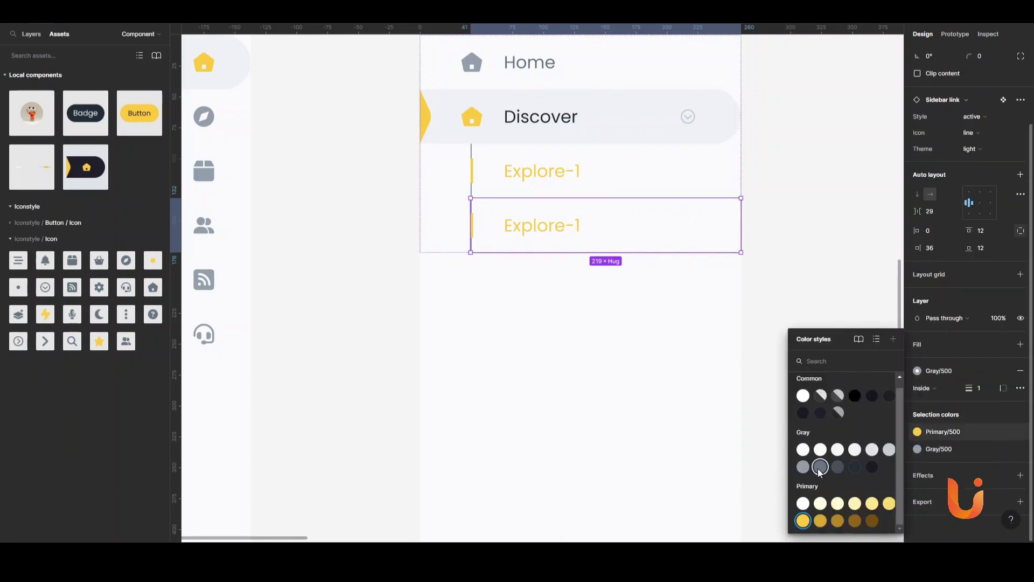
{"action": "left_click", "coordinate": [820, 464]}
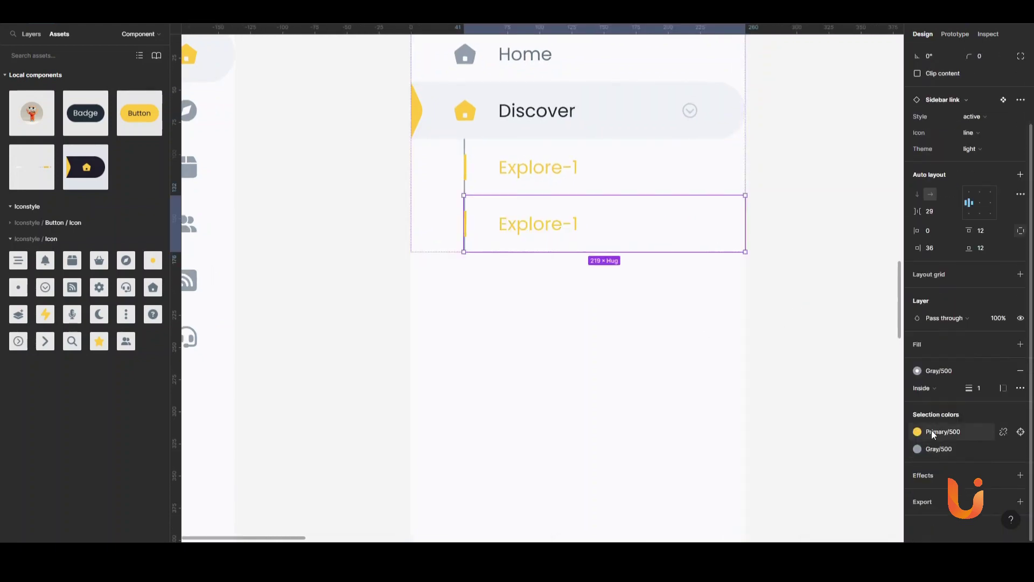
{"action": "left_click", "coordinate": [927, 431]}
{"action": "left_click", "coordinate": [820, 506]}
{"action": "left_click", "coordinate": [778, 321]}
{"action": "scroll", "coordinate": [778, 322], "scroll_direction": "down", "scroll_amount": 2}
{"action": "left_click", "coordinate": [667, 160]}
{"action": "left_click", "coordinate": [972, 209]}
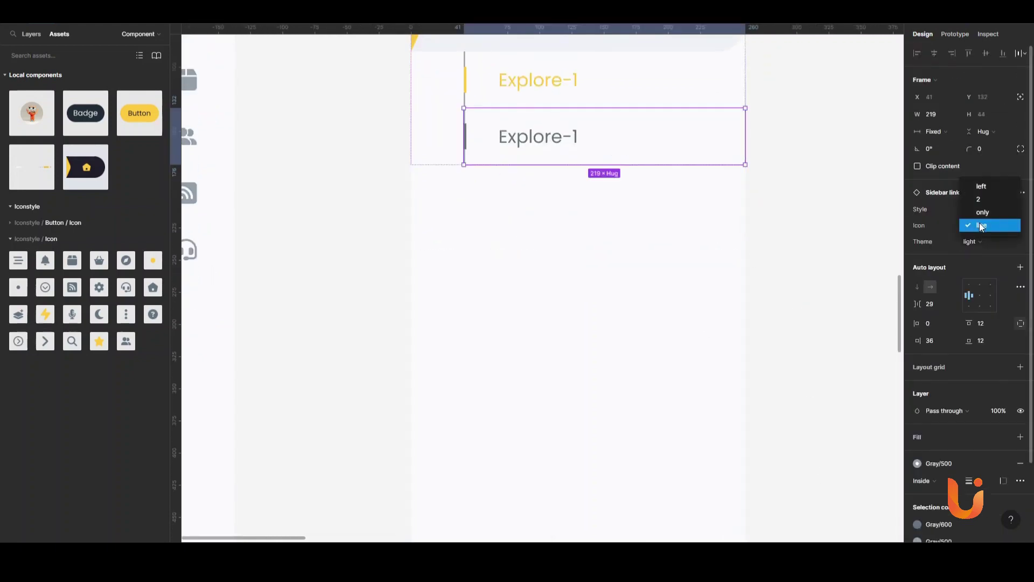
Step: Turn the copied sub-link's text grey and paste more sub-link copies below it
{"action": "scroll", "coordinate": [658, 176], "scroll_direction": "up", "scroll_amount": 1}
{"action": "scroll", "coordinate": [746, 224], "scroll_direction": "up", "scroll_amount": 2}
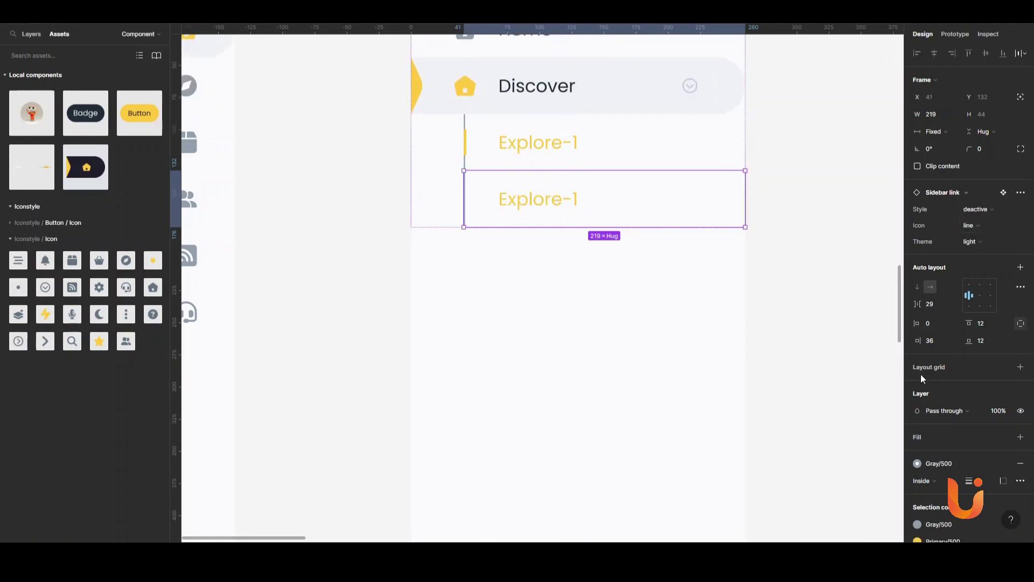
{"action": "scroll", "coordinate": [923, 379], "scroll_direction": "down", "scroll_amount": 3}
{"action": "left_click", "coordinate": [928, 449]}
{"action": "left_click", "coordinate": [820, 467]}
{"action": "left_click", "coordinate": [801, 377]}
{"action": "key", "text": "ctrl+v"}
Step: Rename the sub-links to Electronics, Clothes, Bags and Food
{"action": "scroll", "coordinate": [565, 226], "scroll_direction": "up", "scroll_amount": 2}
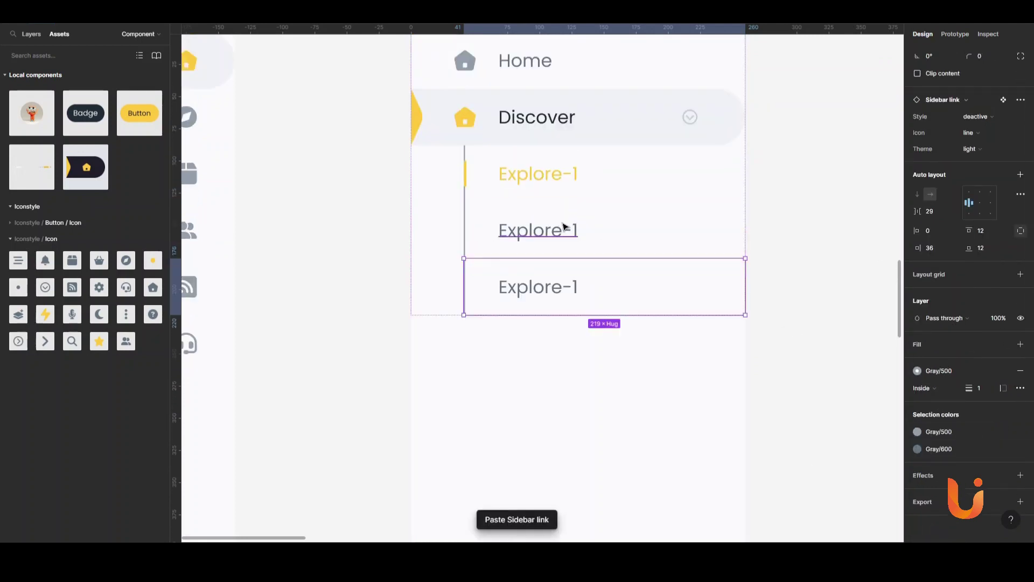
{"action": "double_click", "coordinate": [549, 173]}
{"action": "type", "text": "Elecr"}
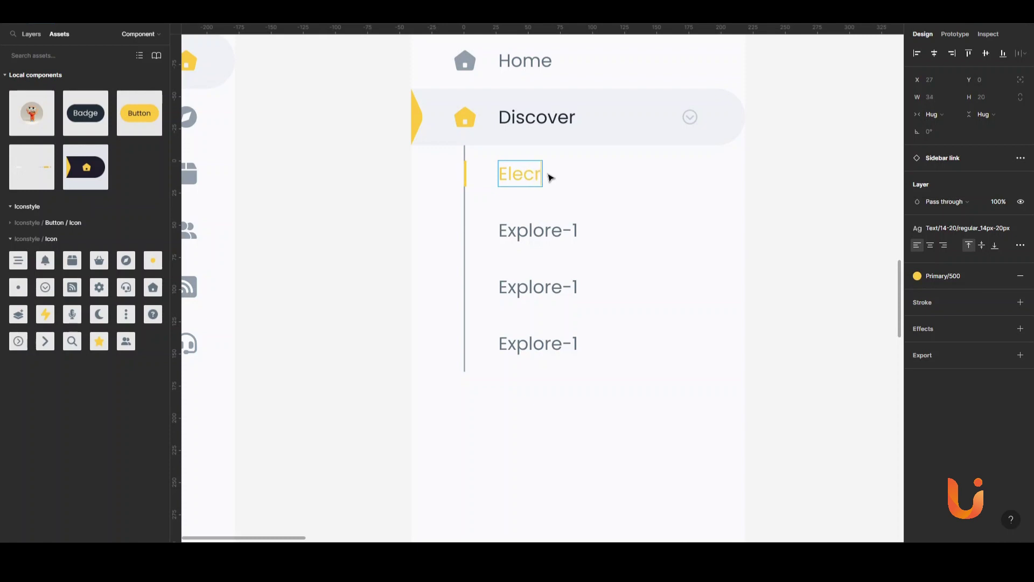
{"action": "key", "text": "BackSpace"}
{"action": "type", "text": "tronics"}
{"action": "scroll", "coordinate": [548, 194], "scroll_direction": "down", "scroll_amount": 1}
{"action": "double_click", "coordinate": [549, 204]}
{"action": "key", "text": "Tab"}
{"action": "type", "text": "Ba"}
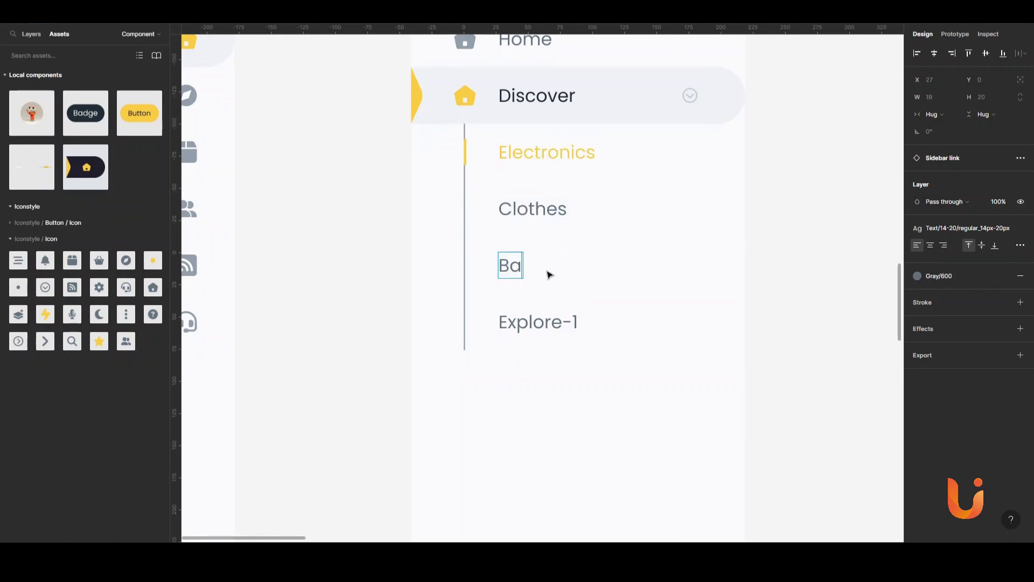
{"action": "type", "text": "gs"}
{"action": "double_click", "coordinate": [532, 325]}
{"action": "type", "text": "Food"}
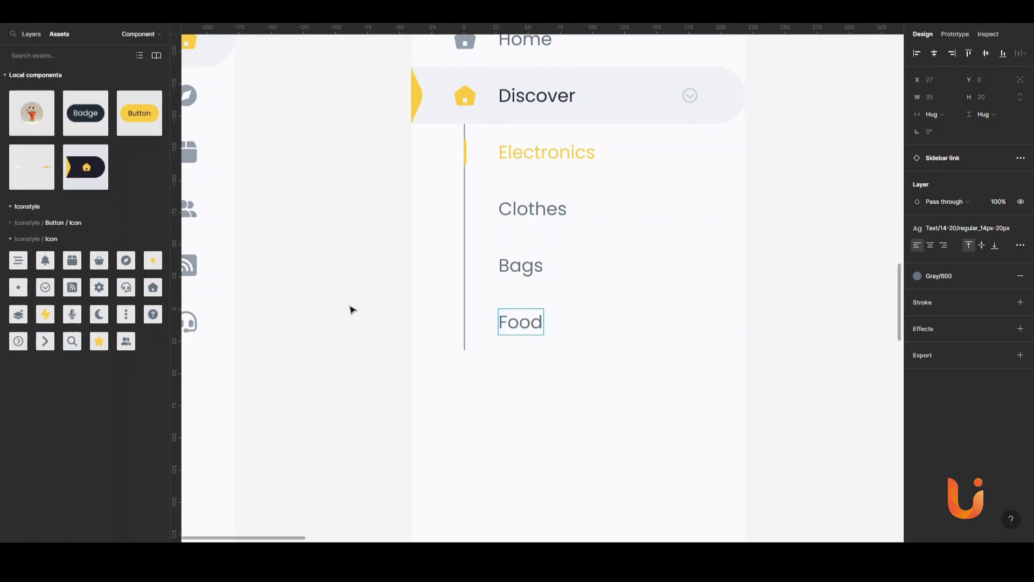
{"action": "left_click", "coordinate": [351, 310]}
Step: Copy the Food sub-link and paste a fifth copy below it
{"action": "scroll", "coordinate": [383, 273], "scroll_direction": "down", "scroll_amount": 3}
{"action": "left_click", "coordinate": [533, 296]}
{"action": "scroll", "coordinate": [533, 296], "scroll_direction": "down", "scroll_amount": 1}
{"action": "key", "text": "ctrl+c"}
{"action": "key", "text": "ctrl+v"}
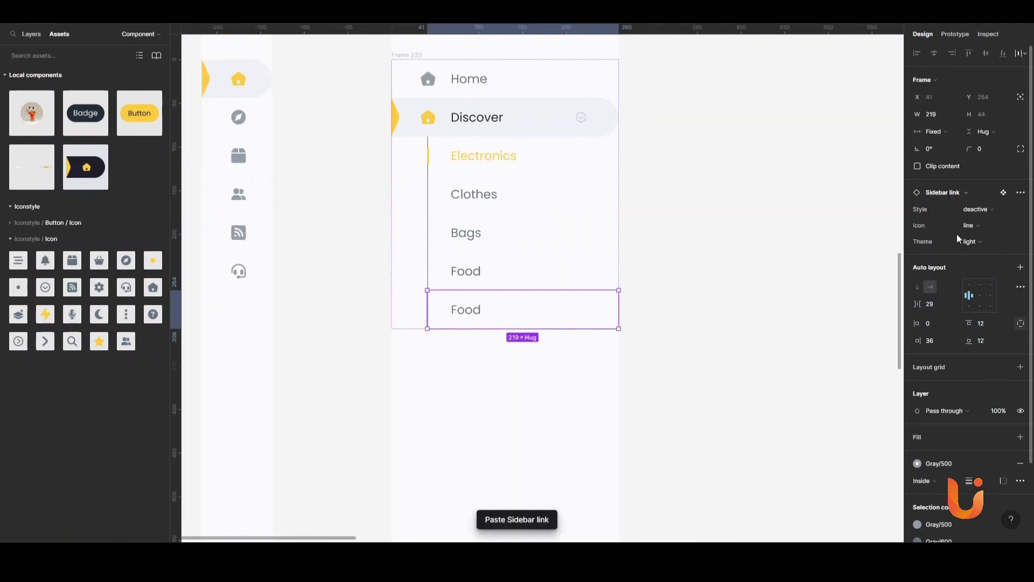
Step: Turn the copy into a main 'Popular Products' link with a box icon
{"action": "left_click", "coordinate": [970, 226]}
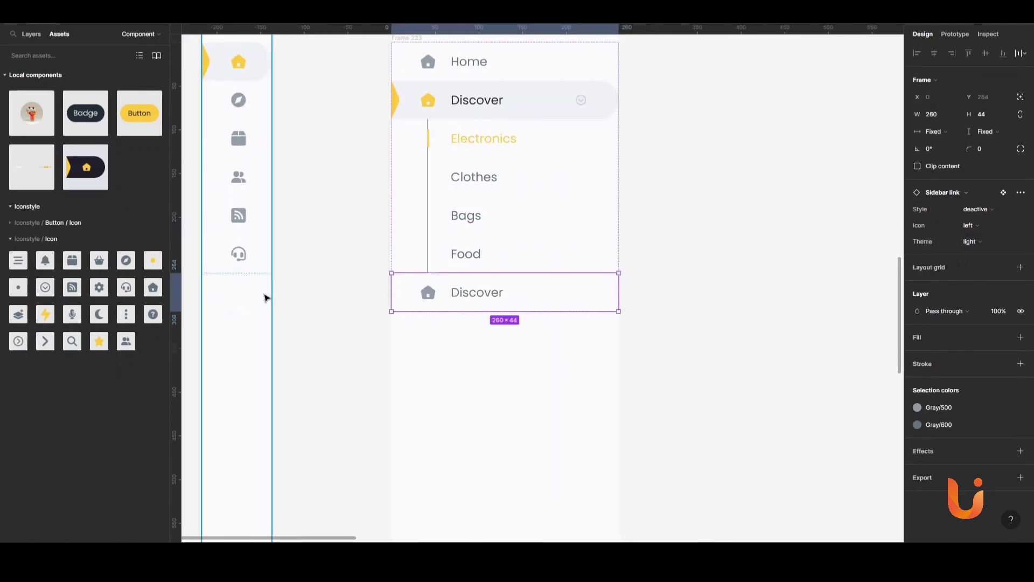
{"action": "double_click", "coordinate": [472, 294]}
{"action": "type", "text": "Popular Products"}
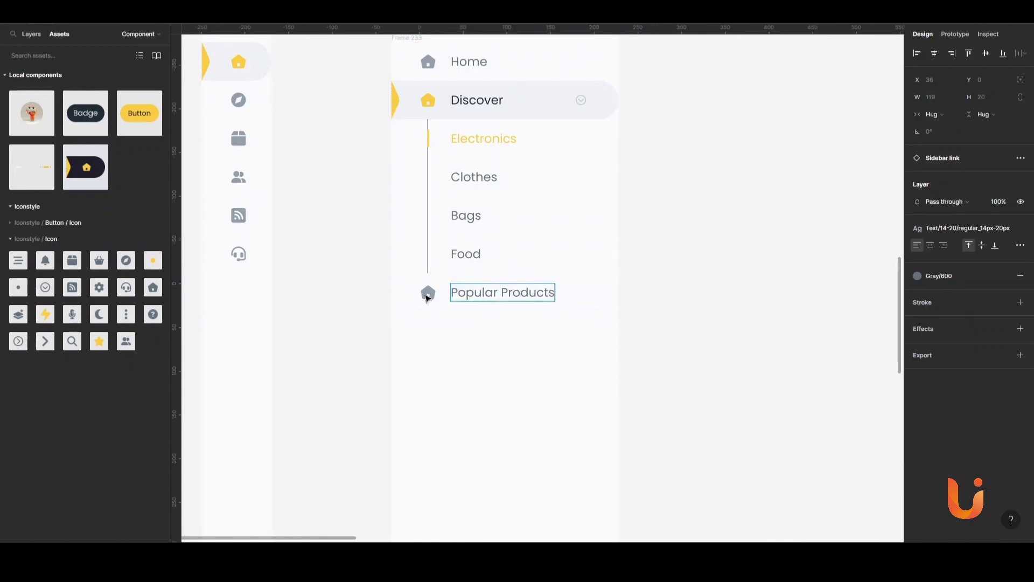
{"action": "left_click", "coordinate": [427, 298]}
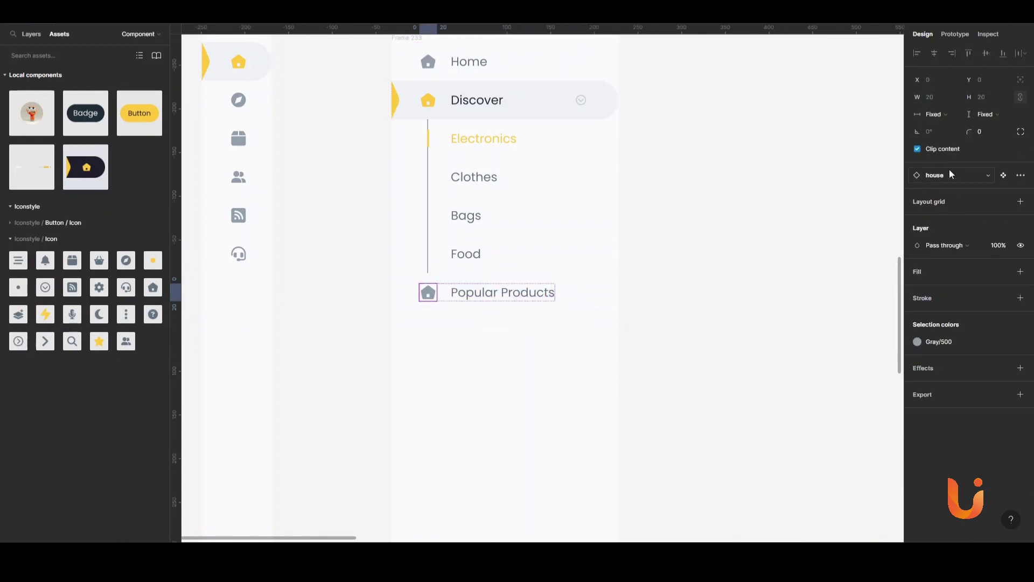
{"action": "left_click", "coordinate": [952, 173]}
{"action": "left_click", "coordinate": [1002, 312]}
{"action": "scroll", "coordinate": [504, 301], "scroll_direction": "down", "scroll_amount": 3}
Step: Paste a copy of Popular Products and swap its icon to a grey user-group icon
{"action": "key", "text": "Escape"}
{"action": "key", "text": "ctrl+v"}
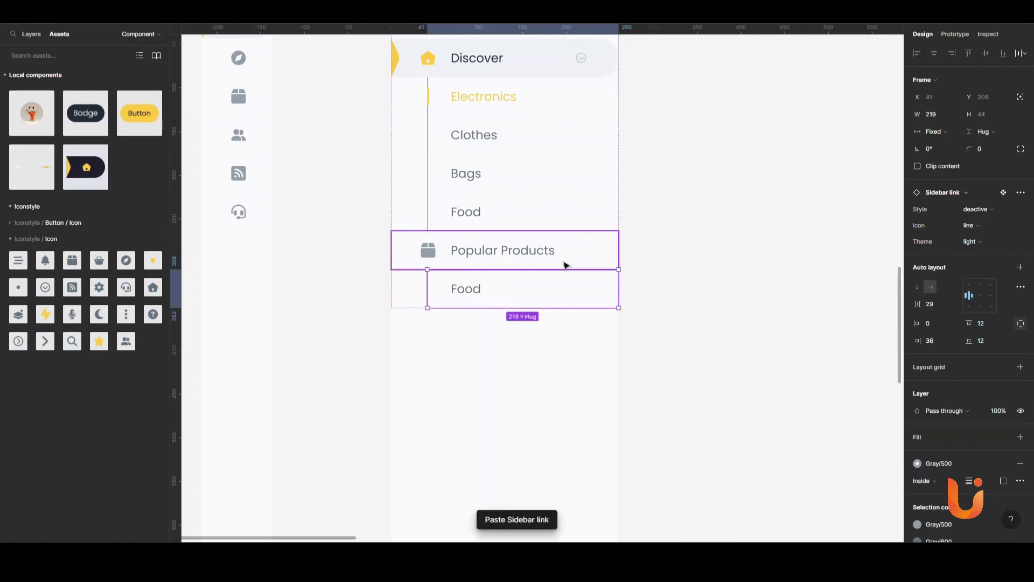
{"action": "key", "text": "ctrl+z"}
{"action": "key", "text": "ctrl+c"}
{"action": "key", "text": "ctrl+v"}
{"action": "double_click", "coordinate": [428, 290]}
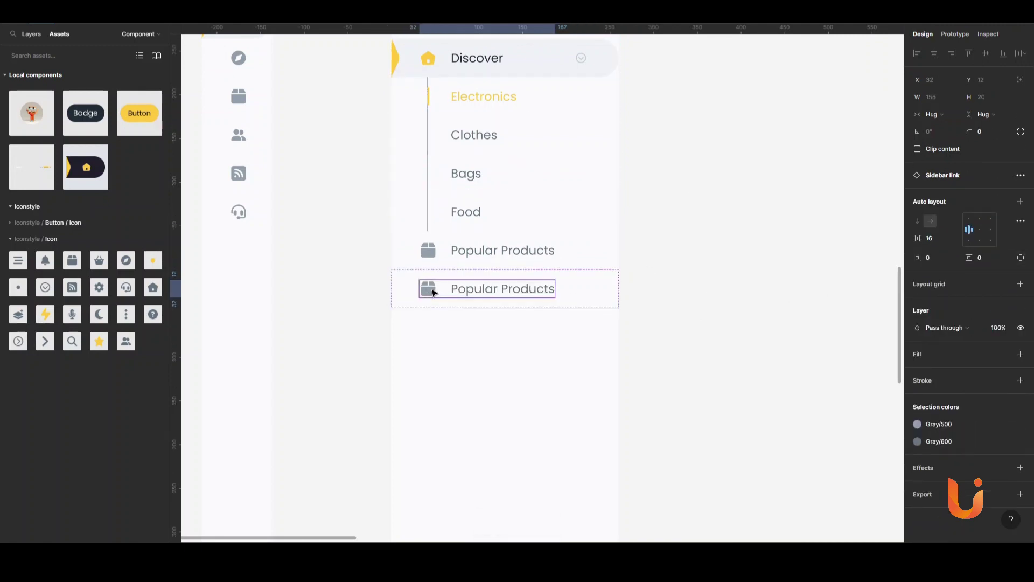
{"action": "left_click", "coordinate": [943, 175]}
{"action": "left_click", "coordinate": [981, 411]}
{"action": "left_click", "coordinate": [918, 359]}
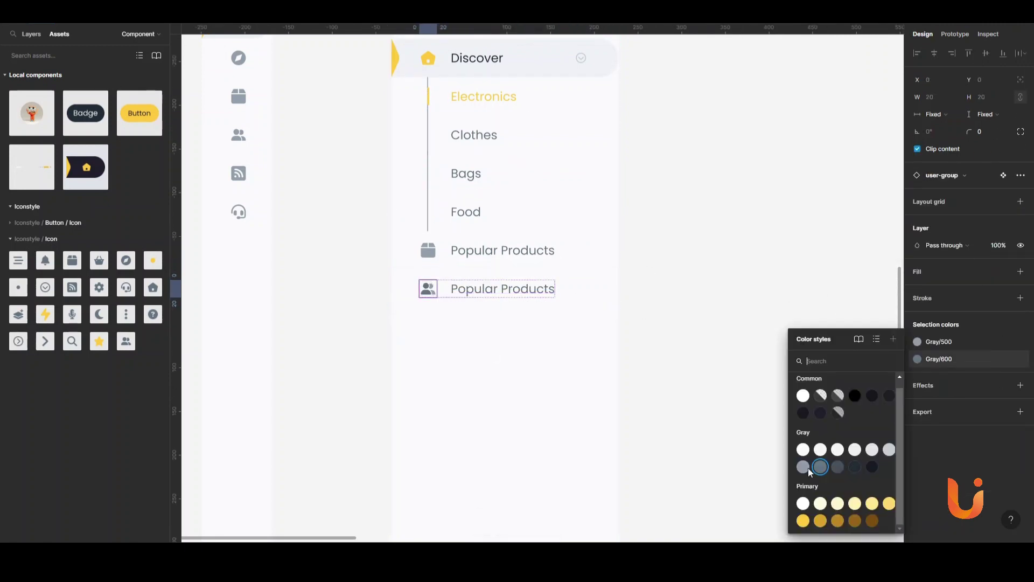
Step: Adjust the new row's icon and rename the link to 'Top Authors'
{"action": "left_click", "coordinate": [431, 257]}
{"action": "left_click", "coordinate": [431, 257]}
{"action": "left_click", "coordinate": [918, 339]}
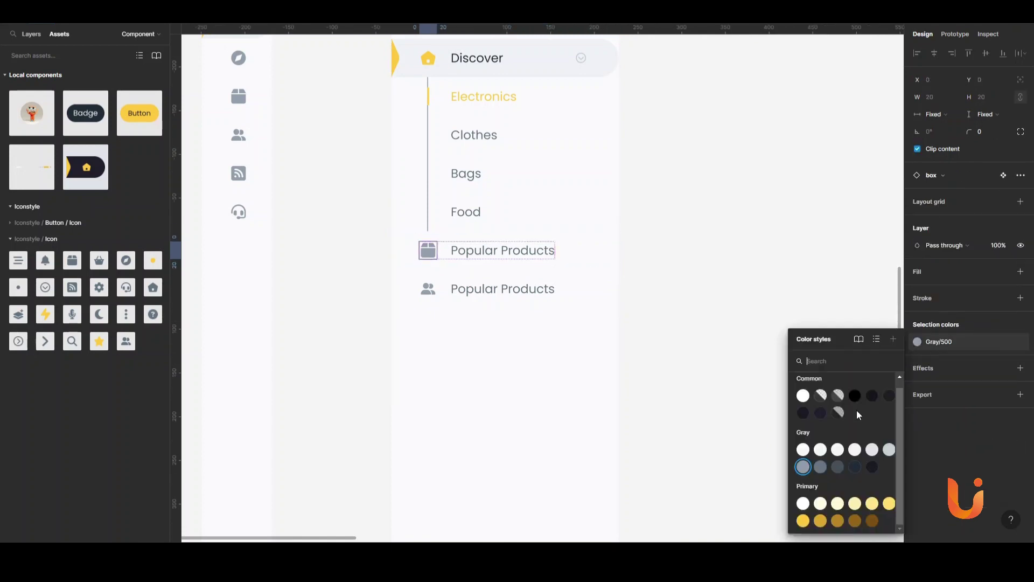
{"action": "key", "text": "Escape"}
{"action": "scroll", "coordinate": [505, 291], "scroll_direction": "up", "scroll_amount": 1}
{"action": "double_click", "coordinate": [505, 313]}
{"action": "type", "text": "Top Auth"}
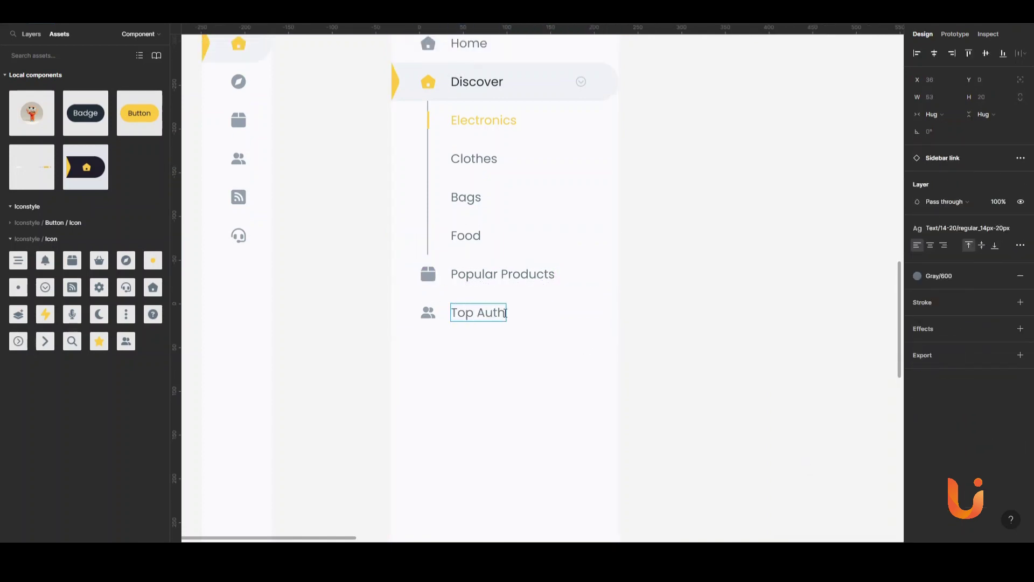
{"action": "type", "text": "ors"}
{"action": "scroll", "coordinate": [567, 214], "scroll_direction": "down", "scroll_amount": 3}
{"action": "left_click", "coordinate": [567, 214]}
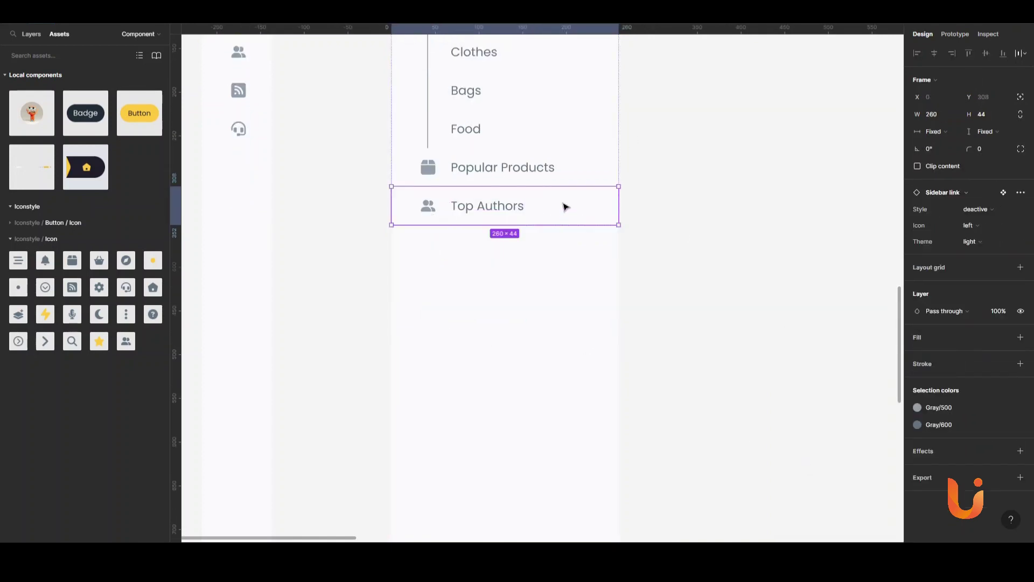
Step: Duplicate the Top Authors row as a 'Feed' link with an RSS icon
{"action": "key", "text": "ctrl+d"}
{"action": "double_click", "coordinate": [487, 244]}
{"action": "type", "text": "Frr"}
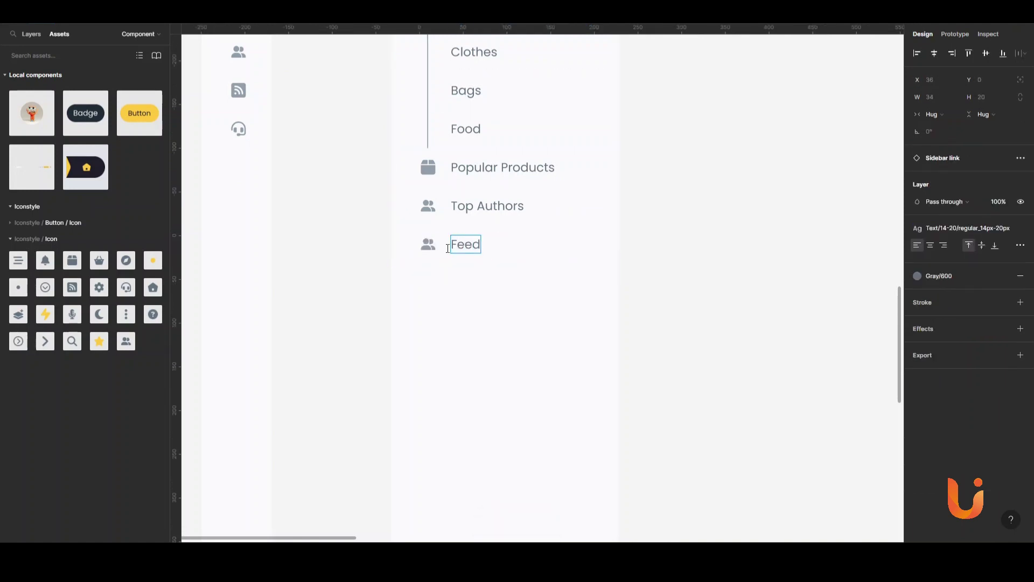
{"action": "left_click", "coordinate": [428, 245]}
{"action": "left_click", "coordinate": [956, 174]}
{"action": "left_click", "coordinate": [932, 327]}
{"action": "key", "text": "Escape"}
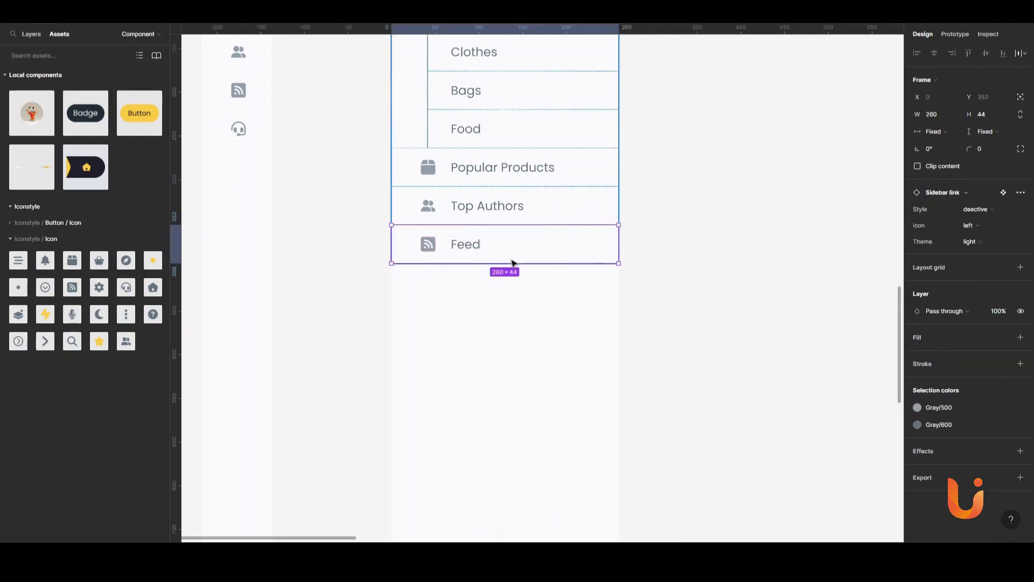
Step: Paste a 'Contact' link row below Feed with a headset icon
{"action": "key", "text": "ctrl+v"}
{"action": "left_click", "coordinate": [428, 283], "text": "ctrl"}
{"action": "left_click", "coordinate": [938, 175]}
{"action": "left_click", "coordinate": [926, 316]}
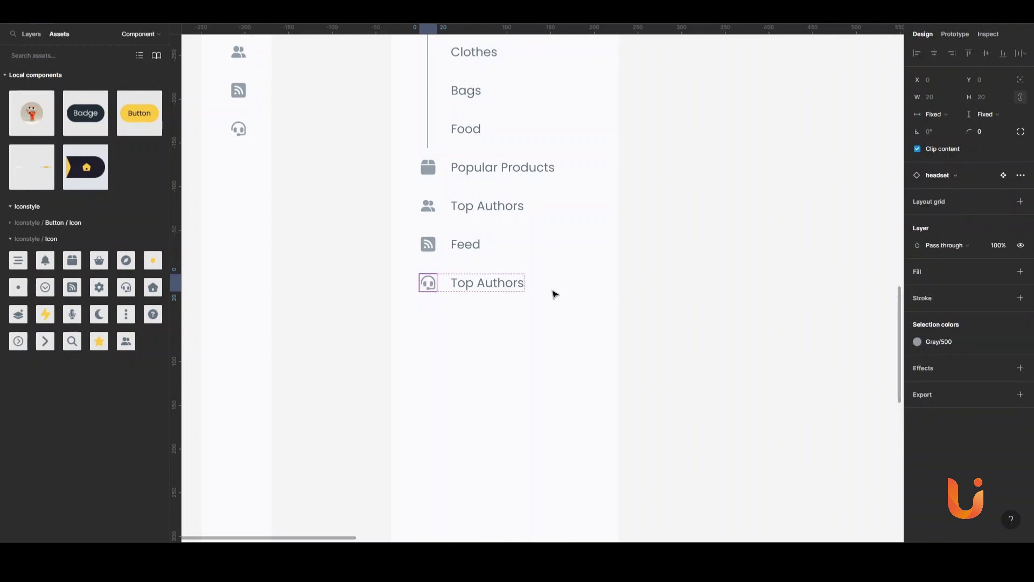
{"action": "double_click", "coordinate": [473, 283]}
{"action": "type", "text": "Contact"}
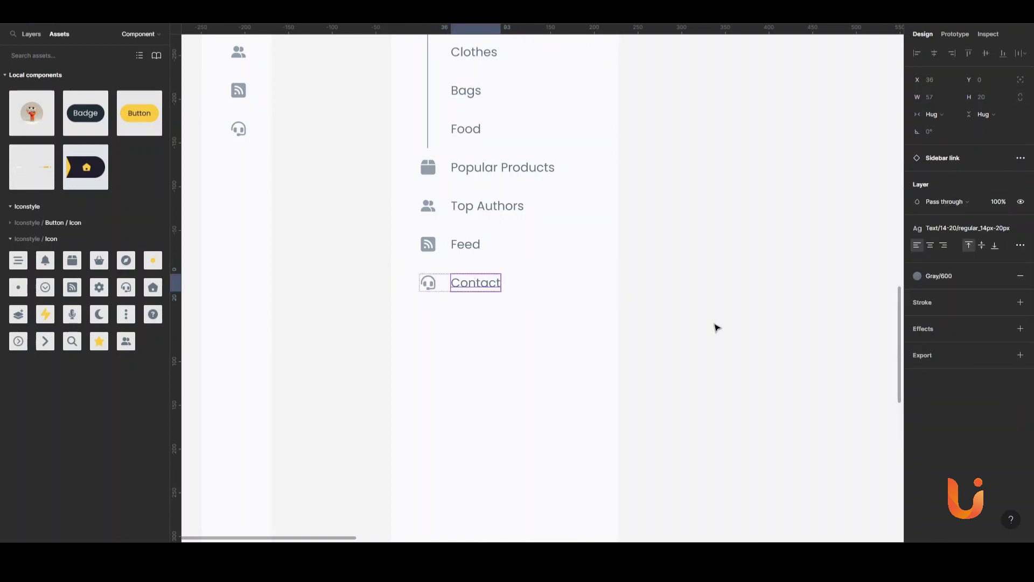
{"action": "left_click", "coordinate": [717, 328]}
{"action": "scroll", "coordinate": [542, 281], "scroll_direction": "down", "scroll_amount": 2}
{"action": "left_click", "coordinate": [515, 236]}
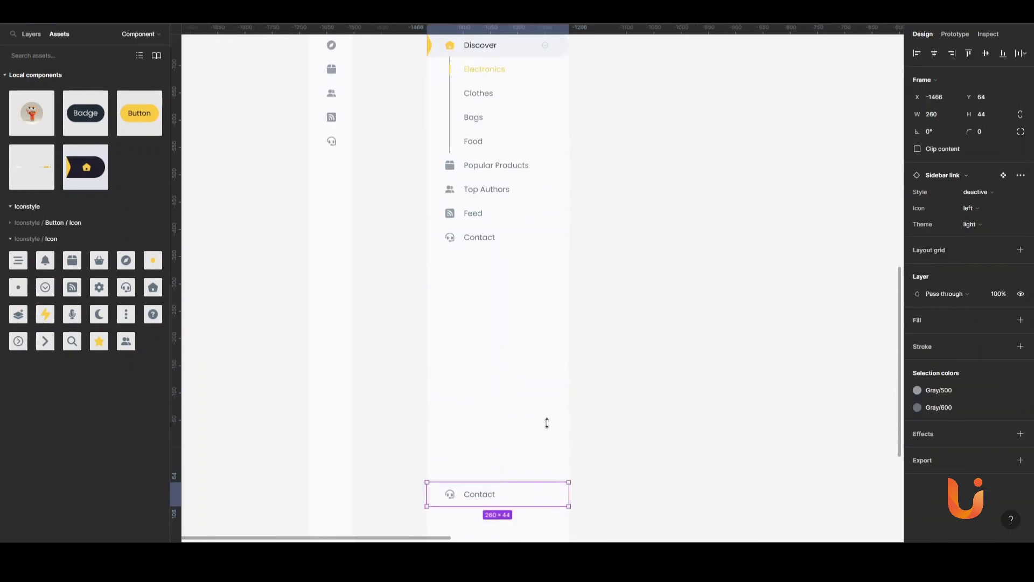
Step: Move a Contact row down and align it with the collapsed bar's gear icon
{"action": "scroll", "coordinate": [539, 377], "scroll_direction": "down", "scroll_amount": 5}
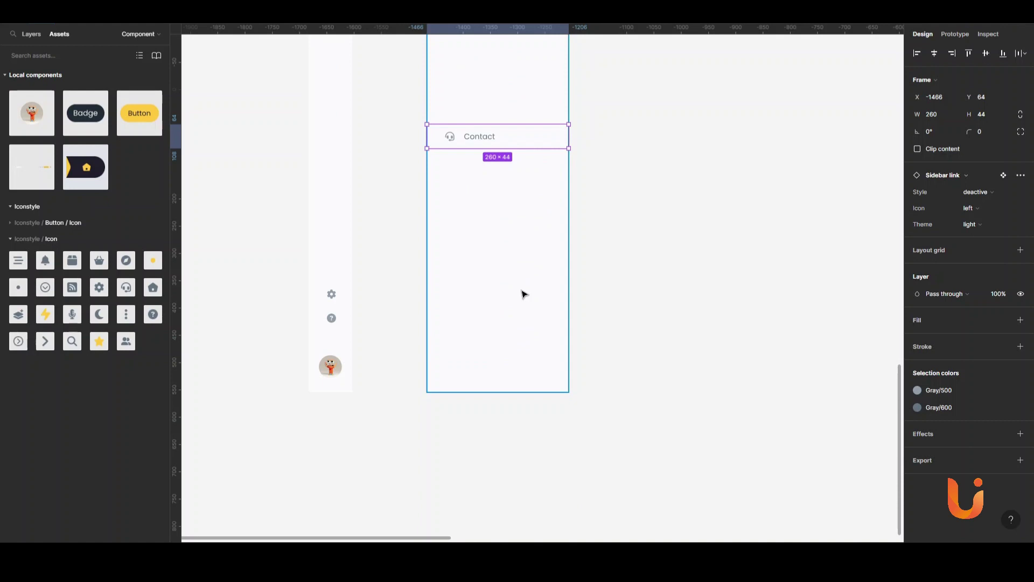
{"action": "left_click_drag", "start_coordinate": [450, 137], "coordinate": [451, 265]}
{"action": "left_click", "coordinate": [339, 294], "text": "shift"}
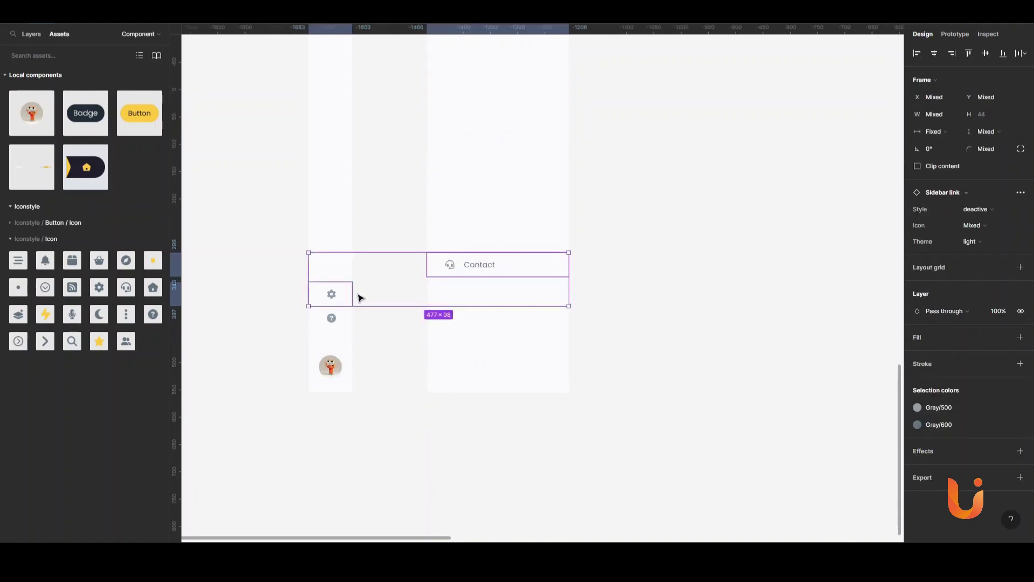
{"action": "left_click", "coordinate": [1004, 53]}
Step: Give that row a gear icon and rename it 'Setting'
{"action": "double_click", "coordinate": [514, 242]}
{"action": "left_click", "coordinate": [934, 175]}
{"action": "left_click", "coordinate": [951, 298]}
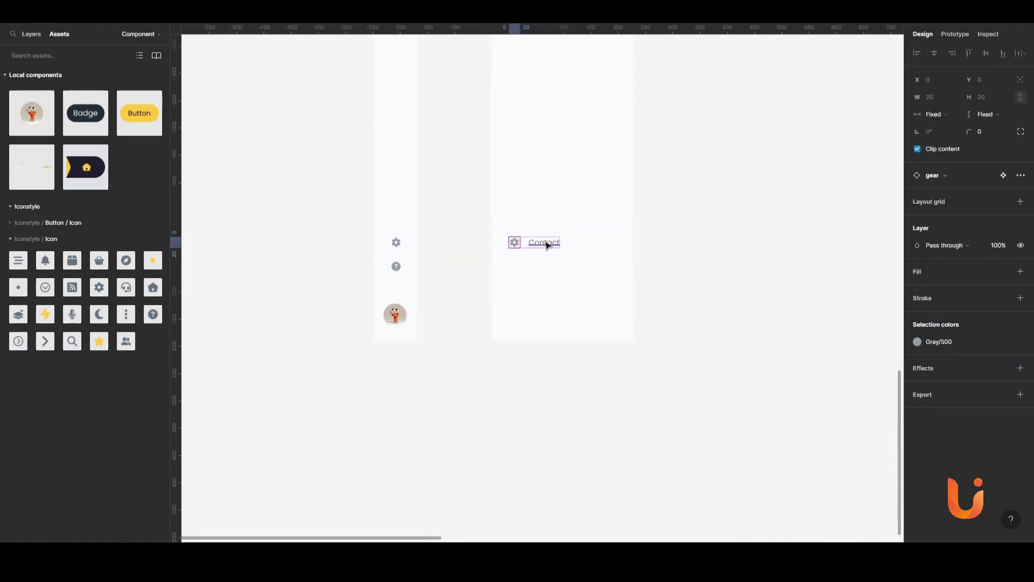
{"action": "double_click", "coordinate": [544, 244]}
{"action": "type", "text": "Setting"}
{"action": "left_click", "coordinate": [590, 250]}
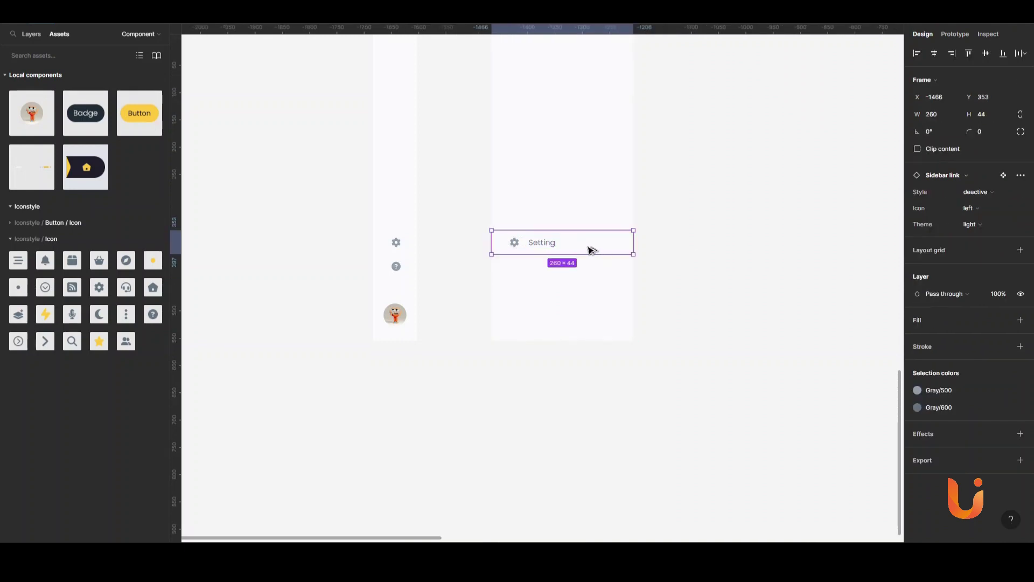
Step: Duplicate Setting as a 'Help' link with a question-mark icon, both in auto layout
{"action": "key", "text": "ctrl+d"}
{"action": "key", "text": "shift+a"}
{"action": "left_click", "coordinate": [517, 268]}
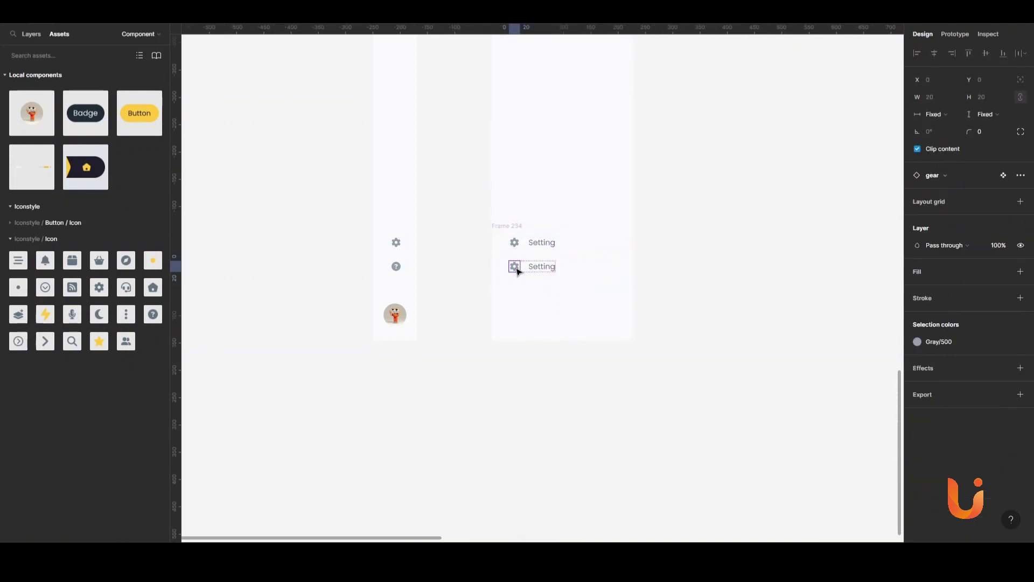
{"action": "left_click", "coordinate": [936, 175]}
{"action": "left_click", "coordinate": [938, 339]}
{"action": "double_click", "coordinate": [542, 268]}
{"action": "type", "text": "Help"}
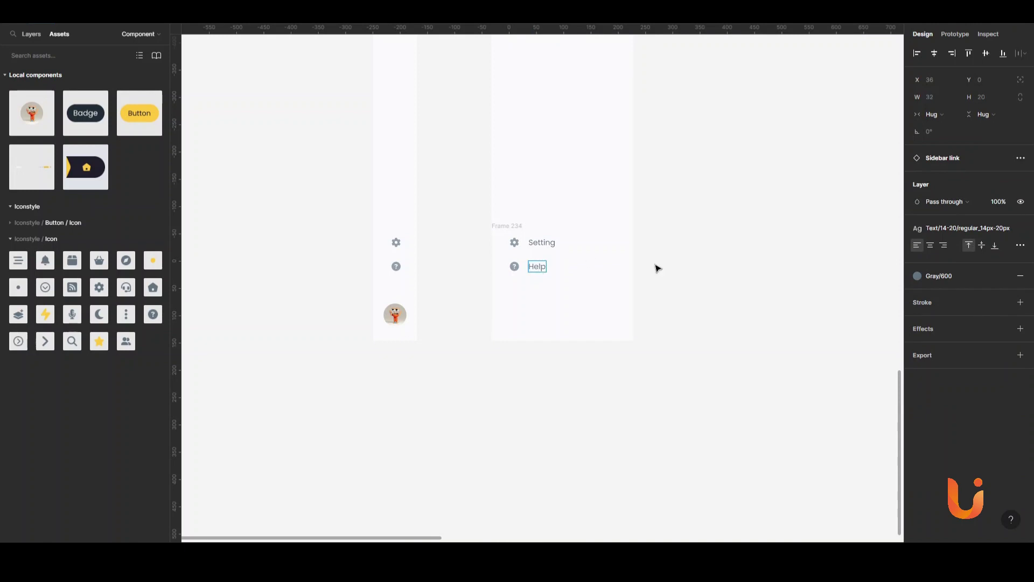
{"action": "left_click", "coordinate": [656, 268]}
{"action": "scroll", "coordinate": [573, 319], "scroll_direction": "up", "scroll_amount": 2, "text": "ctrl"}
Step: Draw a divider line under the Help row with a Gray/300 stroke
{"action": "key", "text": "l"}
{"action": "left_click_drag", "start_coordinate": [471, 278], "coordinate": [629, 278]}
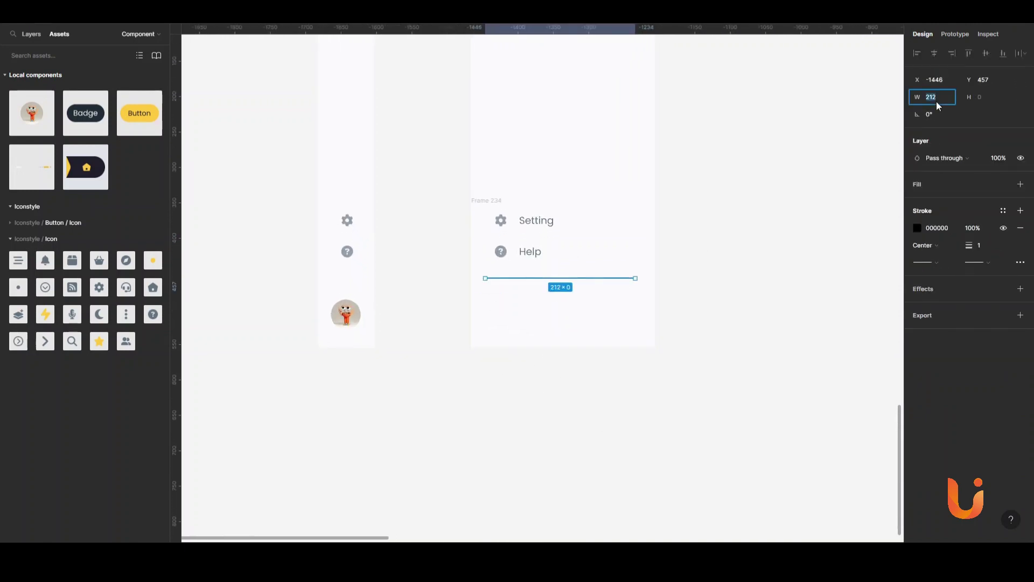
{"action": "left_click", "coordinate": [1004, 210]}
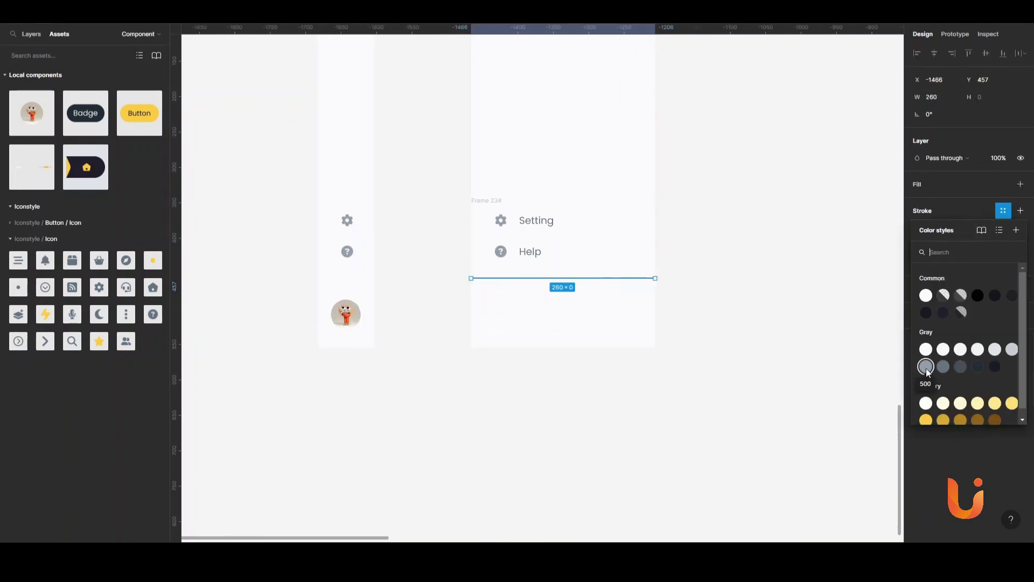
{"action": "left_click", "coordinate": [995, 350]}
{"action": "scroll", "coordinate": [527, 303], "scroll_direction": "up", "scroll_amount": 2, "text": "ctrl"}
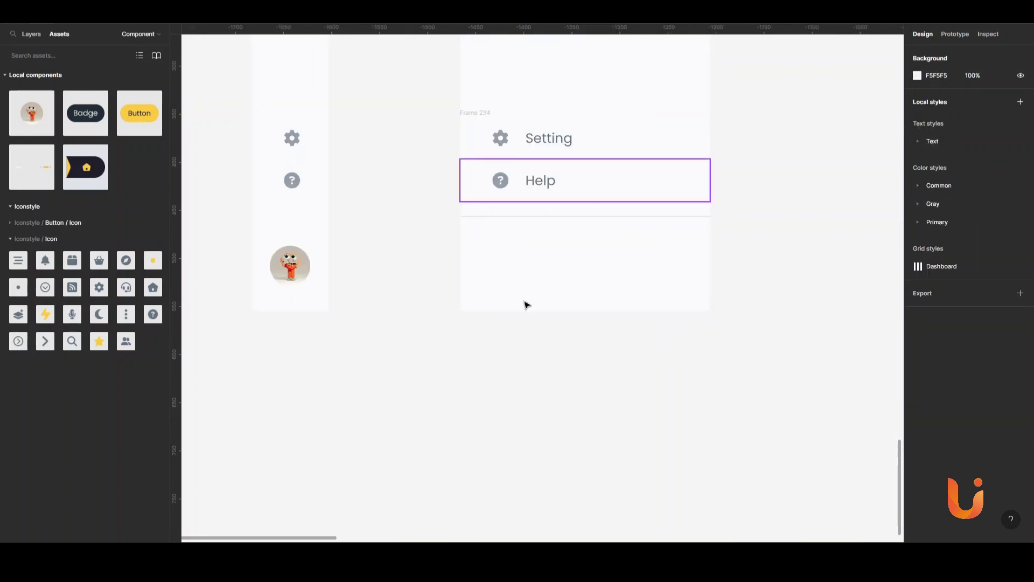
{"action": "left_click", "coordinate": [514, 297]}
Step: Add footer text layers for Terms, Privacy, Help and 'Copyright 2022 By Ui-Lib'
{"action": "left_click", "coordinate": [569, 261]}
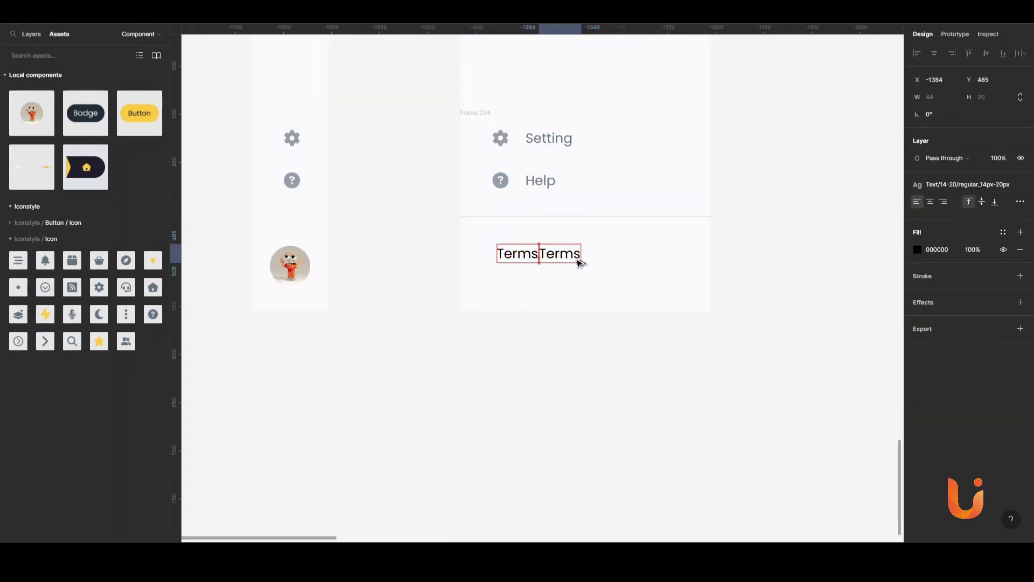
{"action": "mouse_move", "coordinate": [568, 262]}
{"action": "left_mouse_down", "text": "alt"}
{"action": "mouse_move", "coordinate": [640, 262]}
{"action": "mouse_move", "coordinate": [626, 286]}
{"action": "left_mouse_up", "text": "alt"}
{"action": "left_click", "coordinate": [610, 520]}
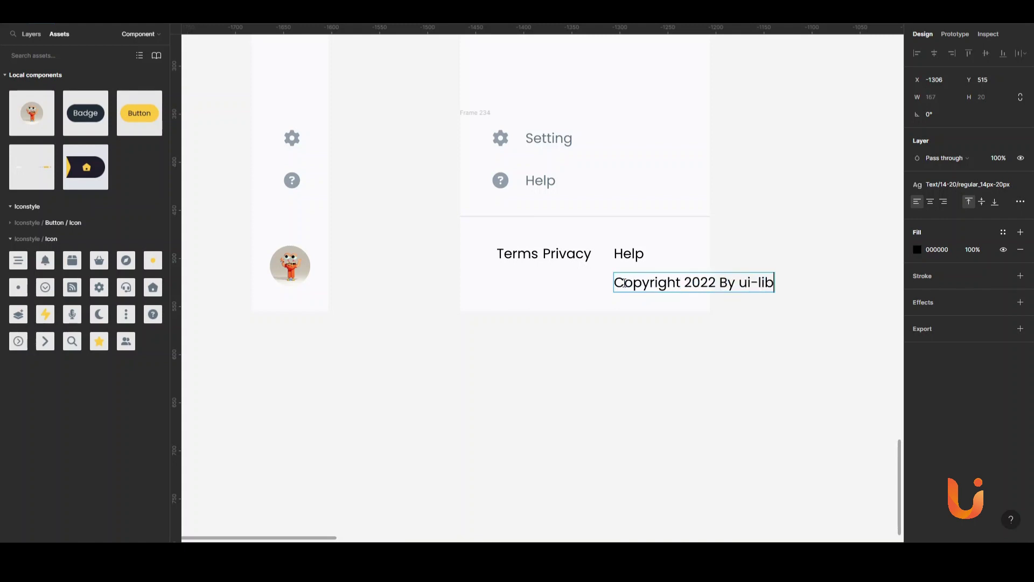
{"action": "type", "text": "U"}
{"action": "key", "text": "Escape"}
Step: Row the three links in auto layout, stack them over the copyright, and apply Gray/500
{"action": "left_click", "coordinate": [574, 259]}
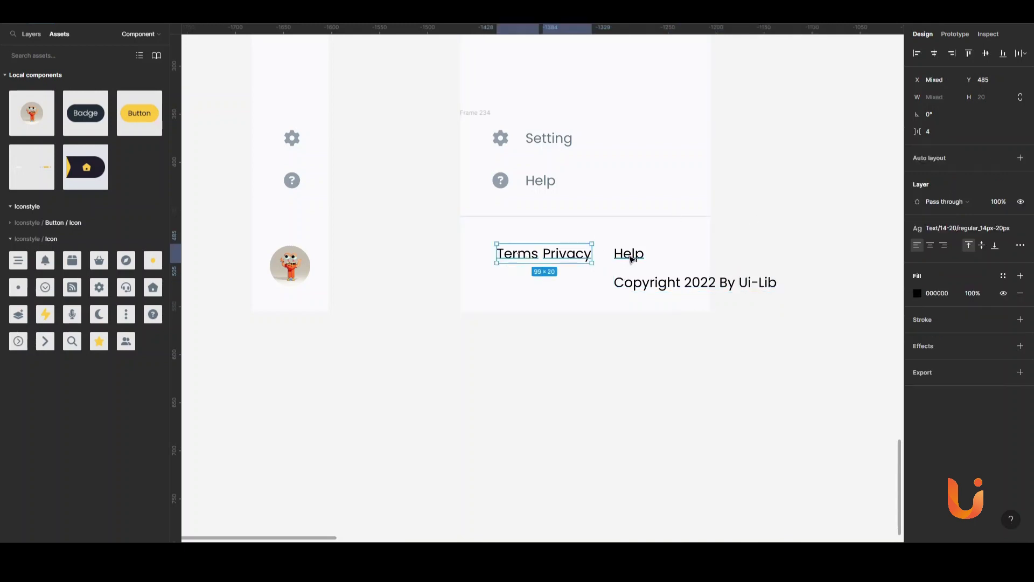
{"action": "left_click", "coordinate": [628, 254], "text": "shift"}
{"action": "key", "text": "alt+shift+h"}
{"action": "key", "text": "shift+a"}
{"action": "left_click", "coordinate": [664, 284], "text": "shift"}
{"action": "key", "text": "shift+a"}
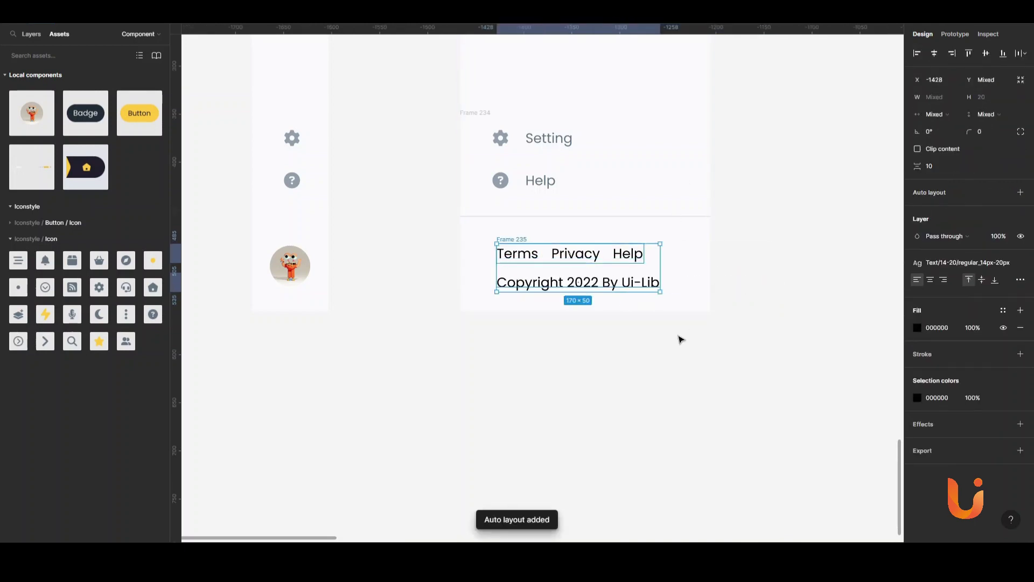
{"action": "left_click", "coordinate": [1004, 311]}
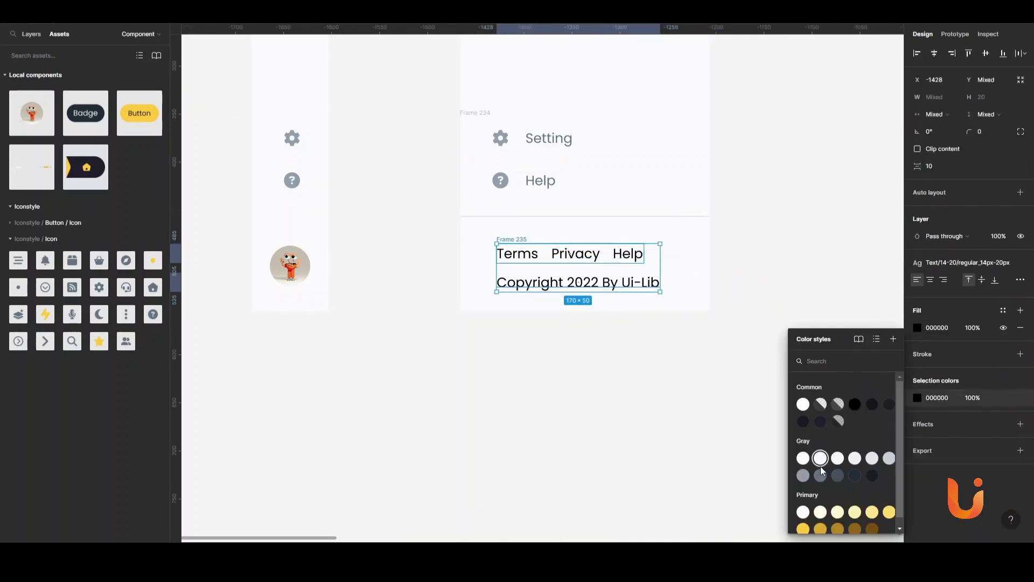
{"action": "left_click", "coordinate": [811, 455]}
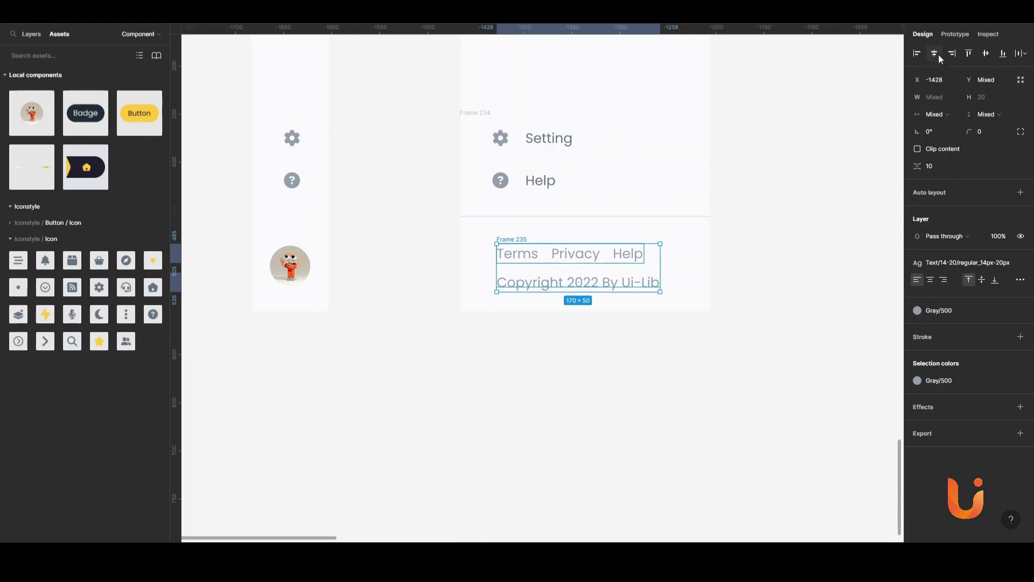
Step: Spread the Terms, Privacy, Help links across their row and wrap the footer in auto layout
{"action": "left_click", "coordinate": [527, 241]}
{"action": "left_click", "coordinate": [1021, 211]}
{"action": "key", "text": "Escape"}
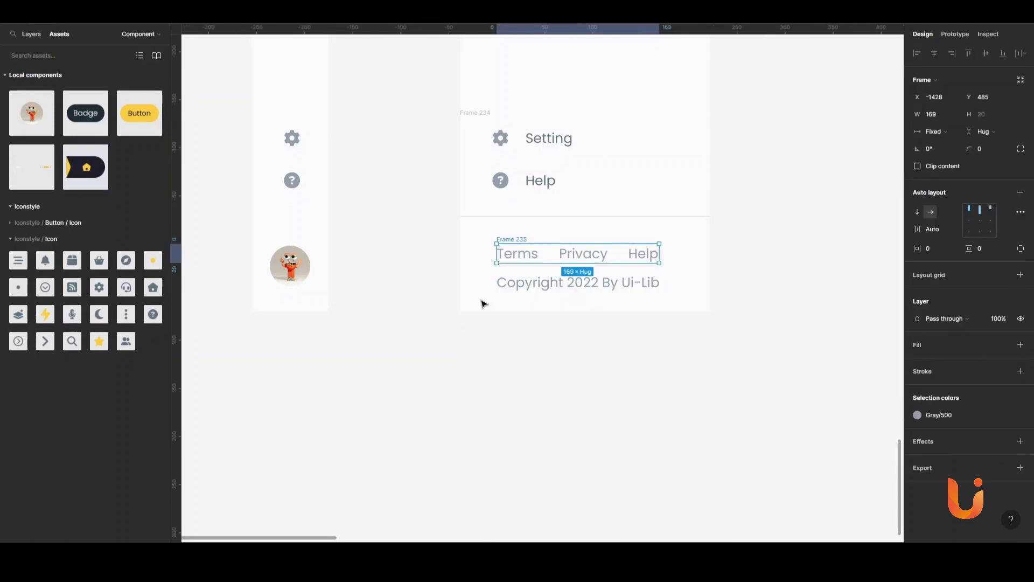
{"action": "key", "text": "Escape"}
{"action": "key", "text": "shift+a"}
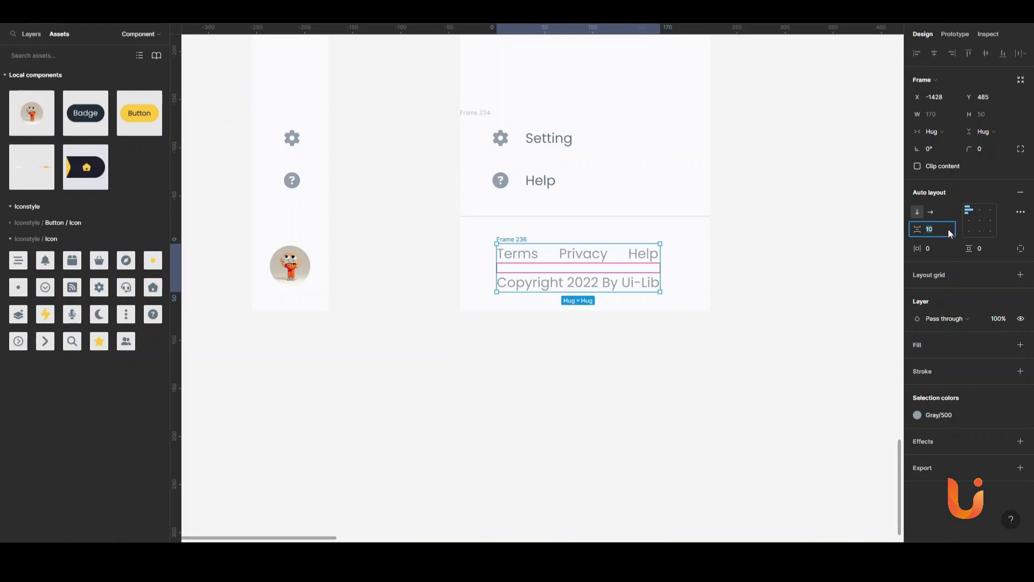
Step: Group Setting, Help and the footer in auto layout, 24 px above the sidebar bottom
{"action": "key", "text": "ctrl+z"}
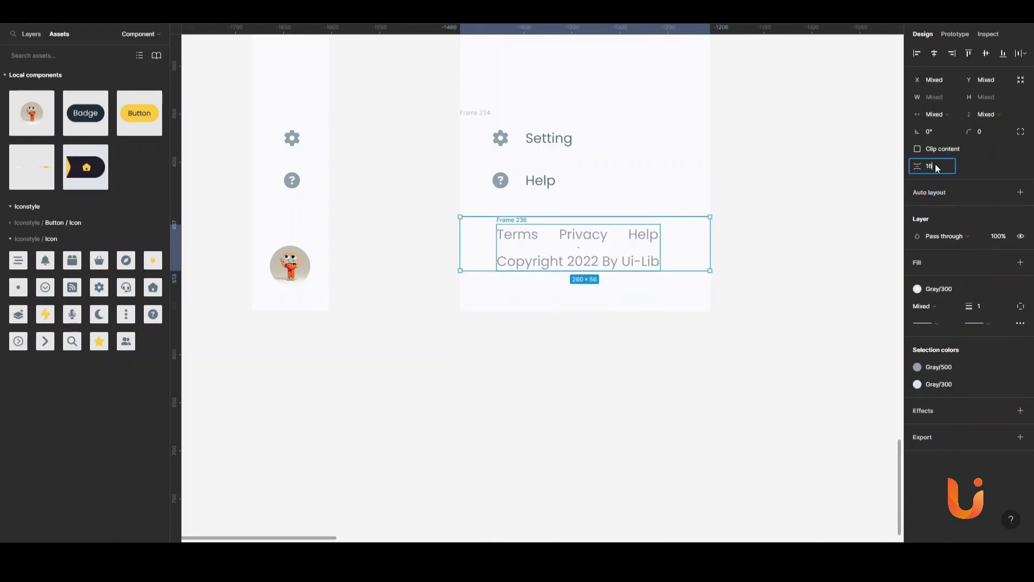
{"action": "key", "text": "shift+a"}
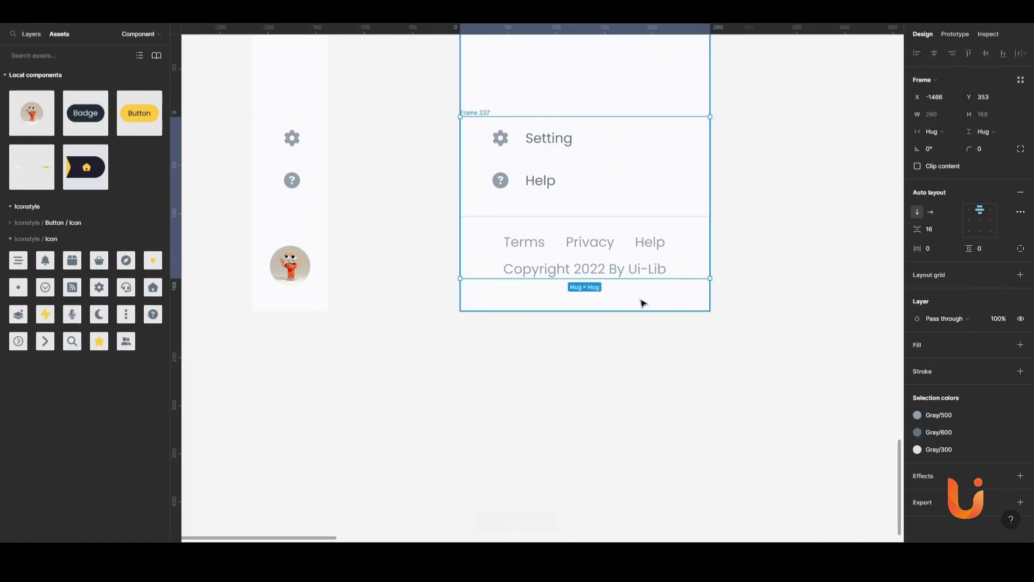
{"action": "scroll", "coordinate": [620, 305], "scroll_direction": "down", "scroll_amount": 1}
{"action": "left_click_drag", "start_coordinate": [601, 305], "coordinate": [603, 308]}
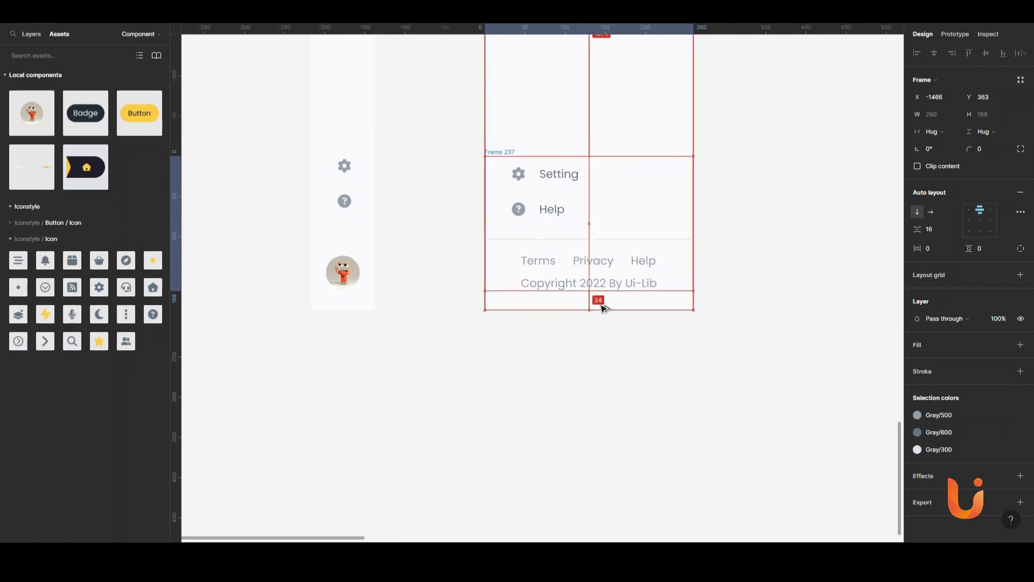
{"action": "scroll", "coordinate": [604, 308], "scroll_direction": "down", "scroll_amount": 3}
{"action": "scroll", "coordinate": [599, 313], "scroll_direction": "up", "scroll_amount": 5}
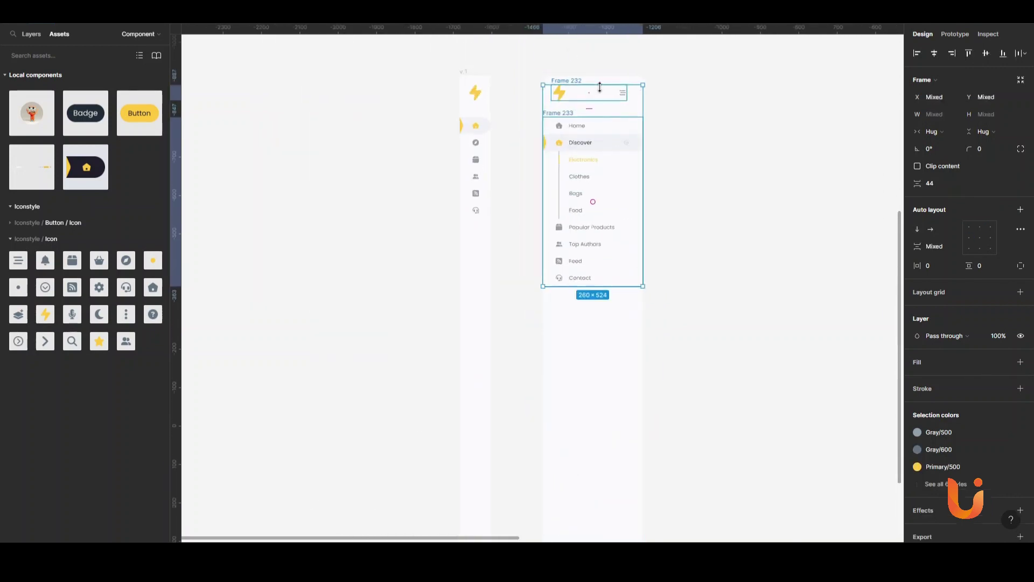
Step: Nudge the logo row, then wrap it with the link list in an auto layout frame
{"action": "scroll", "coordinate": [566, 80], "scroll_direction": "up", "scroll_amount": 3}
{"action": "left_click", "coordinate": [581, 96]}
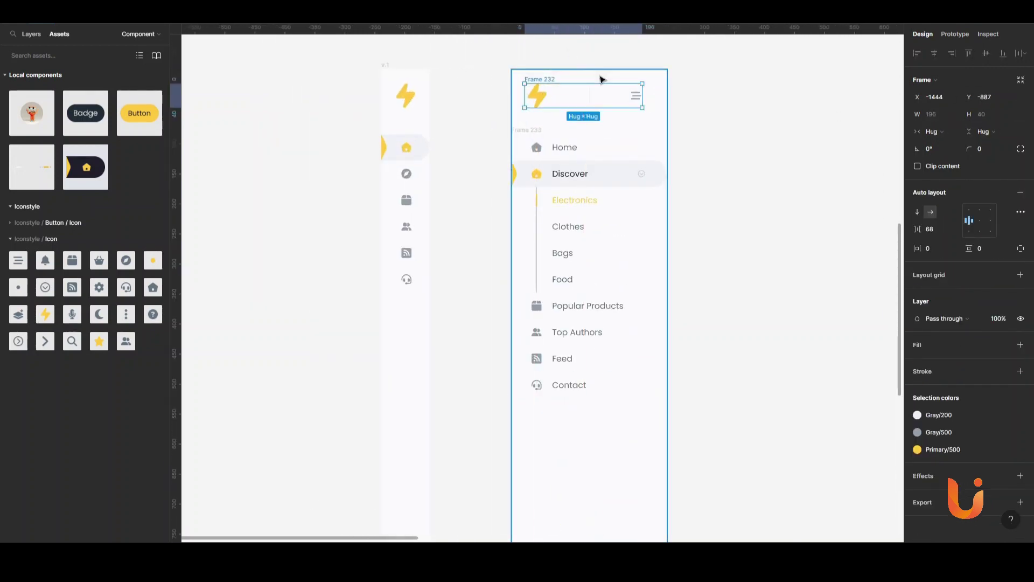
{"action": "left_click_drag", "start_coordinate": [581, 96], "coordinate": [587, 95]}
{"action": "left_click", "coordinate": [530, 130], "text": "shift"}
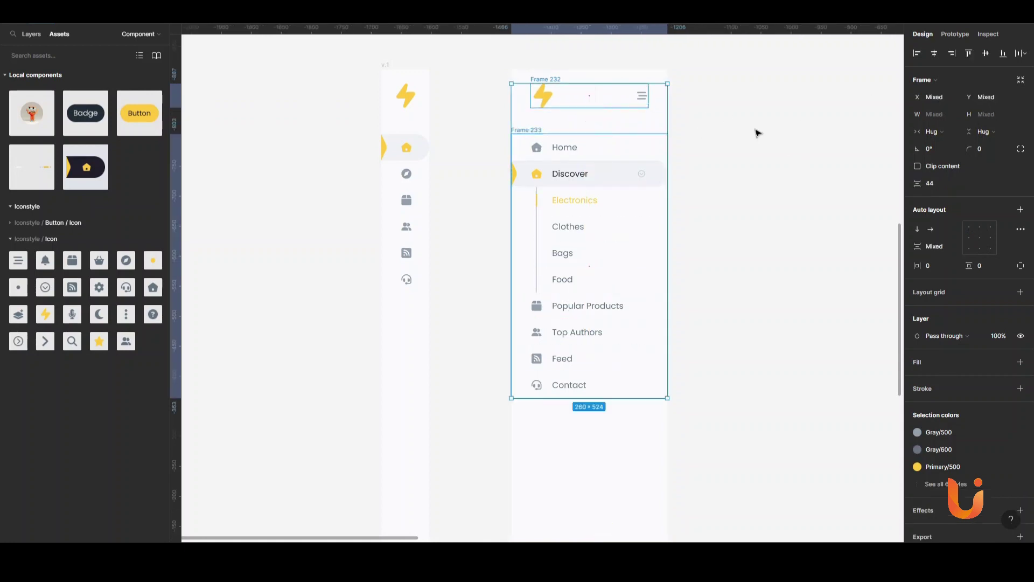
{"action": "key", "text": "shift+a"}
Step: Wrap the whole expanded sidebar in auto layout with 24 padding and a Gray/25 fill
{"action": "scroll", "coordinate": [647, 215], "scroll_direction": "down", "scroll_amount": 2}
{"action": "scroll", "coordinate": [567, 313], "scroll_direction": "down", "scroll_amount": 5}
{"action": "scroll", "coordinate": [582, 297], "scroll_direction": "up", "scroll_amount": 10}
{"action": "key", "text": "shift+a"}
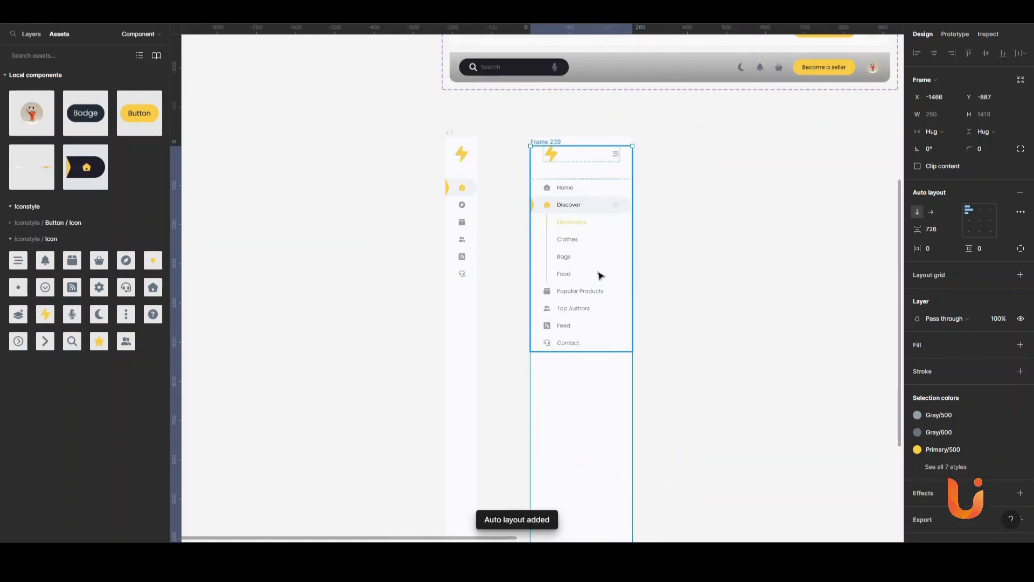
{"action": "type", "text": "24"}
{"action": "key", "text": "Return"}
{"action": "left_click", "coordinate": [1021, 345]}
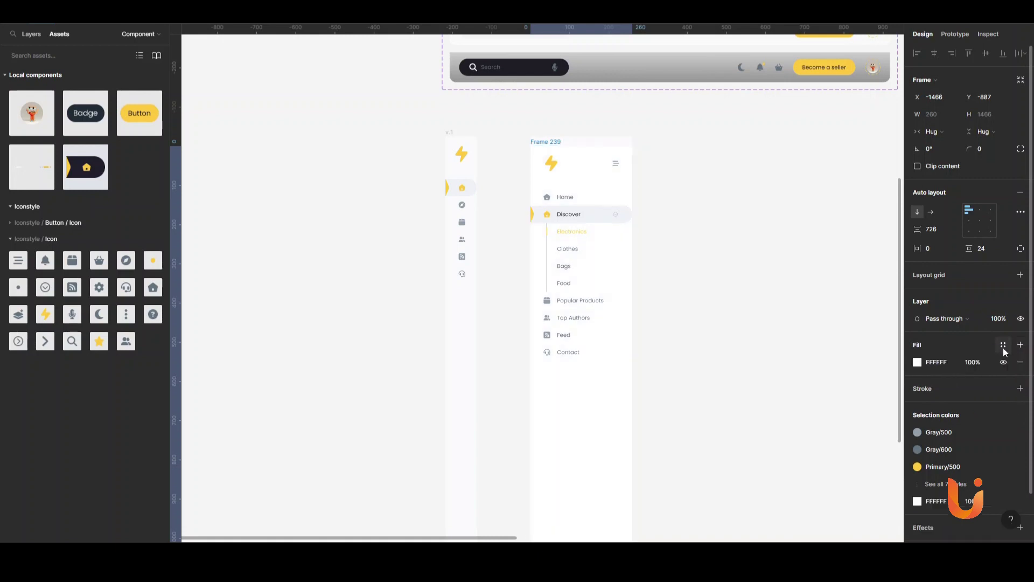
{"action": "left_click", "coordinate": [597, 142]}
Step: Scroll over the sidebar and check an element in its header
{"action": "scroll", "coordinate": [647, 243], "scroll_direction": "down", "scroll_amount": 10}
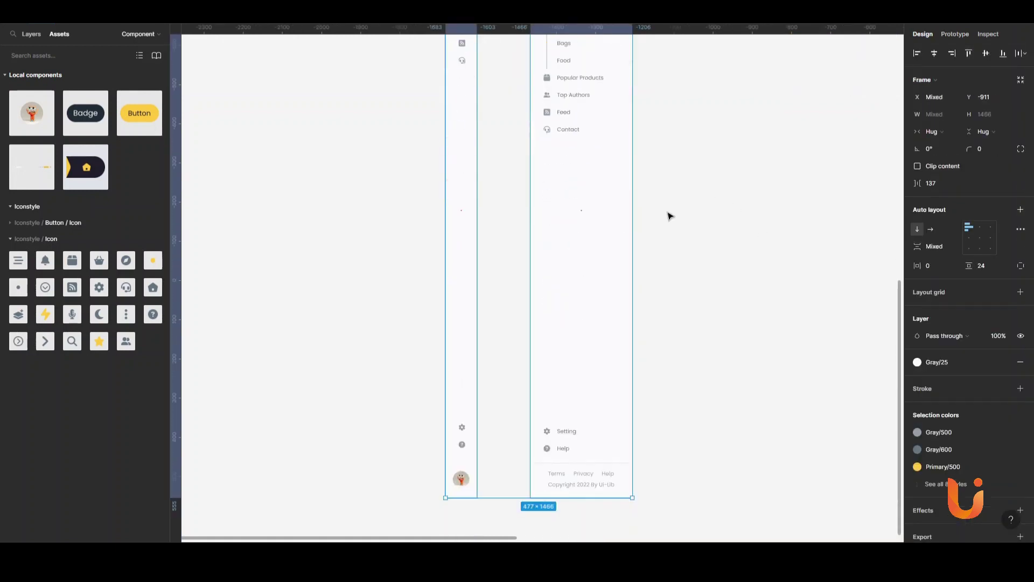
{"action": "scroll", "coordinate": [673, 226], "scroll_direction": "up", "scroll_amount": 10}
{"action": "scroll", "coordinate": [599, 223], "scroll_direction": "up", "scroll_amount": 2}
{"action": "scroll", "coordinate": [652, 222], "scroll_direction": "up", "scroll_amount": 3}
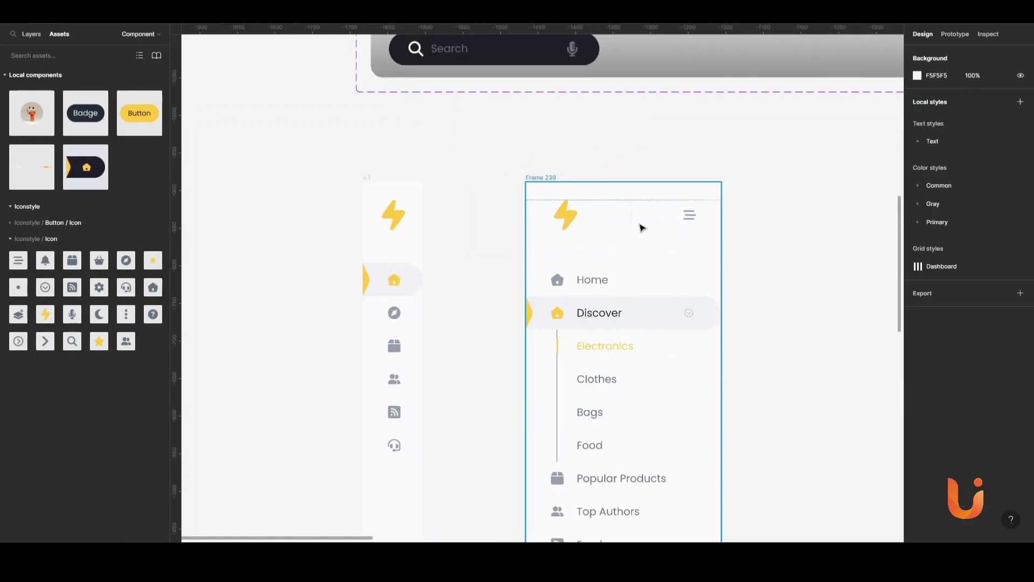
{"action": "left_click", "coordinate": [640, 225]}
{"action": "left_click", "coordinate": [748, 213]}
Step: Select the expanded sidebar frame, briefly adding the collapsed sidebar to the selection
{"action": "scroll", "coordinate": [701, 216], "scroll_direction": "down", "scroll_amount": 2}
{"action": "scroll", "coordinate": [616, 204], "scroll_direction": "down", "scroll_amount": 2}
{"action": "left_click", "coordinate": [617, 203]}
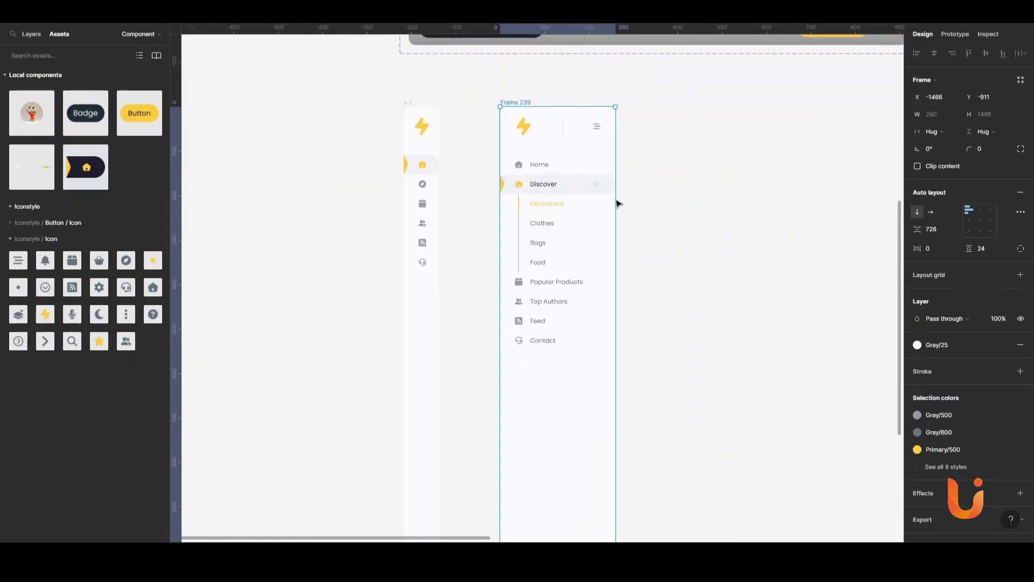
{"action": "scroll", "coordinate": [615, 207], "scroll_direction": "down", "scroll_amount": 4}
{"action": "scroll", "coordinate": [641, 211], "scroll_direction": "down", "scroll_amount": 3}
{"action": "left_click", "coordinate": [454, 148], "text": "shift"}
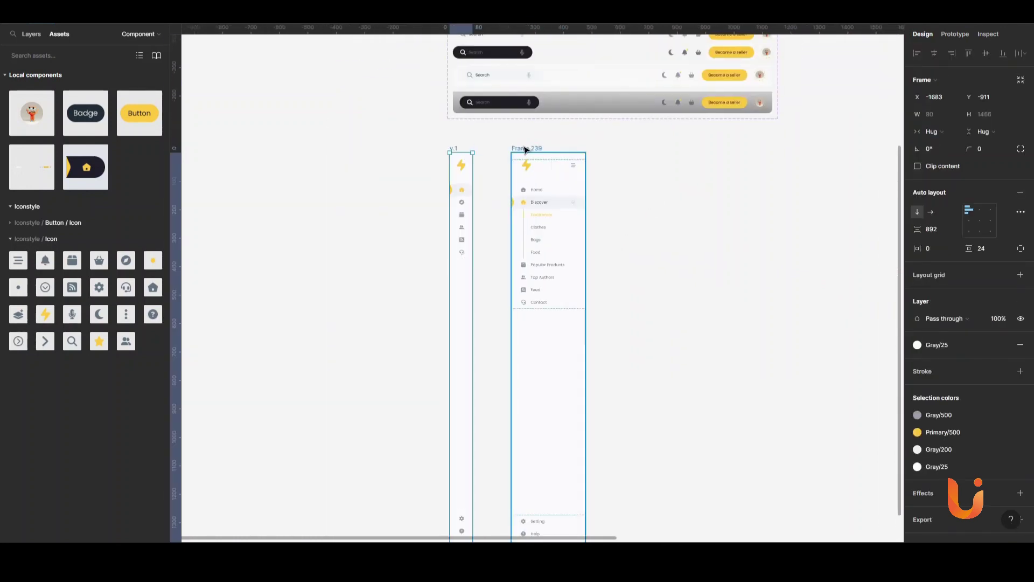
{"action": "scroll", "coordinate": [496, 162], "scroll_direction": "up", "scroll_amount": 3}
{"action": "left_click", "coordinate": [590, 172]}
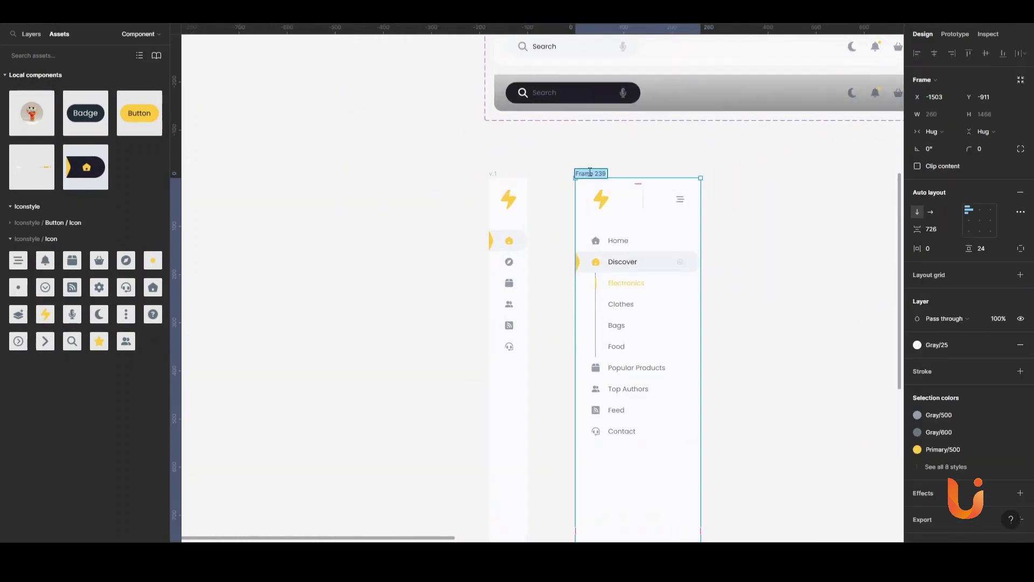
Step: Make both sidebars components and combine them into a variant set named Sidebar
{"action": "left_click", "coordinate": [492, 173], "text": "shift"}
{"action": "left_click", "coordinate": [507, 24]}
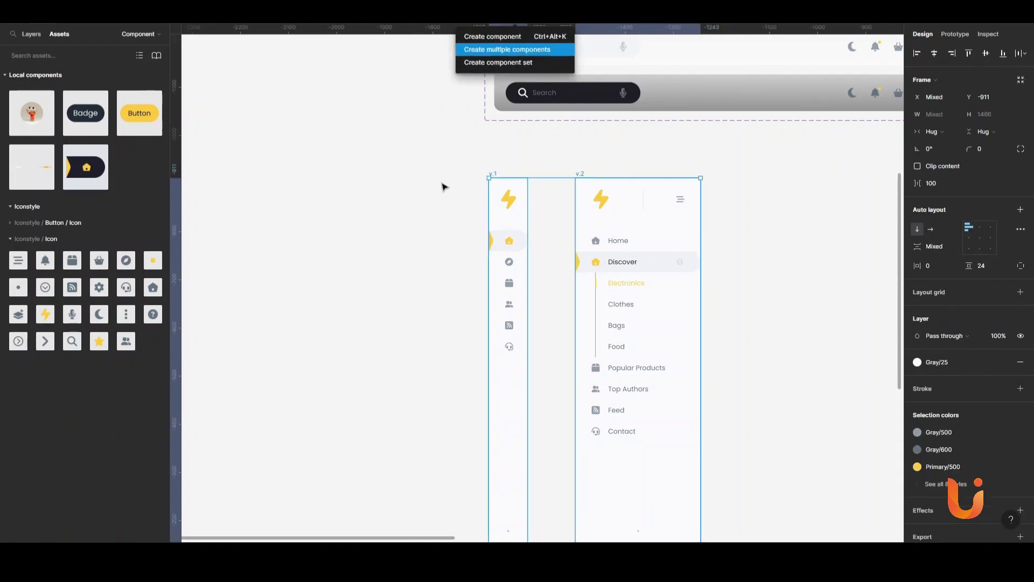
{"action": "left_click", "coordinate": [484, 48]}
{"action": "left_click", "coordinate": [969, 231]}
{"action": "type", "text": "Sidebar"}
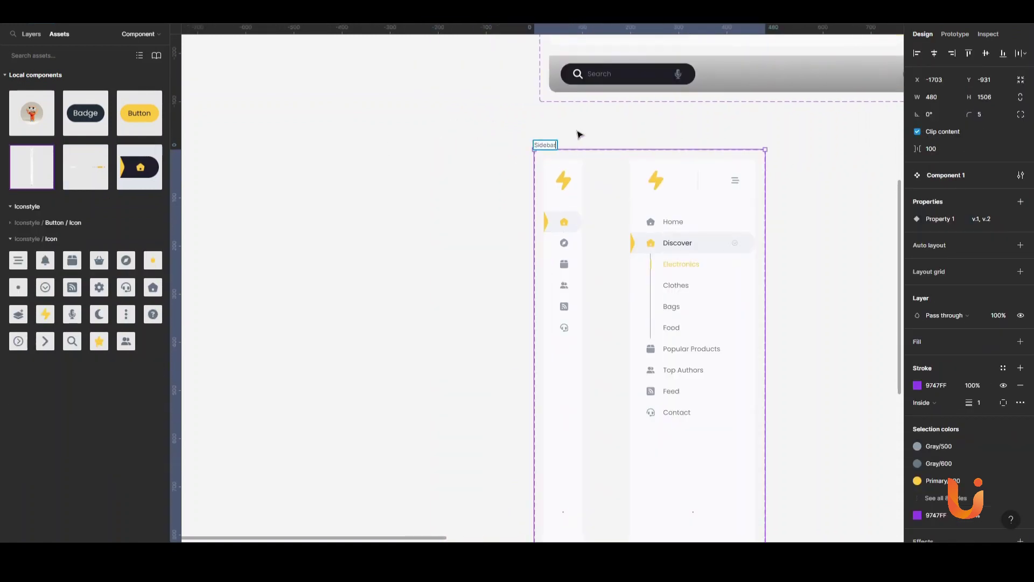
{"action": "key", "text": "Return"}
Step: Add a third variant to the Sidebar set and show the layer tree
{"action": "scroll", "coordinate": [549, 280], "scroll_direction": "down", "scroll_amount": 3}
{"action": "left_click", "coordinate": [518, 478]}
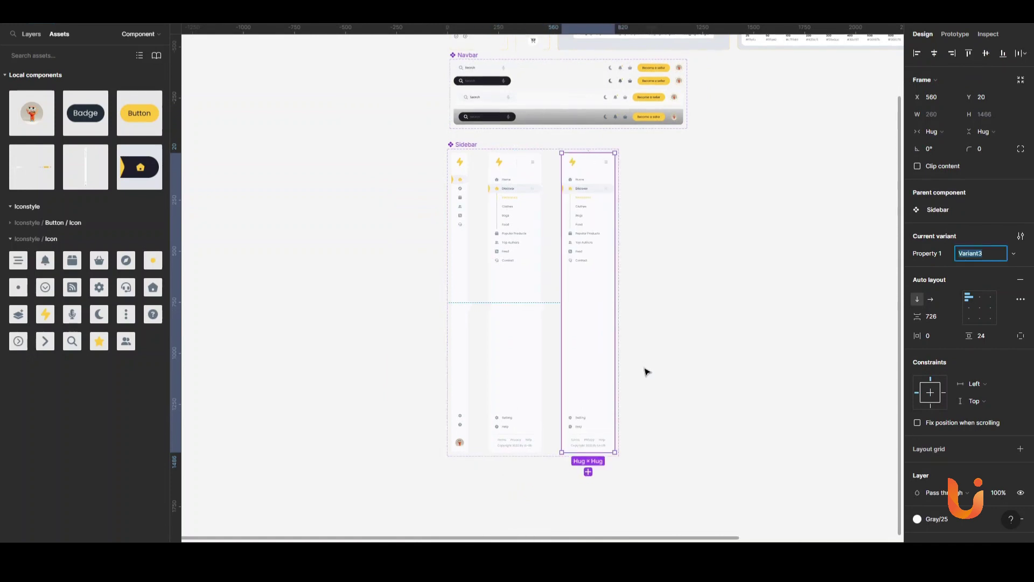
{"action": "scroll", "coordinate": [668, 318], "scroll_direction": "down", "scroll_amount": 1}
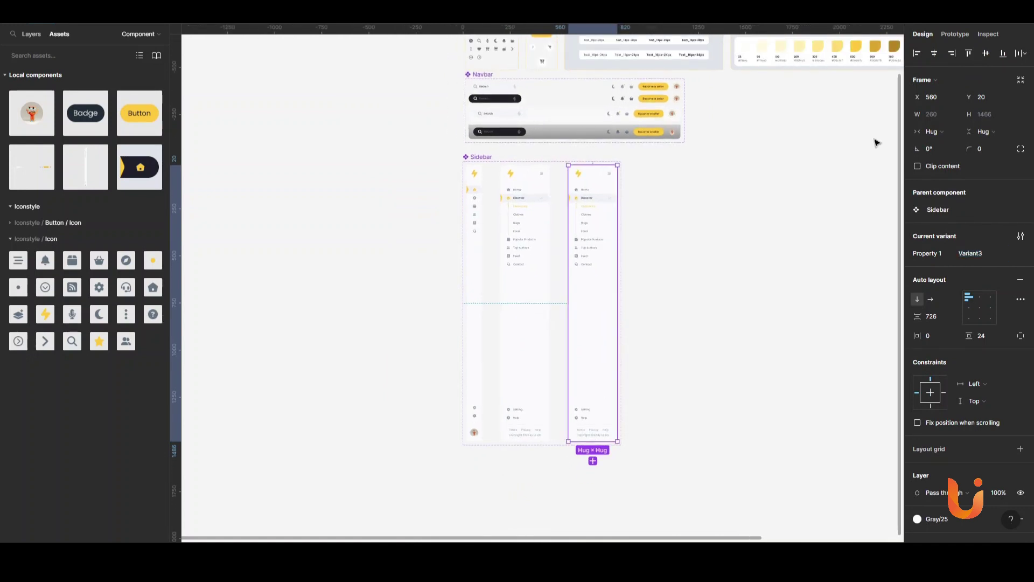
{"action": "key", "text": "alt+1"}
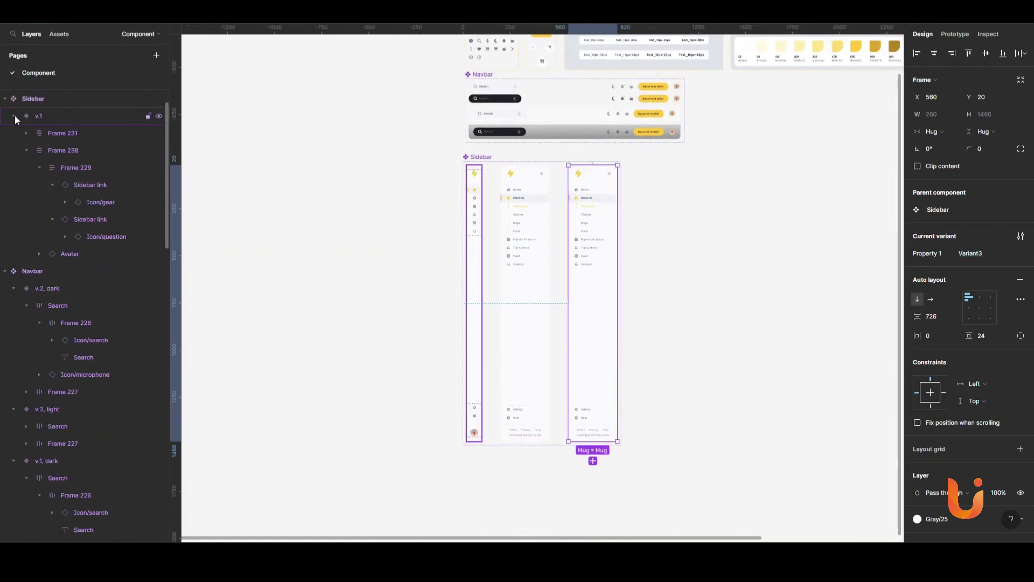
{"action": "scroll", "coordinate": [590, 429], "scroll_direction": "down", "scroll_amount": 1}
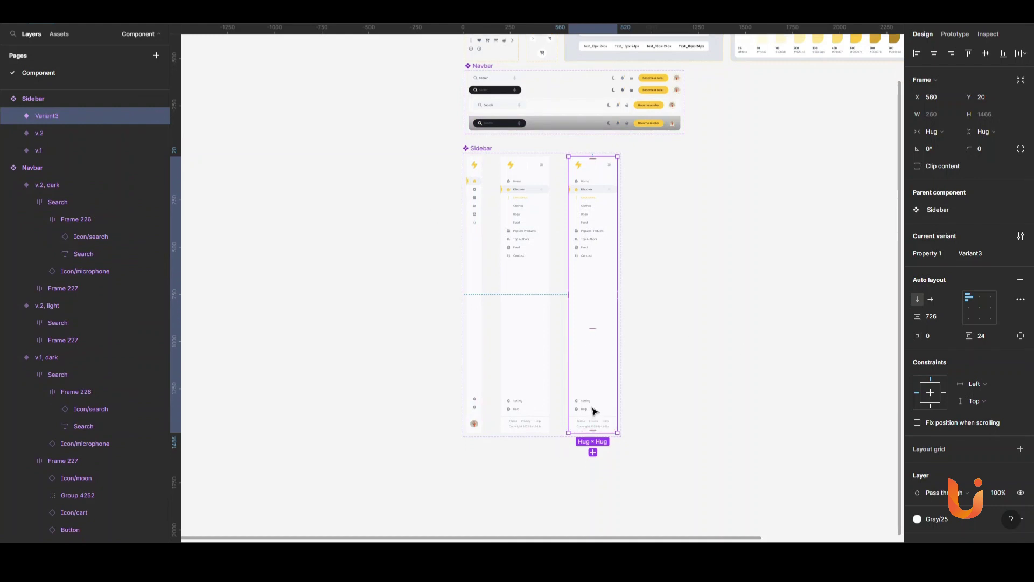
Step: Make the new variant taller to fit its footer block
{"action": "double_click", "coordinate": [593, 412]}
{"action": "scroll", "coordinate": [591, 148], "scroll_direction": "down", "scroll_amount": 2}
{"action": "key", "text": "Escape"}
{"action": "left_click", "coordinate": [1020, 299]}
{"action": "type", "text": "37"}
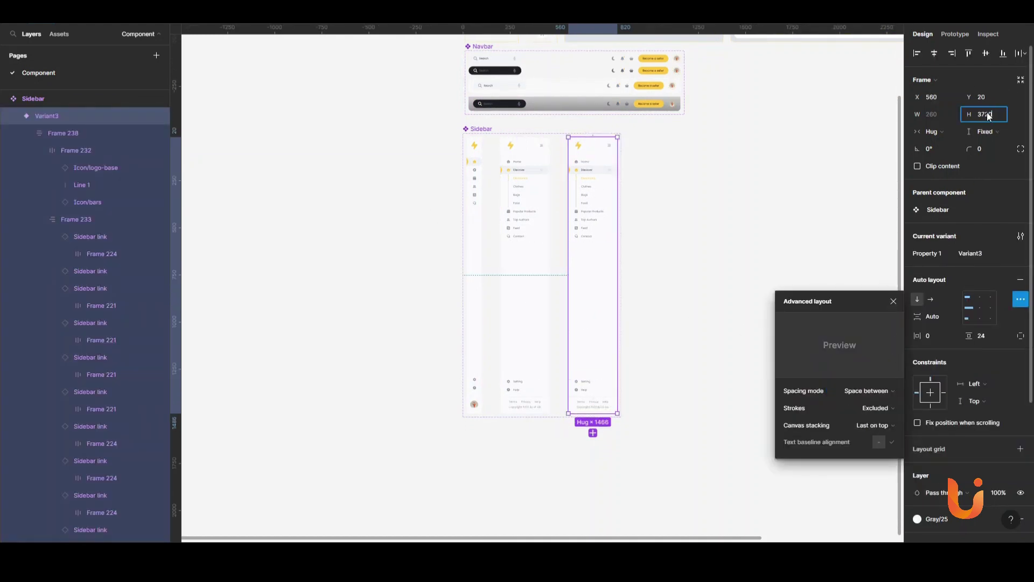
{"action": "key", "text": "Return"}
{"action": "scroll", "coordinate": [520, 124], "scroll_direction": "down", "scroll_amount": 3}
Step: Add a new collapsed variant to the Sidebar set
{"action": "key", "text": "Escape"}
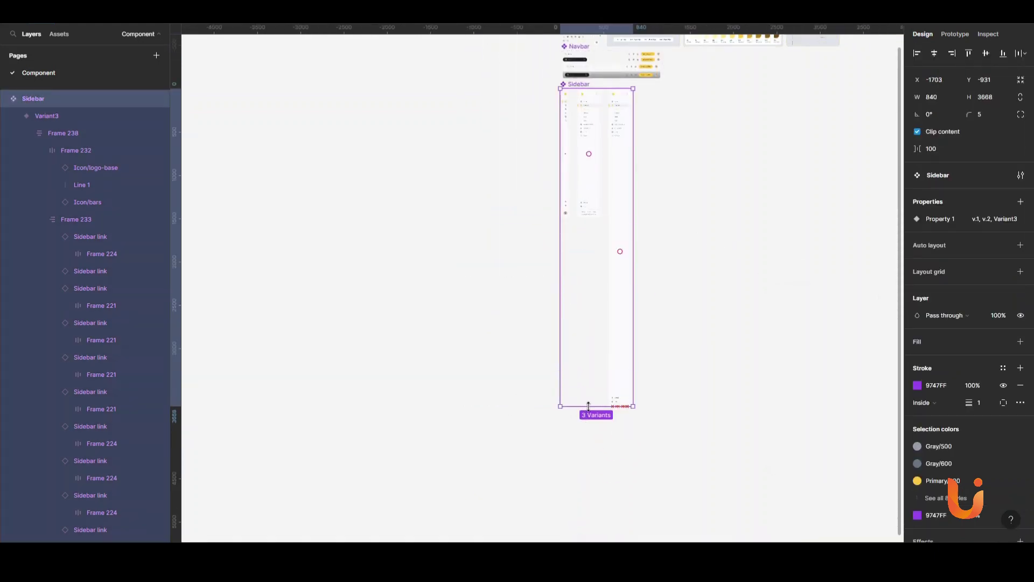
{"action": "key", "text": "shift+2"}
{"action": "scroll", "coordinate": [628, 133], "scroll_direction": "up", "scroll_amount": 2}
{"action": "scroll", "coordinate": [626, 166], "scroll_direction": "up", "scroll_amount": 5}
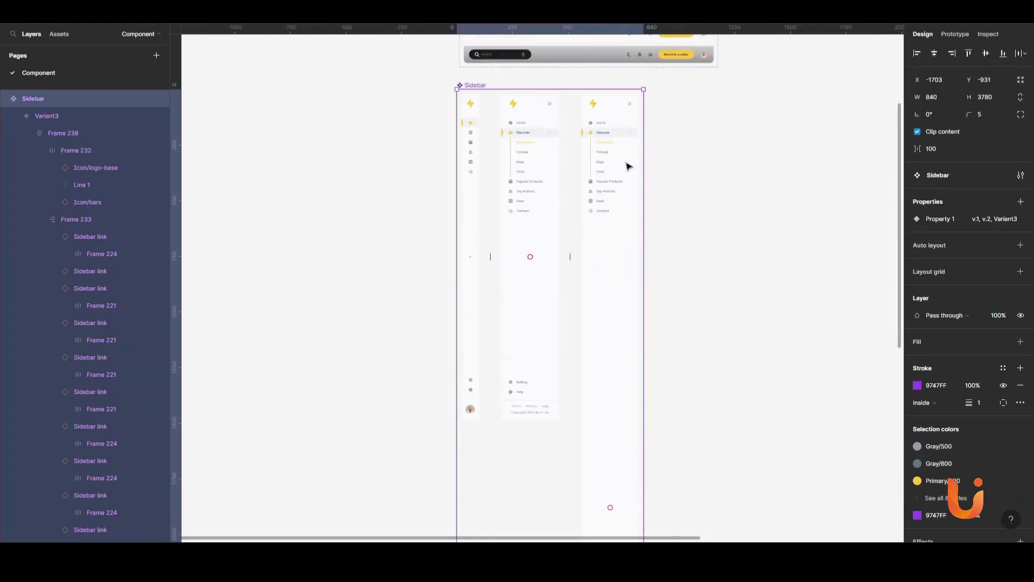
{"action": "left_click", "coordinate": [625, 166]}
{"action": "left_click", "coordinate": [470, 420]}
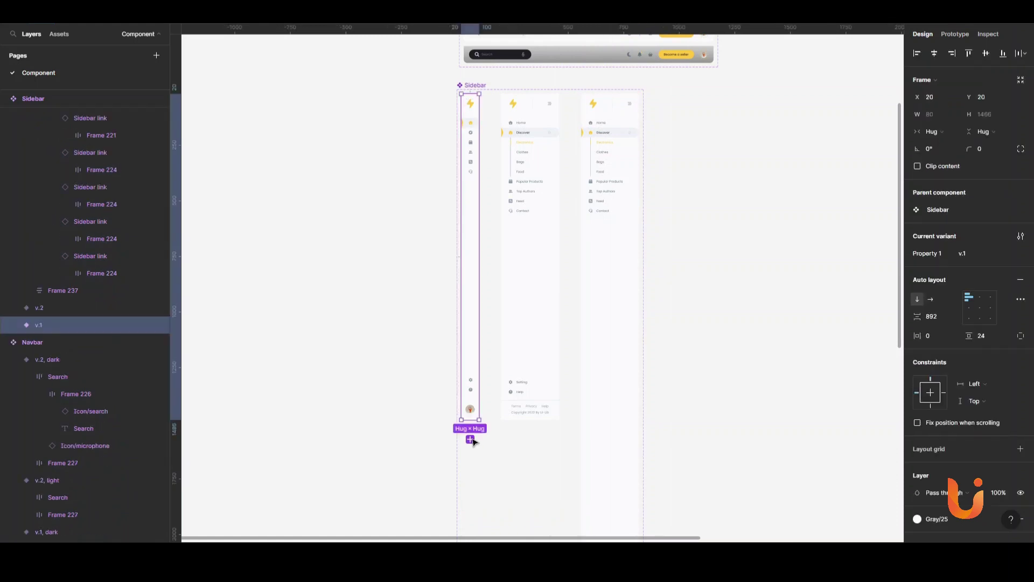
{"action": "scroll", "coordinate": [685, 159], "scroll_direction": "up", "scroll_amount": 4, "text": "ctrl"}
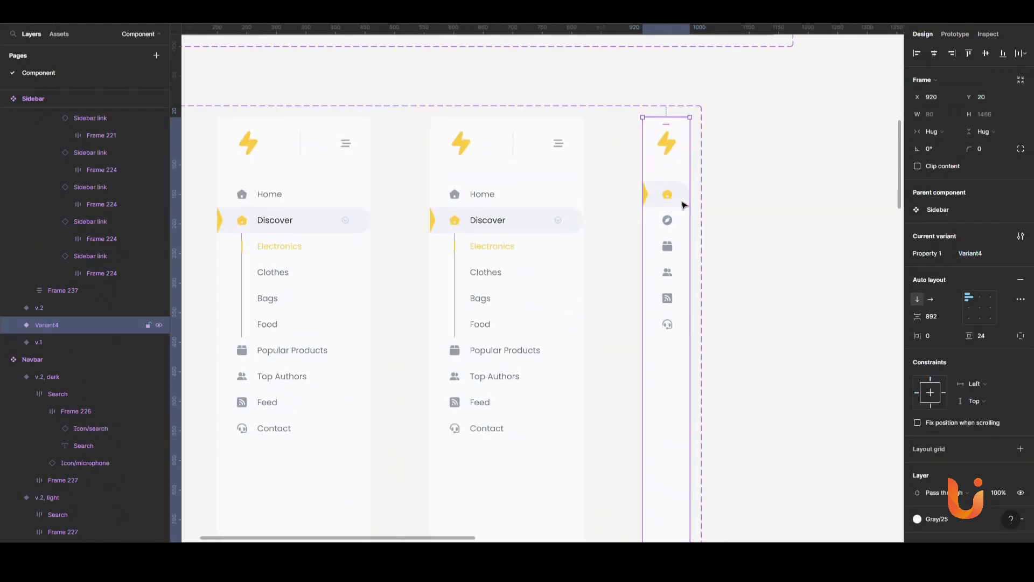
Step: Switch the new collapsed variant's Home link to the dark theme
{"action": "left_click", "coordinate": [683, 205], "text": "ctrl"}
{"action": "left_click", "coordinate": [982, 298]}
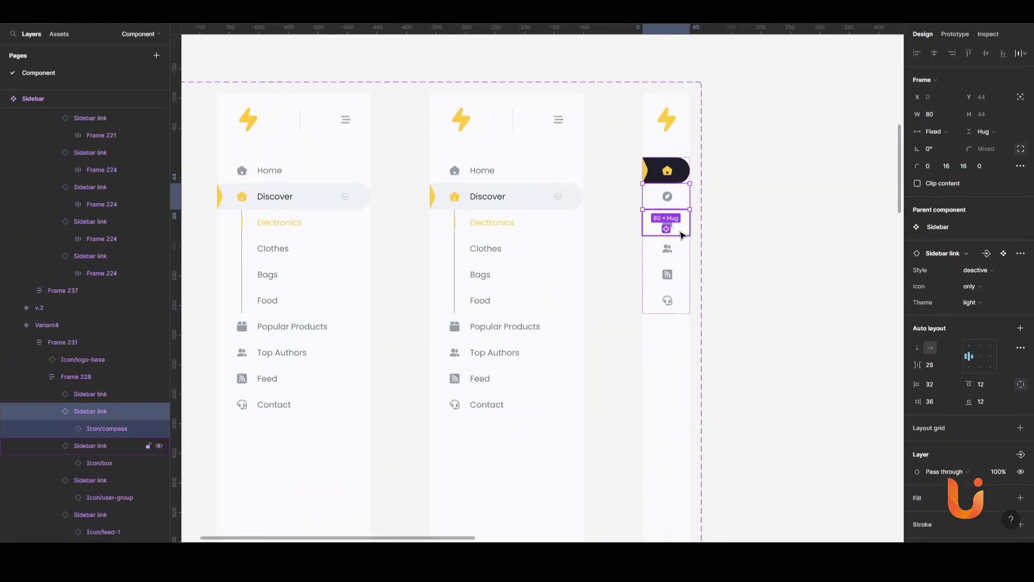
{"action": "left_click_drag", "start_coordinate": [695, 186], "coordinate": [681, 312]}
{"action": "left_click", "coordinate": [1003, 379]}
{"action": "key", "text": "Escape"}
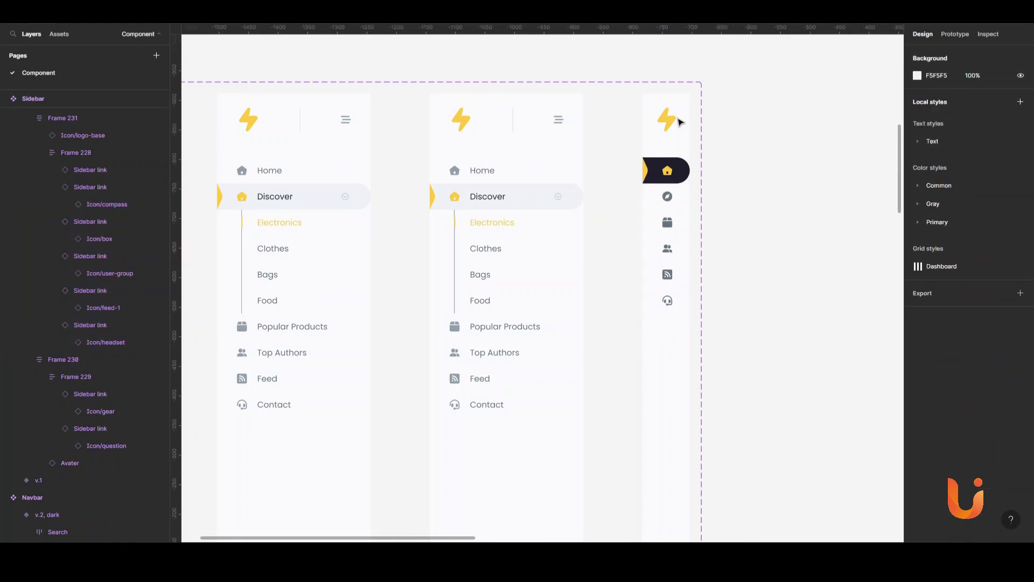
{"action": "key", "text": "Escape"}
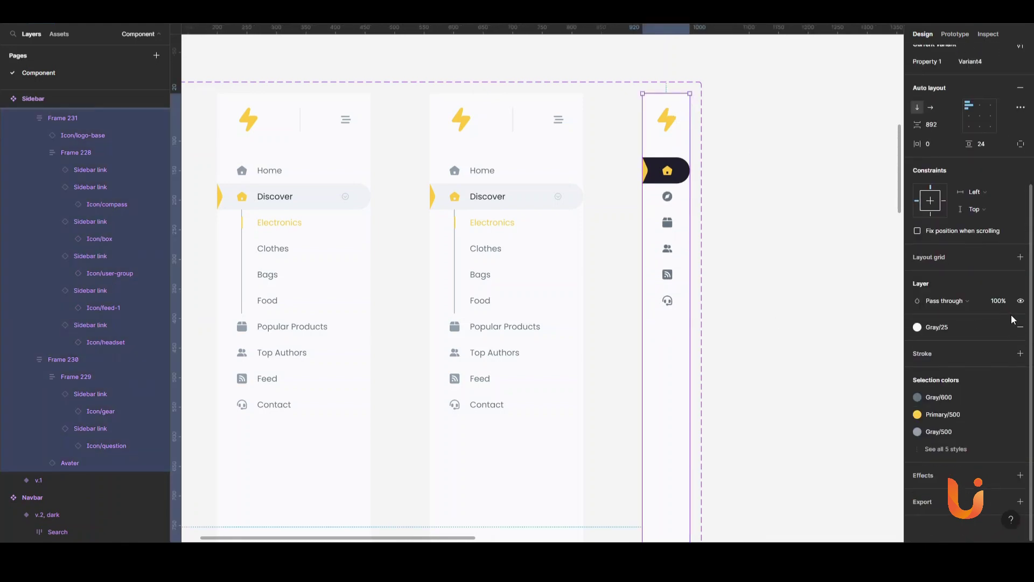
Step: Give the collapsed sidebar variant a dark fill and check its bottom group's icon colour
{"action": "left_click", "coordinate": [959, 327]}
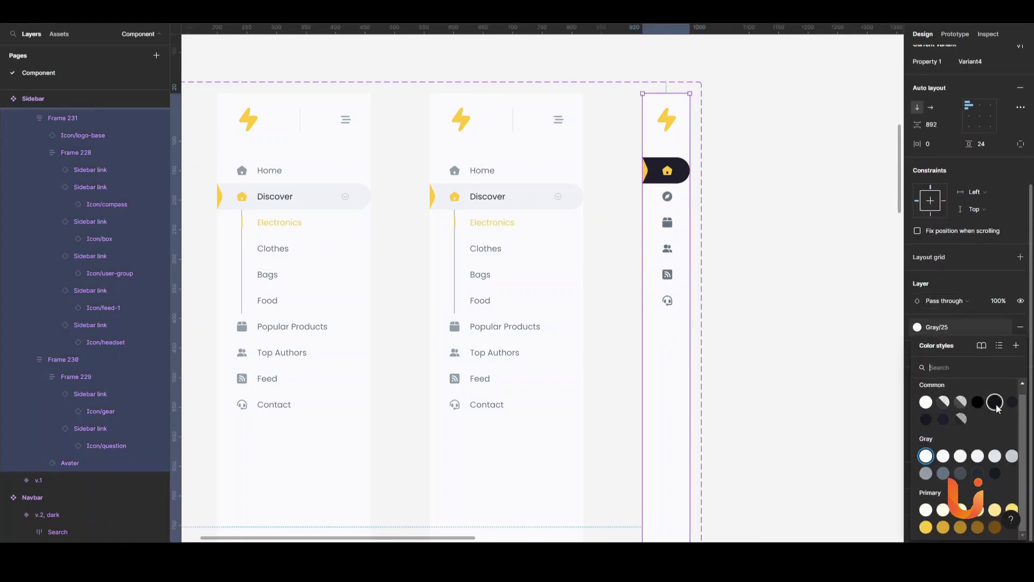
{"action": "left_click", "coordinate": [925, 419]}
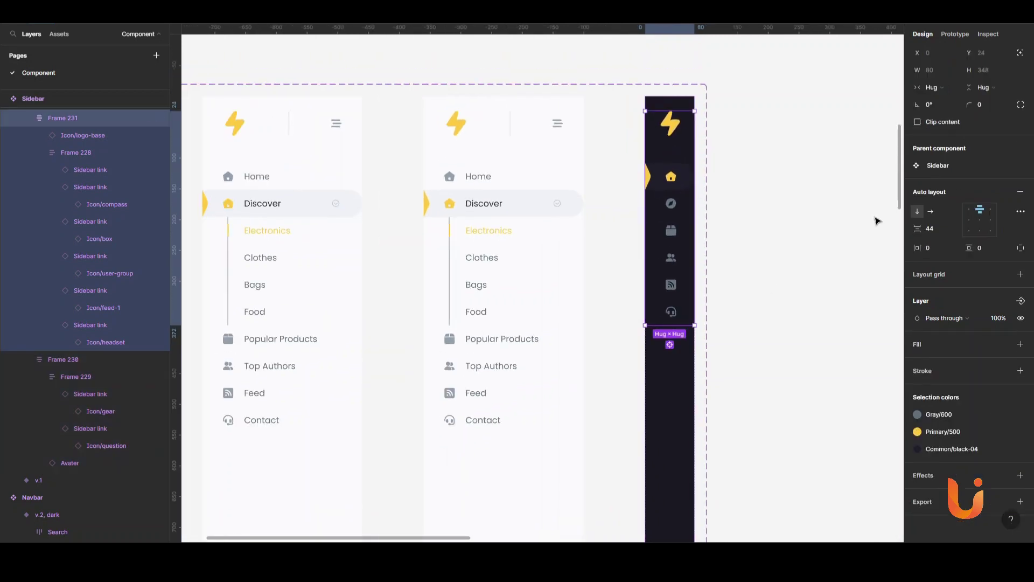
{"action": "left_click", "coordinate": [878, 221]}
{"action": "scroll", "coordinate": [684, 311], "scroll_direction": "down", "scroll_amount": 5}
{"action": "scroll", "coordinate": [684, 311], "scroll_direction": "down", "scroll_amount": 2}
{"action": "left_click", "coordinate": [669, 272]}
{"action": "left_click", "coordinate": [952, 463]}
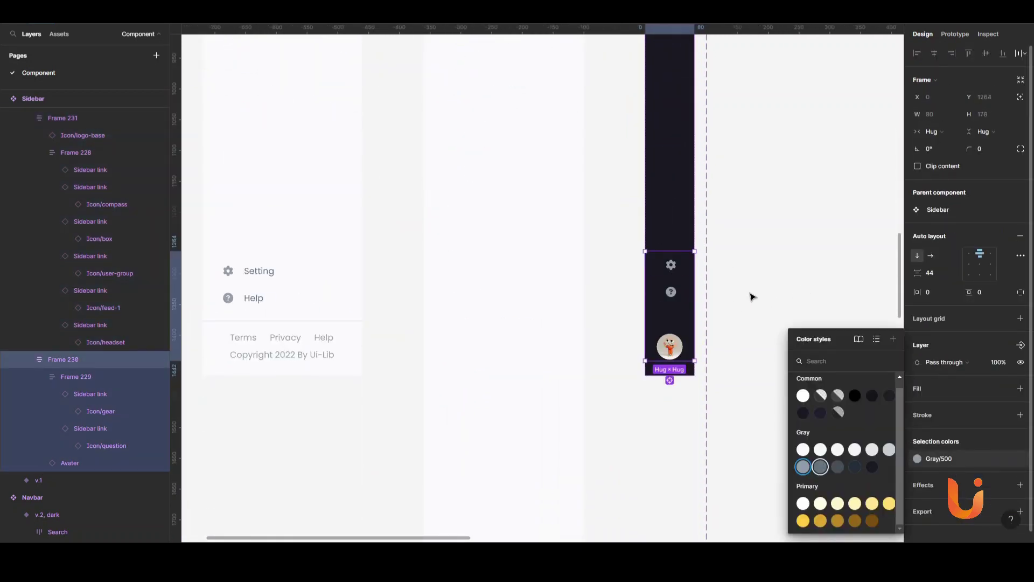
{"action": "left_click", "coordinate": [752, 297]}
{"action": "scroll", "coordinate": [746, 281], "scroll_direction": "down", "scroll_amount": 3, "text": "ctrl"}
Step: Add a copy of the light expanded sidebar as a new variant
{"action": "left_click", "coordinate": [458, 269]}
{"action": "left_click", "coordinate": [523, 399]}
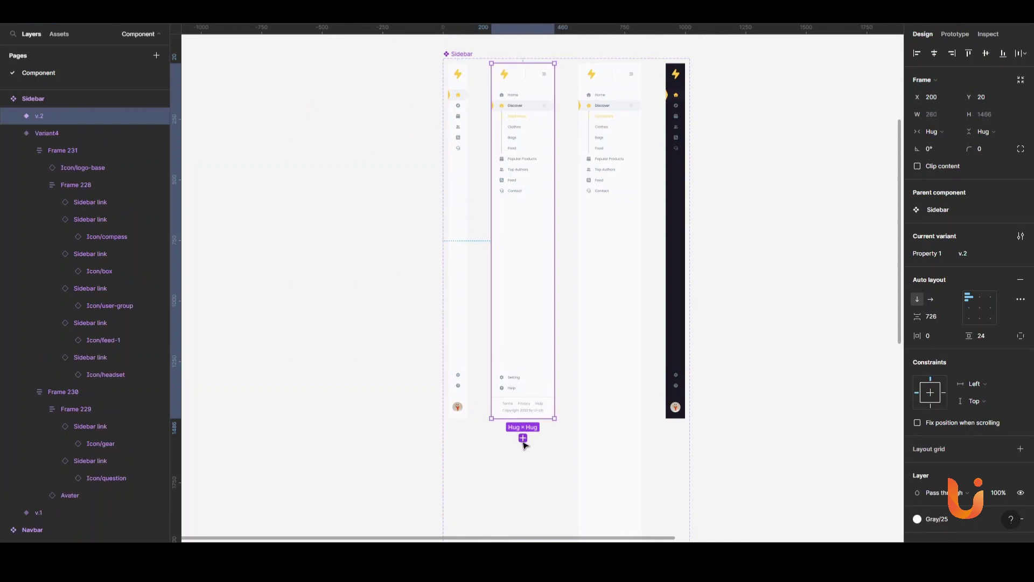
{"action": "left_click", "coordinate": [522, 438]}
{"action": "scroll", "coordinate": [641, 161], "scroll_direction": "up", "scroll_amount": 3, "text": "ctrl"}
{"action": "scroll", "coordinate": [641, 159], "scroll_direction": "up", "scroll_amount": 4, "text": "ctrl"}
{"action": "scroll", "coordinate": [635, 212], "scroll_direction": "down", "scroll_amount": 1}
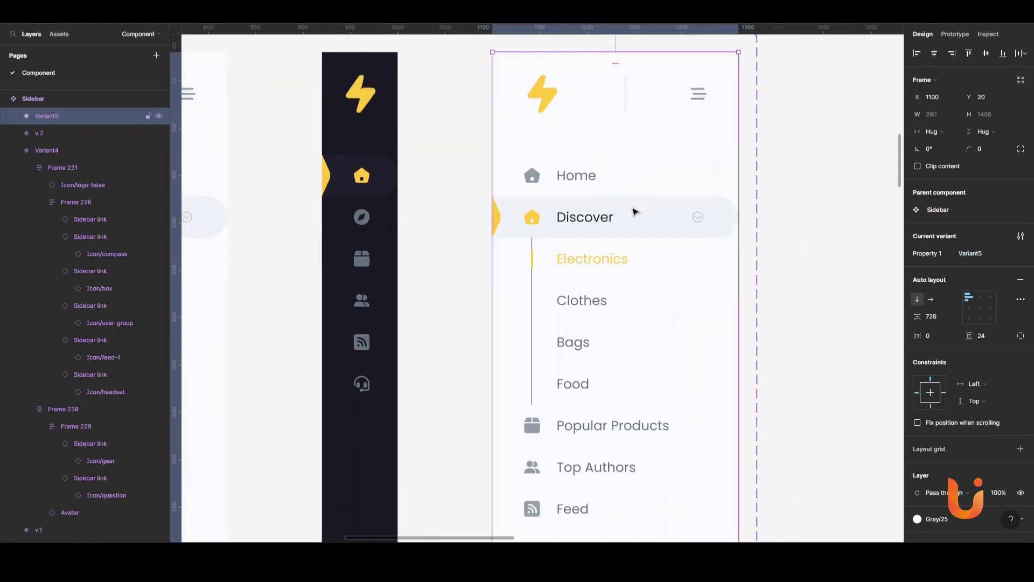
Step: Switch the new variant's Discover link to its dark theme
{"action": "double_click", "coordinate": [635, 212]}
{"action": "left_click", "coordinate": [635, 190]}
{"action": "scroll", "coordinate": [647, 205], "scroll_direction": "down", "scroll_amount": 1}
{"action": "left_click", "coordinate": [659, 208]}
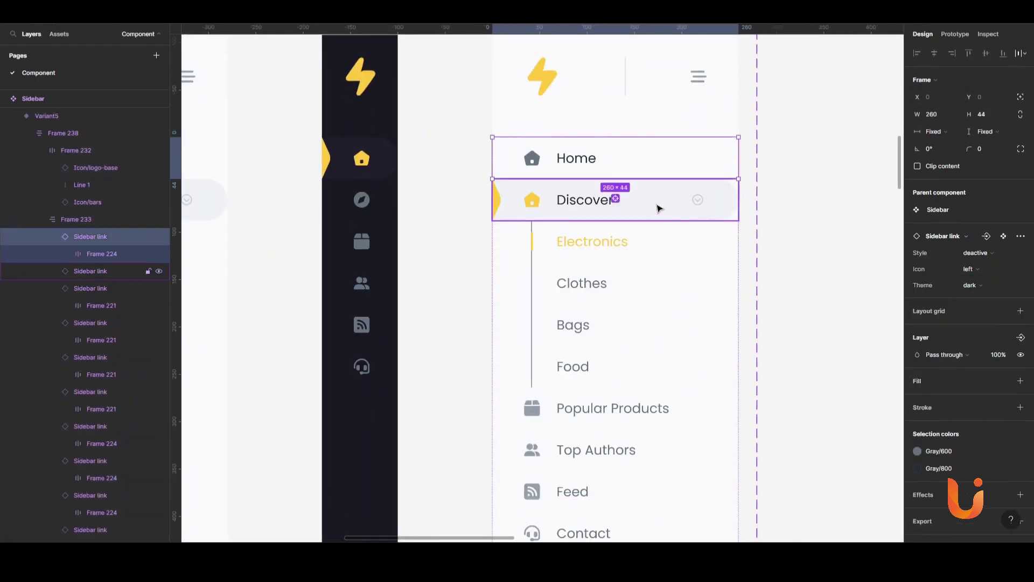
{"action": "double_click", "coordinate": [580, 162]}
{"action": "scroll", "coordinate": [792, 242], "scroll_direction": "down", "scroll_amount": 1}
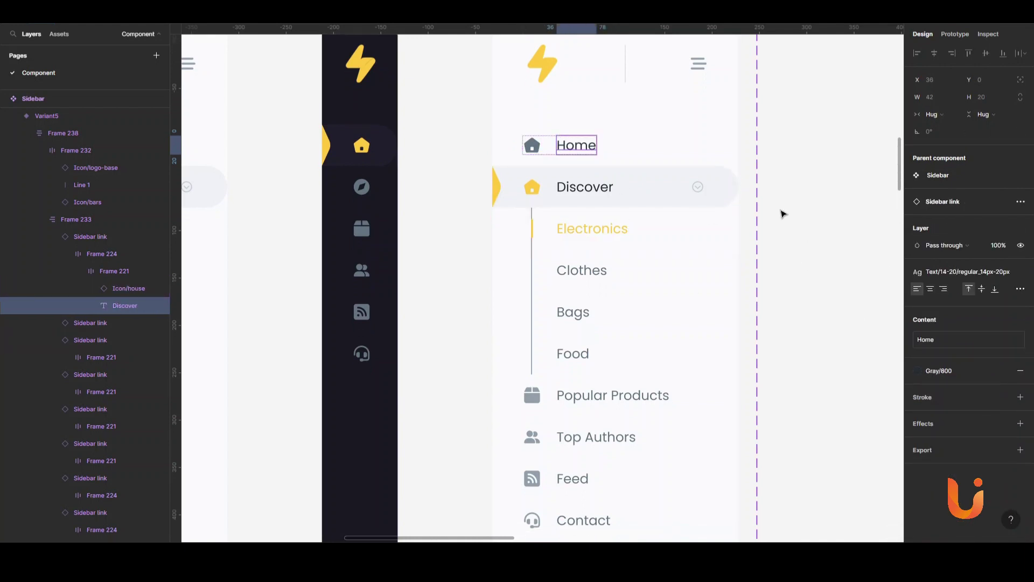
{"action": "left_click", "coordinate": [614, 194]}
{"action": "left_click", "coordinate": [984, 224]}
{"action": "scroll", "coordinate": [635, 203], "scroll_direction": "up", "scroll_amount": 2}
Step: Give the new expanded variant a dark background fill style
{"action": "key", "text": "Escape"}
{"action": "key", "text": "Escape"}
{"action": "key", "text": "Escape"}
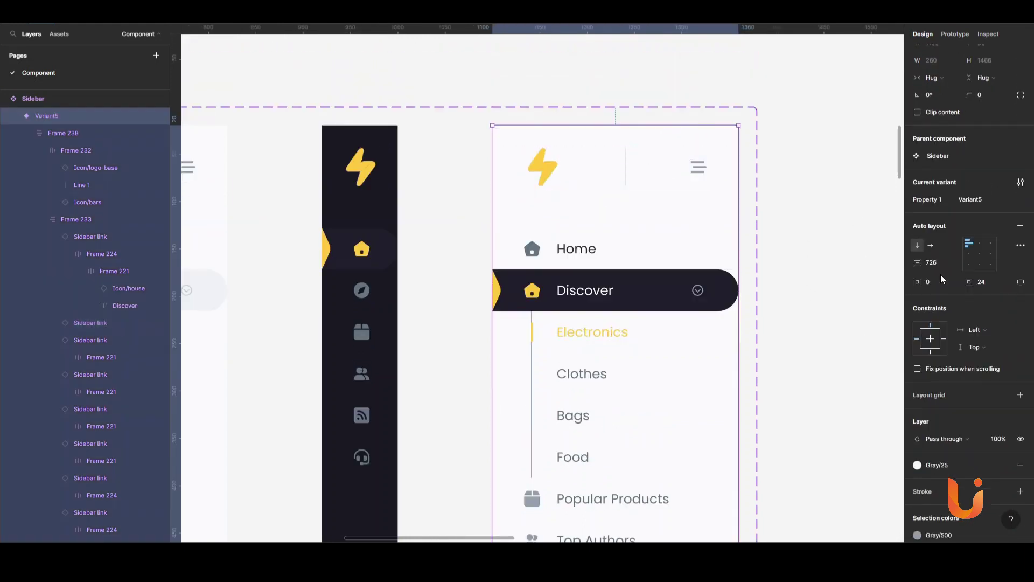
{"action": "scroll", "coordinate": [943, 279], "scroll_direction": "down", "scroll_amount": 3}
{"action": "left_click", "coordinate": [918, 327]}
{"action": "left_click", "coordinate": [961, 419]}
{"action": "scroll", "coordinate": [657, 244], "scroll_direction": "down", "scroll_amount": 1}
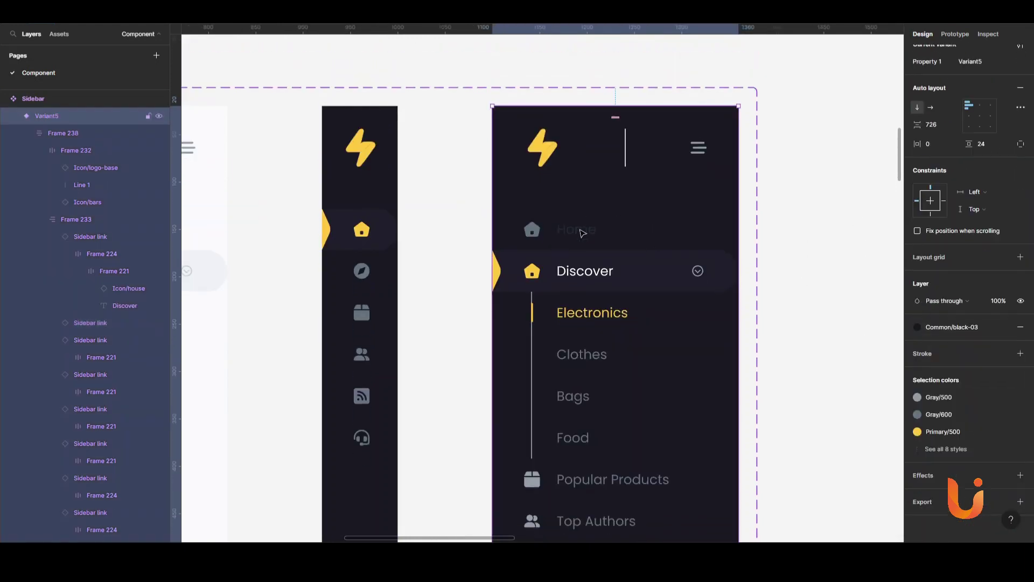
Step: Recolour the divider line in the dark expanded sidebar's header
{"action": "double_click", "coordinate": [703, 157]}
{"action": "left_click", "coordinate": [700, 155]}
{"action": "left_click", "coordinate": [631, 158]}
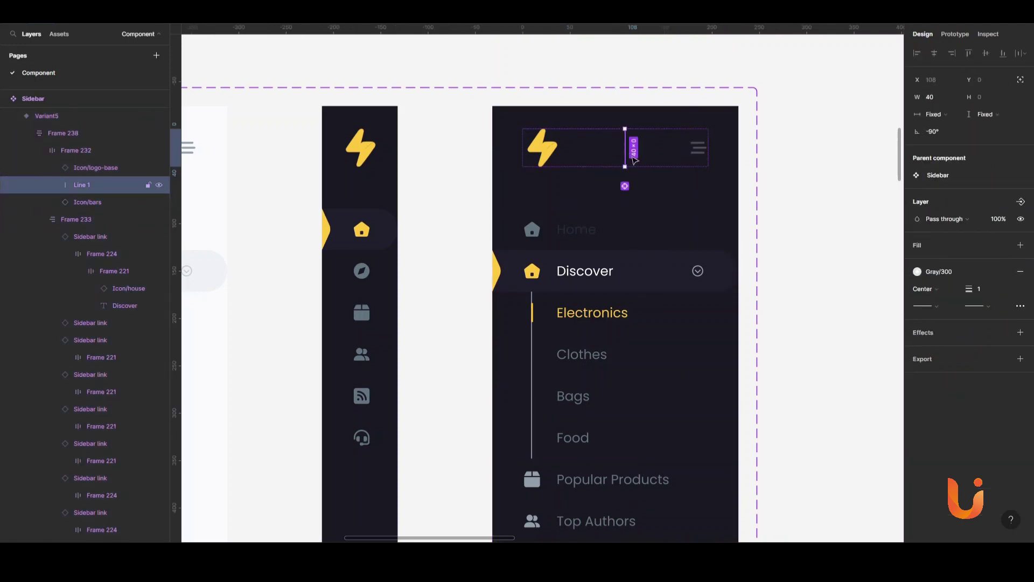
{"action": "left_click", "coordinate": [918, 272]}
{"action": "scroll", "coordinate": [619, 184], "scroll_direction": "down", "scroll_amount": 2}
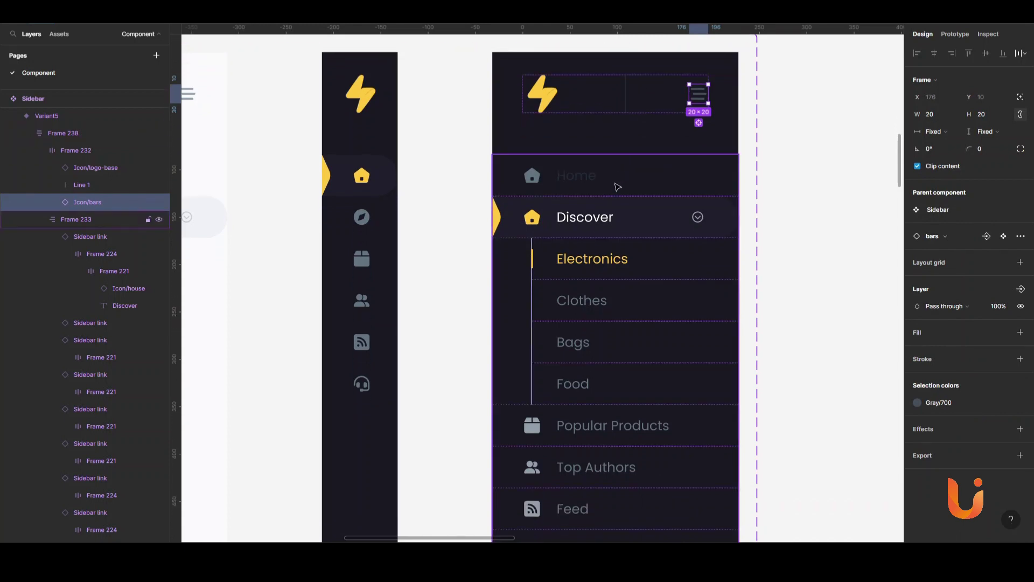
Step: Apply a gray colour style to the Home label
{"action": "left_click", "coordinate": [576, 166], "text": "ctrl"}
{"action": "left_click", "coordinate": [1003, 333]}
{"action": "left_click", "coordinate": [1011, 458]}
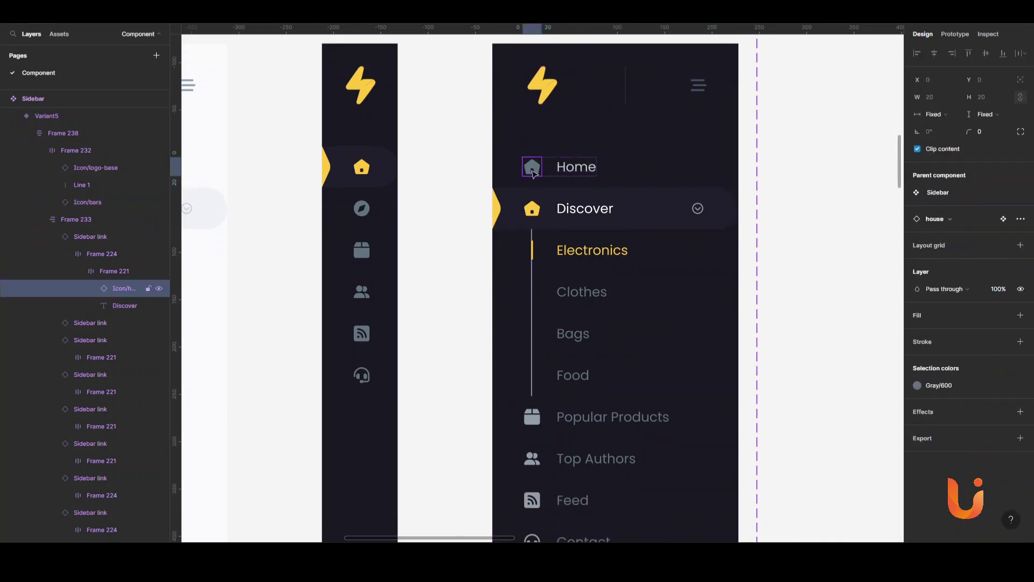
{"action": "left_click", "coordinate": [916, 388]}
{"action": "key", "text": "Escape"}
{"action": "scroll", "coordinate": [625, 323], "scroll_direction": "down", "scroll_amount": 2}
Step: Lighten the menu labels Clothes through Contact with Gray/400
{"action": "left_click", "coordinate": [582, 231], "text": "ctrl"}
{"action": "left_click", "coordinate": [572, 315], "text": "shift"}
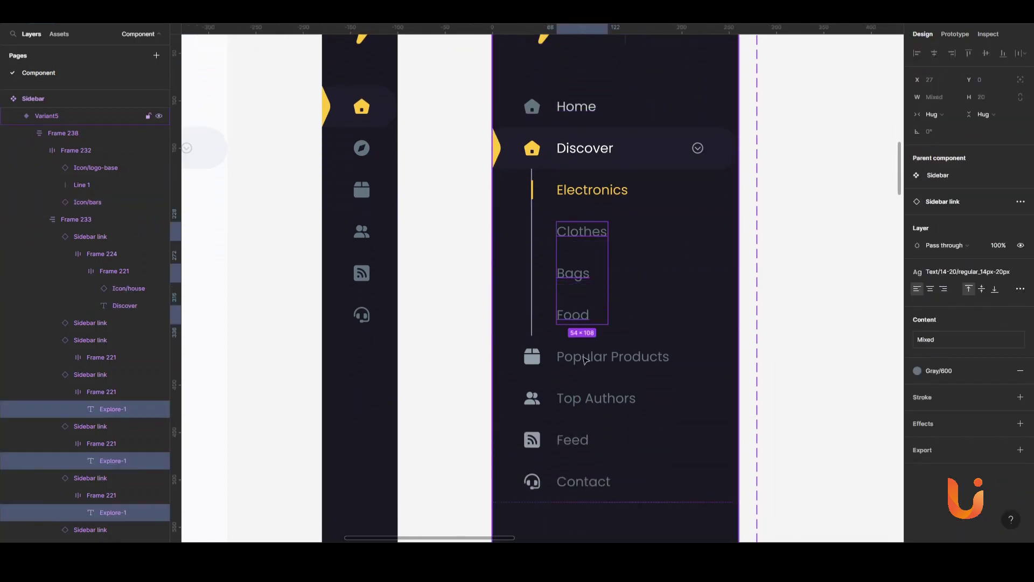
{"action": "left_click", "coordinate": [613, 357], "text": "shift"}
{"action": "left_click", "coordinate": [596, 398], "text": "shift"}
{"action": "left_click", "coordinate": [572, 440], "text": "shift"}
{"action": "left_click", "coordinate": [584, 481], "text": "shift"}
{"action": "left_click", "coordinate": [918, 370]}
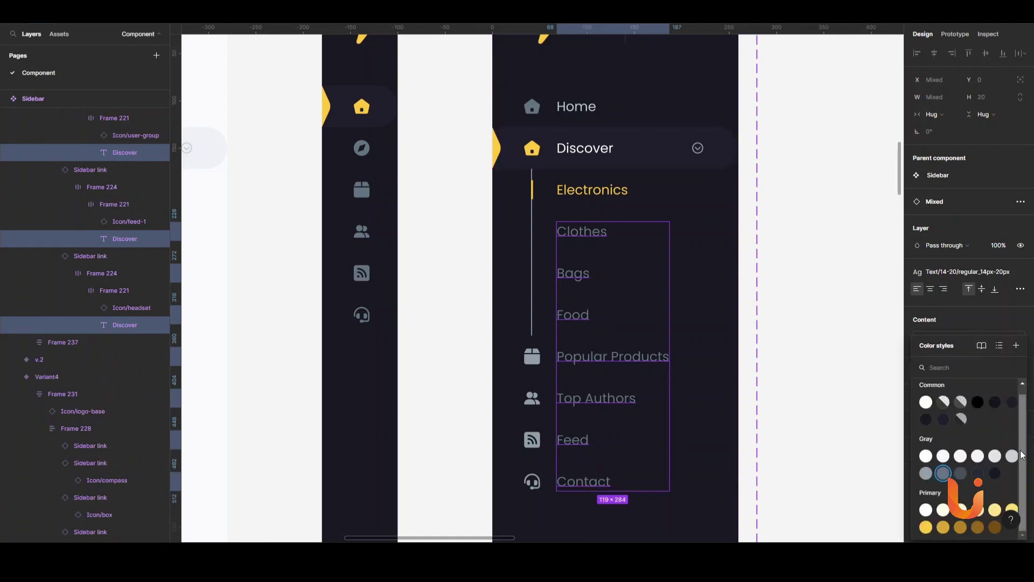
{"action": "left_click", "coordinate": [943, 411]}
Step: Remove the accidental white fill from the Bags, Clothes, Electronics and Food submenu rows
{"action": "left_click", "coordinate": [587, 315]}
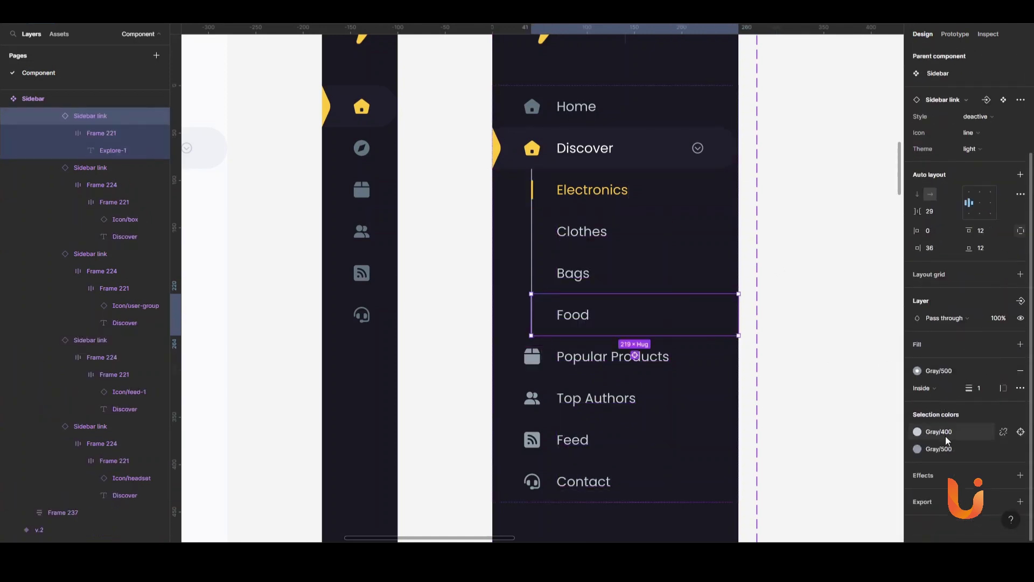
{"action": "left_click", "coordinate": [629, 277]}
{"action": "left_click", "coordinate": [582, 232], "text": "shift"}
{"action": "left_click", "coordinate": [624, 194], "text": "shift"}
{"action": "left_click", "coordinate": [1021, 327]}
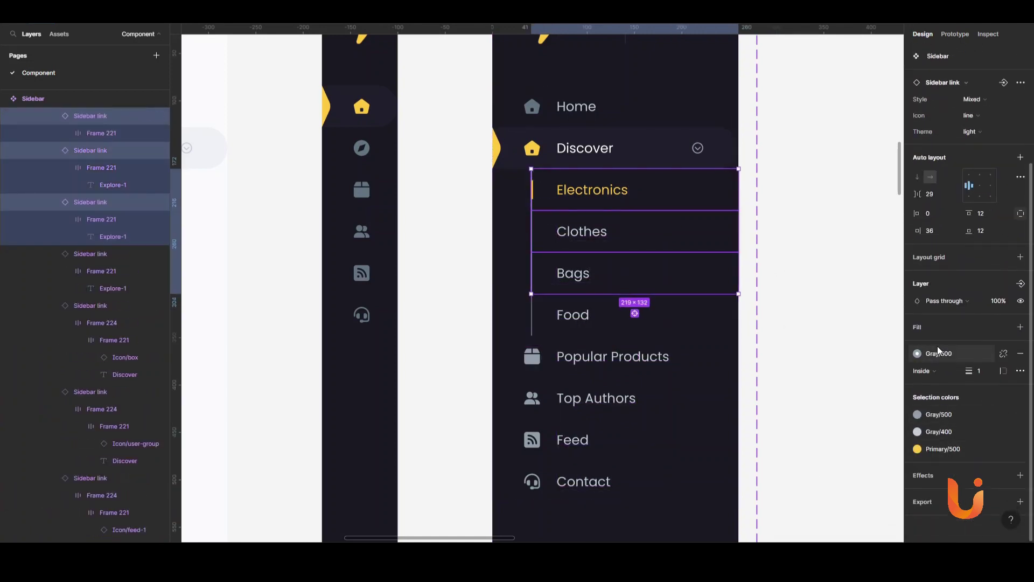
{"action": "left_click", "coordinate": [1020, 344]}
{"action": "left_click", "coordinate": [917, 449]}
{"action": "left_click", "coordinate": [613, 356]}
{"action": "scroll", "coordinate": [601, 302], "scroll_direction": "down", "scroll_amount": 2}
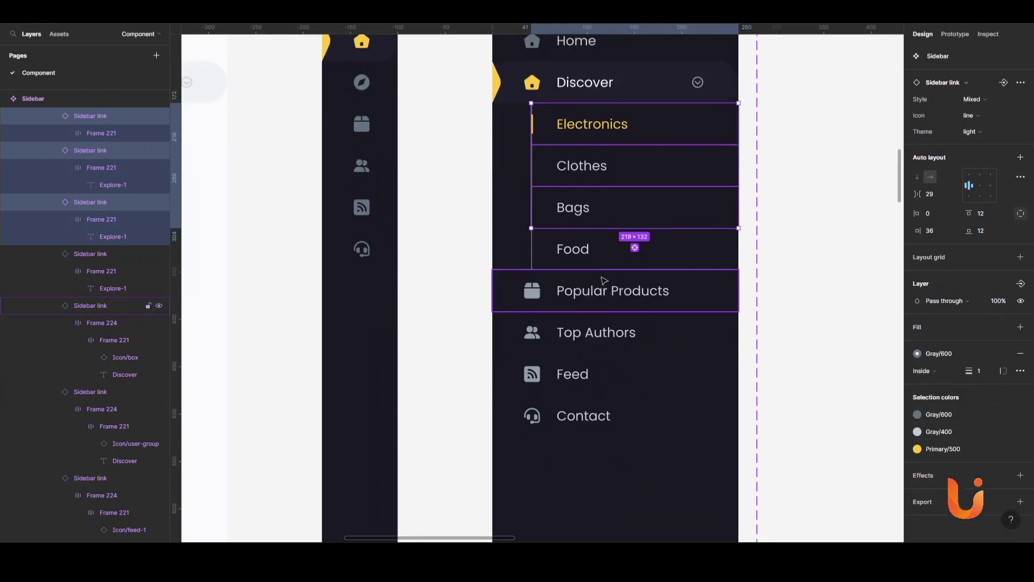
Step: Select the Popular Products, Feed and Contact rows, then the Discover dropdown arrow
{"action": "left_click", "coordinate": [593, 334], "text": "shift"}
{"action": "left_click", "coordinate": [577, 380], "text": "shift"}
{"action": "left_click", "coordinate": [583, 416], "text": "shift"}
{"action": "left_click", "coordinate": [776, 316]}
{"action": "scroll", "coordinate": [676, 298], "scroll_direction": "up", "scroll_amount": 2}
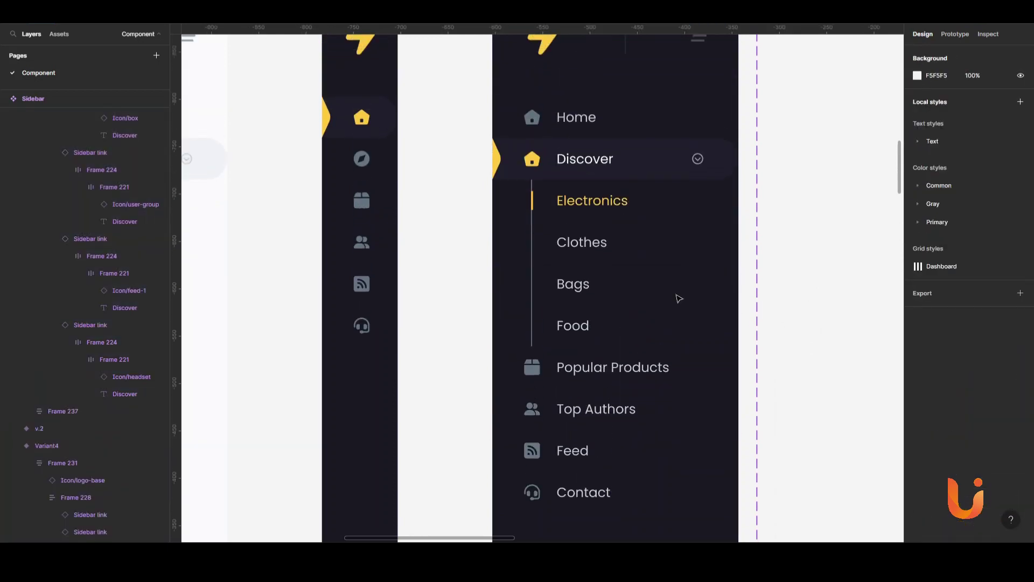
{"action": "scroll", "coordinate": [690, 242], "scroll_direction": "up", "scroll_amount": 1}
{"action": "left_click", "coordinate": [698, 178]}
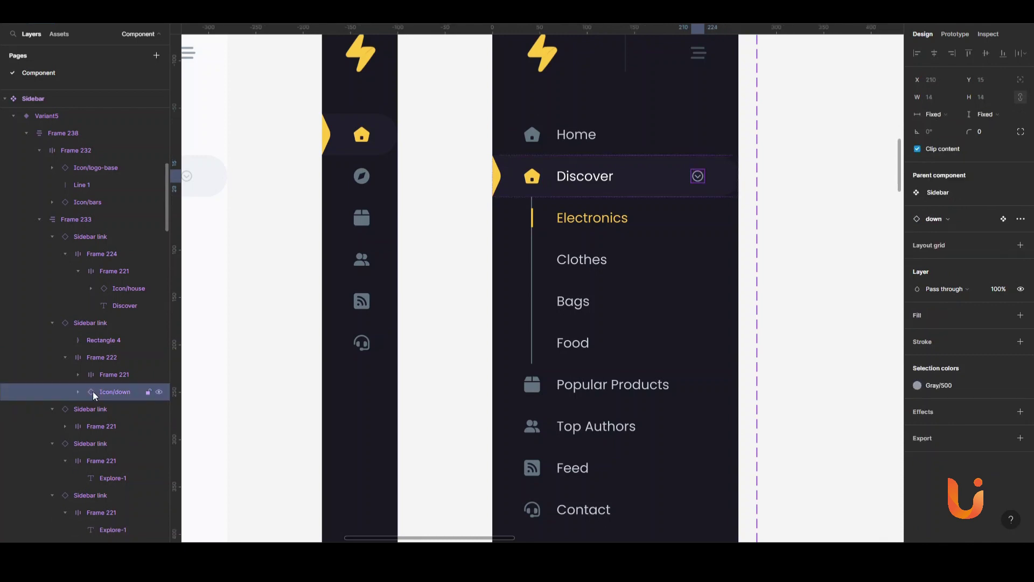
{"action": "scroll", "coordinate": [665, 363], "scroll_direction": "down", "scroll_amount": 5}
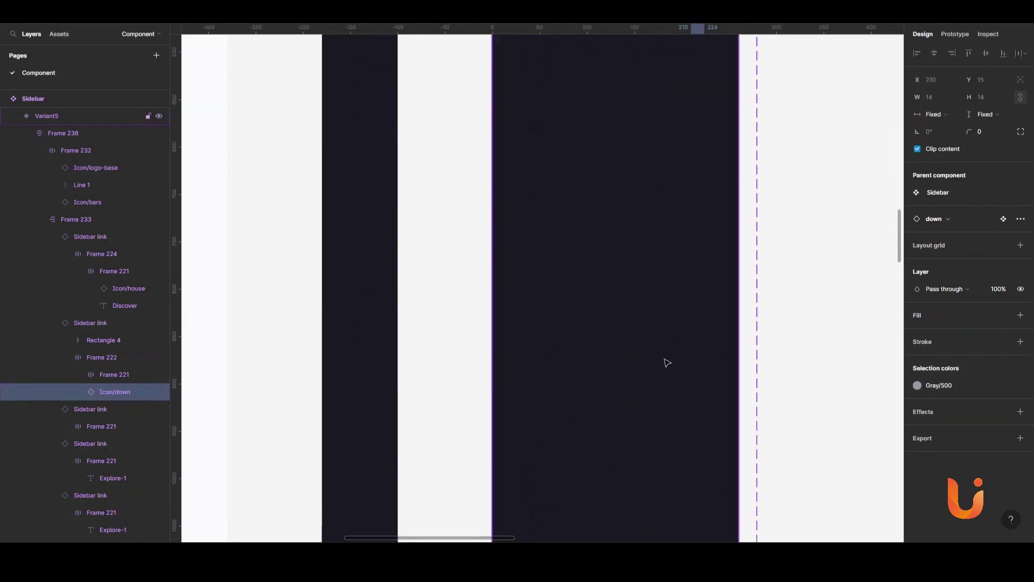
{"action": "scroll", "coordinate": [665, 378], "scroll_direction": "down", "scroll_amount": 5}
{"action": "scroll", "coordinate": [658, 481], "scroll_direction": "down", "scroll_amount": 1}
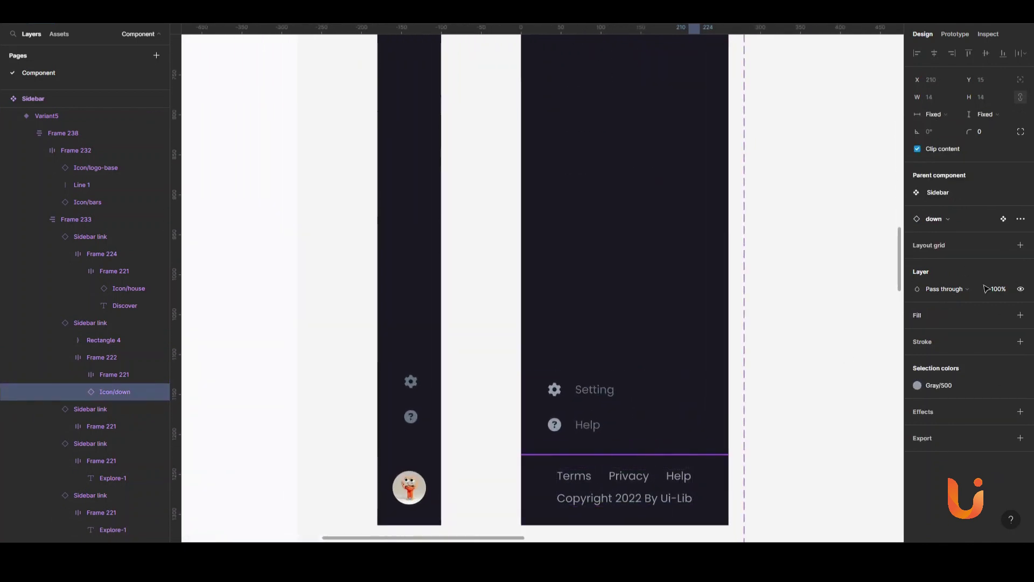
Step: Lighten the Setting and Help labels, settling on Gray/400 after trying Gray/600
{"action": "left_click", "coordinate": [593, 389]}
{"action": "left_click", "coordinate": [583, 426], "text": "shift"}
{"action": "left_click", "coordinate": [939, 371]}
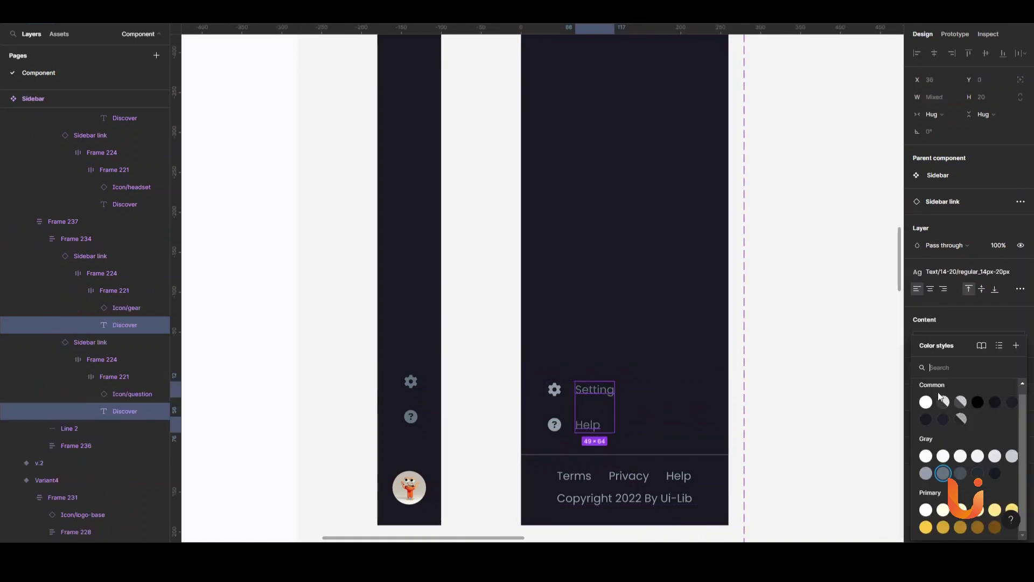
{"action": "left_click", "coordinate": [928, 474]}
{"action": "key", "text": "Escape"}
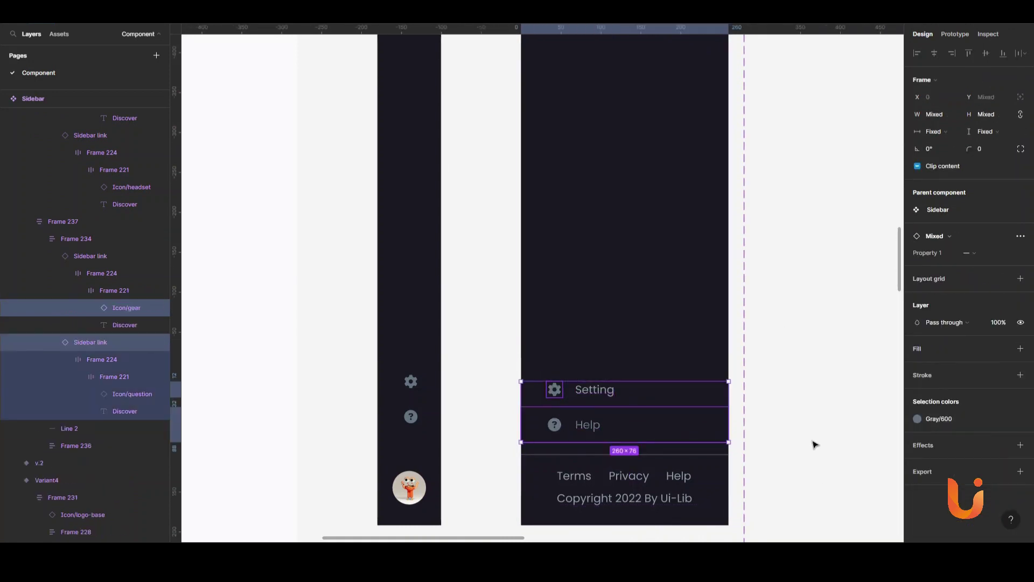
{"action": "scroll", "coordinate": [647, 404], "scroll_direction": "down", "scroll_amount": 2}
{"action": "left_click", "coordinate": [593, 383]}
{"action": "left_click", "coordinate": [594, 347], "text": "shift"}
{"action": "left_click", "coordinate": [917, 371]}
{"action": "left_click", "coordinate": [825, 455]}
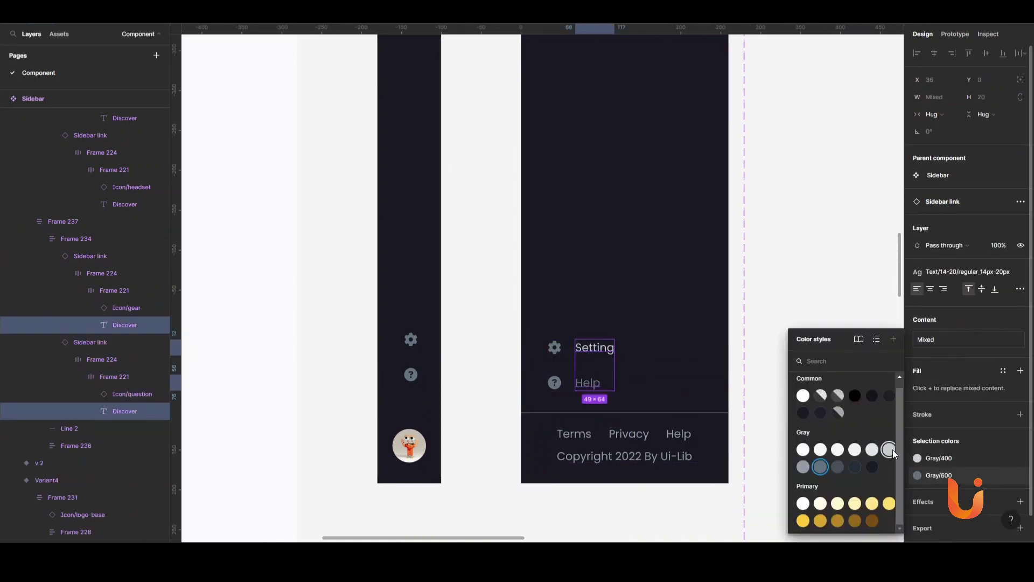
{"action": "key", "text": "Escape"}
{"action": "scroll", "coordinate": [602, 408], "scroll_direction": "down", "scroll_amount": 3}
Step: Apply Gray/600 to the footer text and zoom out to the whole sidebar set
{"action": "left_click", "coordinate": [602, 388]}
{"action": "left_click", "coordinate": [918, 459]}
{"action": "left_click", "coordinate": [824, 469]}
{"action": "key", "text": "Escape"}
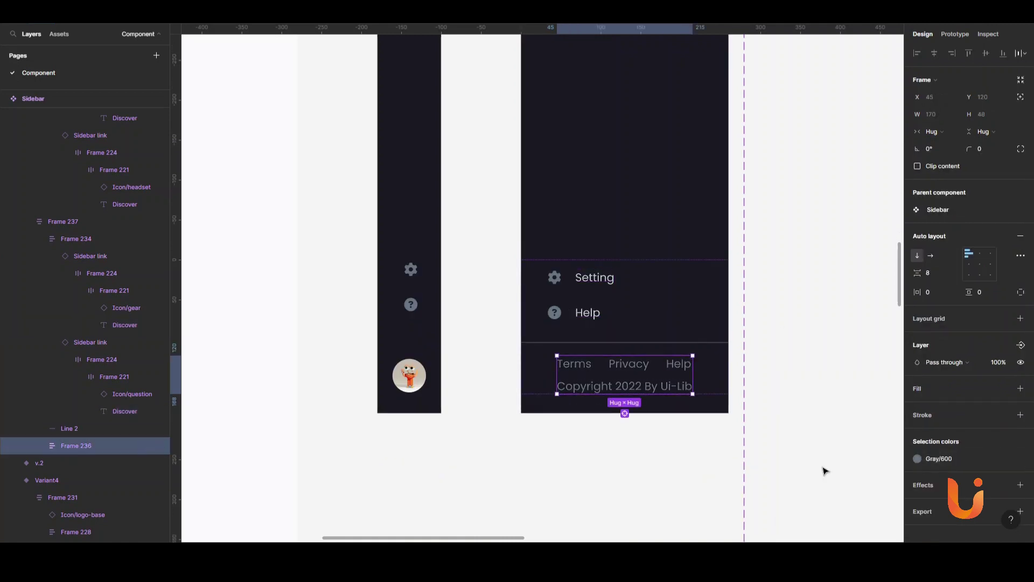
{"action": "scroll", "coordinate": [737, 453], "scroll_direction": "up", "scroll_amount": 2}
{"action": "left_click", "coordinate": [951, 464]}
{"action": "key", "text": "Escape"}
{"action": "scroll", "coordinate": [709, 377], "scroll_direction": "down", "scroll_amount": 5}
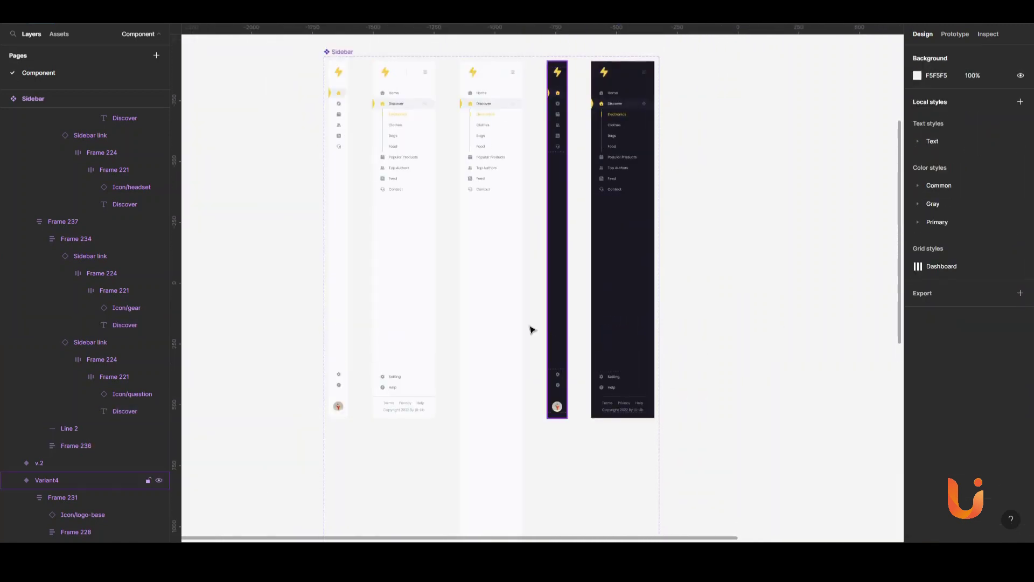
Step: Add another variant copied from the light expanded sidebar
{"action": "left_click", "coordinate": [501, 371]}
{"action": "scroll", "coordinate": [501, 372], "scroll_direction": "down", "scroll_amount": 5}
{"action": "left_click", "coordinate": [496, 522]}
{"action": "scroll", "coordinate": [517, 196], "scroll_direction": "up", "scroll_amount": 3}
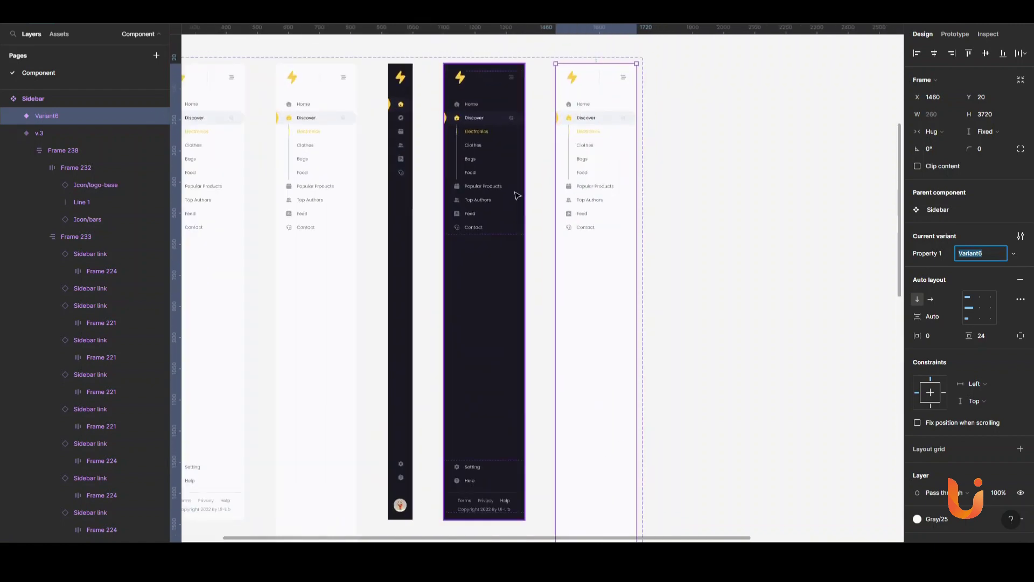
{"action": "left_click", "coordinate": [733, 281]}
{"action": "scroll", "coordinate": [593, 237], "scroll_direction": "up", "scroll_amount": 2}
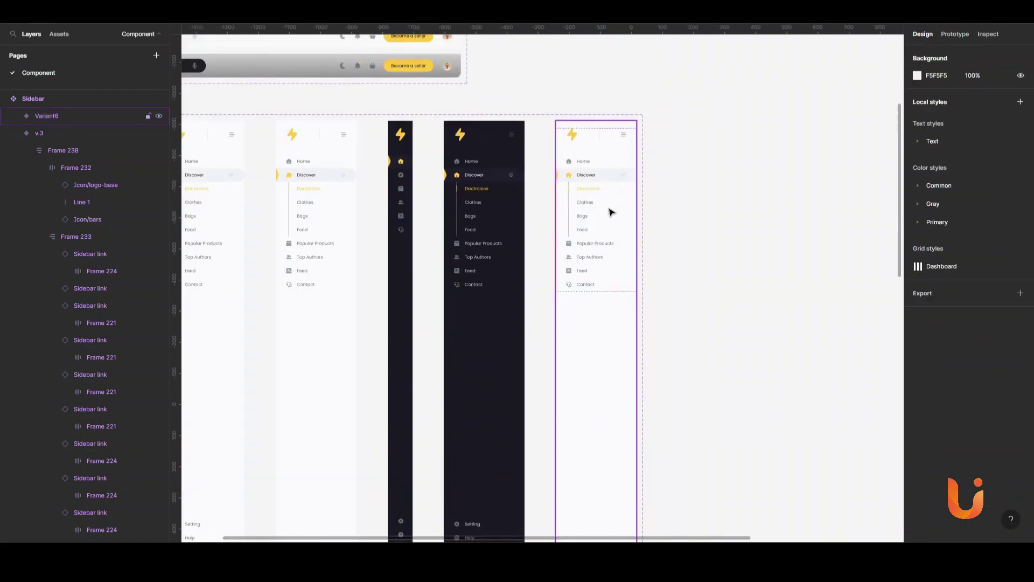
{"action": "scroll", "coordinate": [607, 130], "scroll_direction": "up", "scroll_amount": 5}
Step: Set the new variant's header divider to Gray/700 and recolour the bars menu icon
{"action": "left_click", "coordinate": [585, 156]}
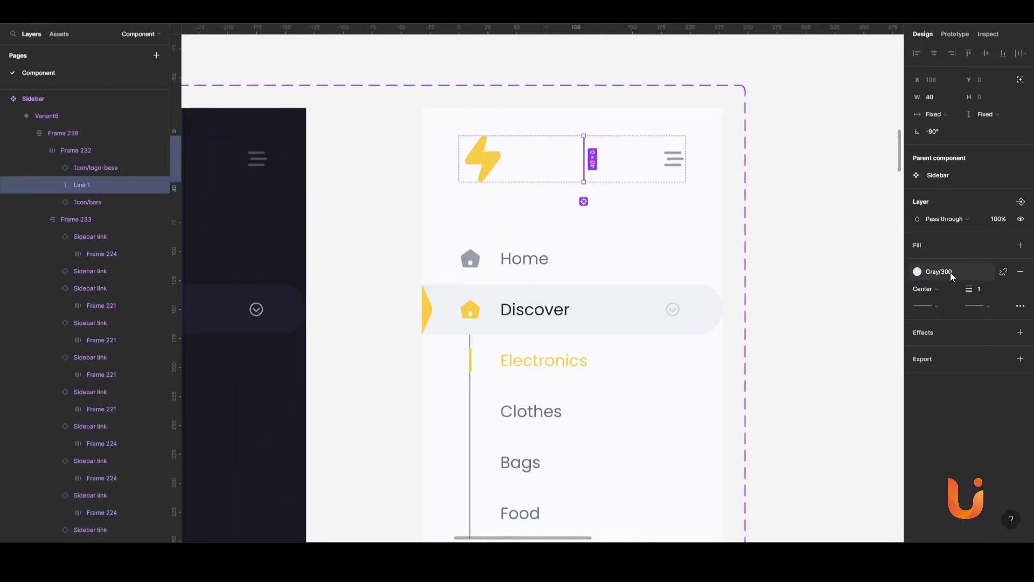
{"action": "left_click", "coordinate": [918, 272]}
{"action": "left_click", "coordinate": [960, 418]}
{"action": "left_click", "coordinate": [673, 158]}
{"action": "left_click", "coordinate": [917, 402]}
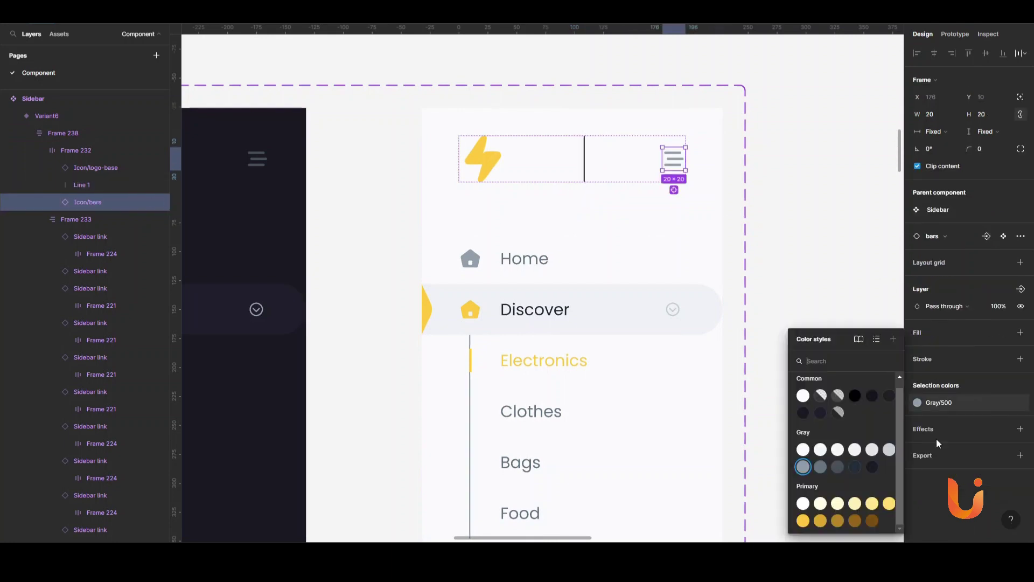
{"action": "left_click", "coordinate": [838, 467]}
Step: Give the new variant's frame a dark background and recolour the bars icon again
{"action": "left_click", "coordinate": [531, 107]}
{"action": "scroll", "coordinate": [953, 258], "scroll_direction": "down", "scroll_amount": 4}
{"action": "left_click", "coordinate": [918, 326]}
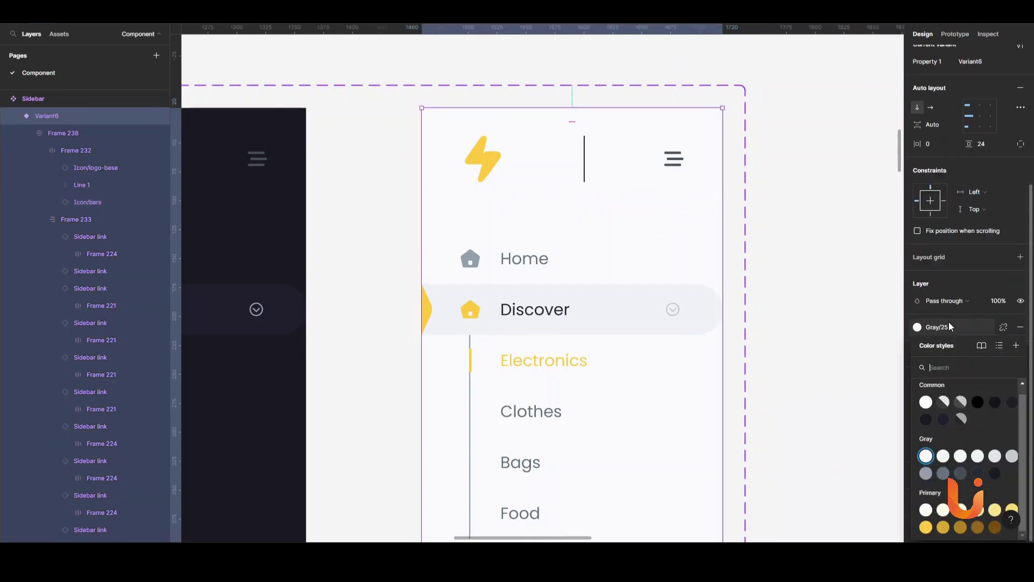
{"action": "left_click", "coordinate": [965, 463]}
{"action": "left_click", "coordinate": [674, 159]}
{"action": "left_click", "coordinate": [918, 402]}
{"action": "left_click", "coordinate": [820, 468]}
{"action": "left_click", "coordinate": [776, 291]}
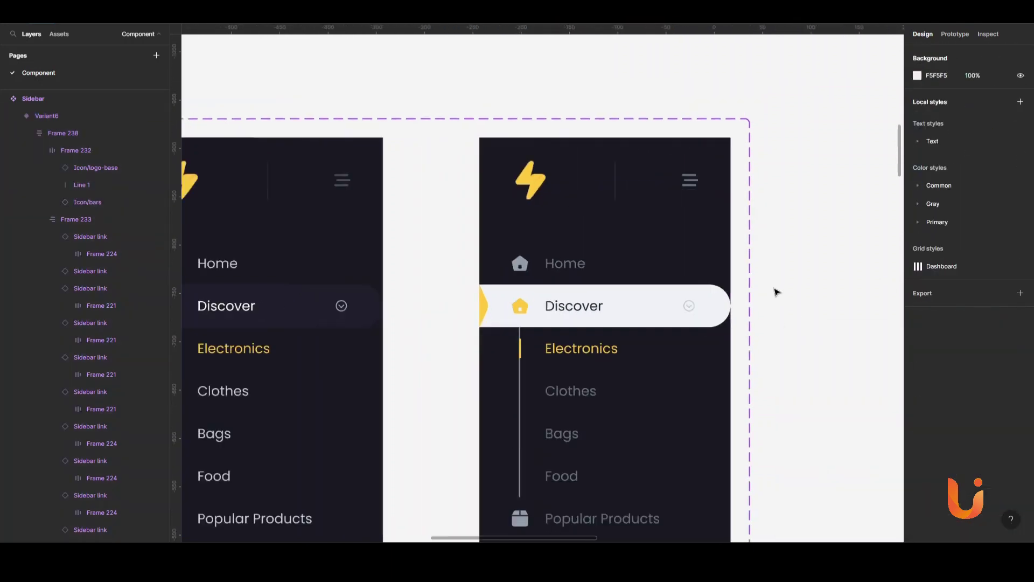
{"action": "scroll", "coordinate": [776, 291], "scroll_direction": "down", "scroll_amount": 3}
{"action": "left_click", "coordinate": [462, 208]}
{"action": "left_click", "coordinate": [918, 402]}
{"action": "left_click", "coordinate": [814, 255]}
Step: Switch the dark variant's links from Home to Contact to the dark theme
{"action": "scroll", "coordinate": [646, 197], "scroll_direction": "down", "scroll_amount": 3}
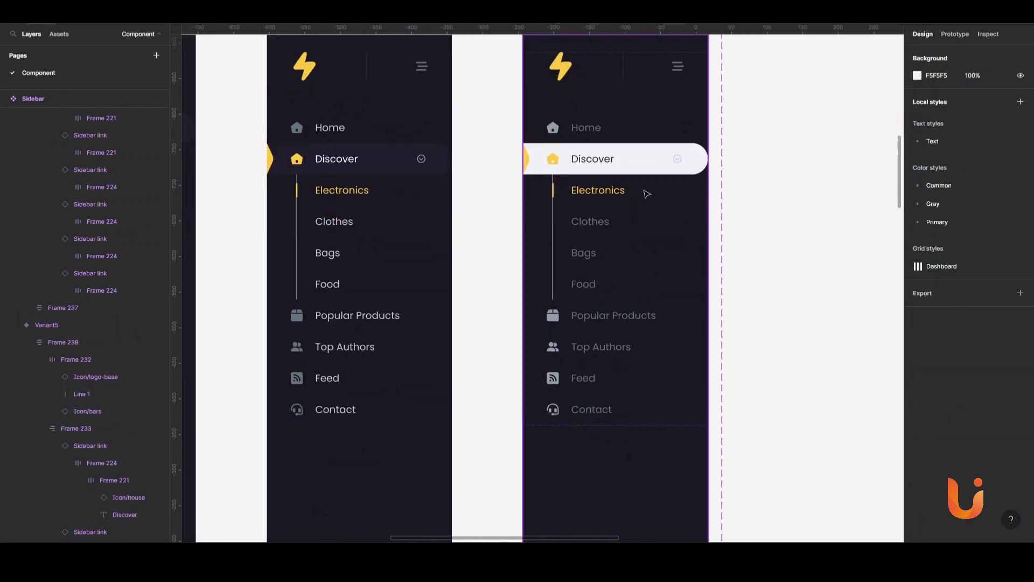
{"action": "scroll", "coordinate": [601, 184], "scroll_direction": "down", "scroll_amount": 2}
{"action": "scroll", "coordinate": [601, 185], "scroll_direction": "up", "scroll_amount": 2}
{"action": "double_click", "coordinate": [631, 109]}
{"action": "mouse_move", "coordinate": [610, 91]}
{"action": "left_mouse_down"}
{"action": "mouse_move", "coordinate": [652, 286]}
{"action": "mouse_move", "coordinate": [642, 372]}
{"action": "left_mouse_up"}
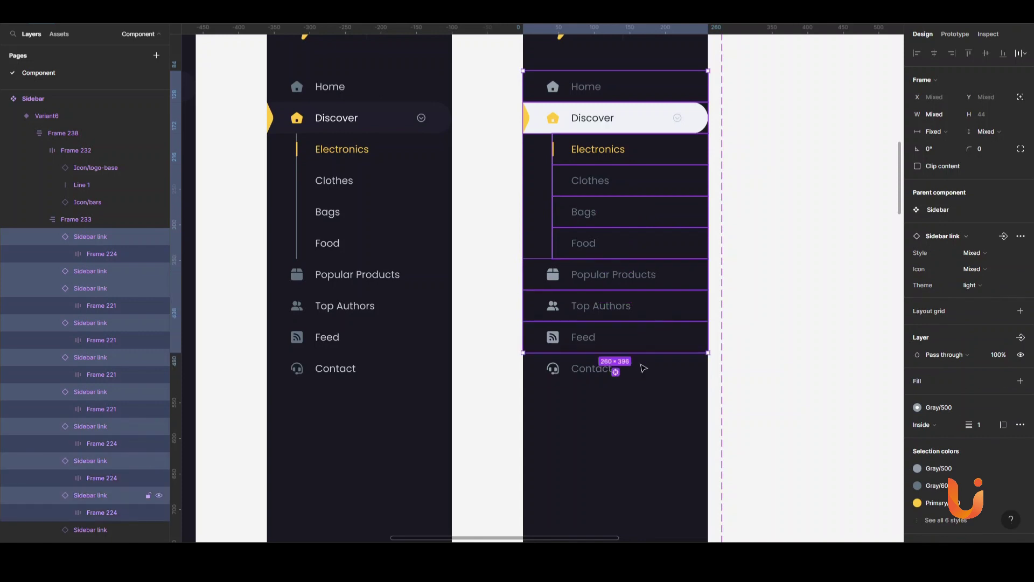
{"action": "left_click", "coordinate": [973, 285]}
{"action": "left_click", "coordinate": [597, 372], "text": "ctrl"}
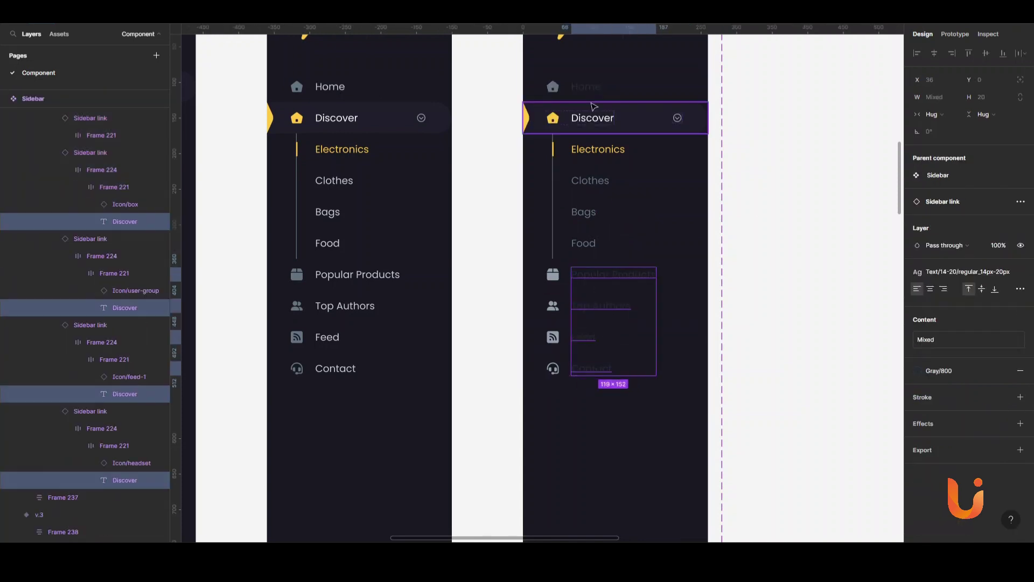
Step: Lighten the link labels from Home to Contact with the Gray/400 colour style
{"action": "left_click_drag", "start_coordinate": [589, 338], "coordinate": [591, 86]}
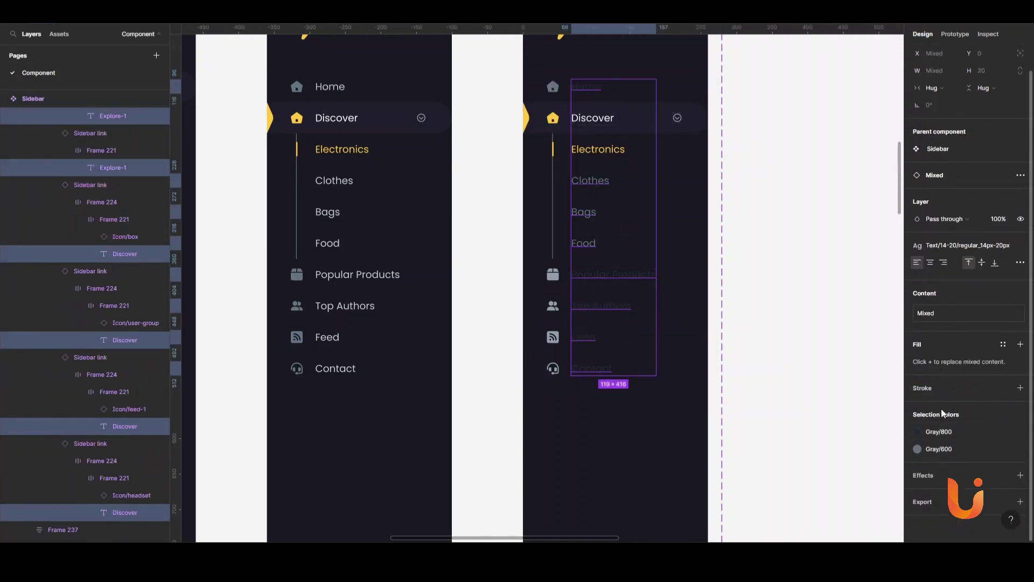
{"action": "left_click", "coordinate": [918, 431]}
{"action": "left_click", "coordinate": [818, 470]}
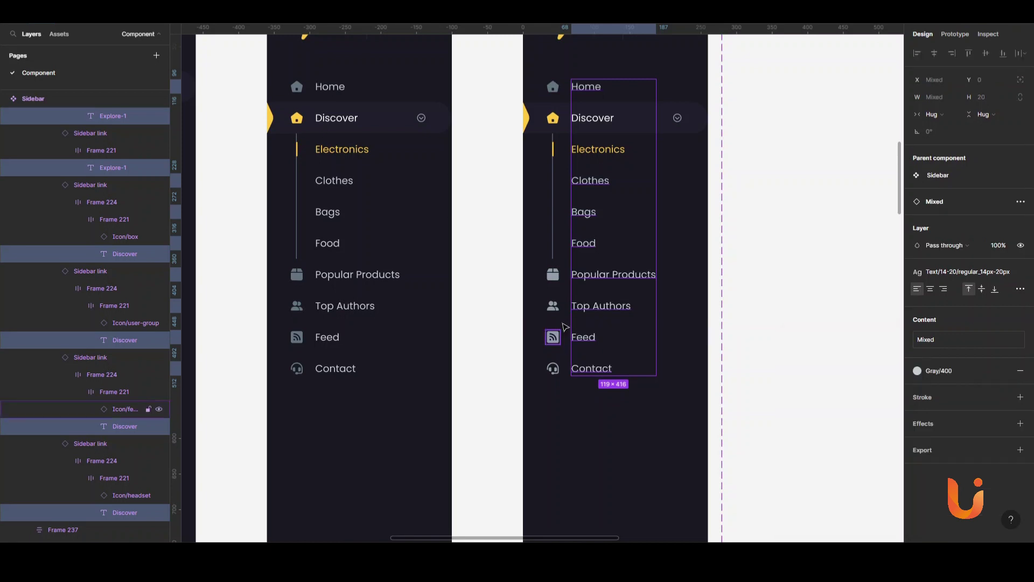
{"action": "key", "text": "shift+Tab"}
Step: Inspect the house icon, row icons and sidebar frame colour styles, including Gray/500
{"action": "left_click", "coordinate": [918, 385]}
{"action": "left_click", "coordinate": [798, 339]}
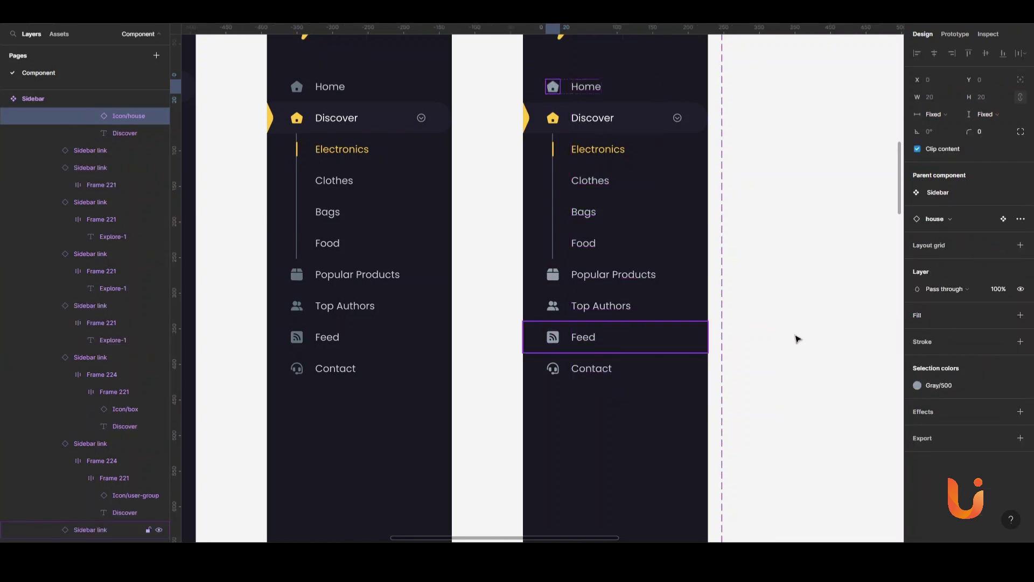
{"action": "left_click", "coordinate": [593, 278]}
{"action": "key", "text": "shift+Return"}
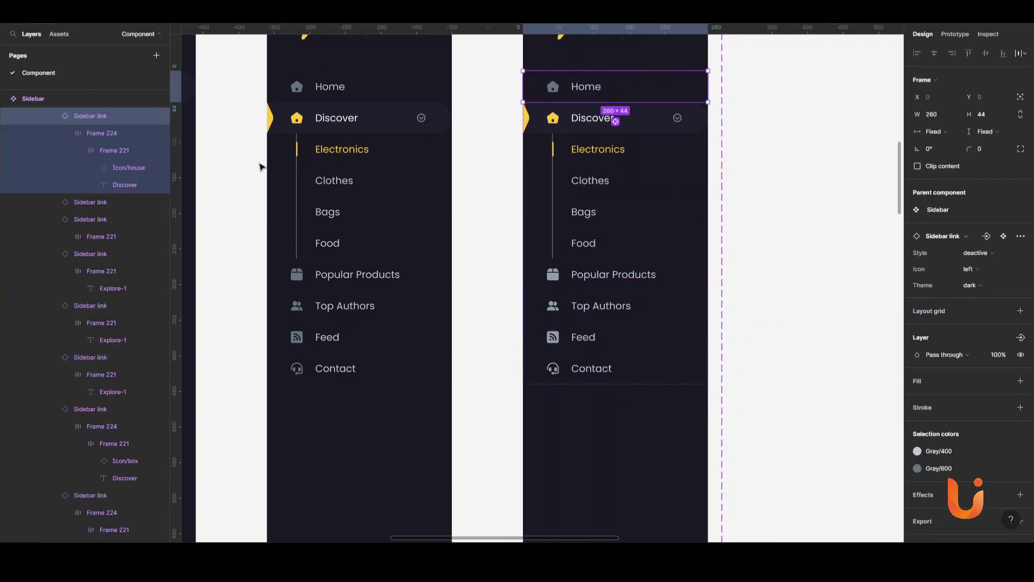
{"action": "key", "text": "shift+Return"}
{"action": "left_click", "coordinate": [917, 414]}
{"action": "left_click", "coordinate": [771, 324]}
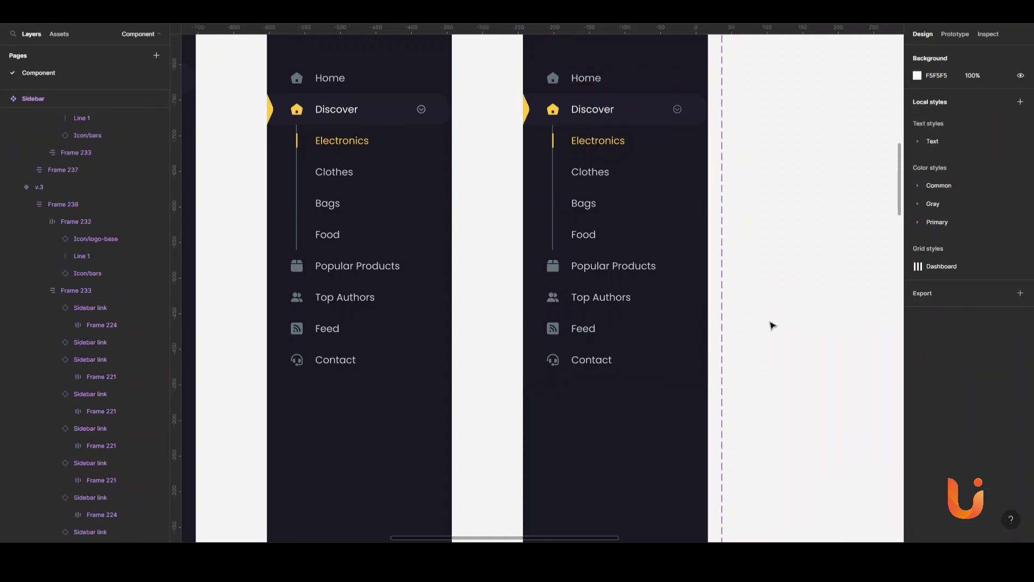
Step: Check the colour style of the Discover row's chevron and down-arrow icon
{"action": "scroll", "coordinate": [697, 153], "scroll_direction": "down", "scroll_amount": 2, "text": "ctrl"}
{"action": "scroll", "coordinate": [685, 157], "scroll_direction": "up", "scroll_amount": 5, "text": "ctrl"}
{"action": "left_click", "coordinate": [687, 157], "text": "ctrl"}
{"action": "left_click", "coordinate": [114, 325]}
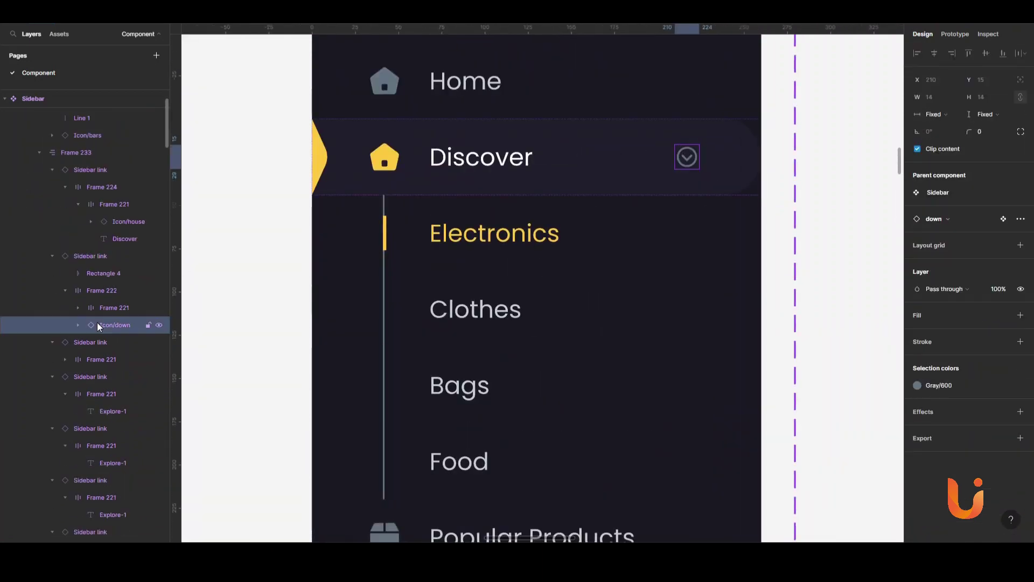
{"action": "left_click", "coordinate": [917, 386]}
{"action": "left_click", "coordinate": [758, 307]}
Step: Give the Setting and Help link text a brighter grey colour style
{"action": "scroll", "coordinate": [758, 307], "scroll_direction": "down", "scroll_amount": 3, "text": "ctrl"}
{"action": "scroll", "coordinate": [758, 306], "scroll_direction": "down", "scroll_amount": 10}
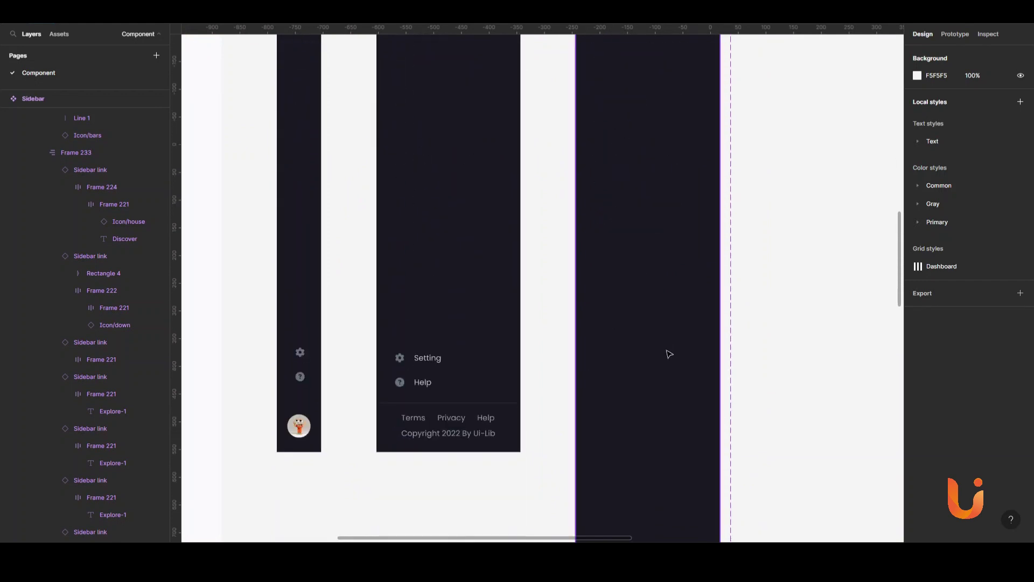
{"action": "scroll", "coordinate": [667, 353], "scroll_direction": "down", "scroll_amount": 5}
{"action": "scroll", "coordinate": [663, 364], "scroll_direction": "down", "scroll_amount": 3}
{"action": "scroll", "coordinate": [621, 306], "scroll_direction": "up", "scroll_amount": 5, "text": "ctrl"}
{"action": "left_click", "coordinate": [608, 318]}
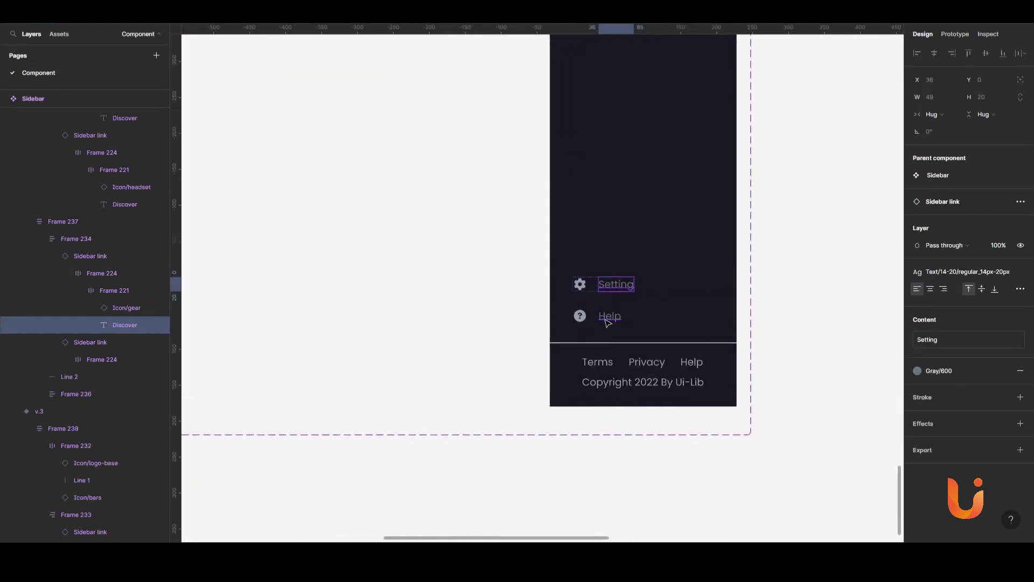
{"action": "left_click", "coordinate": [686, 289], "text": "shift"}
{"action": "scroll", "coordinate": [602, 302], "scroll_direction": "up", "scroll_amount": 3, "text": "ctrl"}
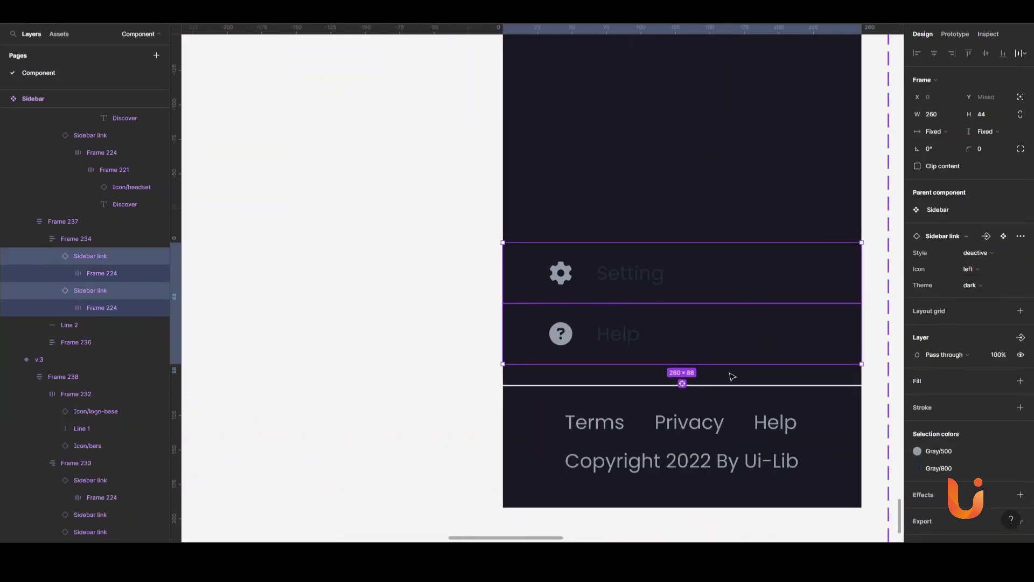
{"action": "left_click", "coordinate": [917, 451]}
{"action": "left_click", "coordinate": [838, 455]}
Step: Colour the divider line under the links Gray/300
{"action": "scroll", "coordinate": [671, 338], "scroll_direction": "down", "scroll_amount": 3}
{"action": "left_click", "coordinate": [615, 227]}
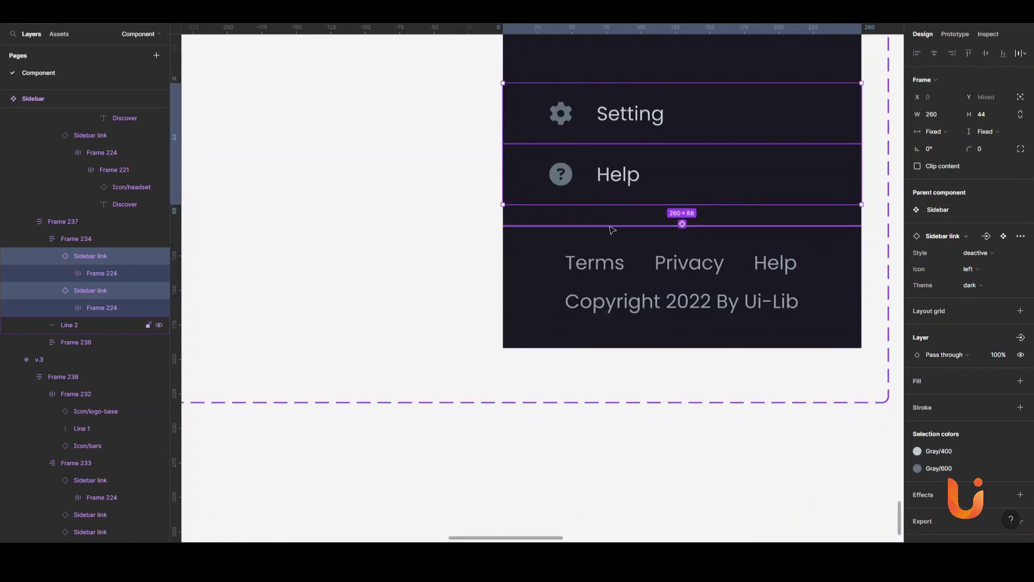
{"action": "left_click", "coordinate": [1021, 245]}
{"action": "left_click", "coordinate": [1003, 271]}
{"action": "left_click", "coordinate": [682, 293]}
{"action": "left_click", "coordinate": [577, 353]}
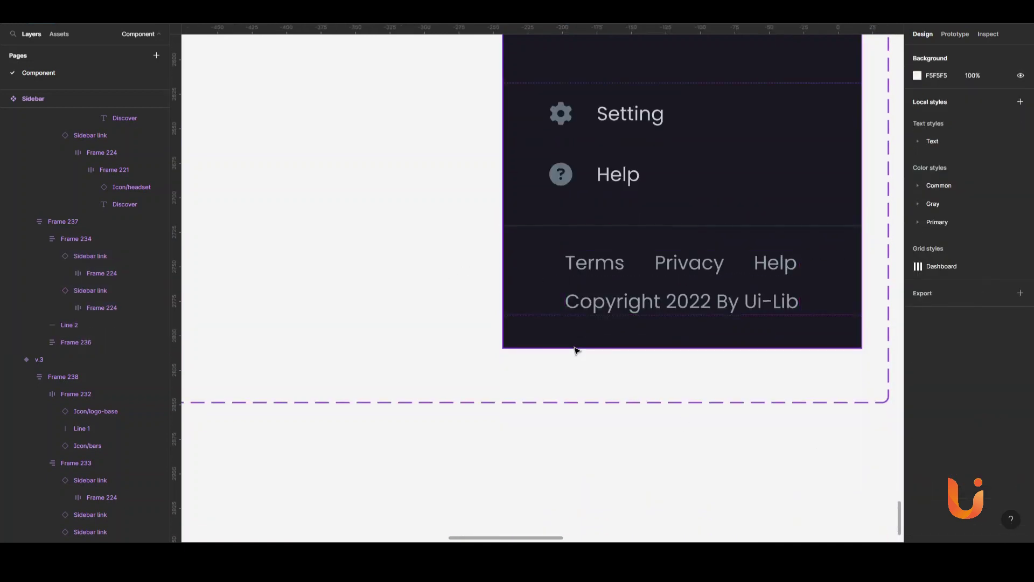
{"action": "scroll", "coordinate": [577, 353], "scroll_direction": "down", "scroll_amount": 3, "text": "ctrl"}
{"action": "scroll", "coordinate": [501, 340], "scroll_direction": "down", "scroll_amount": 2, "text": "ctrl"}
{"action": "scroll", "coordinate": [659, 315], "scroll_direction": "up", "scroll_amount": 10}
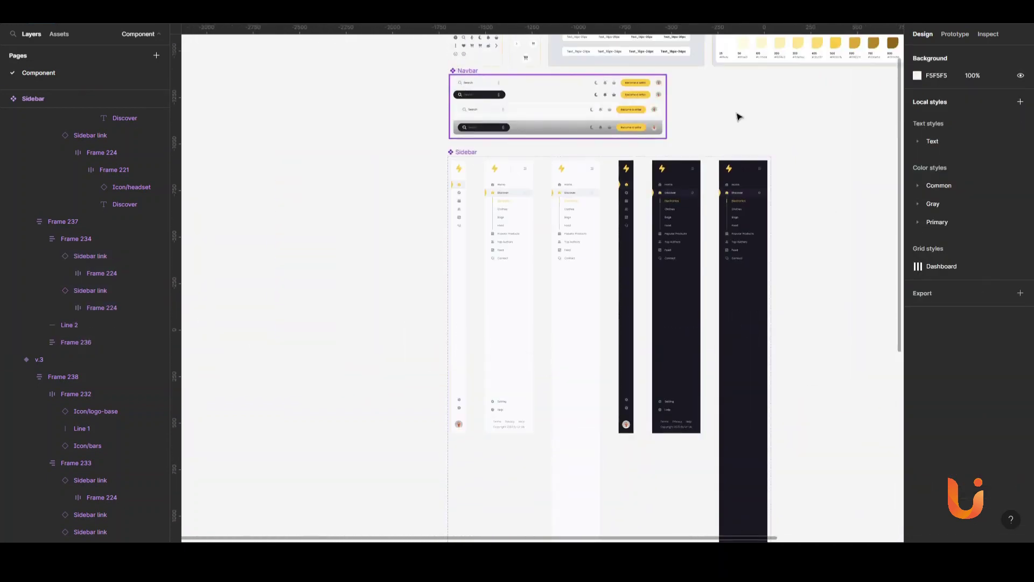
Step: Give both the Navbar and Sidebar component sets a Gray/300 fill
{"action": "scroll", "coordinate": [738, 117], "scroll_direction": "up", "scroll_amount": 5, "text": "ctrl"}
{"action": "left_click_drag", "start_coordinate": [665, 140], "coordinate": [453, 312]}
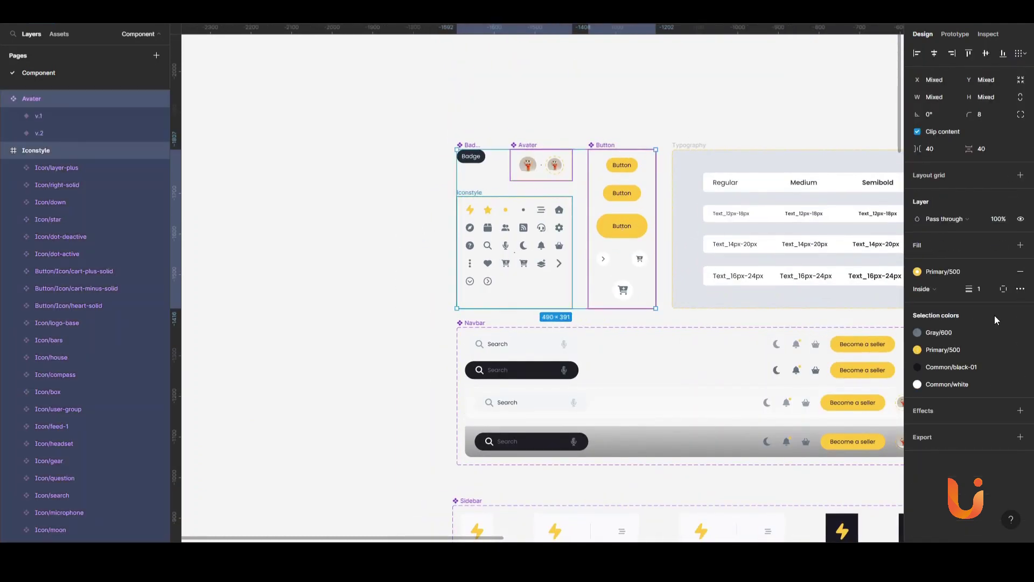
{"action": "left_click", "coordinate": [1003, 245]}
{"action": "key", "text": "Escape"}
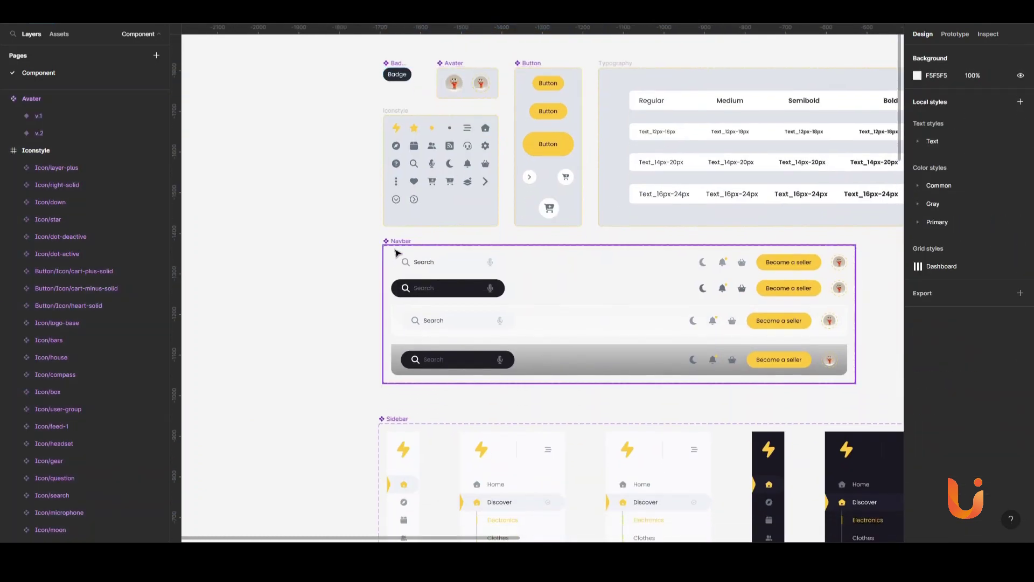
{"action": "left_click", "coordinate": [620, 302]}
{"action": "left_click", "coordinate": [1021, 358]}
{"action": "left_click", "coordinate": [970, 463]}
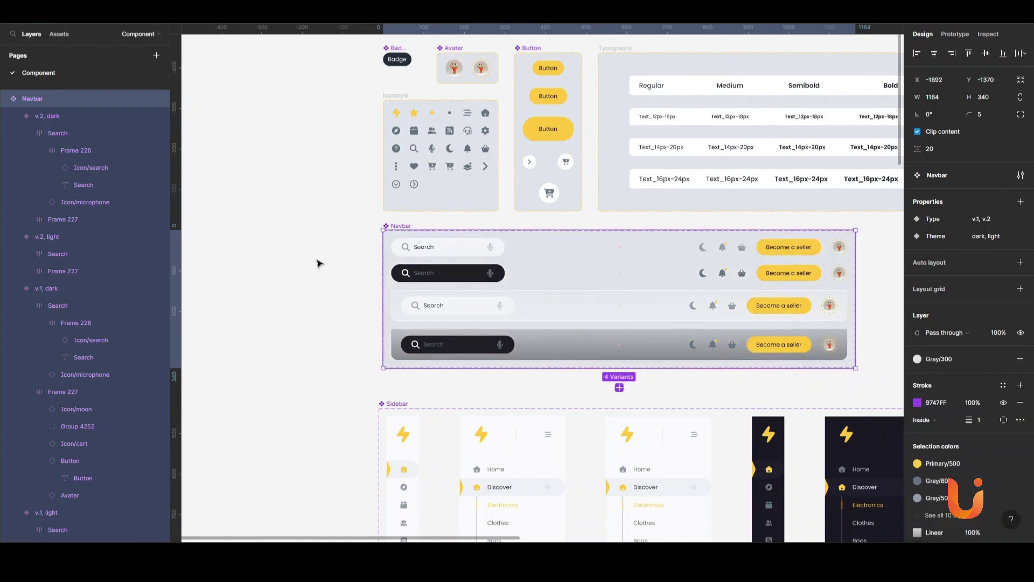
{"action": "scroll", "coordinate": [408, 152], "scroll_direction": "down", "scroll_amount": 5}
{"action": "left_click", "coordinate": [408, 152]}
{"action": "left_click", "coordinate": [1020, 341]}
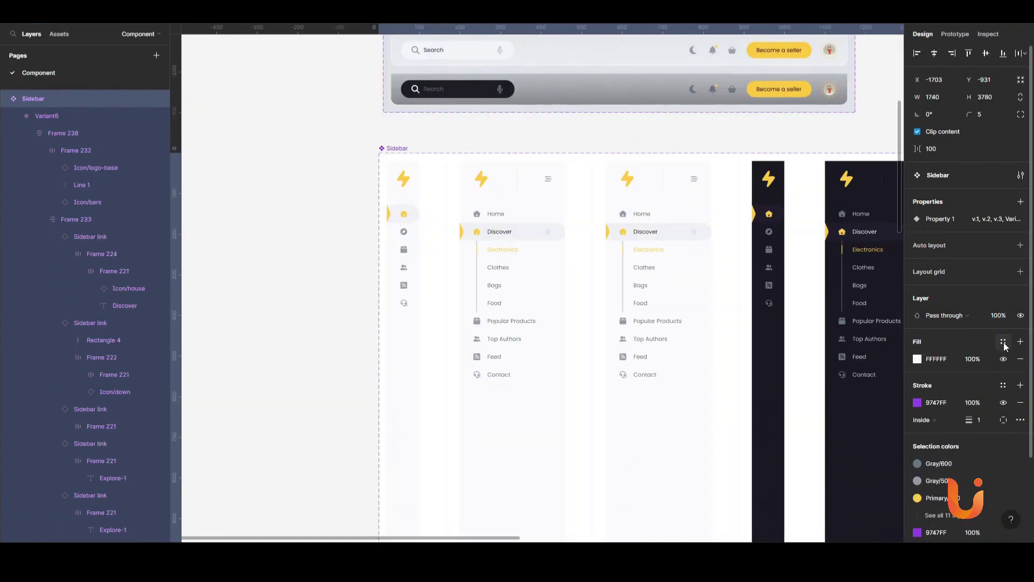
{"action": "left_click", "coordinate": [970, 446]}
{"action": "type", "text": "Type"}
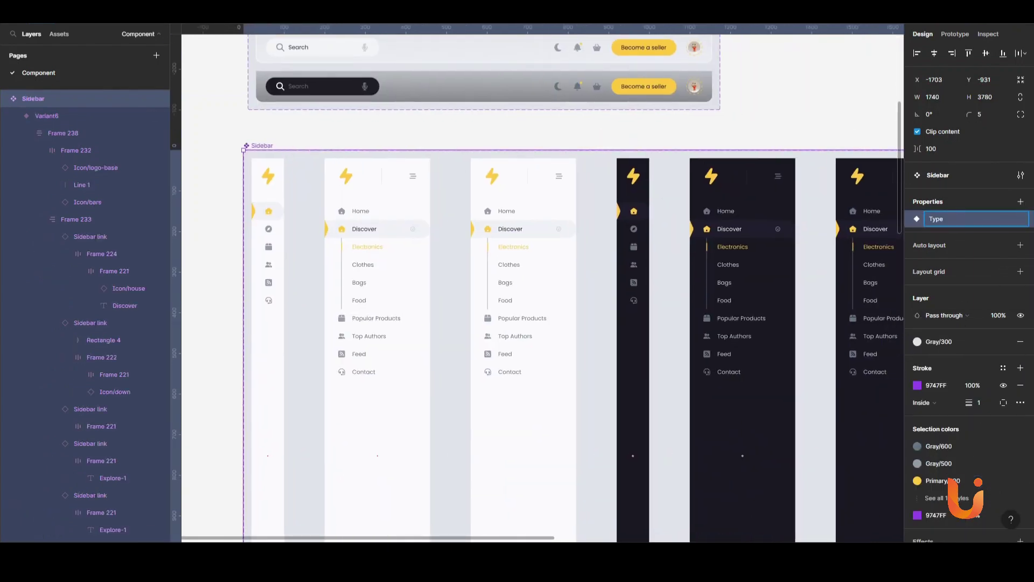
Step: Add a Theme property and set the light sidebar variants' Theme to light
{"action": "left_click", "coordinate": [1020, 201]}
{"action": "type", "text": "Theme"}
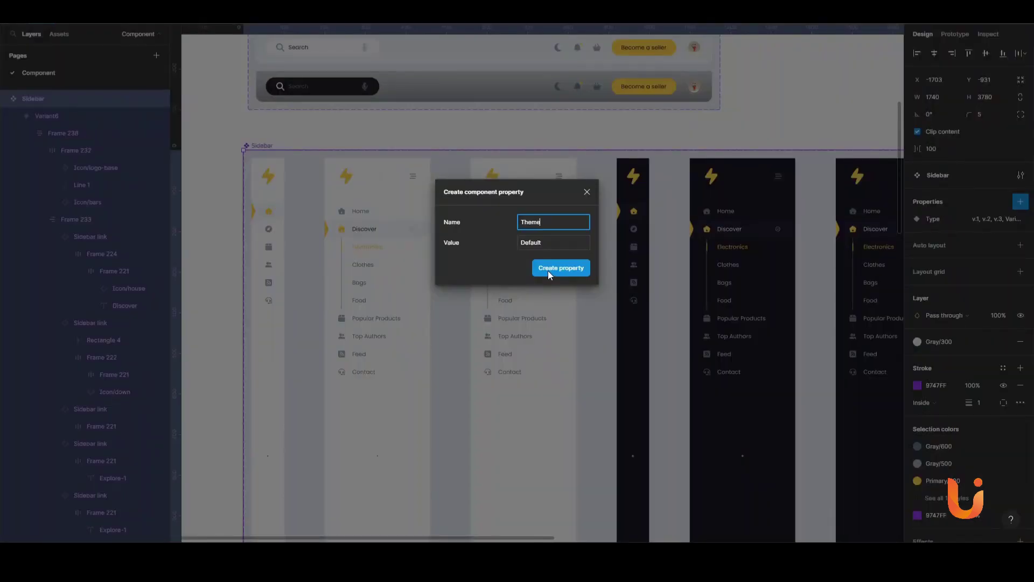
{"action": "left_click", "coordinate": [547, 270]}
{"action": "left_click", "coordinate": [291, 322]}
{"action": "left_click", "coordinate": [520, 312], "text": "shift"}
{"action": "left_click", "coordinate": [988, 290]}
{"action": "type", "text": "light"}
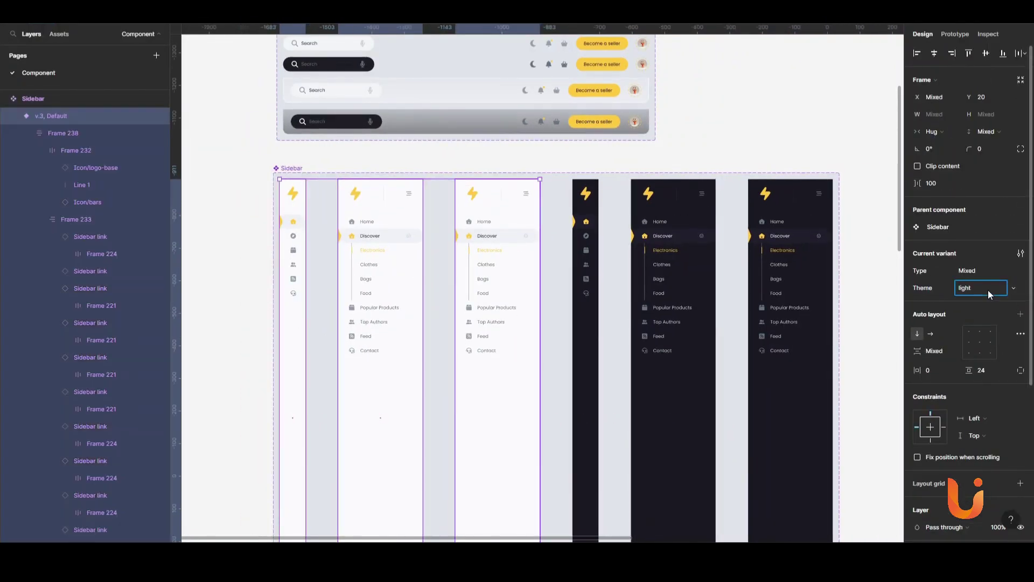
{"action": "key", "text": "Return"}
{"action": "scroll", "coordinate": [483, 344], "scroll_direction": "right", "scroll_amount": 3}
Step: Set the three dark variants' Theme to dark and confirm Type values v.3 and v.2
{"action": "left_click_drag", "start_coordinate": [483, 349], "coordinate": [897, 275]}
{"action": "type", "text": "rk"}
{"action": "key", "text": "Return"}
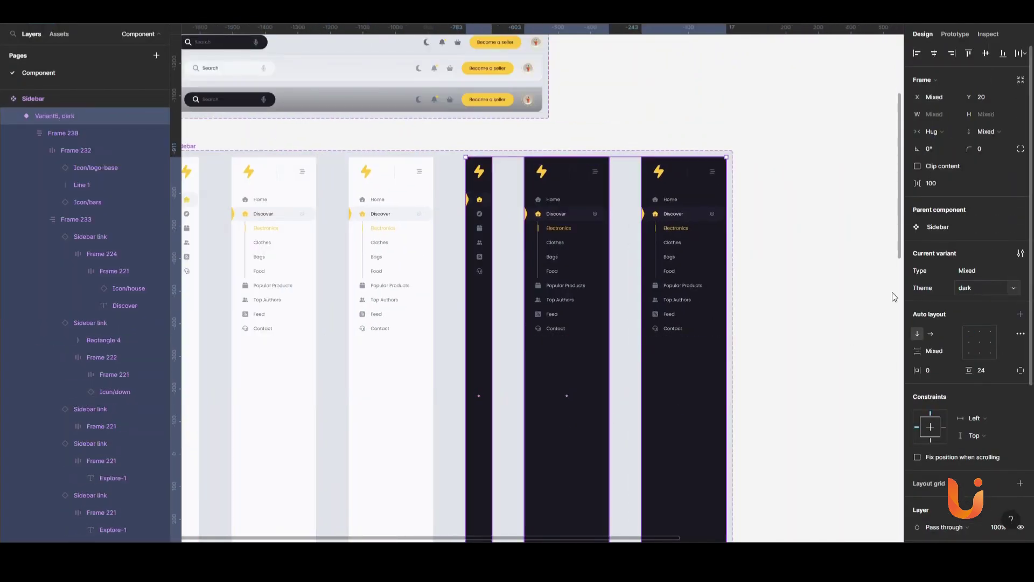
{"action": "key", "text": "minus"}
{"action": "key", "text": "Return"}
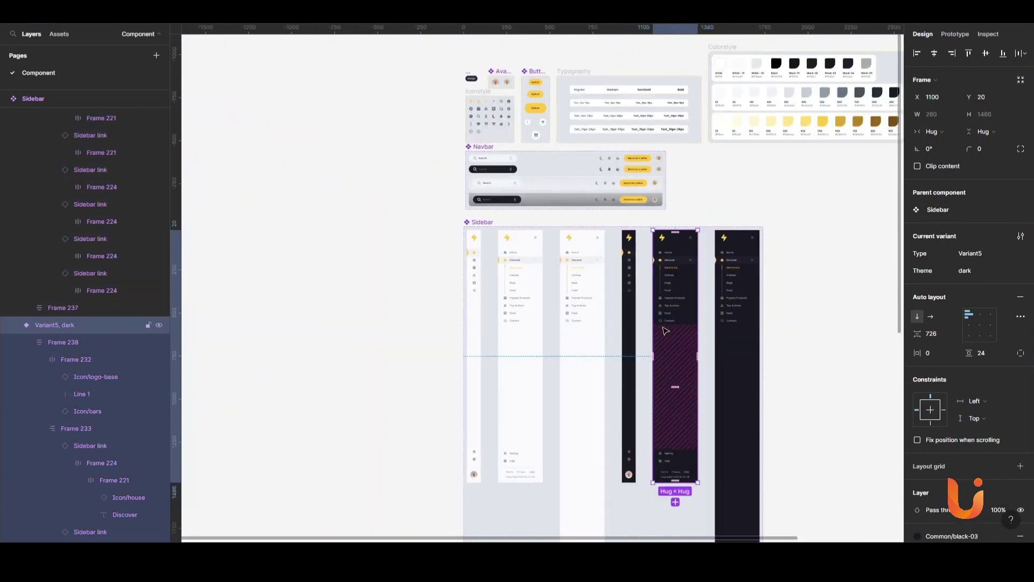
{"action": "key", "text": "Return"}
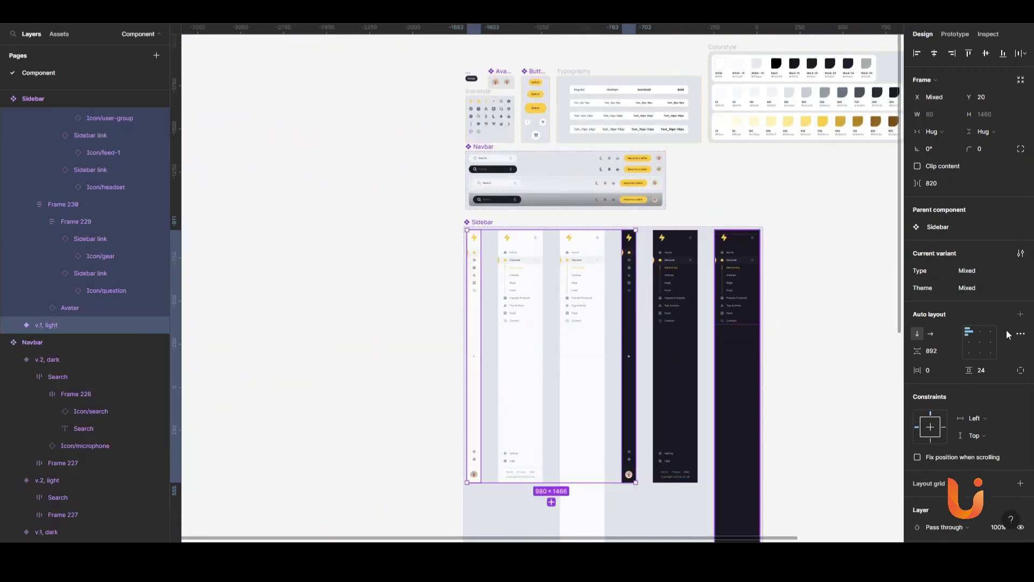
{"action": "key", "text": "Escape"}
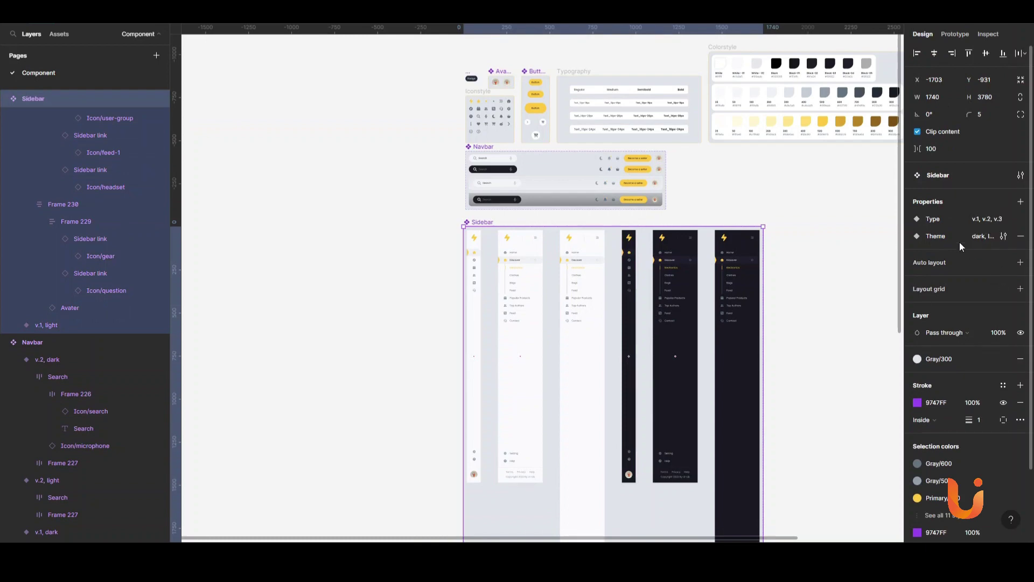
{"action": "scroll", "coordinate": [794, 222], "scroll_direction": "down", "scroll_amount": 2}
Step: Place a new standalone text label on the canvas next to the dark sidebar
{"action": "left_click", "coordinate": [686, 264]}
{"action": "scroll", "coordinate": [686, 280], "scroll_direction": "down", "scroll_amount": 2}
{"action": "scroll", "coordinate": [681, 279], "scroll_direction": "down", "scroll_amount": 2}
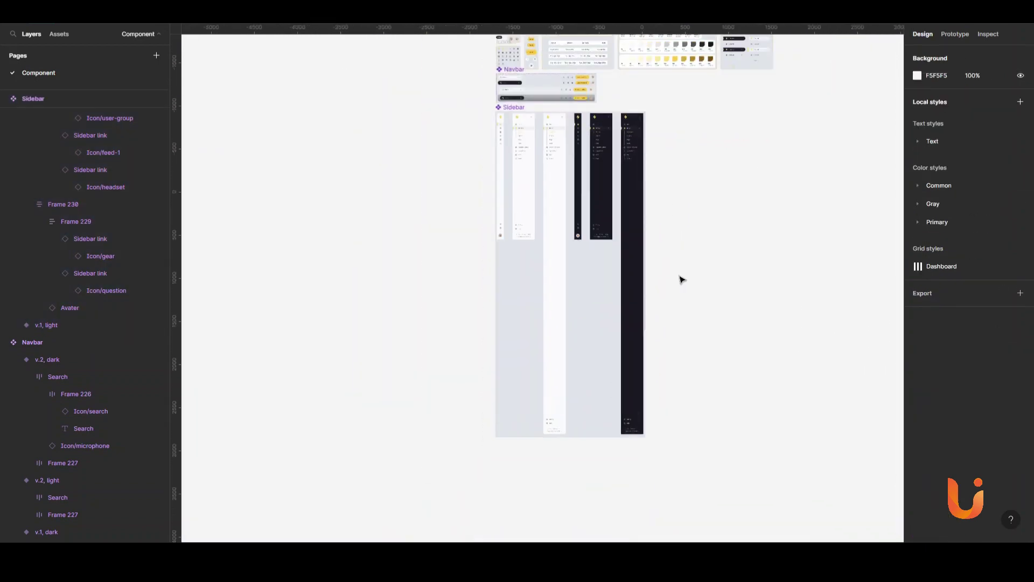
{"action": "scroll", "coordinate": [681, 279], "scroll_direction": "up", "scroll_amount": 2}
{"action": "scroll", "coordinate": [674, 266], "scroll_direction": "up", "scroll_amount": 2}
{"action": "scroll", "coordinate": [593, 247], "scroll_direction": "up", "scroll_amount": 5}
{"action": "key", "text": "t"}
{"action": "left_click", "coordinate": [567, 239]}
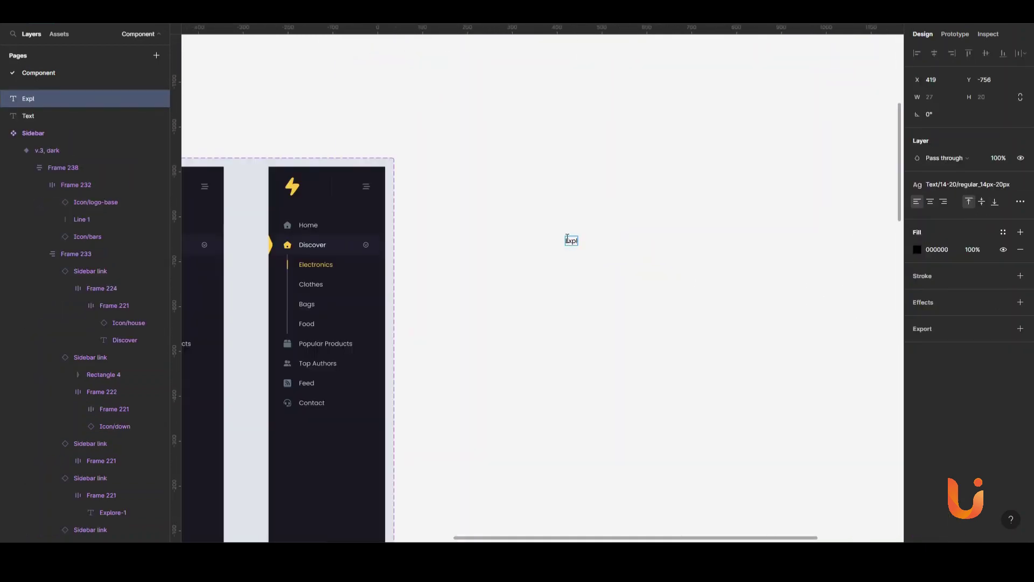
{"action": "key", "text": "Escape"}
{"action": "scroll", "coordinate": [644, 201], "scroll_direction": "up", "scroll_amount": 3}
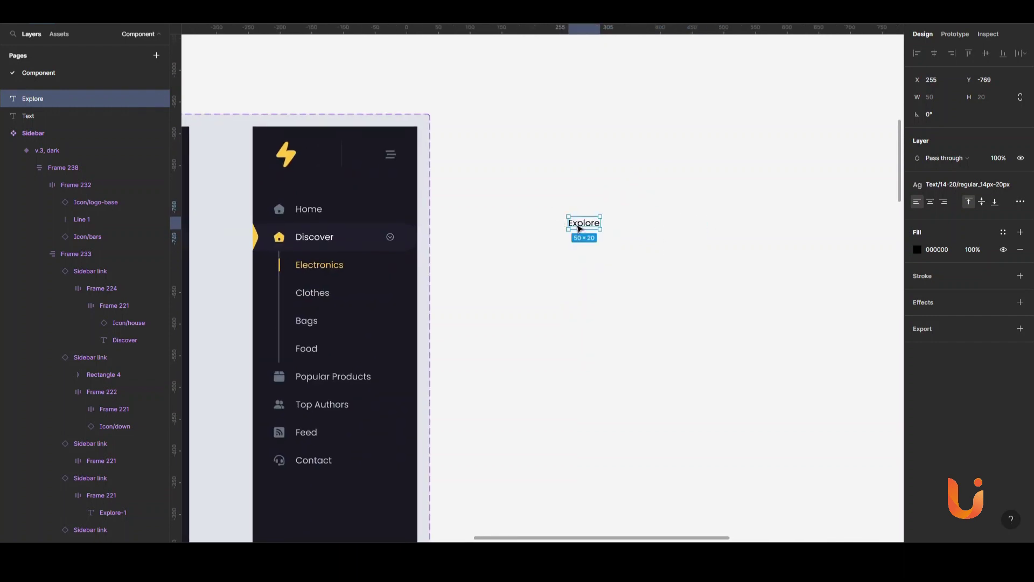
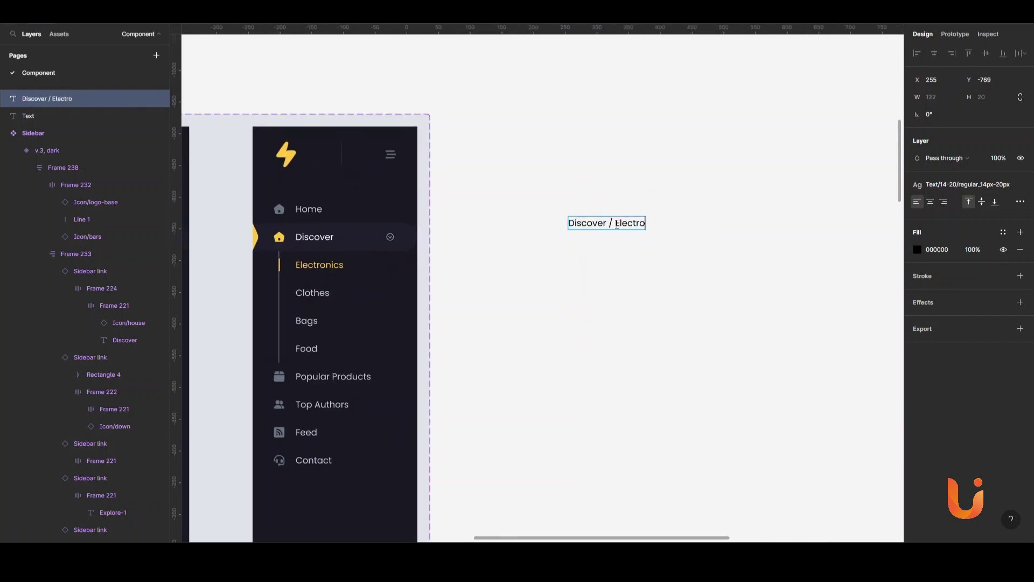
Step: Finish the 'Discover / Electronics' breadcrumb text and colour it Gray/600
{"action": "type", "text": "nics"}
{"action": "key", "text": "Escape"}
{"action": "scroll", "coordinate": [556, 197], "scroll_direction": "right", "scroll_amount": 2}
{"action": "mouse_move", "coordinate": [961, 303]}
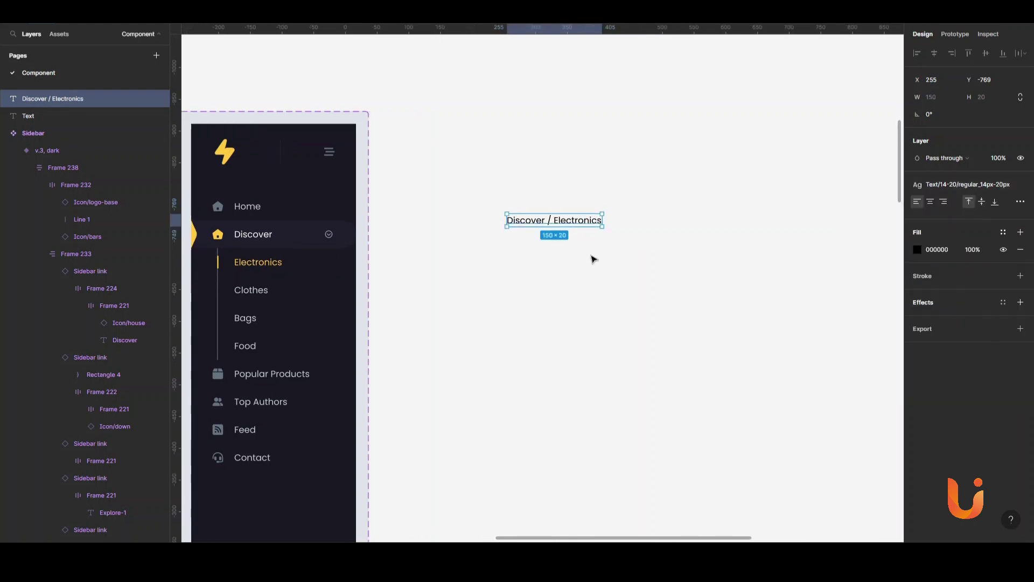
{"action": "left_click", "coordinate": [1005, 236]}
{"action": "left_click", "coordinate": [943, 388]}
Step: Copy the breadcrumb below itself and retype it as 'Best Selling Electronics Products - Weekly Update'
{"action": "left_click_drag", "start_coordinate": [542, 224], "coordinate": [543, 245]}
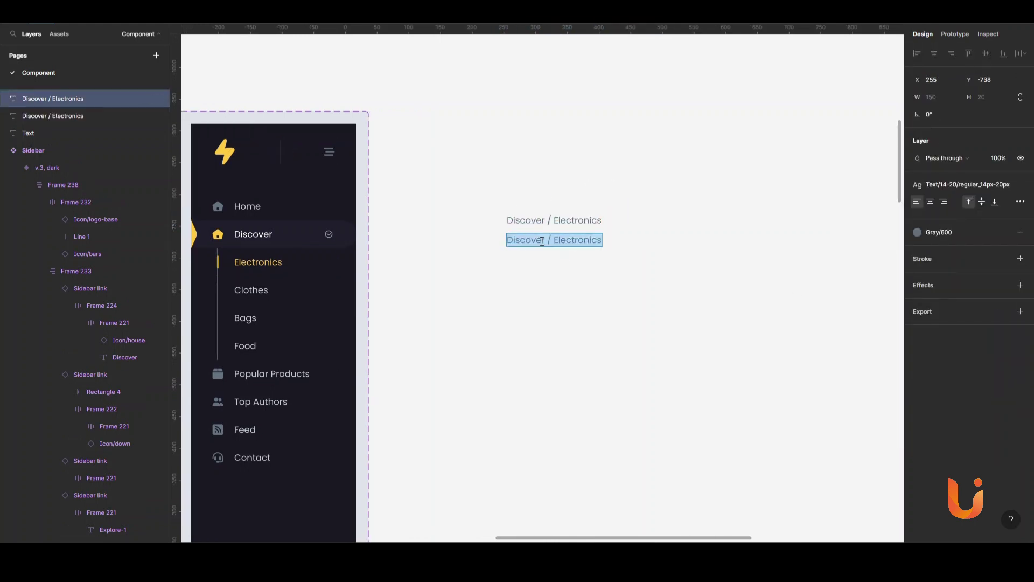
{"action": "scroll", "coordinate": [600, 258], "scroll_direction": "up", "scroll_amount": 2}
{"action": "type", "text": "Best Selling Products - Weekly Upd"}
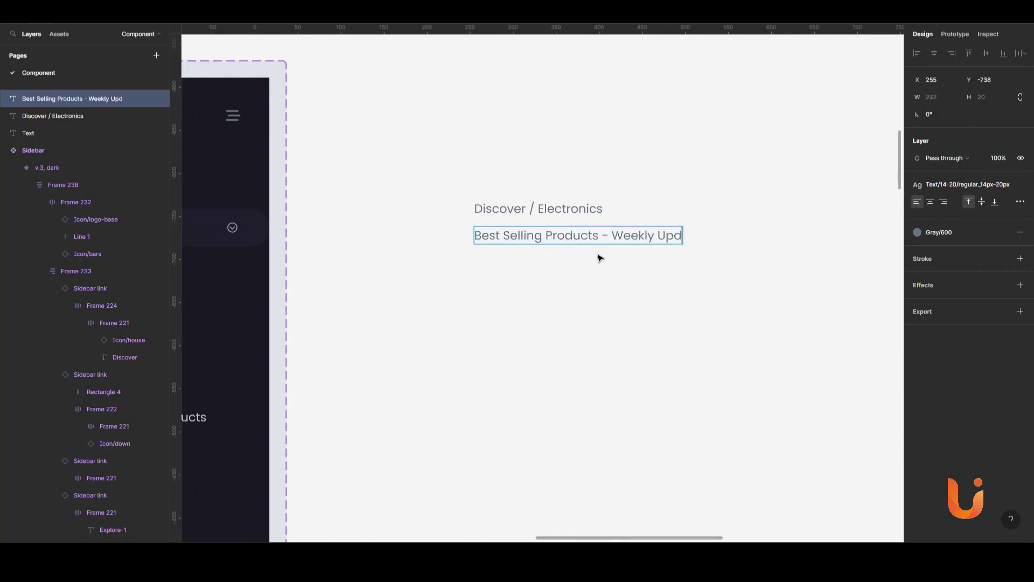
{"action": "type", "text": "ate"}
{"action": "key", "text": "Escape"}
{"action": "scroll", "coordinate": [466, 152], "scroll_direction": "left", "scroll_amount": 5}
{"action": "double_click", "coordinate": [679, 225]}
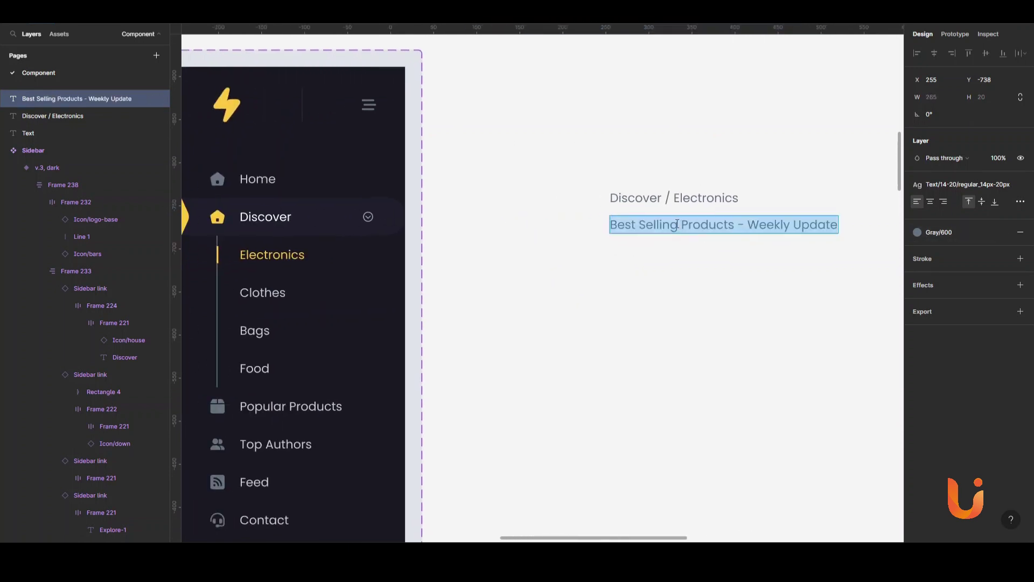
{"action": "left_click", "coordinate": [681, 225]}
{"action": "key", "text": "Escape"}
{"action": "scroll", "coordinate": [708, 187], "scroll_direction": "right", "scroll_amount": 3}
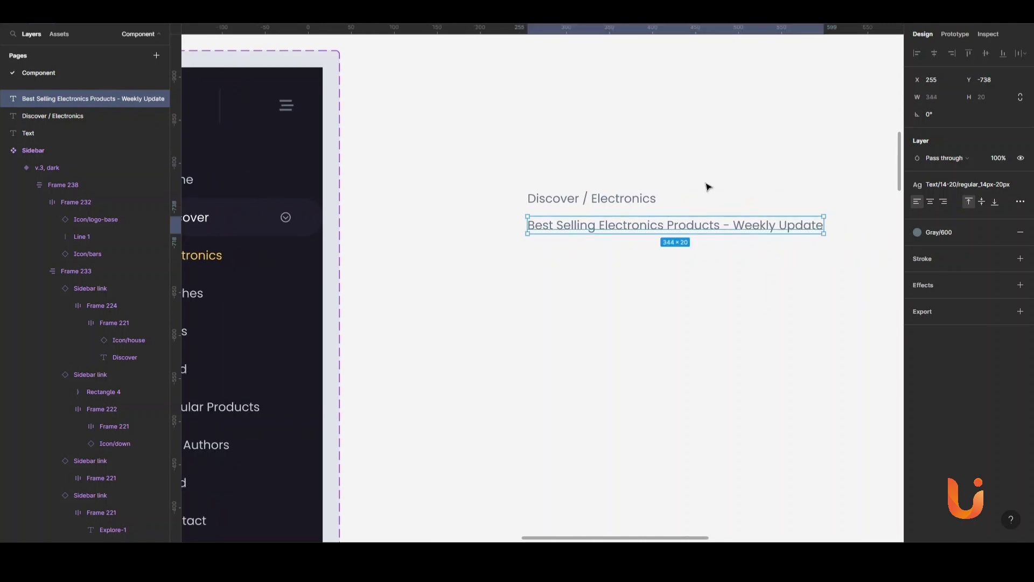
Step: Style the heading SemiBold, size 18, Gray/800, and add its closing period
{"action": "left_click", "coordinate": [1020, 185]}
{"action": "left_click", "coordinate": [992, 222]}
{"action": "type", "text": "18"}
{"action": "left_click", "coordinate": [933, 215]}
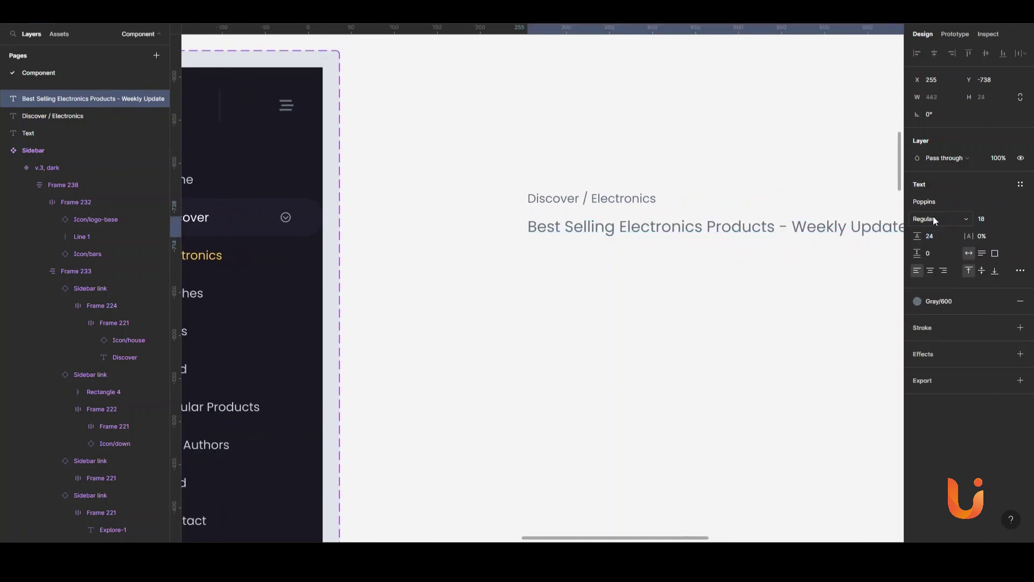
{"action": "left_click", "coordinate": [918, 301]}
{"action": "left_click", "coordinate": [957, 448]}
{"action": "key", "text": "Escape"}
{"action": "double_click", "coordinate": [761, 215]}
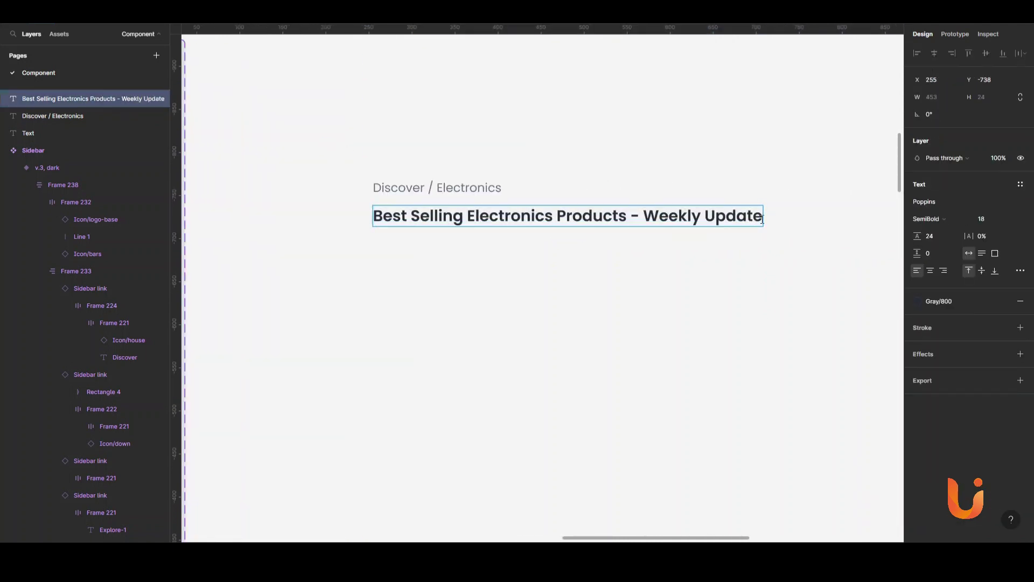
{"action": "type", "text": "."}
{"action": "key", "text": "Escape"}
Step: Wrap breadcrumb and heading in an auto-layout frame beside the sidebar, named Header, as a component
{"action": "left_click", "coordinate": [423, 196], "text": "shift"}
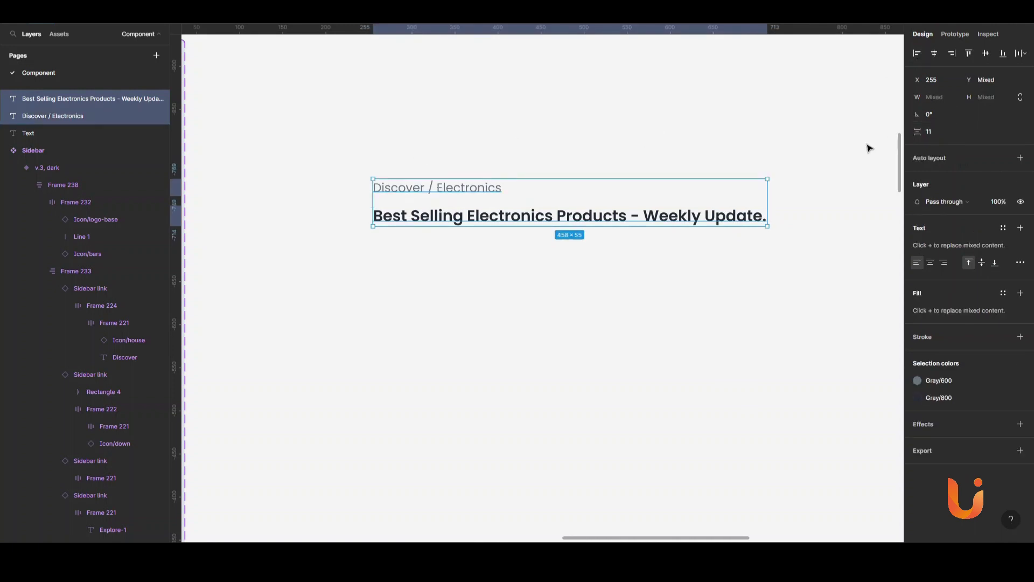
{"action": "key", "text": "shift+a"}
{"action": "scroll", "coordinate": [631, 203], "scroll_direction": "down", "scroll_amount": 3}
{"action": "left_click_drag", "start_coordinate": [630, 203], "coordinate": [557, 127]}
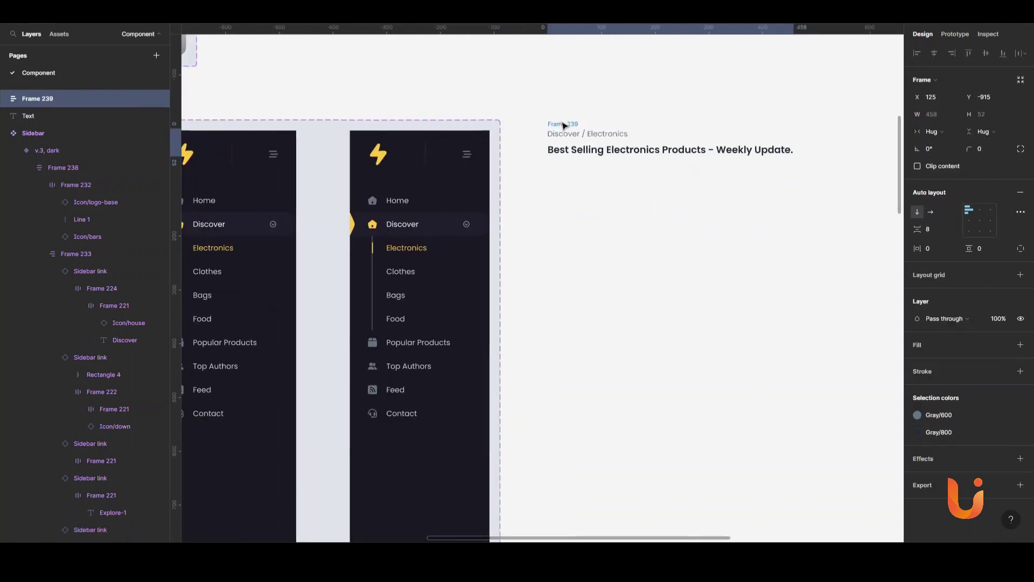
{"action": "scroll", "coordinate": [564, 129], "scroll_direction": "up", "scroll_amount": 3}
{"action": "left_click", "coordinate": [531, 97]}
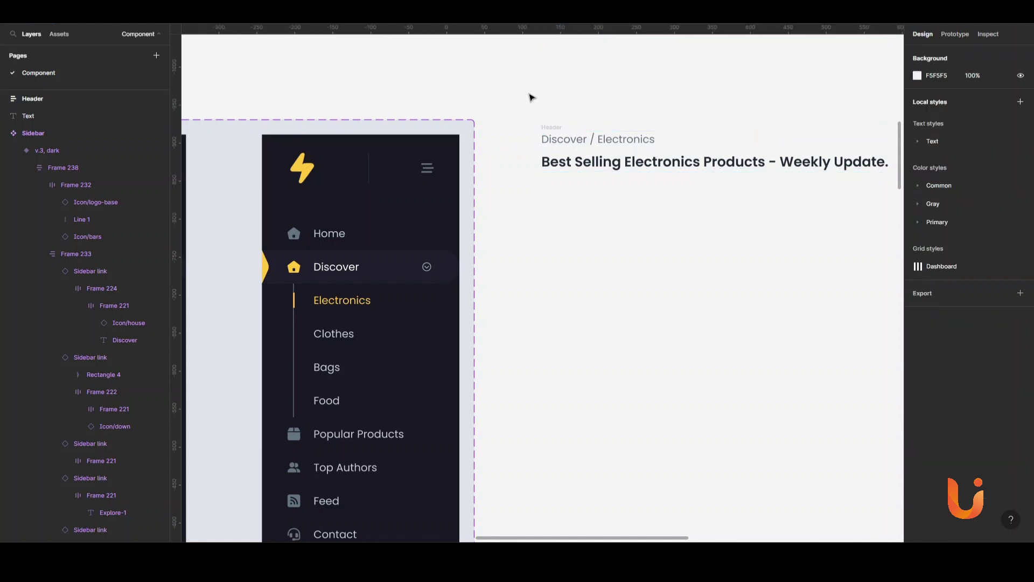
{"action": "key", "text": "ctrl+alt+k"}
{"action": "scroll", "coordinate": [576, 191], "scroll_direction": "down", "scroll_amount": 2}
{"action": "scroll", "coordinate": [575, 192], "scroll_direction": "down", "scroll_amount": 1}
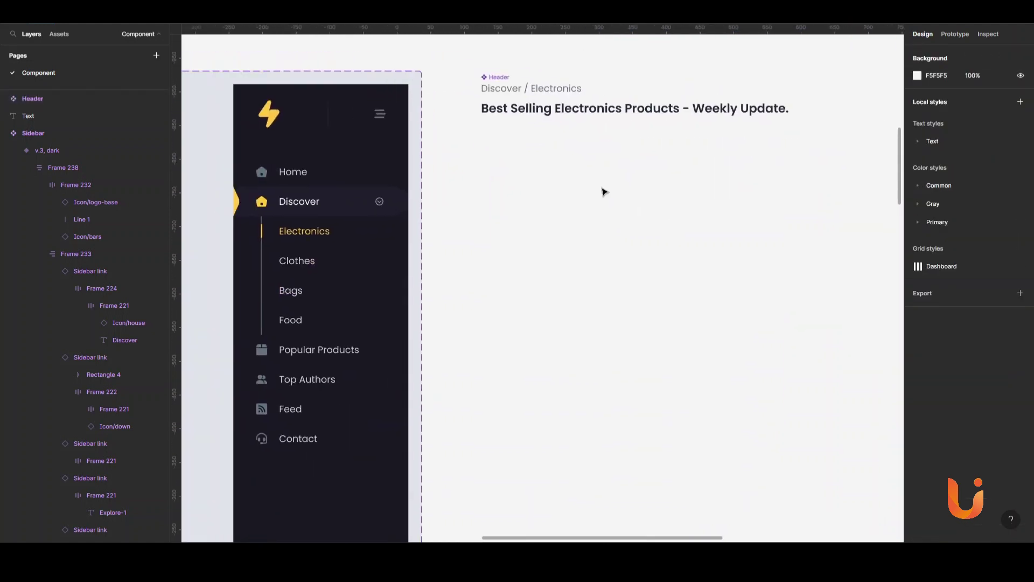
Step: Show the local components and duplicate the All badge
{"action": "key", "text": "alt+2"}
{"action": "scroll", "coordinate": [590, 143], "scroll_direction": "right", "scroll_amount": 3}
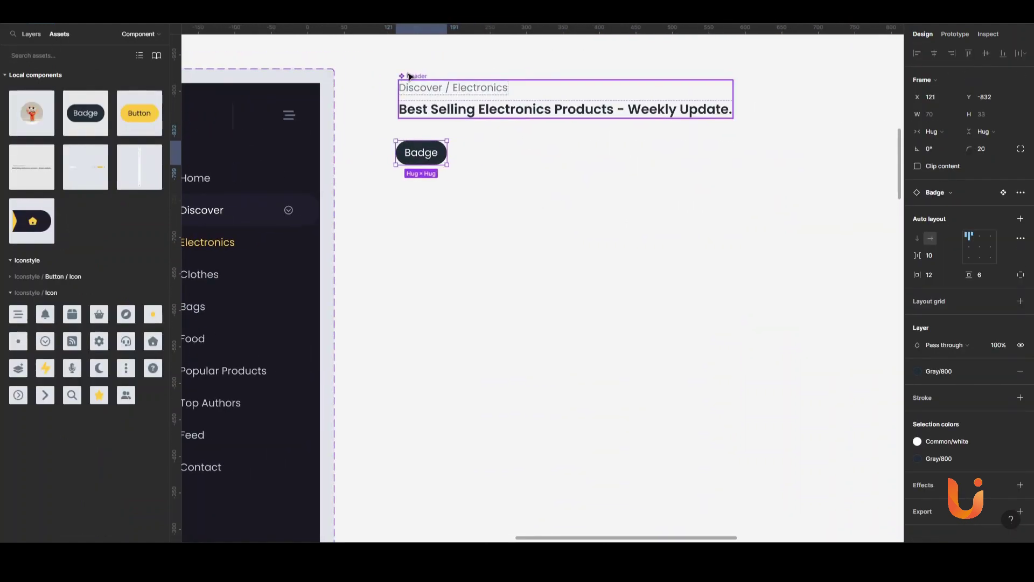
{"action": "scroll", "coordinate": [426, 153], "scroll_direction": "up", "scroll_amount": 3, "text": "ctrl"}
{"action": "double_click", "coordinate": [425, 153]}
{"action": "type", "text": "All"}
{"action": "left_click", "coordinate": [418, 153]}
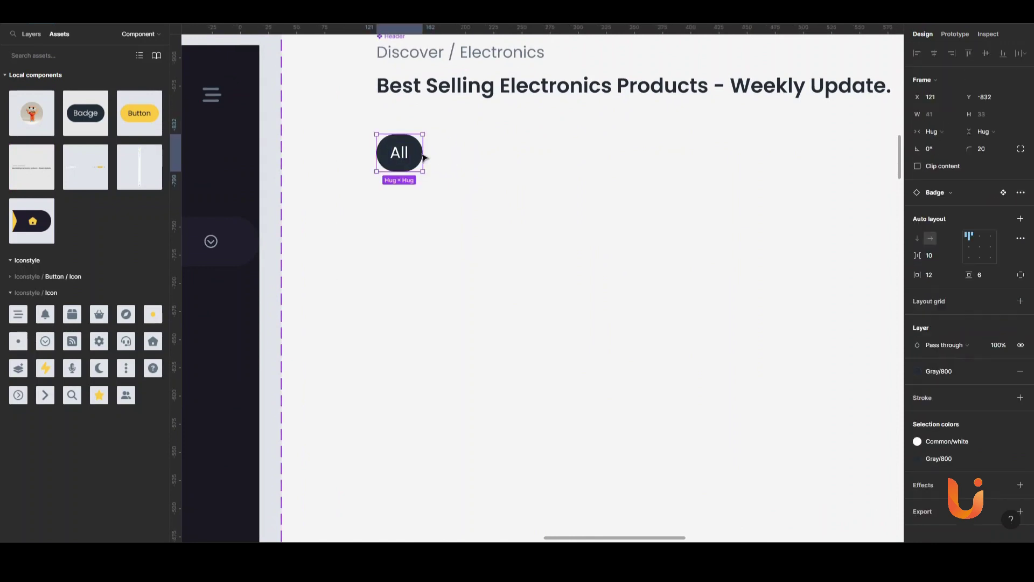
{"action": "key", "text": "ctrl+d"}
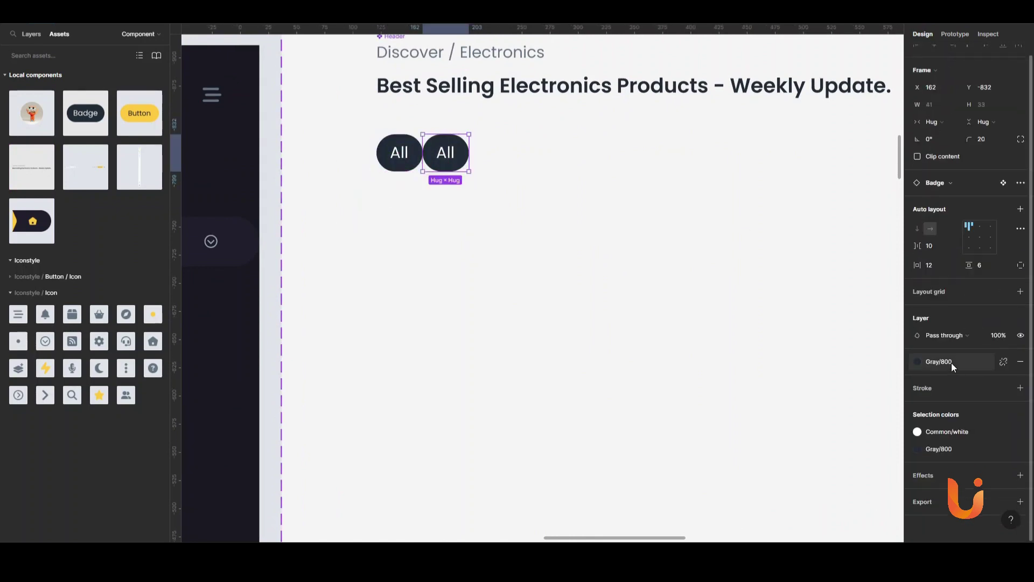
Step: Make the copy a Clothes badge with Gray/100 fill and Gray/600 text, in an auto-layout row with All
{"action": "left_click", "coordinate": [952, 364]}
{"action": "left_click", "coordinate": [964, 455]}
{"action": "left_click", "coordinate": [917, 452]}
{"action": "left_click", "coordinate": [820, 476]}
{"action": "scroll", "coordinate": [472, 151], "scroll_direction": "up", "scroll_amount": 2, "text": "ctrl"}
{"action": "double_click", "coordinate": [511, 192]}
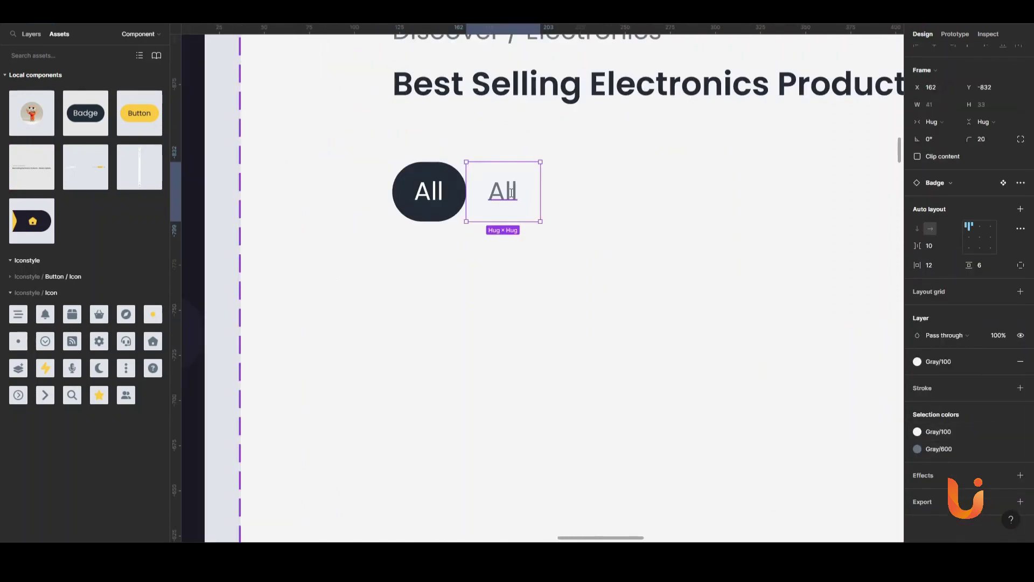
{"action": "type", "text": "Clothes"}
{"action": "left_click_drag", "start_coordinate": [550, 227], "coordinate": [425, 205]}
{"action": "key", "text": "shift+a"}
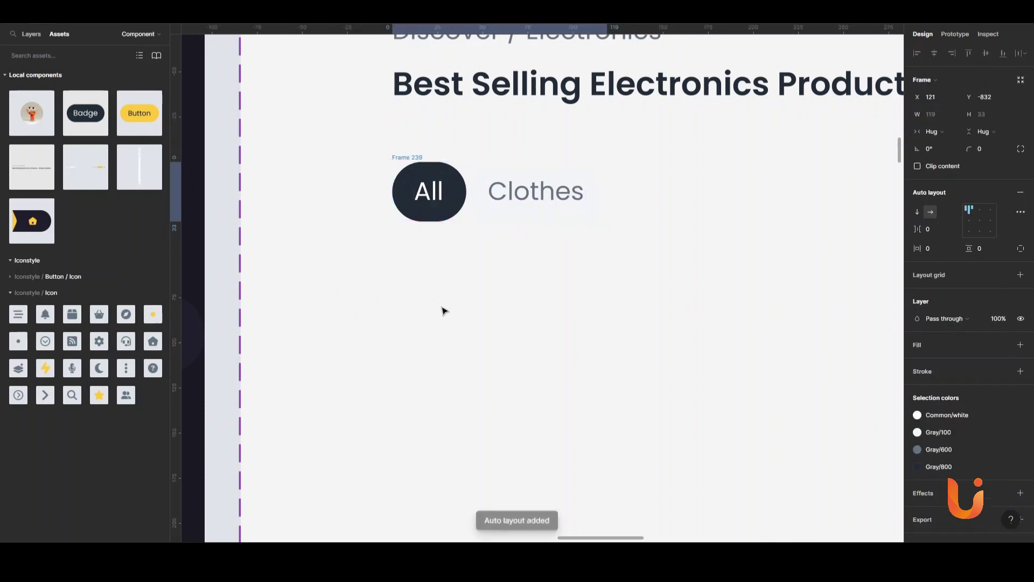
Step: Add Grocery and Furniture badges after Clothes
{"action": "left_click", "coordinate": [534, 216]}
{"action": "key", "text": "ctrl+d"}
{"action": "key", "text": "Return"}
{"action": "key", "text": "Return"}
{"action": "scroll", "coordinate": [584, 247], "scroll_direction": "up", "scroll_amount": 2, "text": "ctrl"}
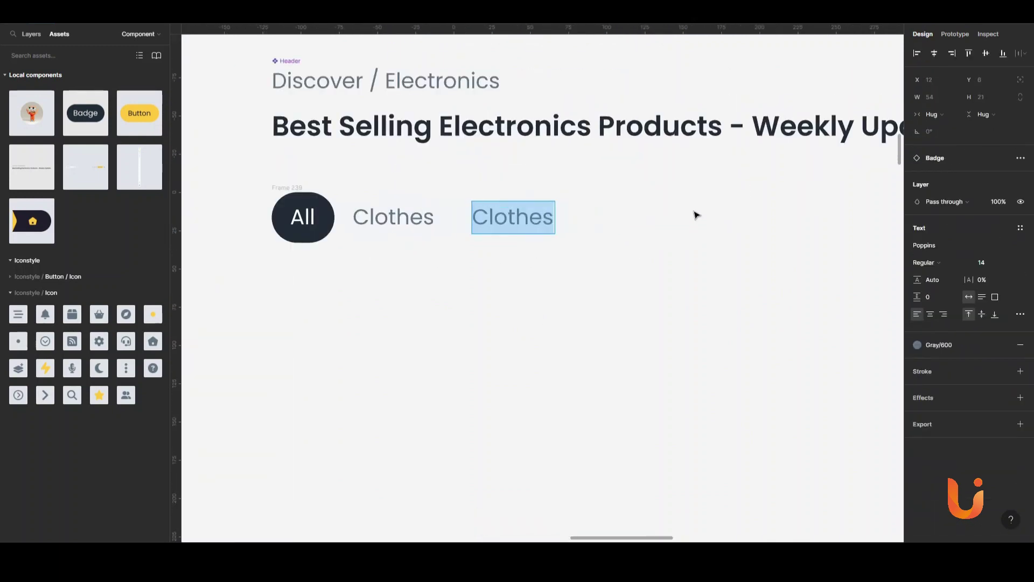
{"action": "key", "text": "Escape"}
{"action": "key", "text": "ctrl+v"}
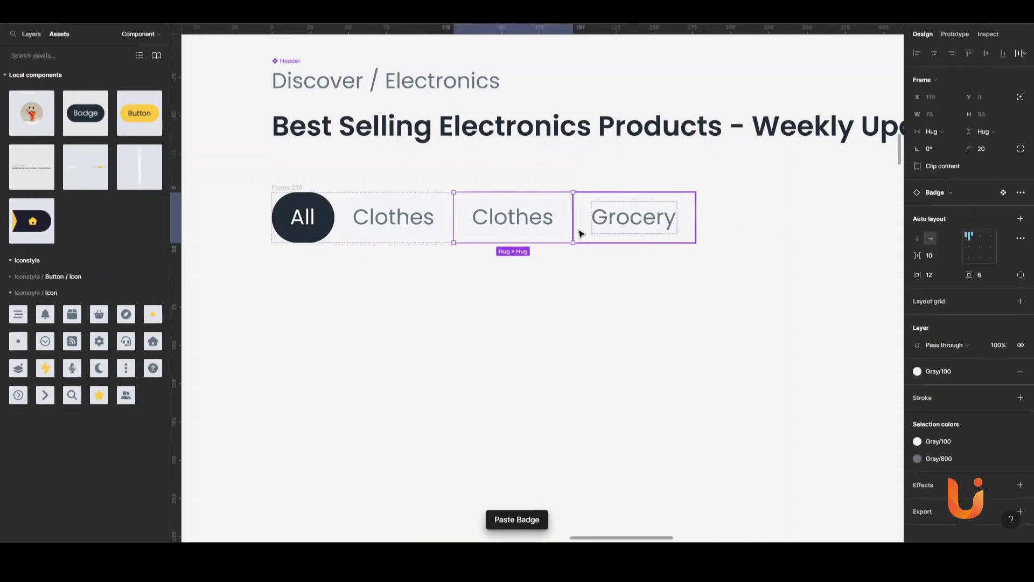
{"action": "left_click_drag", "start_coordinate": [560, 221], "coordinate": [619, 219]}
{"action": "double_click", "coordinate": [619, 219]}
{"action": "type", "text": "Furniture"}
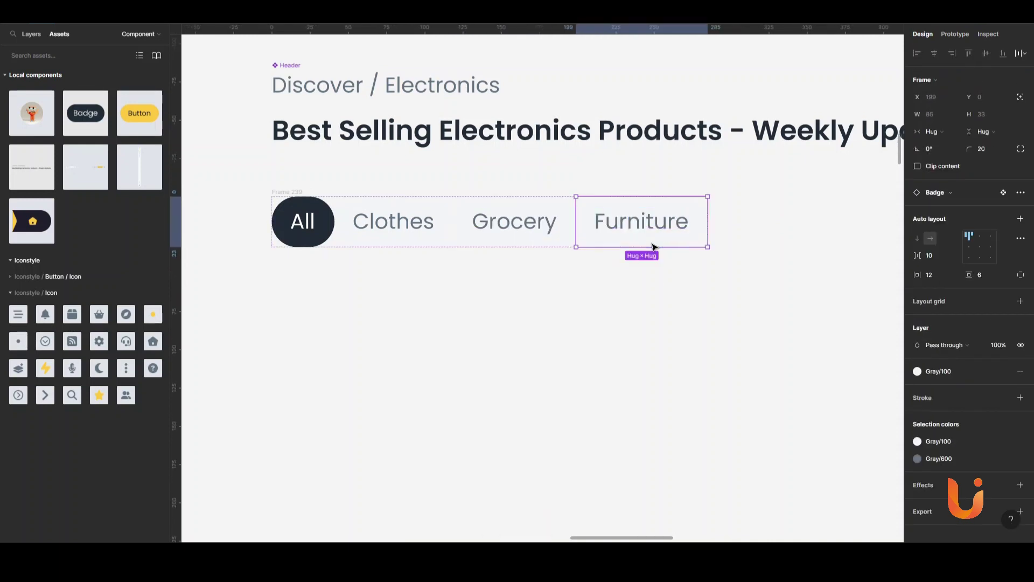
Step: Add Bags and Beauty & Makeup badges to the row
{"action": "key", "text": "ctrl+d"}
{"action": "key", "text": "Return"}
{"action": "key", "text": "Return"}
{"action": "type", "text": "Bags"}
{"action": "scroll", "coordinate": [445, 311], "scroll_direction": "right", "scroll_amount": 5}
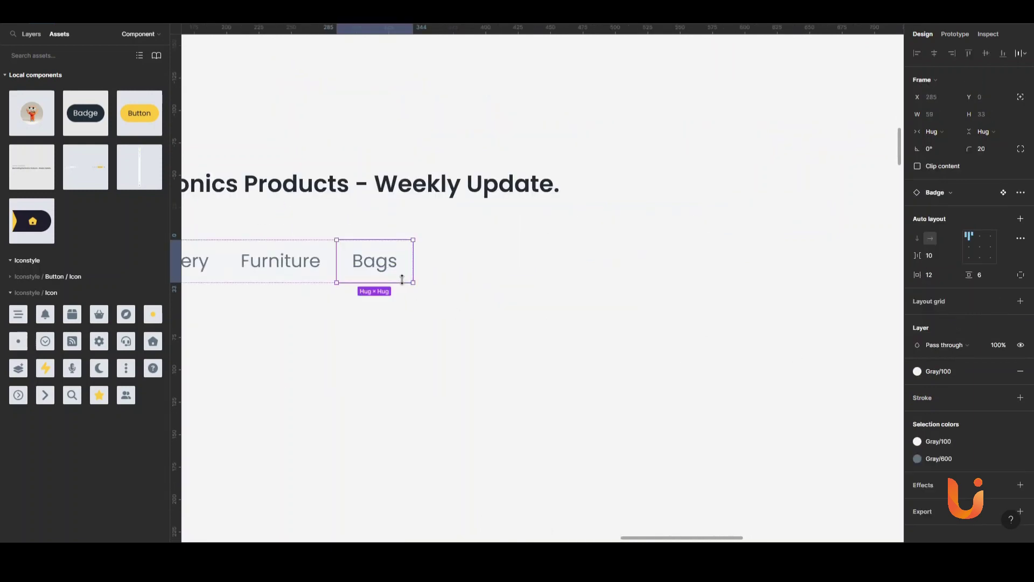
{"action": "key", "text": "ctrl+d"}
{"action": "double_click", "coordinate": [447, 262]}
{"action": "type", "text": "Beauty & Makeup"}
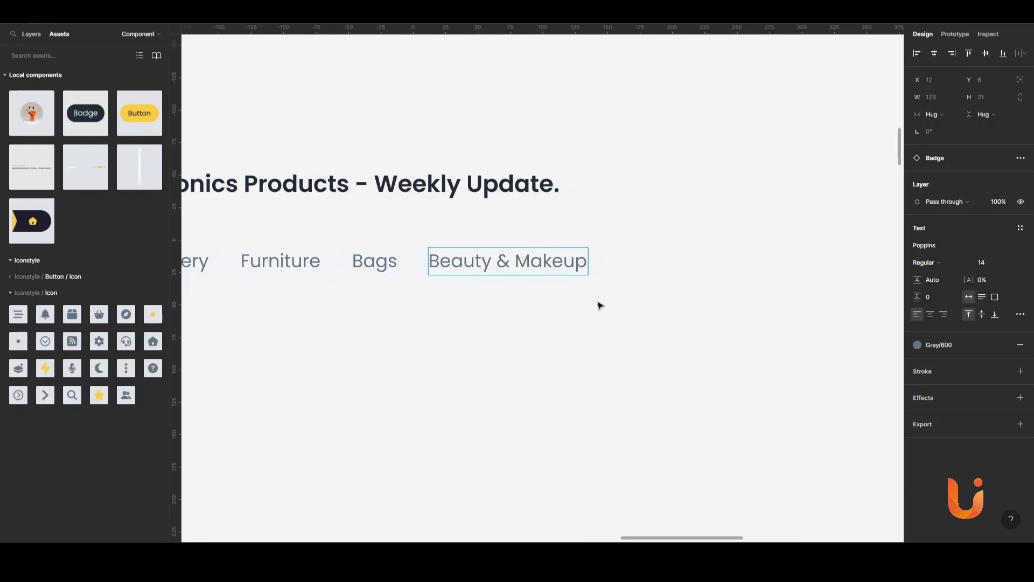
{"action": "key", "text": "Escape"}
Step: Add Food and Baby care badges after Beauty & Makeup
{"action": "key", "text": "ctrl+c"}
{"action": "key", "text": "ctrl+v"}
{"action": "scroll", "coordinate": [712, 298], "scroll_direction": "down", "scroll_amount": 2}
{"action": "key", "text": "Return"}
{"action": "key", "text": "Return"}
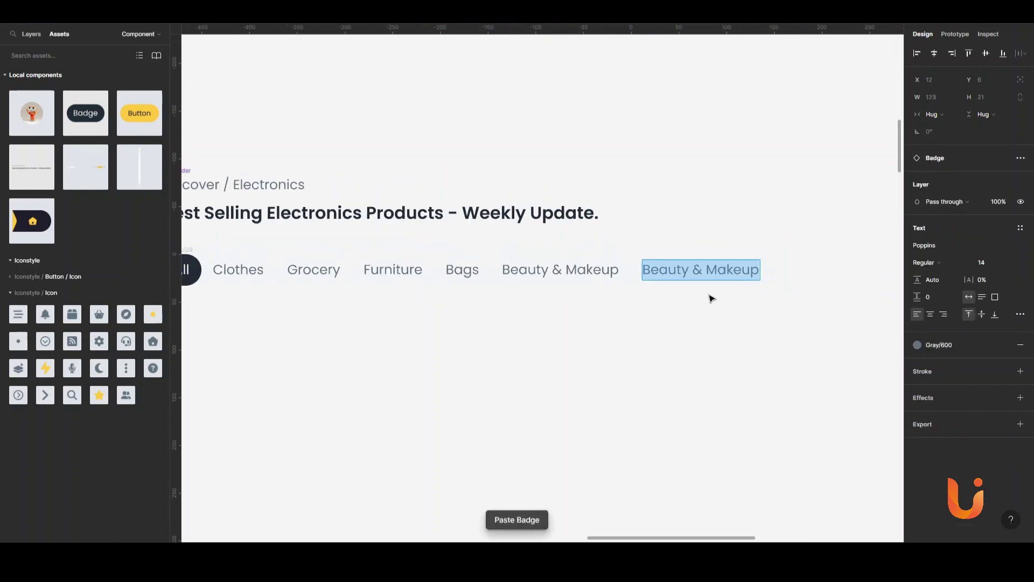
{"action": "key", "text": "Escape"}
{"action": "key", "text": "Escape"}
{"action": "key", "text": "ctrl+c"}
{"action": "key", "text": "ctrl+v"}
{"action": "key", "text": "Return"}
{"action": "key", "text": "Return"}
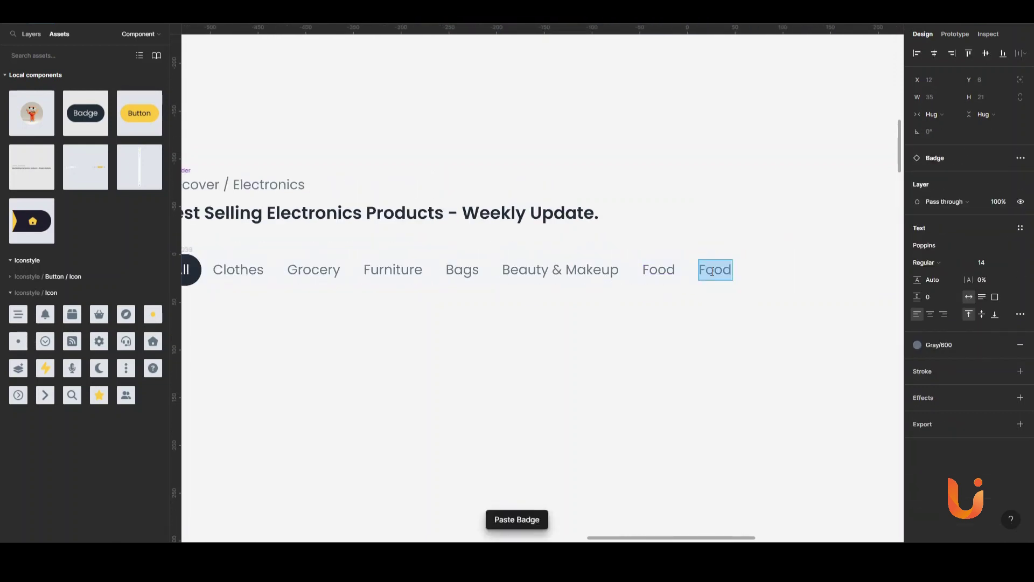
{"action": "key", "text": "Escape"}
Step: Add a final Books badge to the category row
{"action": "scroll", "coordinate": [740, 243], "scroll_direction": "right", "scroll_amount": 2}
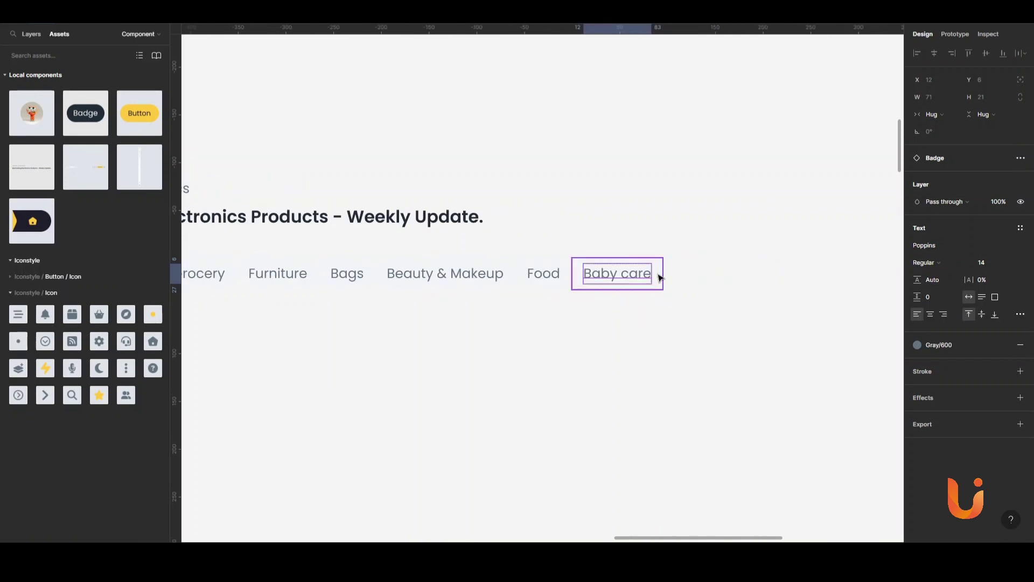
{"action": "key", "text": "Escape"}
{"action": "key", "text": "ctrl+c"}
{"action": "key", "text": "ctrl+v"}
{"action": "key", "text": "Return"}
{"action": "key", "text": "Return"}
{"action": "key", "text": "Escape"}
{"action": "key", "text": "Escape"}
{"action": "scroll", "coordinate": [664, 238], "scroll_direction": "down", "scroll_amount": 3}
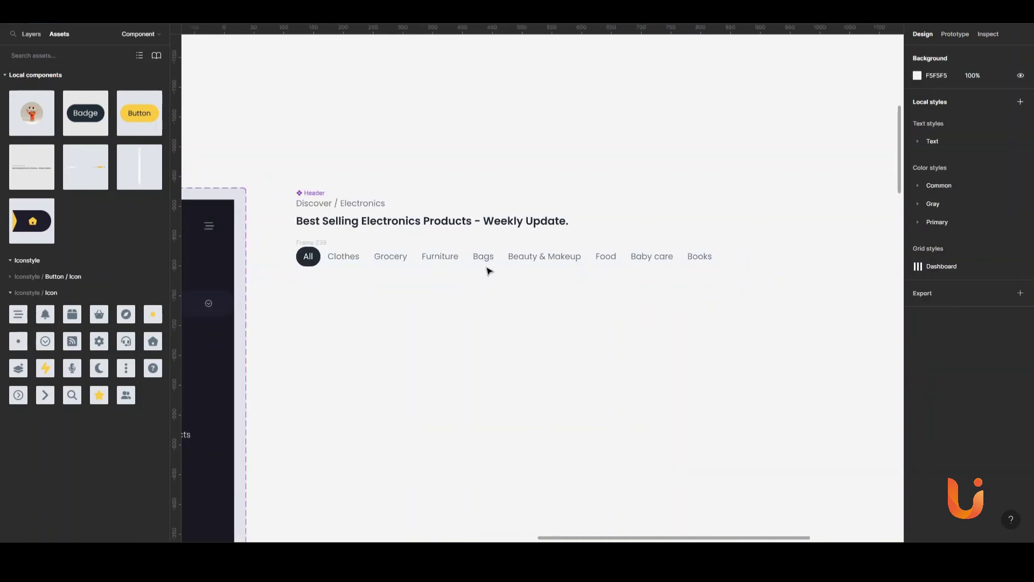
Step: Space the category badges 26 apart
{"action": "left_click", "coordinate": [322, 243]}
{"action": "scroll", "coordinate": [578, 217], "scroll_direction": "right", "scroll_amount": 2}
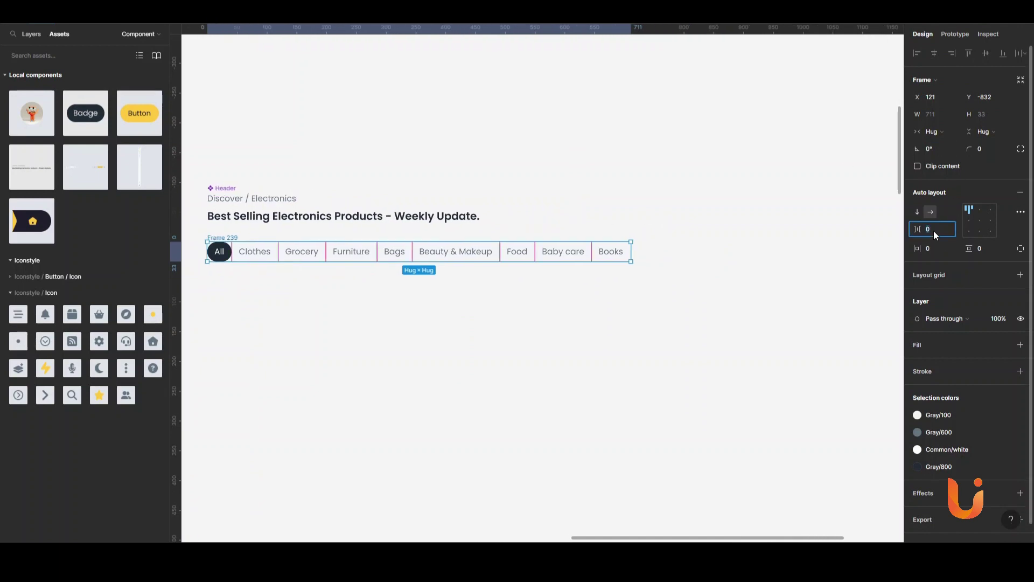
{"action": "type", "text": "26"}
{"action": "key", "text": "Return"}
{"action": "key", "text": "Return"}
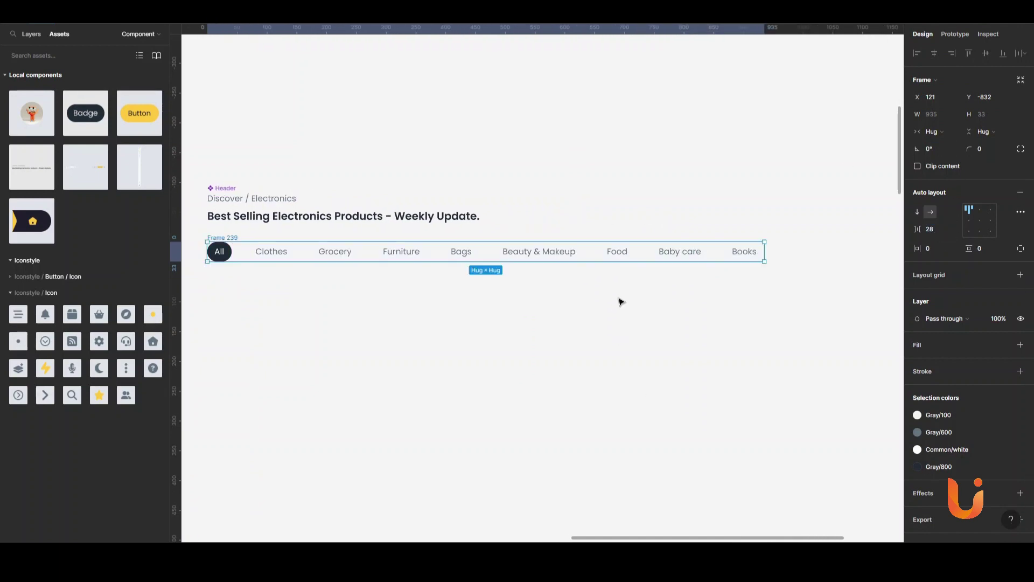
Step: Swap the last badge for the Button component with a chevron icon
{"action": "scroll", "coordinate": [674, 300], "scroll_direction": "right", "scroll_amount": 2}
{"action": "left_click", "coordinate": [713, 257]}
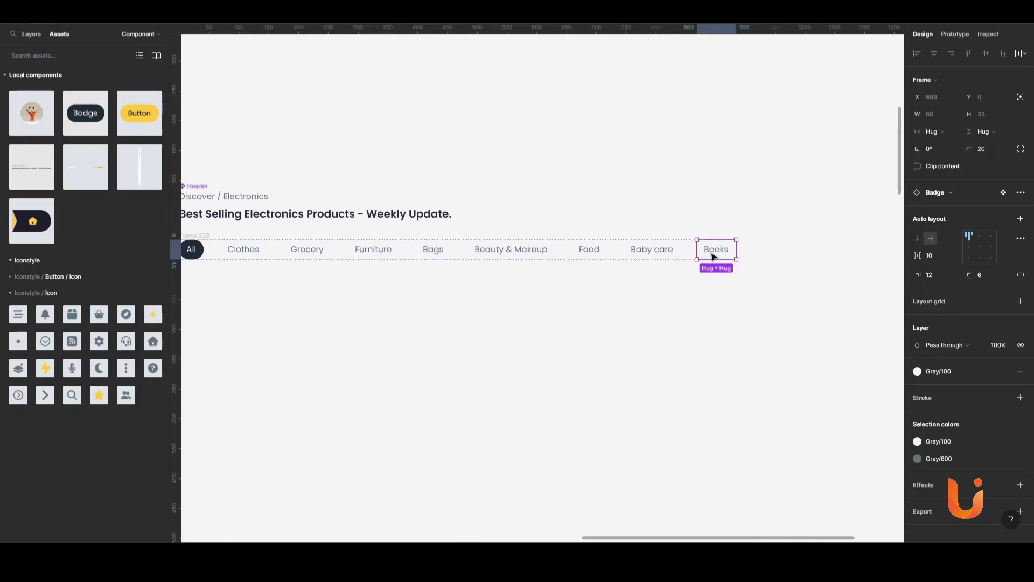
{"action": "left_click", "coordinate": [938, 193]}
{"action": "left_click", "coordinate": [943, 366]}
{"action": "left_click", "coordinate": [970, 226]}
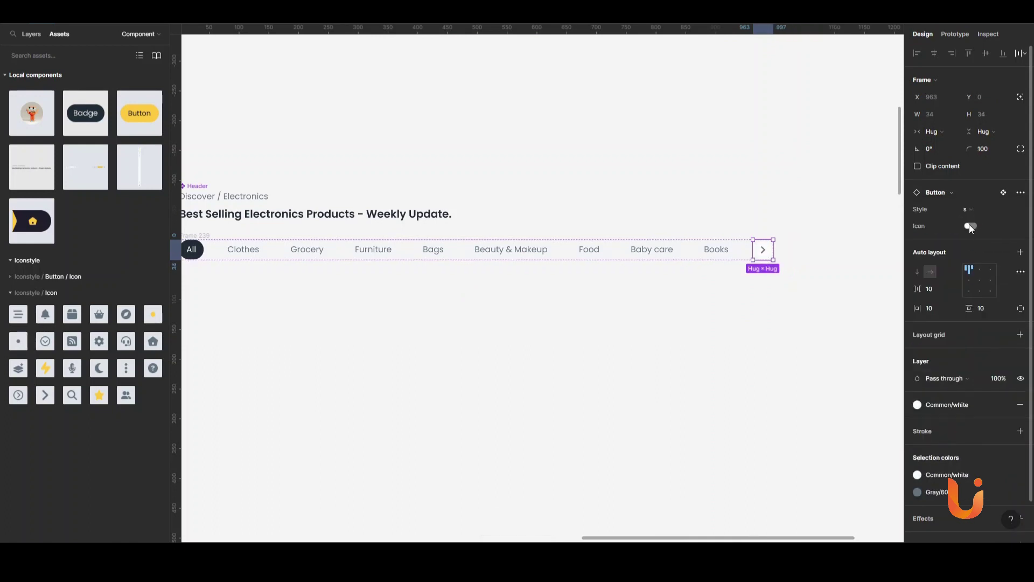
{"action": "scroll", "coordinate": [804, 246], "scroll_direction": "up", "scroll_amount": 5, "text": "ctrl"}
Step: Set the chevron button's padding to 9.5
{"action": "key", "text": "shift+Tab"}
{"action": "key", "text": "Tab"}
{"action": "scroll", "coordinate": [603, 265], "scroll_direction": "down", "scroll_amount": 2, "text": "ctrl"}
{"action": "key", "text": "Escape"}
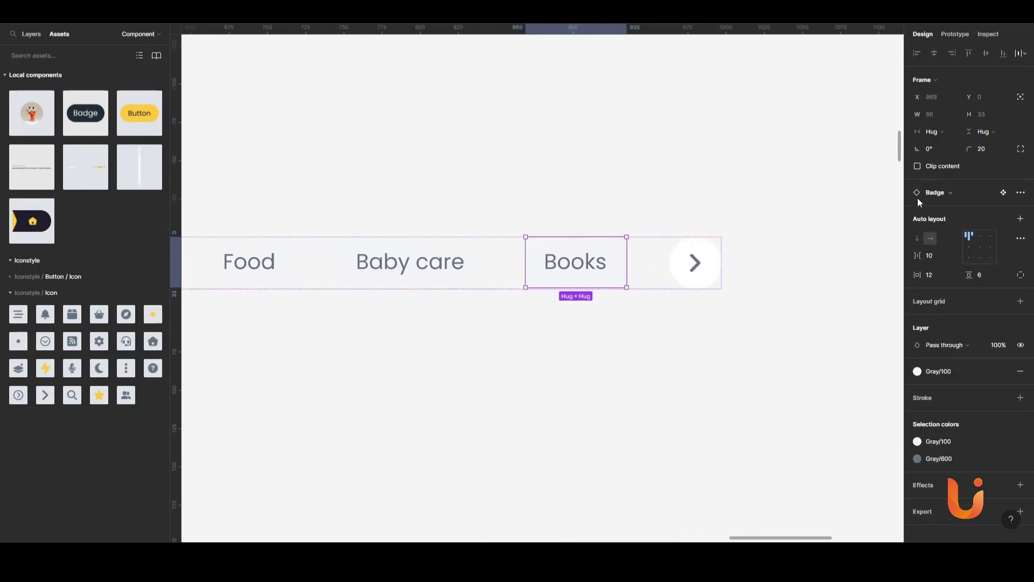
{"action": "key", "text": "Return"}
{"action": "scroll", "coordinate": [693, 210], "scroll_direction": "left", "scroll_amount": 5}
{"action": "scroll", "coordinate": [539, 185], "scroll_direction": "down", "scroll_amount": 2, "text": "ctrl"}
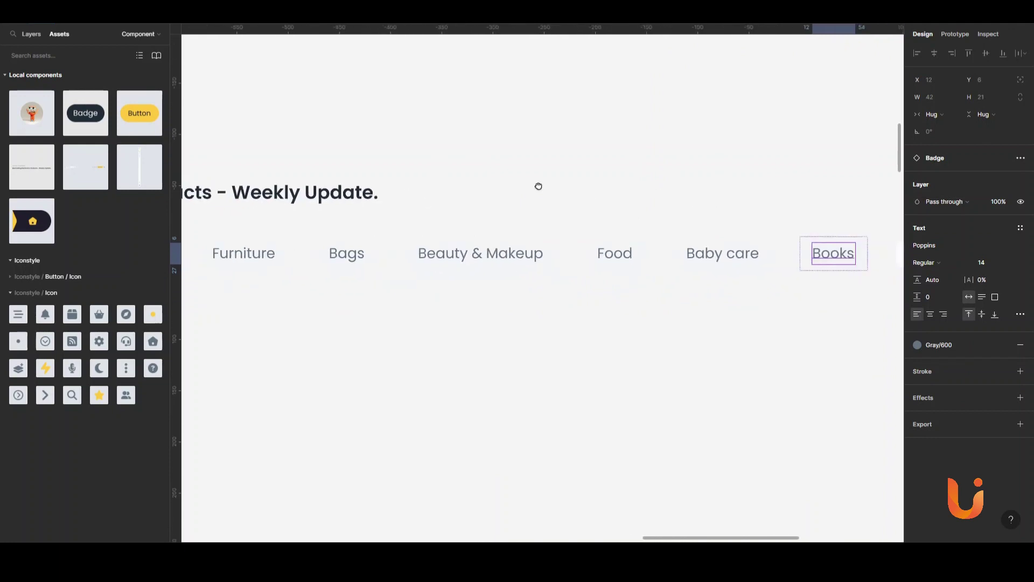
{"action": "scroll", "coordinate": [567, 203], "scroll_direction": "up", "scroll_amount": 3, "text": "ctrl"}
{"action": "scroll", "coordinate": [555, 265], "scroll_direction": "up", "scroll_amount": 3, "text": "ctrl"}
{"action": "left_click", "coordinate": [549, 264]}
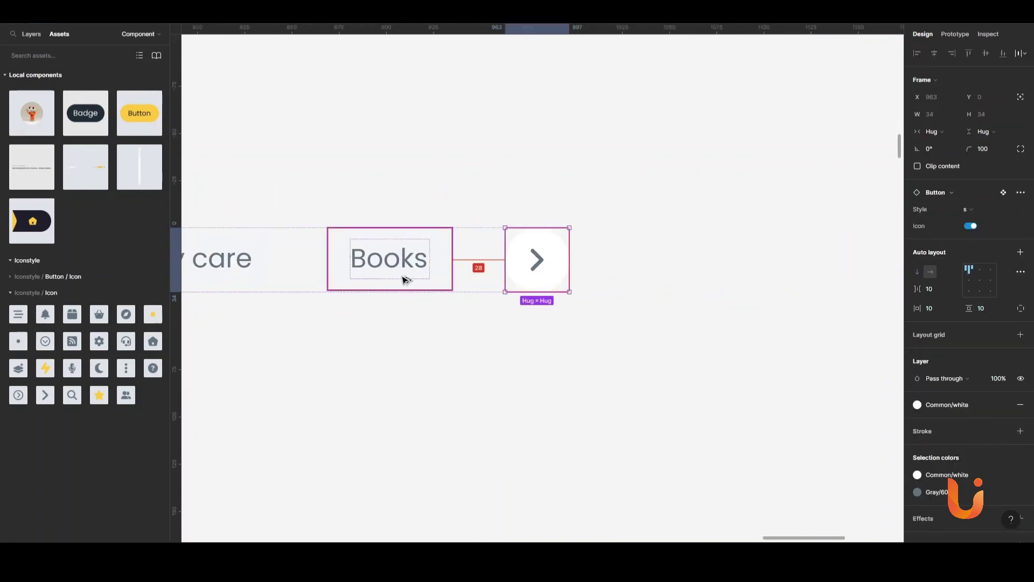
{"action": "type", "text": "5"}
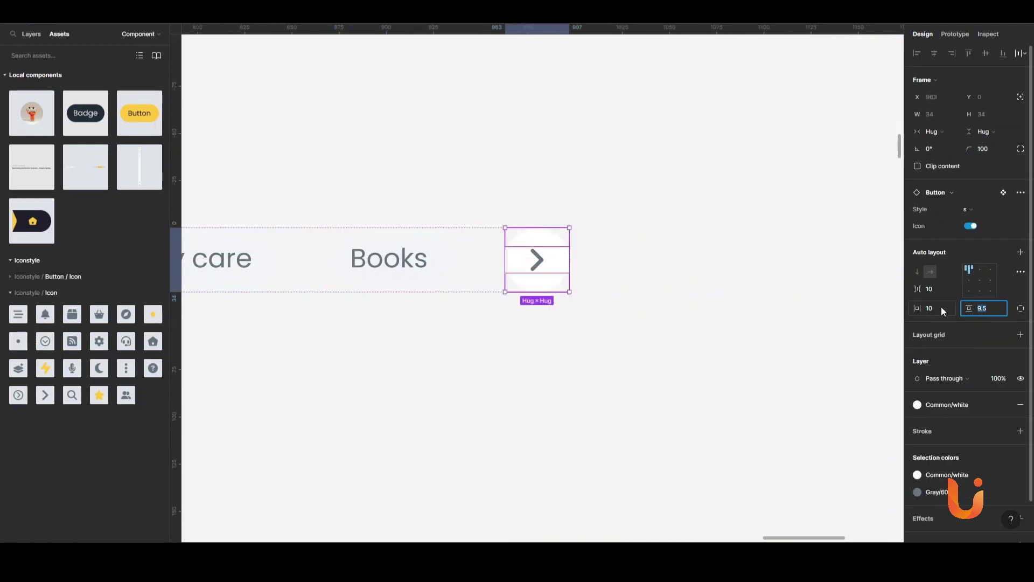
{"action": "key", "text": "Return"}
Step: Apply a gray colour style to the chevron button's fill
{"action": "scroll", "coordinate": [935, 411], "scroll_direction": "down", "scroll_amount": 2}
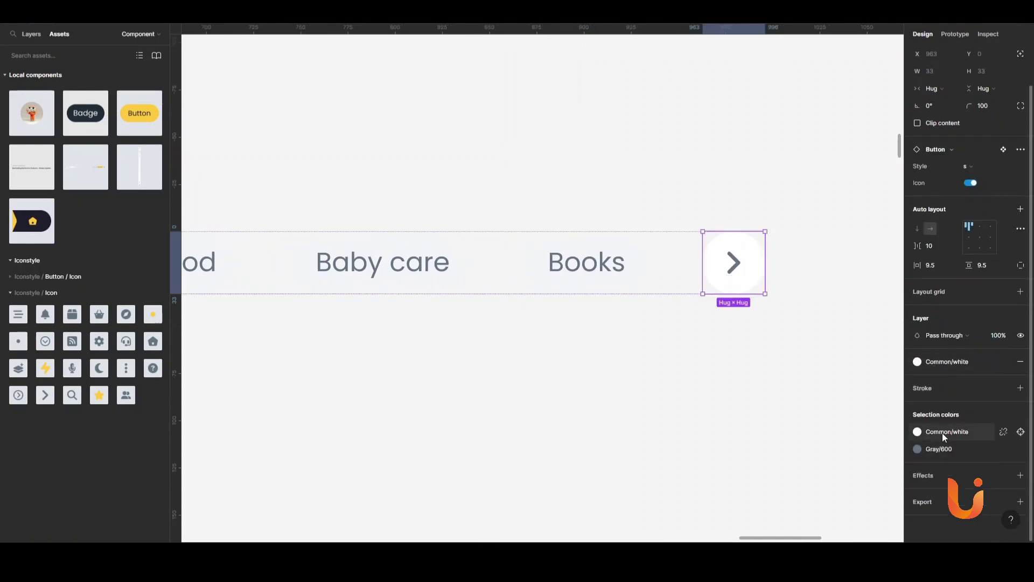
{"action": "left_click", "coordinate": [942, 432]}
{"action": "left_click", "coordinate": [816, 462]}
{"action": "left_click", "coordinate": [850, 341]}
{"action": "scroll", "coordinate": [852, 344], "scroll_direction": "down", "scroll_amount": 5}
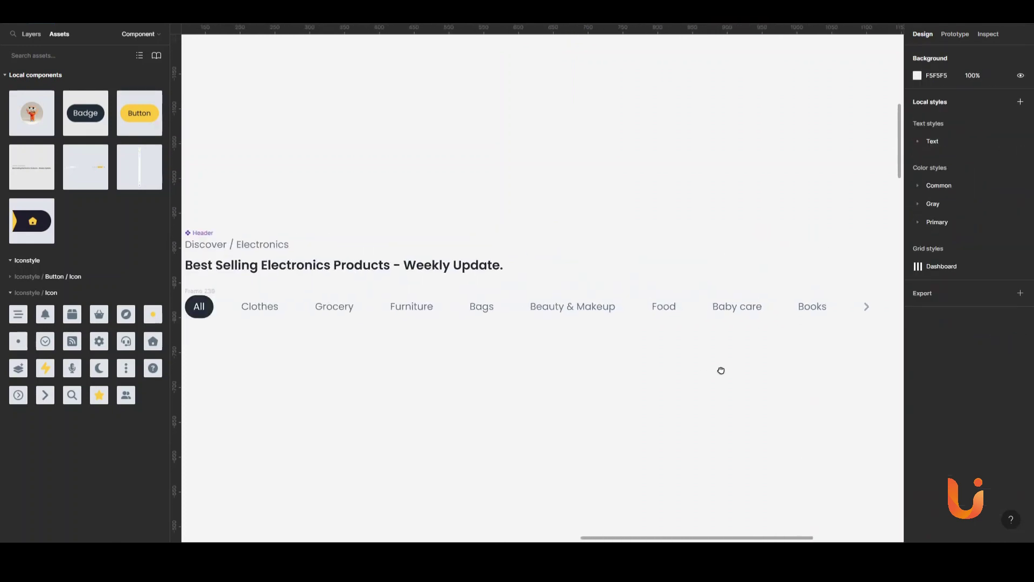
Step: Set the tab row's spacing to Space between
{"action": "left_click", "coordinate": [722, 321]}
{"action": "left_click", "coordinate": [1020, 212]}
{"action": "left_click", "coordinate": [862, 303]}
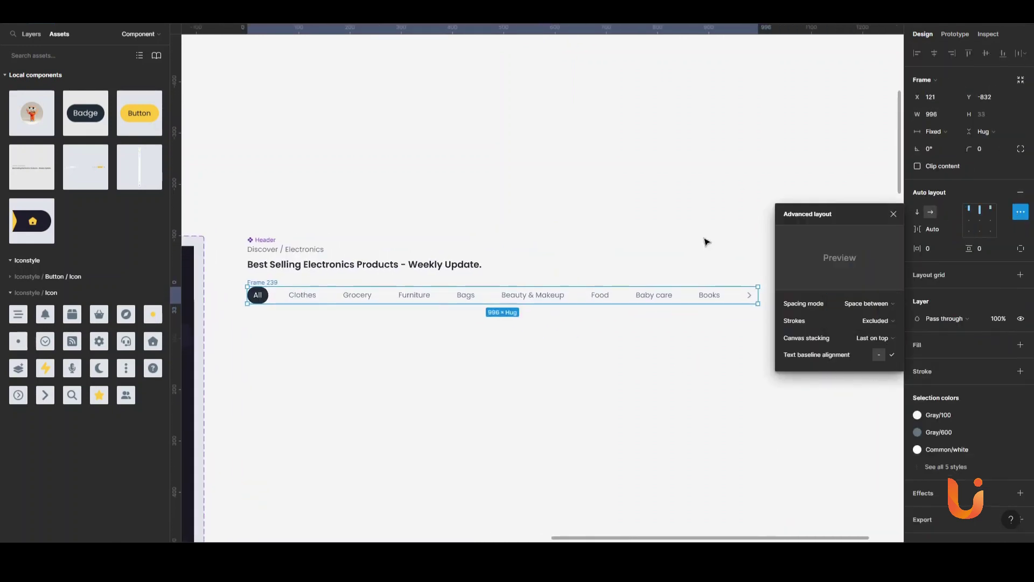
{"action": "left_click", "coordinate": [893, 214]}
{"action": "scroll", "coordinate": [582, 198], "scroll_direction": "down", "scroll_amount": 3}
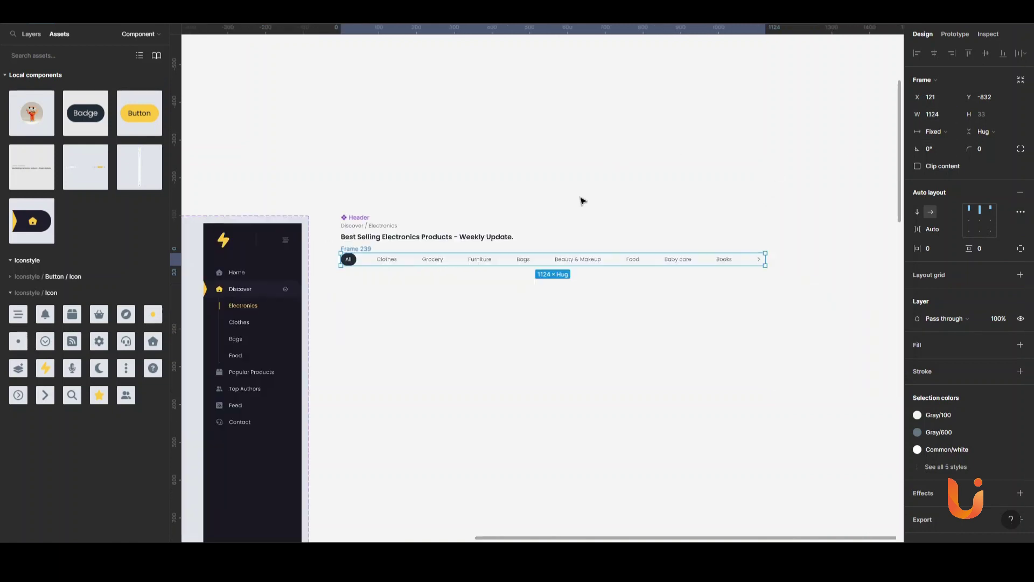
{"action": "left_click", "coordinate": [582, 199]}
Step: Duplicate the Books tab and relabel it Stationery
{"action": "left_click", "coordinate": [656, 253]}
{"action": "key", "text": "ctrl+d"}
{"action": "scroll", "coordinate": [656, 253], "scroll_direction": "up", "scroll_amount": 1}
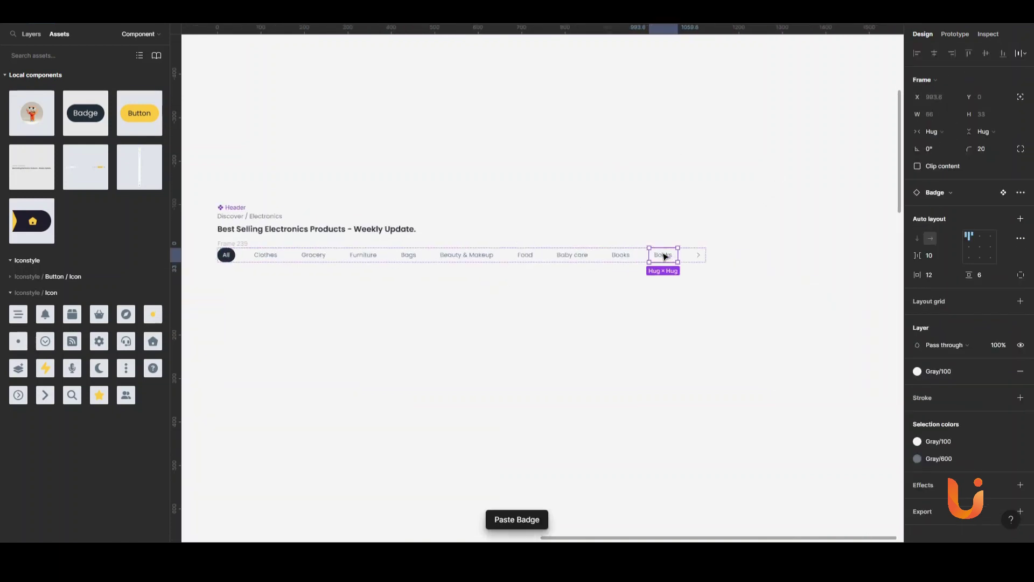
{"action": "double_click", "coordinate": [663, 255]}
{"action": "type", "text": "Stationery"}
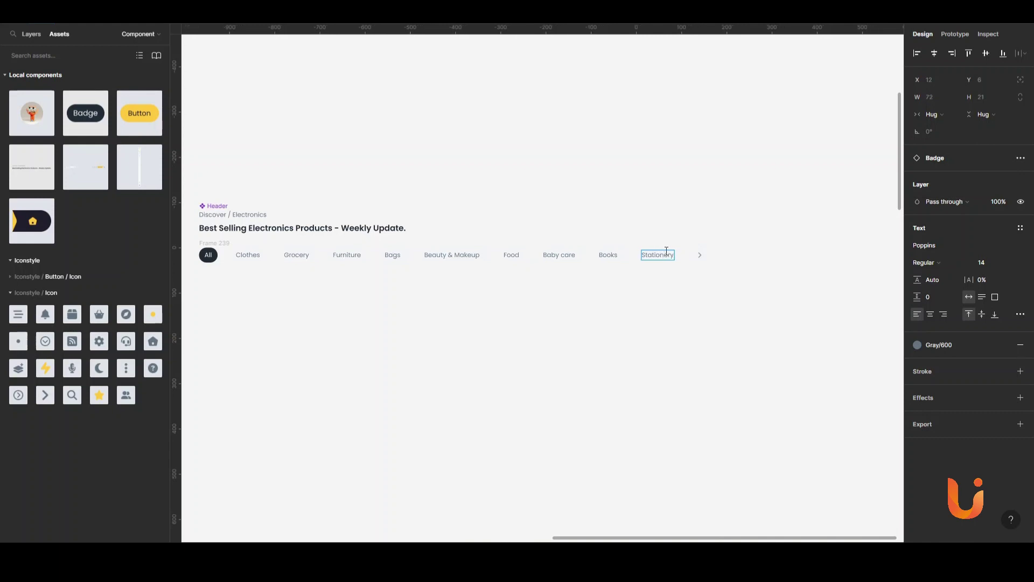
{"action": "scroll", "coordinate": [667, 251], "scroll_direction": "up", "scroll_amount": 3}
{"action": "scroll", "coordinate": [676, 253], "scroll_direction": "down", "scroll_amount": 2}
{"action": "scroll", "coordinate": [663, 216], "scroll_direction": "down", "scroll_amount": 2}
{"action": "scroll", "coordinate": [607, 168], "scroll_direction": "left", "scroll_amount": 1}
{"action": "key", "text": "Escape"}
{"action": "key", "text": "Escape"}
{"action": "key", "text": "Escape"}
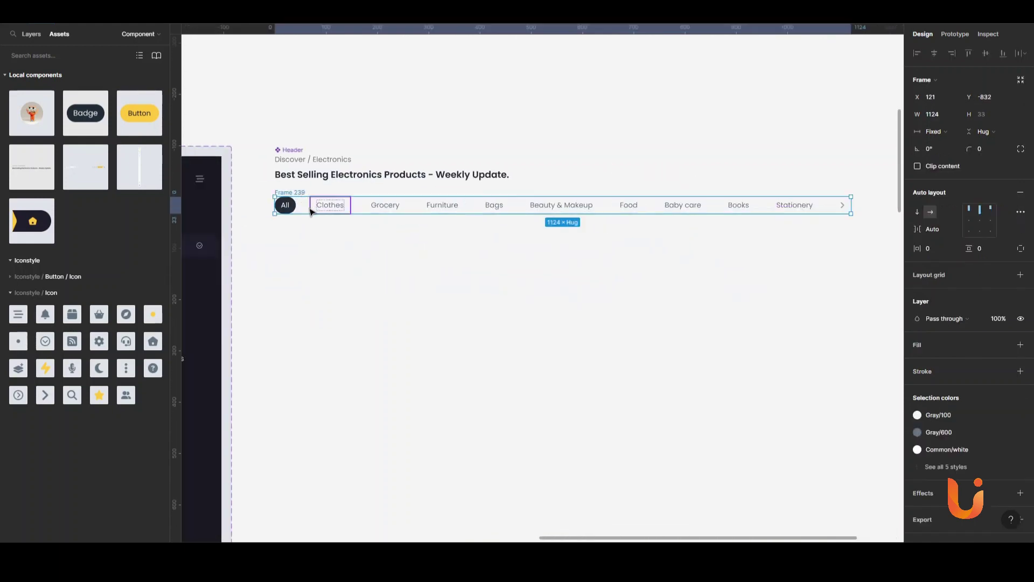
{"action": "left_click", "coordinate": [621, 221]}
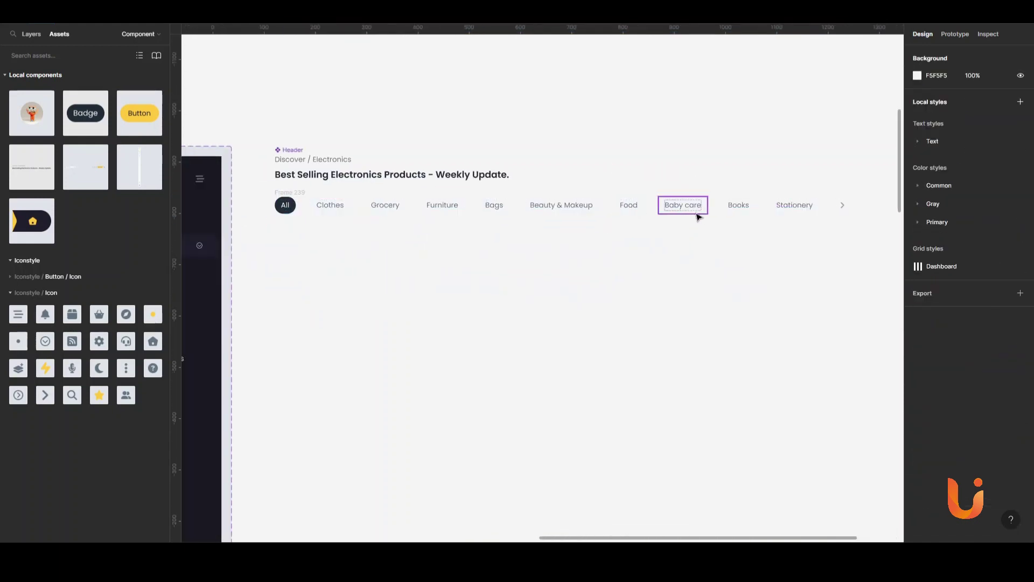
Step: Reorder the tabs: Food after Bags, Books after Food, Beauty & Makeup to the end
{"action": "left_click", "coordinate": [638, 209]}
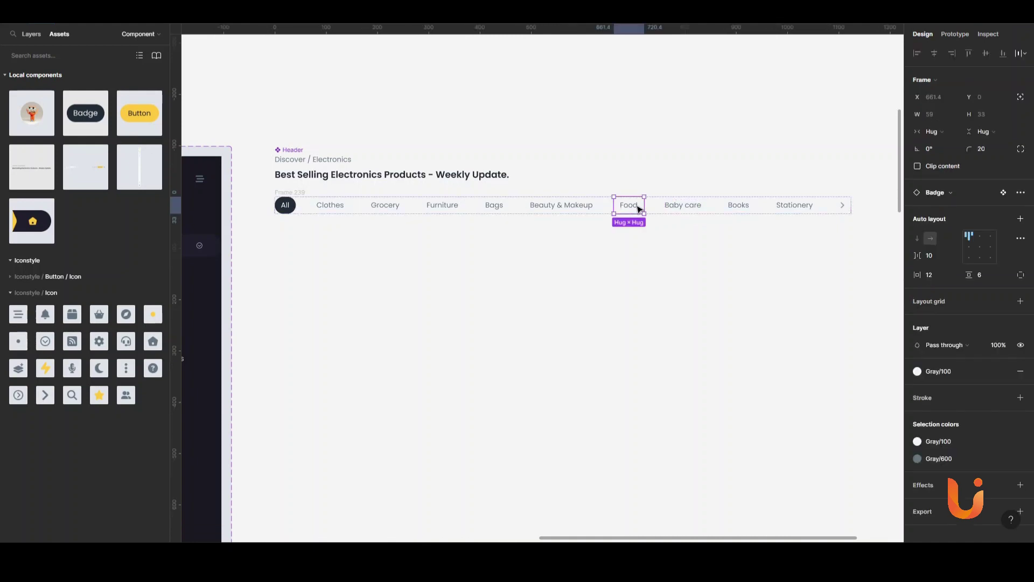
{"action": "left_click", "coordinate": [543, 206]}
{"action": "key", "text": "Left"}
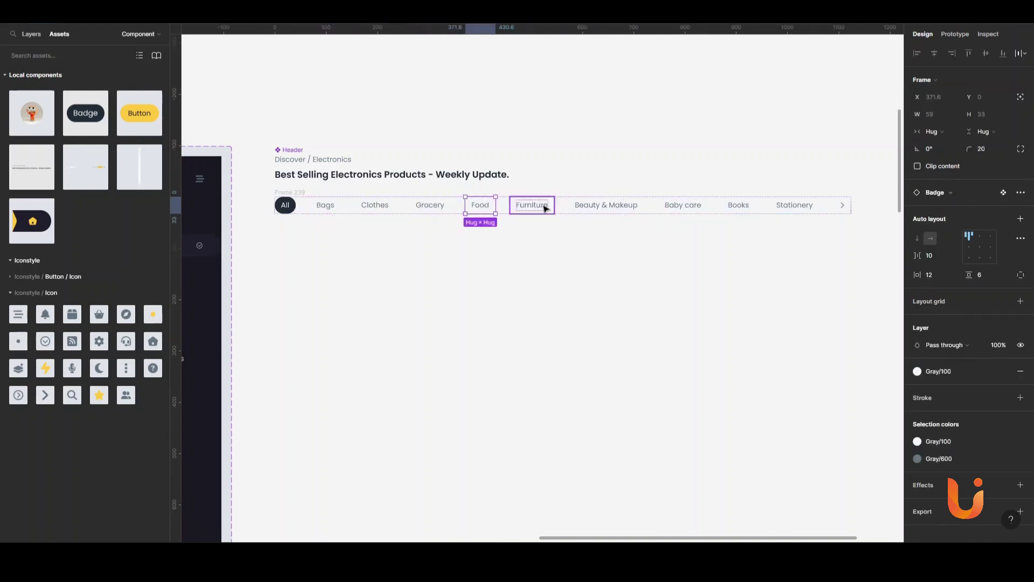
{"action": "key", "text": "Left"}
{"action": "key", "text": "Left"}
{"action": "left_click", "coordinate": [738, 207]}
{"action": "key", "text": "Left"}
{"action": "key", "text": "Left"}
{"action": "key", "text": "Left"}
{"action": "key", "text": "Left"}
{"action": "key", "text": "Left"}
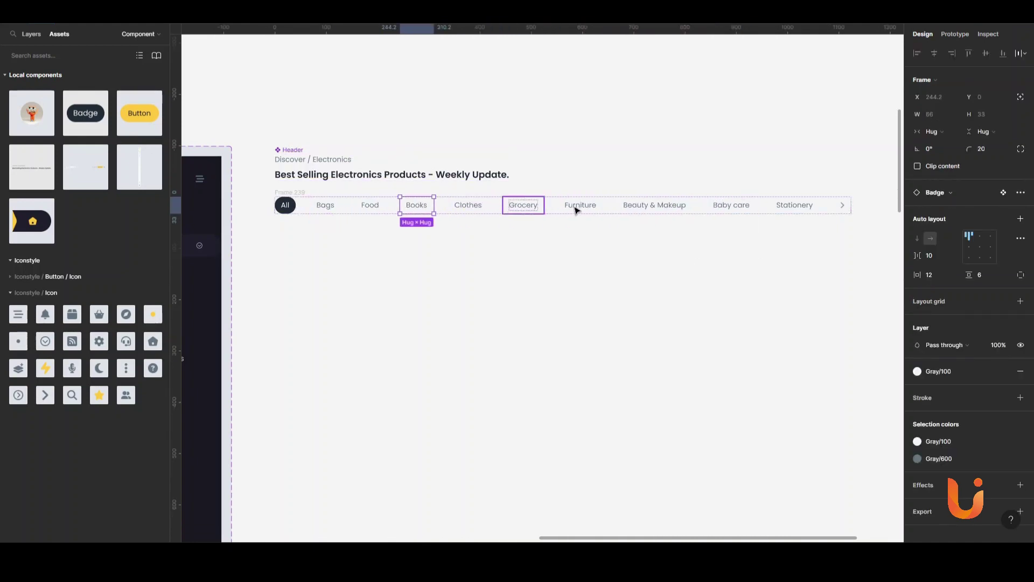
{"action": "left_click", "coordinate": [732, 205]}
{"action": "key", "text": "Left"}
{"action": "key", "text": "Right"}
{"action": "left_click", "coordinate": [685, 157]}
{"action": "left_click", "coordinate": [261, 183]}
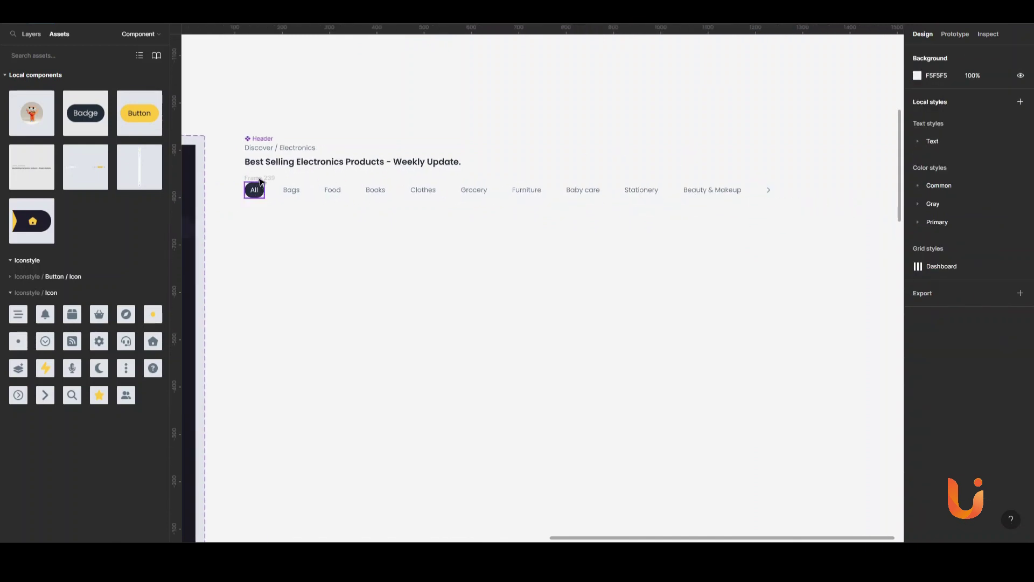
{"action": "scroll", "coordinate": [535, 159], "scroll_direction": "left", "scroll_amount": 3}
Step: Make the tab row a component named Category and add a new Dashboard page
{"action": "key", "text": "ctrl+alt+k"}
{"action": "double_click", "coordinate": [456, 193]}
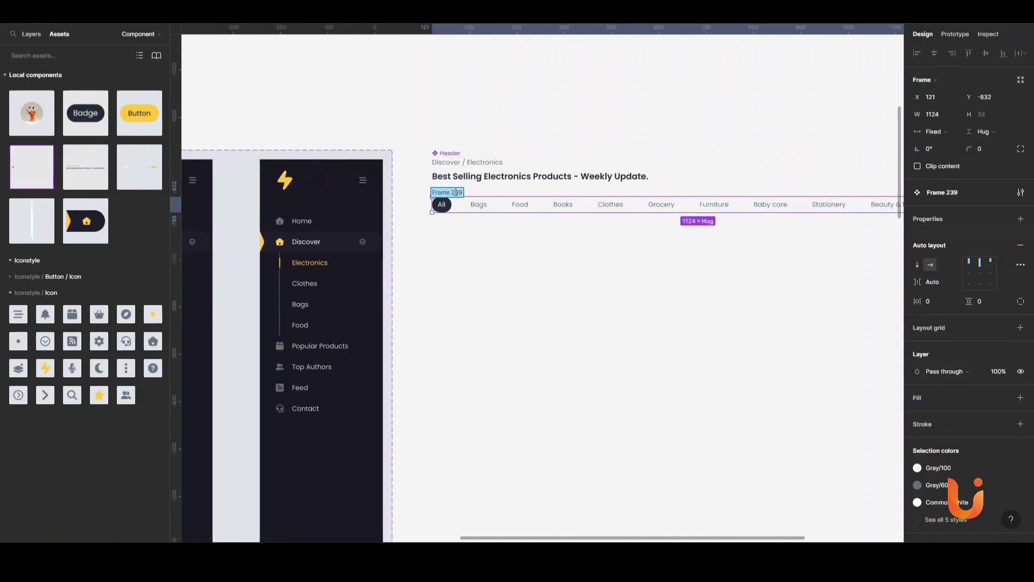
{"action": "type", "text": "Category"}
{"action": "key", "text": "Escape"}
{"action": "scroll", "coordinate": [423, 106], "scroll_direction": "down", "scroll_amount": 5}
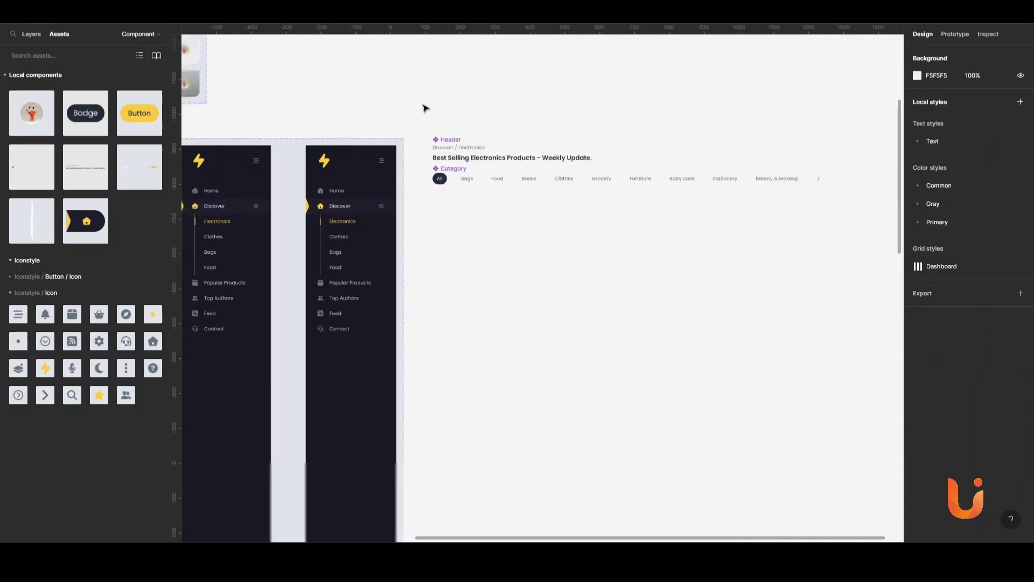
{"action": "left_click", "coordinate": [31, 33]}
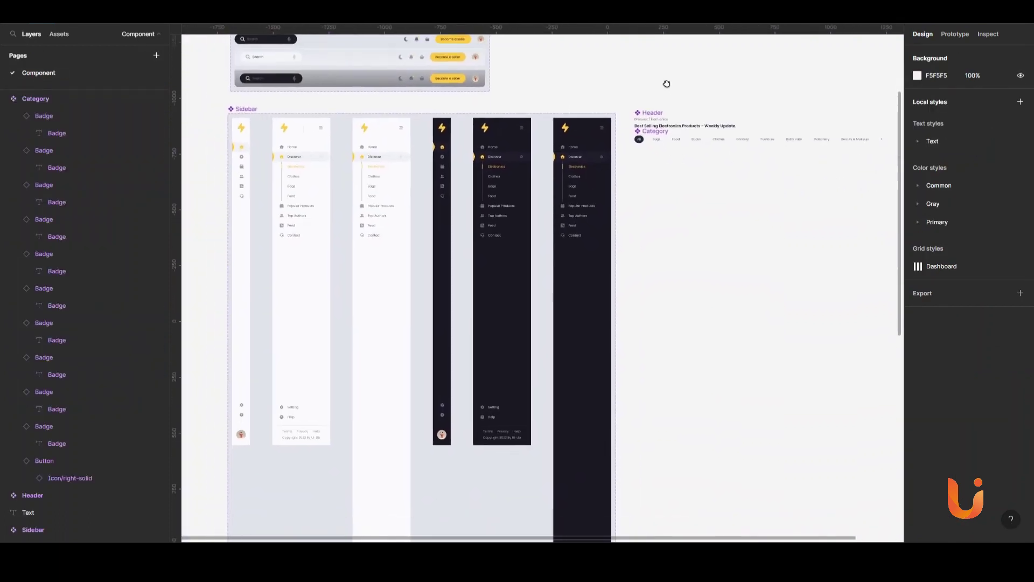
{"action": "left_click", "coordinate": [157, 55]}
Step: Create a 1440×1024 Desktop frame and apply the Dashboard grid style
{"action": "type", "text": "Dashboard"}
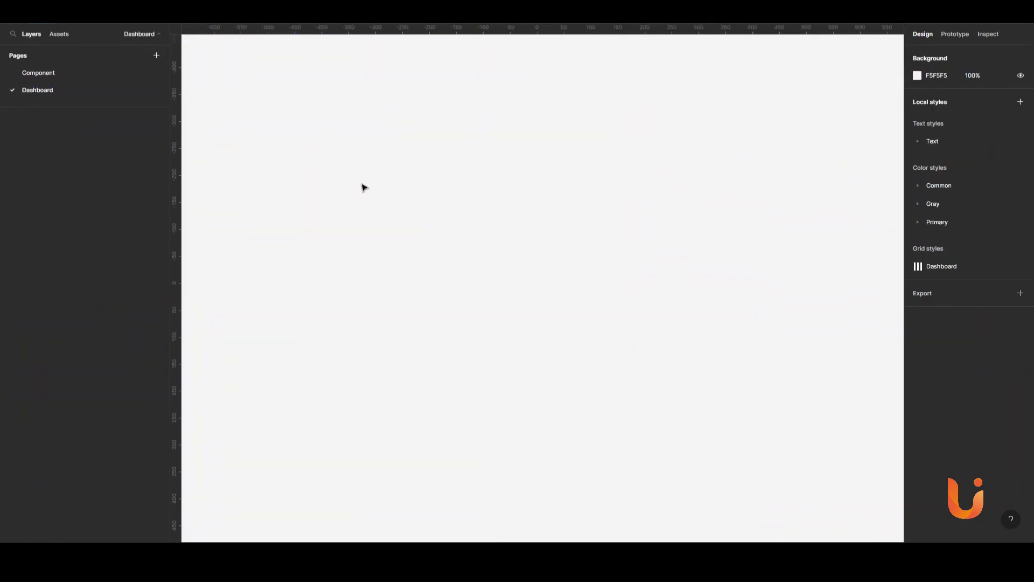
{"action": "type", "text": "f"}
{"action": "left_click", "coordinate": [913, 107]}
{"action": "left_click", "coordinate": [985, 172]}
{"action": "scroll", "coordinate": [410, 135], "scroll_direction": "down", "scroll_amount": 2}
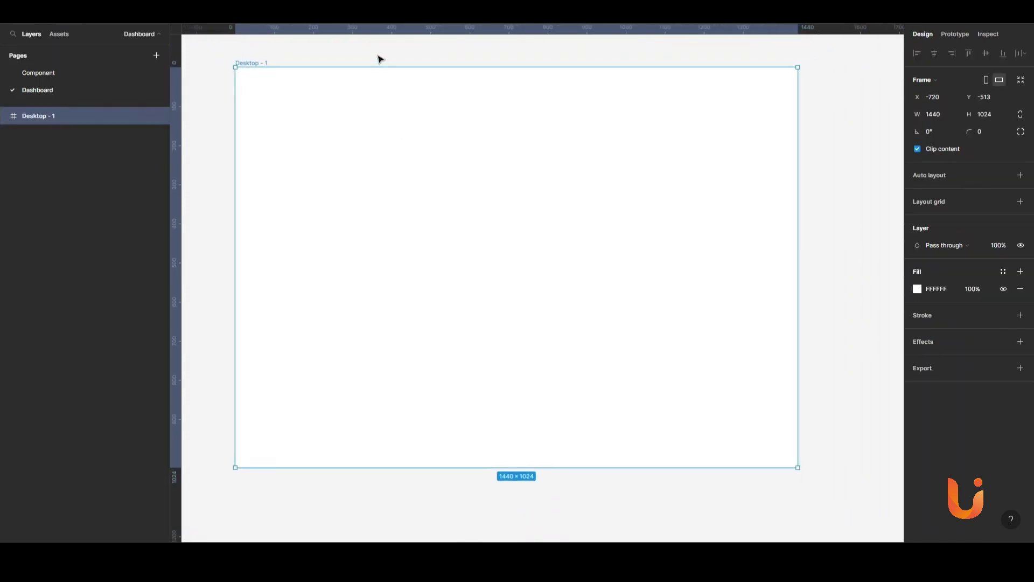
{"action": "left_click", "coordinate": [1003, 201]}
{"action": "left_click", "coordinate": [990, 268]}
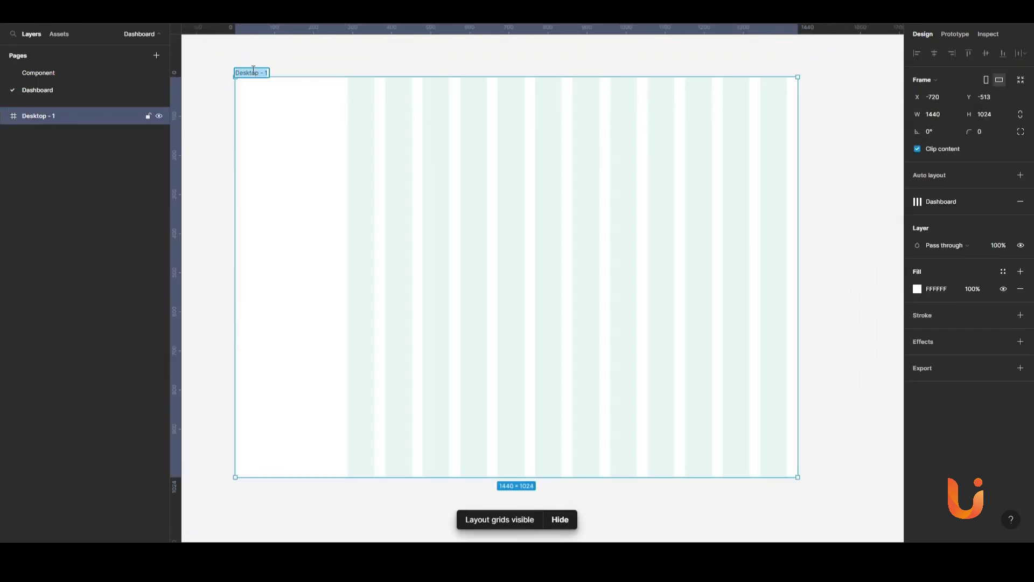
{"action": "left_click", "coordinate": [220, 61]}
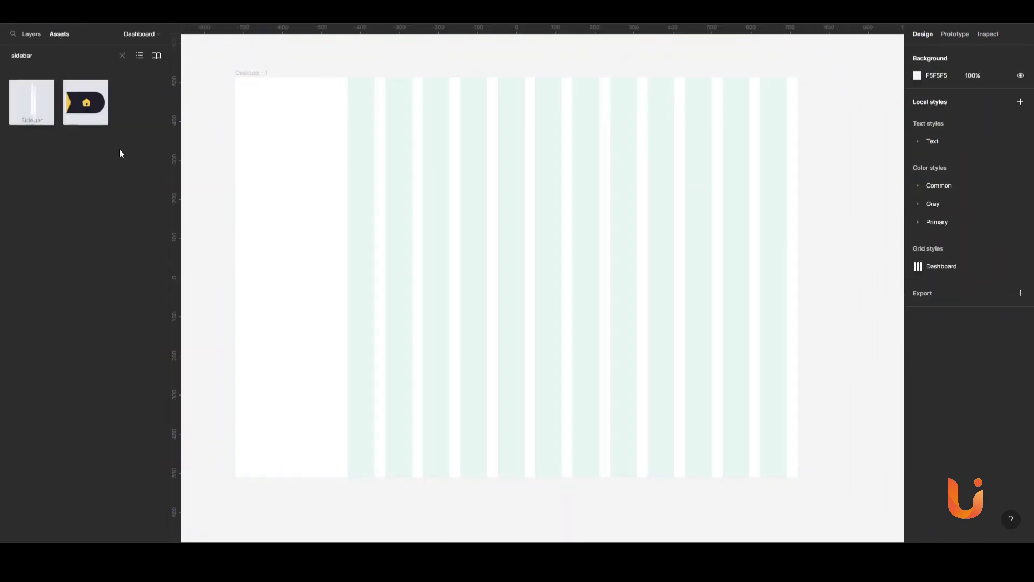
Step: Place the Sidebar at the frame's left edge and make the frame 1466 tall
{"action": "left_click_drag", "start_coordinate": [32, 102], "coordinate": [253, 216]}
{"action": "left_click", "coordinate": [981, 209]}
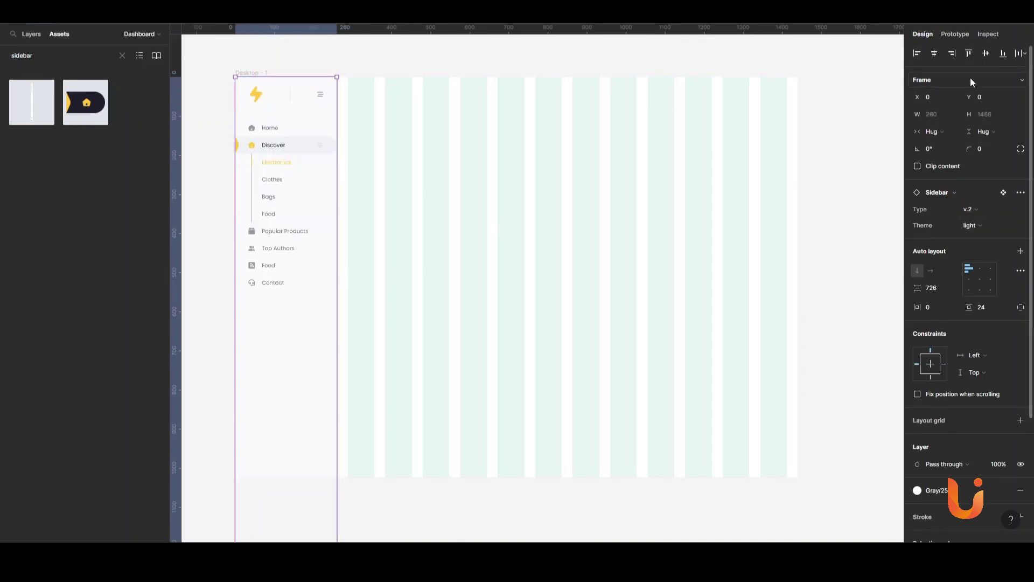
{"action": "left_click", "coordinate": [253, 72]}
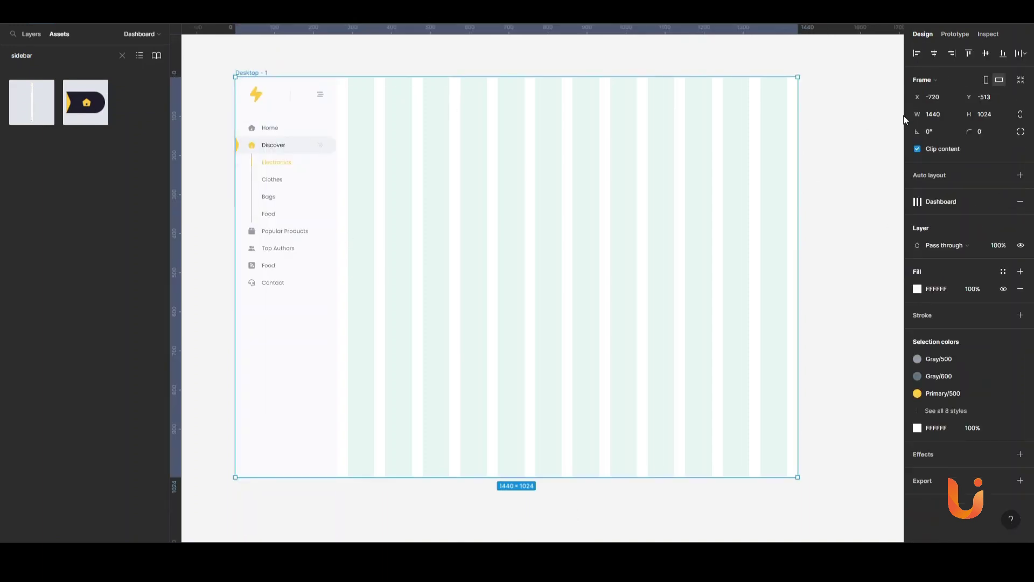
{"action": "left_click", "coordinate": [992, 115]}
{"action": "type", "text": "66"}
{"action": "key", "text": "shift+2"}
Step: Add the navbar along the frame's top with a 28 gap
{"action": "double_click", "coordinate": [45, 53]}
{"action": "type", "text": "d"}
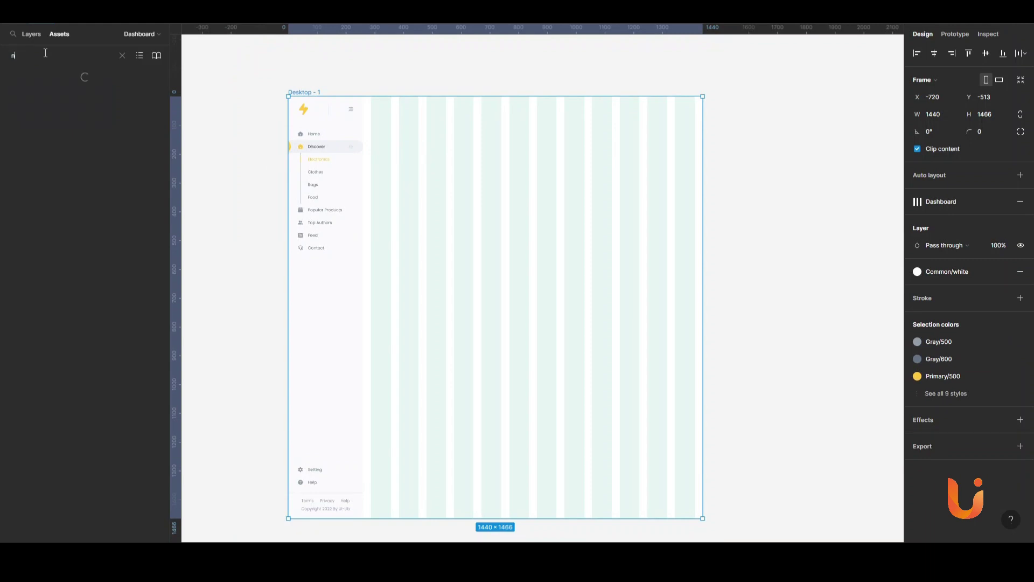
{"action": "left_click_drag", "start_coordinate": [45, 88], "coordinate": [474, 178]}
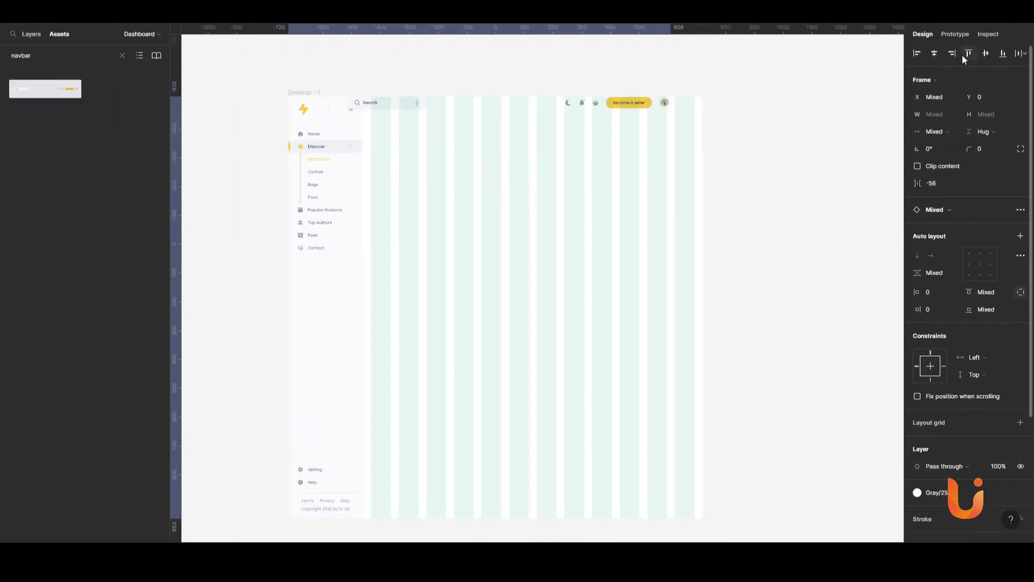
{"action": "left_click", "coordinate": [932, 183]}
{"action": "type", "text": "28"}
{"action": "left_click", "coordinate": [438, 83]}
Step: Add the Header below the navbar, spaced 28 apart
{"action": "double_click", "coordinate": [34, 55]}
{"action": "type", "text": "header"}
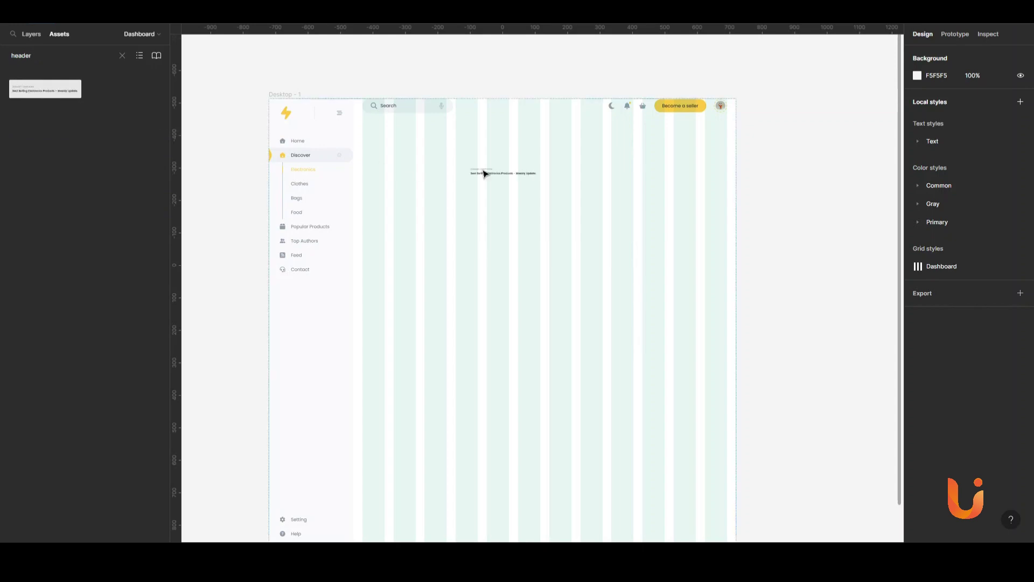
{"action": "left_click_drag", "start_coordinate": [24, 93], "coordinate": [485, 171]}
{"action": "left_click", "coordinate": [947, 183]}
{"action": "type", "text": "28"}
{"action": "left_click", "coordinate": [236, 78]}
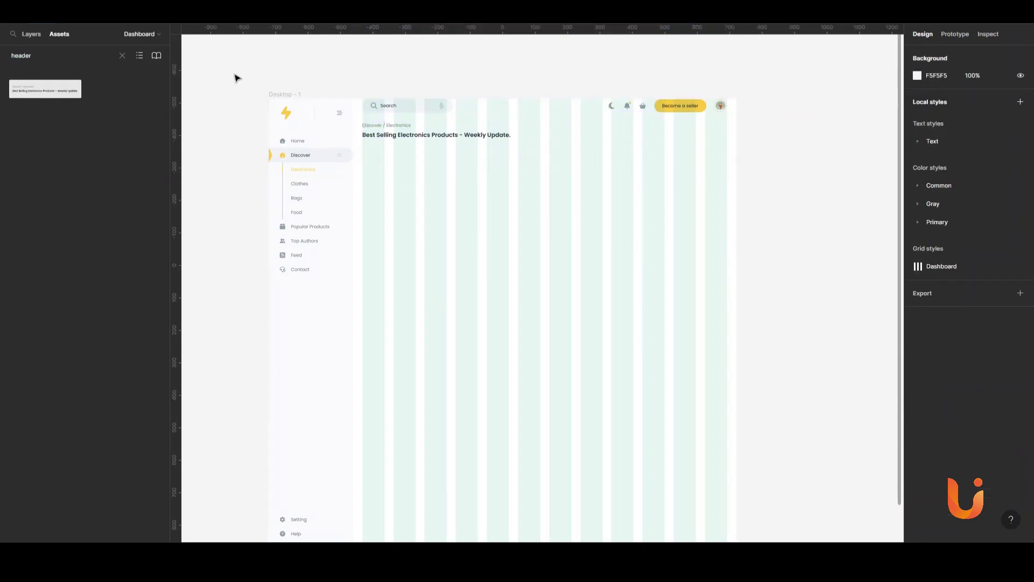
Step: Add the Category tabs below the Header with a 28 gap
{"action": "type", "text": "Cate"}
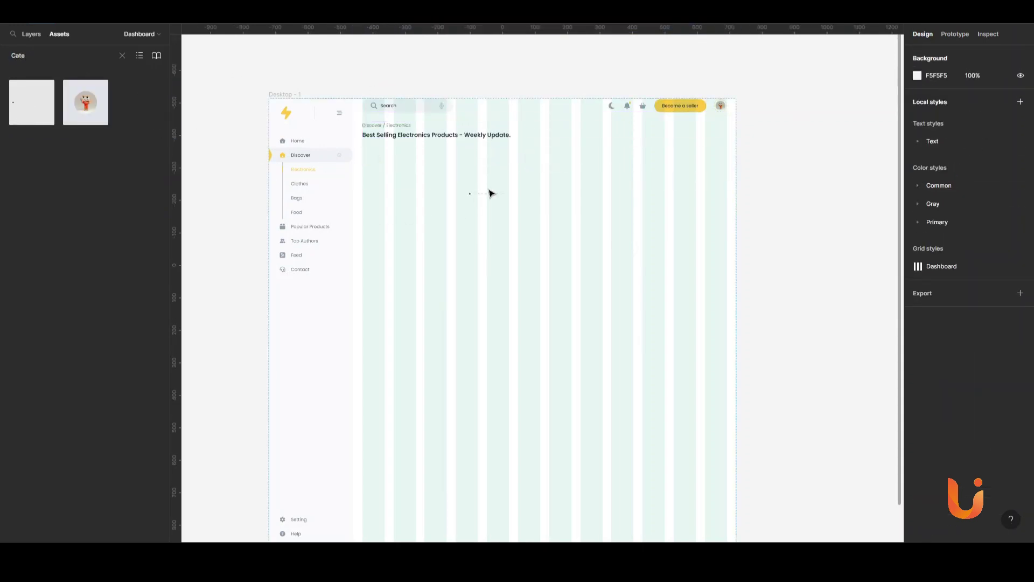
{"action": "left_click_drag", "start_coordinate": [31, 102], "coordinate": [490, 189]}
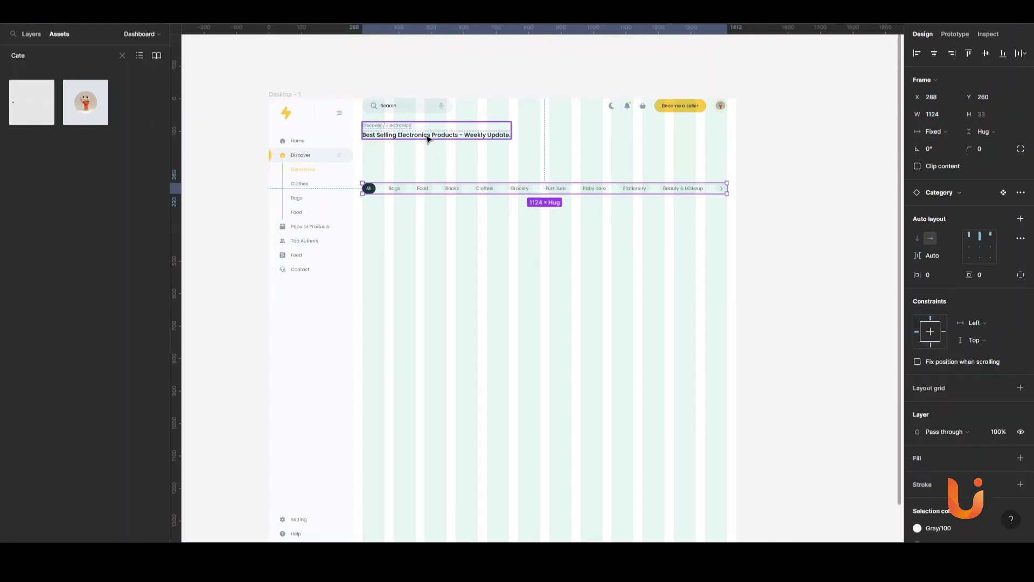
{"action": "left_click", "coordinate": [936, 182]}
{"action": "type", "text": "28"}
{"action": "key", "text": "Return"}
{"action": "left_click", "coordinate": [636, 184]}
Step: Draw a 356×236 grey card below the tabs with corner radius 8
{"action": "scroll", "coordinate": [422, 240], "scroll_direction": "up", "scroll_amount": 3}
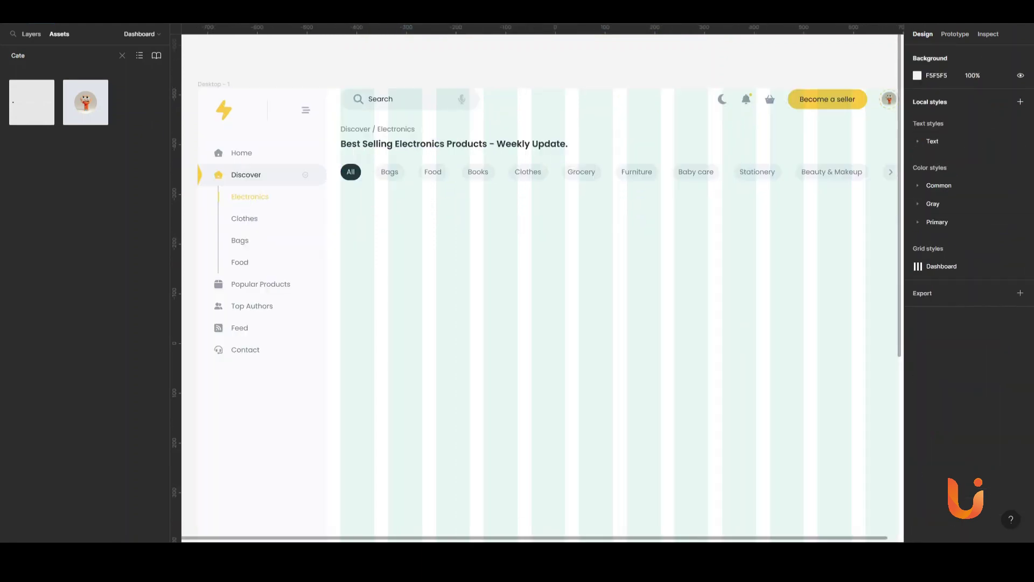
{"action": "scroll", "coordinate": [422, 240], "scroll_direction": "up", "scroll_amount": 5}
{"action": "left_click_drag", "start_coordinate": [306, 174], "coordinate": [478, 345]}
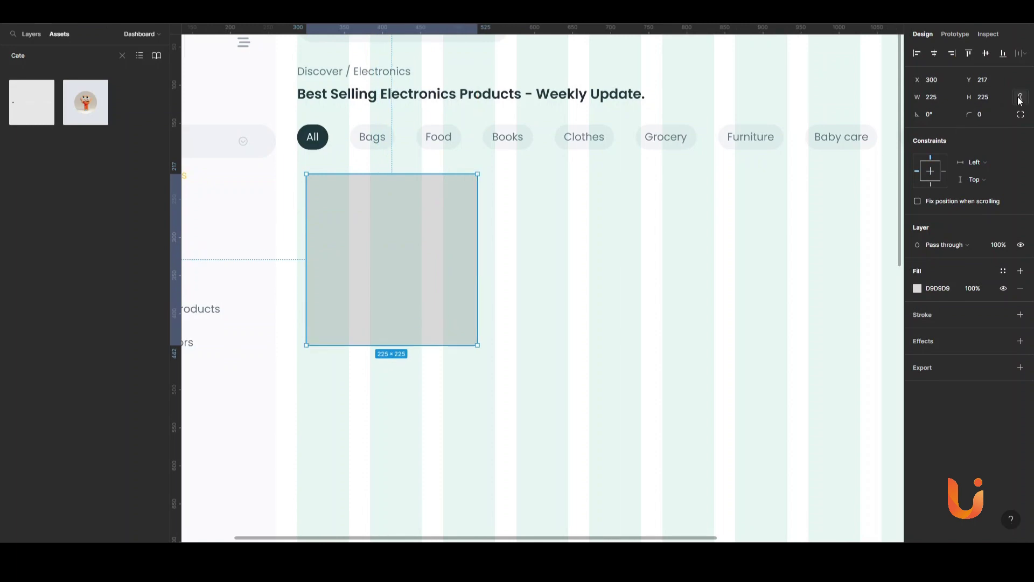
{"action": "key", "text": "Return"}
{"action": "left_click_drag", "start_coordinate": [428, 277], "coordinate": [418, 277]}
{"action": "left_click", "coordinate": [990, 98]}
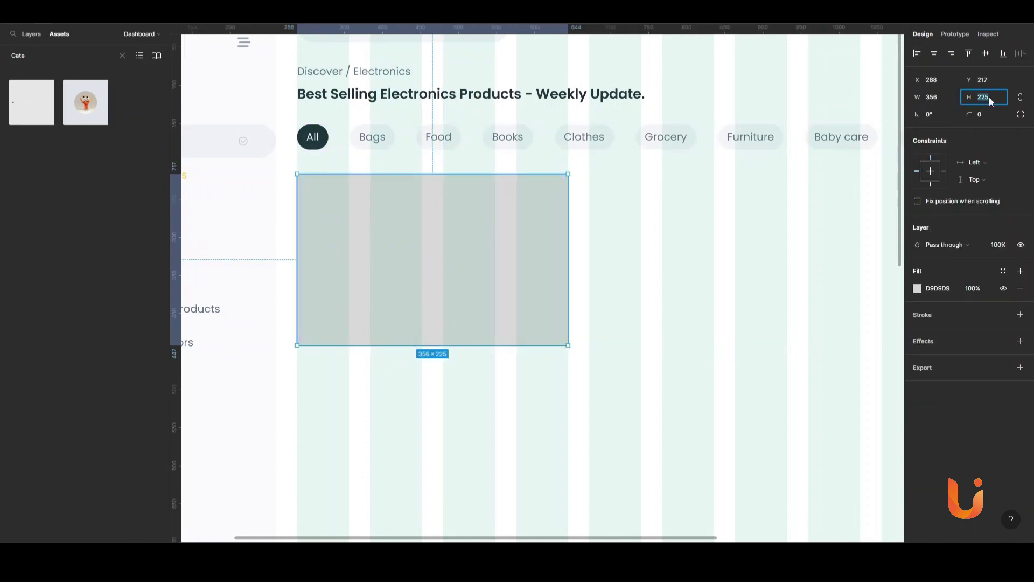
{"action": "type", "text": "236"}
{"action": "key", "text": "Return"}
{"action": "left_click", "coordinate": [986, 111]}
{"action": "type", "text": "8"}
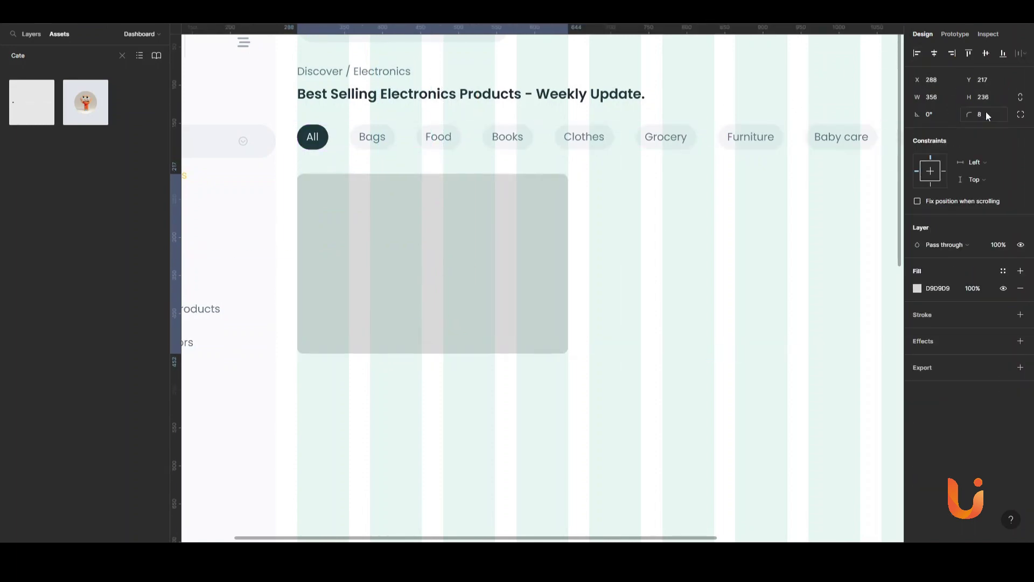
{"action": "key", "text": "Return"}
Step: Change the card's fill to the laptop image at 100% opacity
{"action": "scroll", "coordinate": [343, 275], "scroll_direction": "up", "scroll_amount": 1}
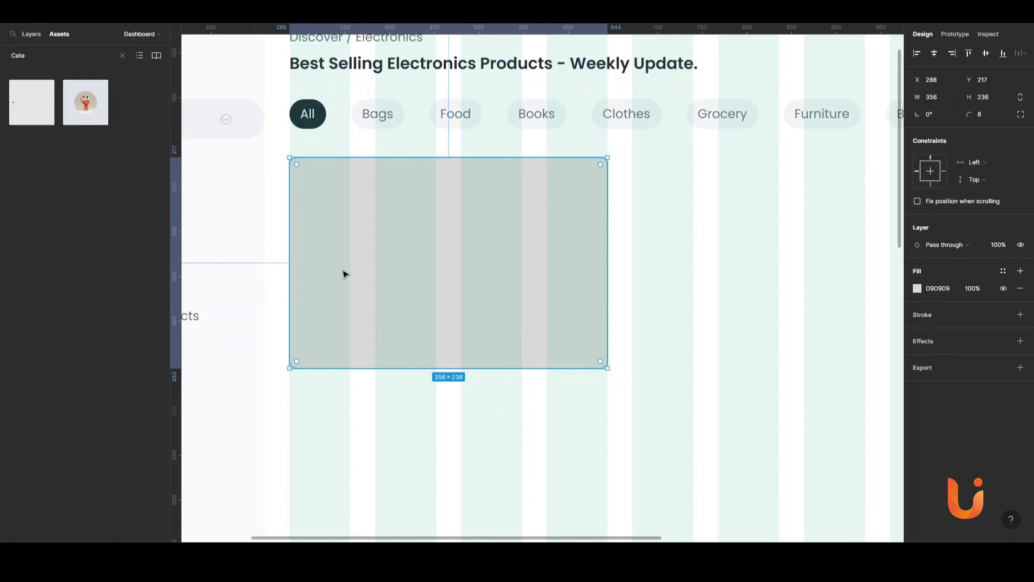
{"action": "left_click", "coordinate": [1004, 270]}
{"action": "left_click", "coordinate": [943, 356]}
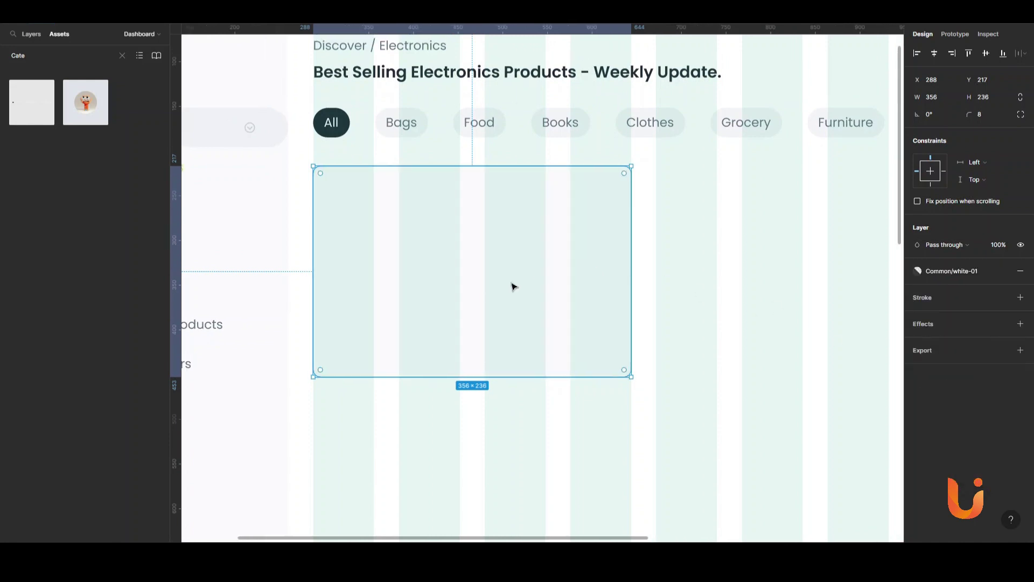
{"action": "left_click", "coordinate": [917, 270]}
{"action": "left_click", "coordinate": [1020, 270]}
{"action": "left_click", "coordinate": [917, 288]}
{"action": "left_click", "coordinate": [792, 261]}
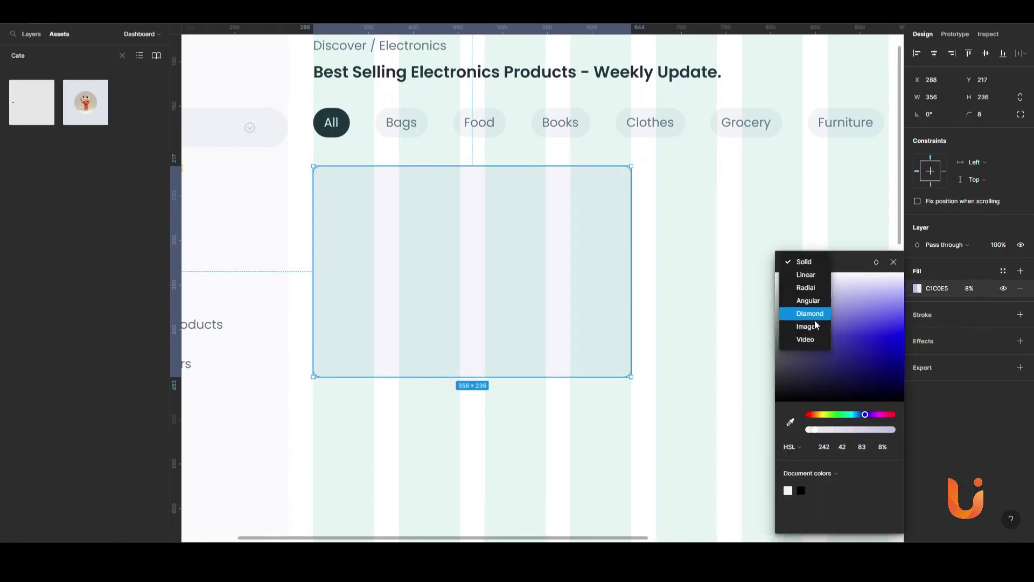
{"action": "left_click", "coordinate": [808, 326]}
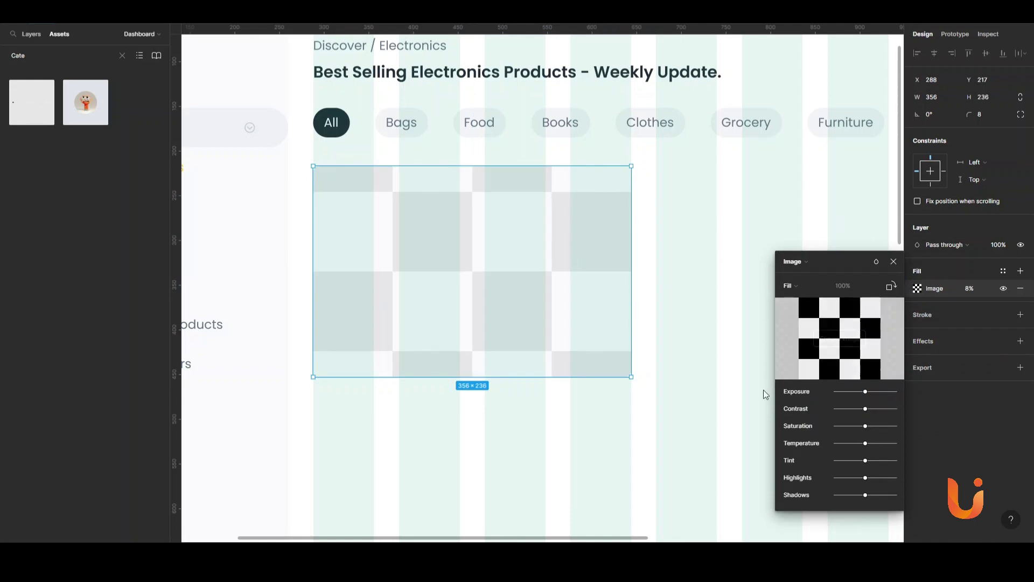
{"action": "left_click", "coordinate": [970, 288]}
{"action": "type", "text": "100"}
{"action": "key", "text": "Return"}
{"action": "scroll", "coordinate": [563, 248], "scroll_direction": "up", "scroll_amount": 1}
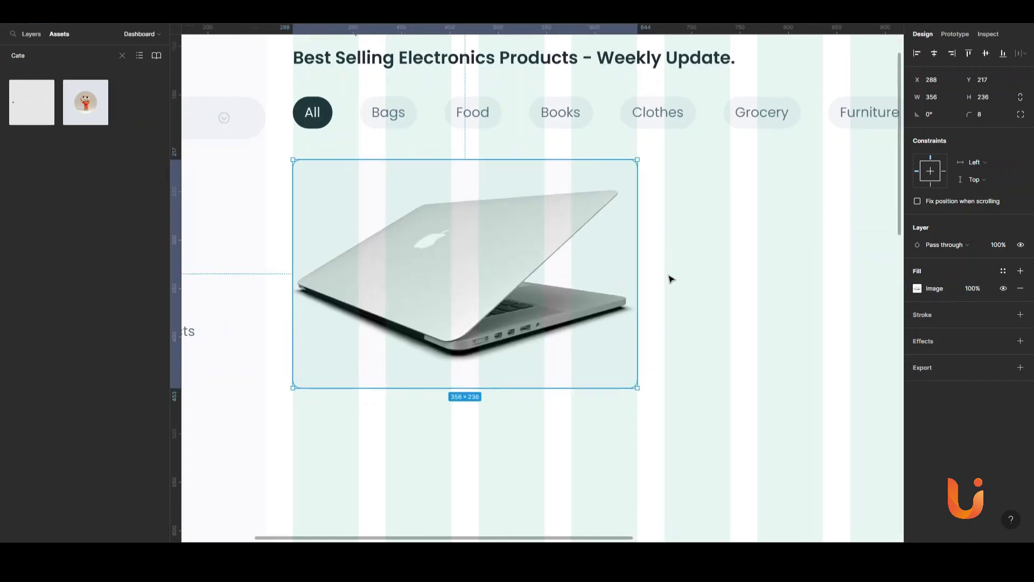
{"action": "left_click", "coordinate": [671, 279]}
{"action": "scroll", "coordinate": [548, 276], "scroll_direction": "down", "scroll_amount": 1}
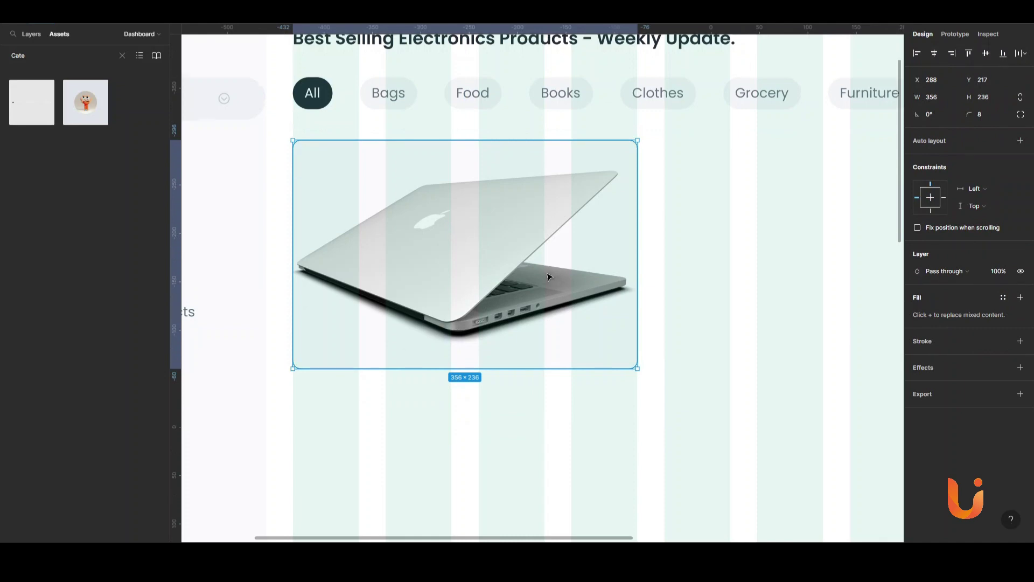
{"action": "scroll", "coordinate": [547, 276], "scroll_direction": "down", "scroll_amount": 4}
Step: Place the Avater component below the laptop image, sized 28×28
{"action": "left_click", "coordinate": [423, 324]}
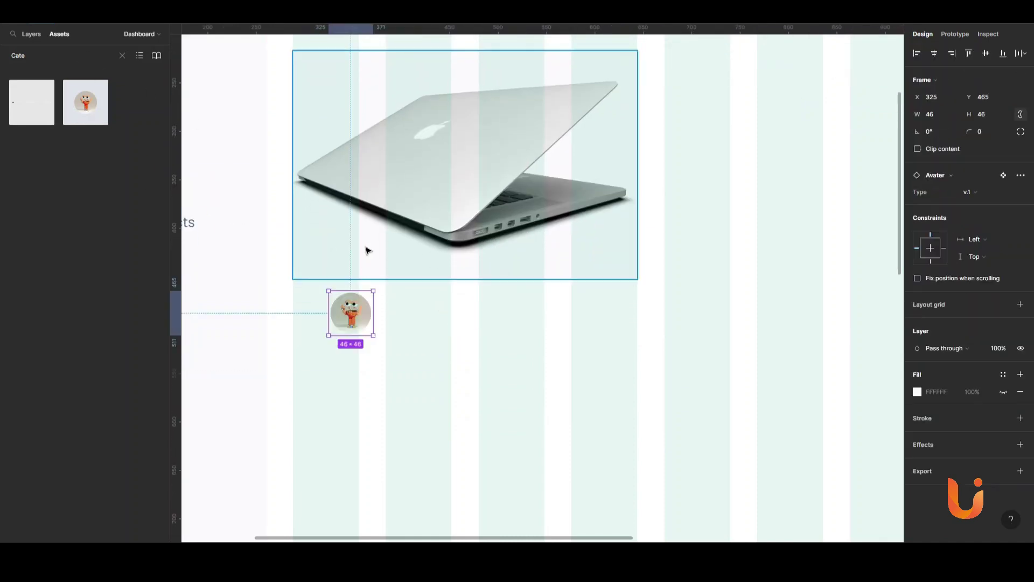
{"action": "left_click_drag", "start_coordinate": [86, 103], "coordinate": [268, 328]}
{"action": "left_click_drag", "start_coordinate": [332, 319], "coordinate": [322, 310]}
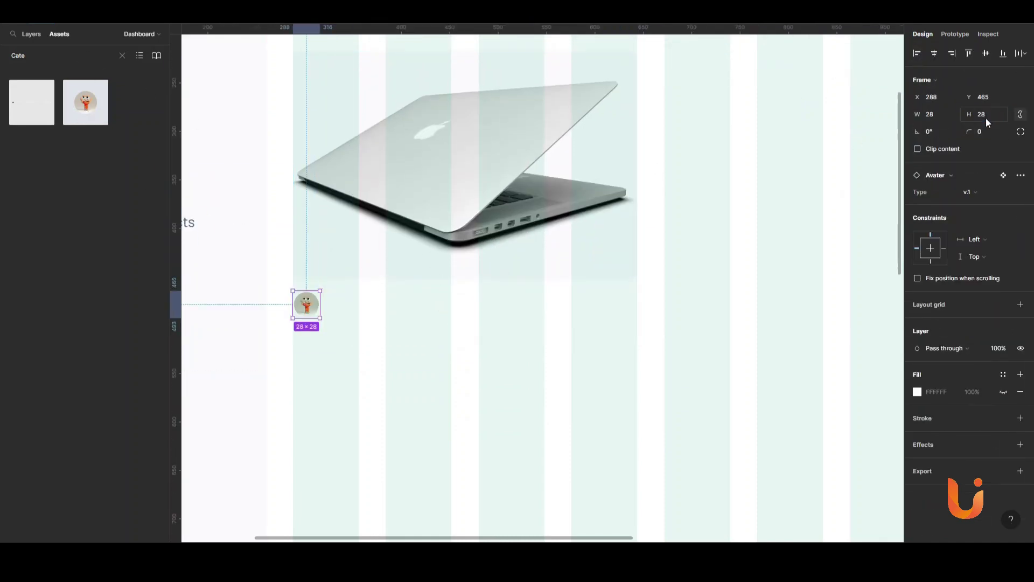
{"action": "scroll", "coordinate": [339, 317], "scroll_direction": "up", "scroll_amount": 2}
{"action": "left_click", "coordinate": [338, 316]}
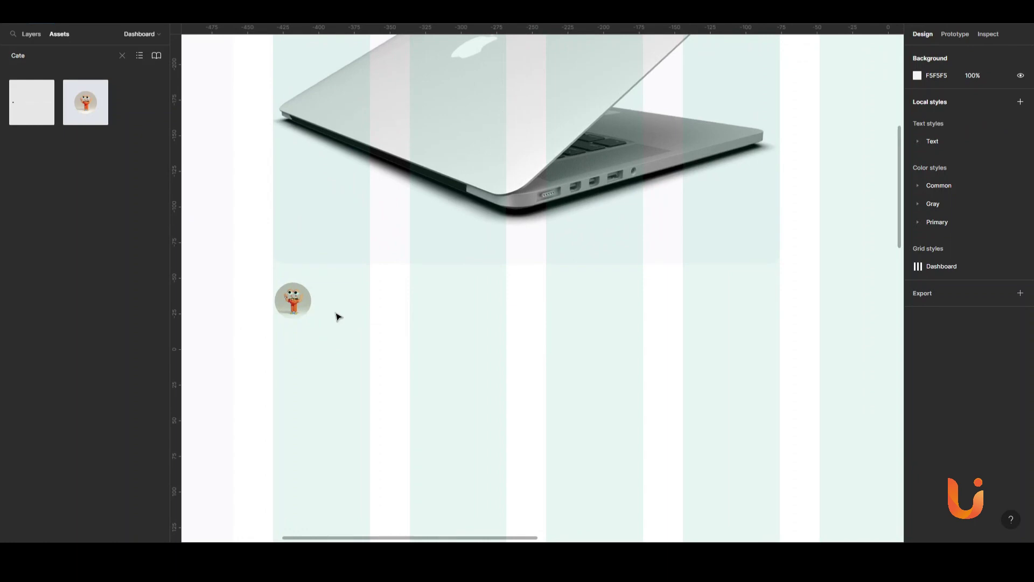
Step: Add the semibold 14px 'MacBook Pro 13” Big Discount' title, top-aligned 16 from the avatar
{"action": "left_click", "coordinate": [355, 296]}
{"action": "type", "text": "MacBook Pro 13” Big Discount"}
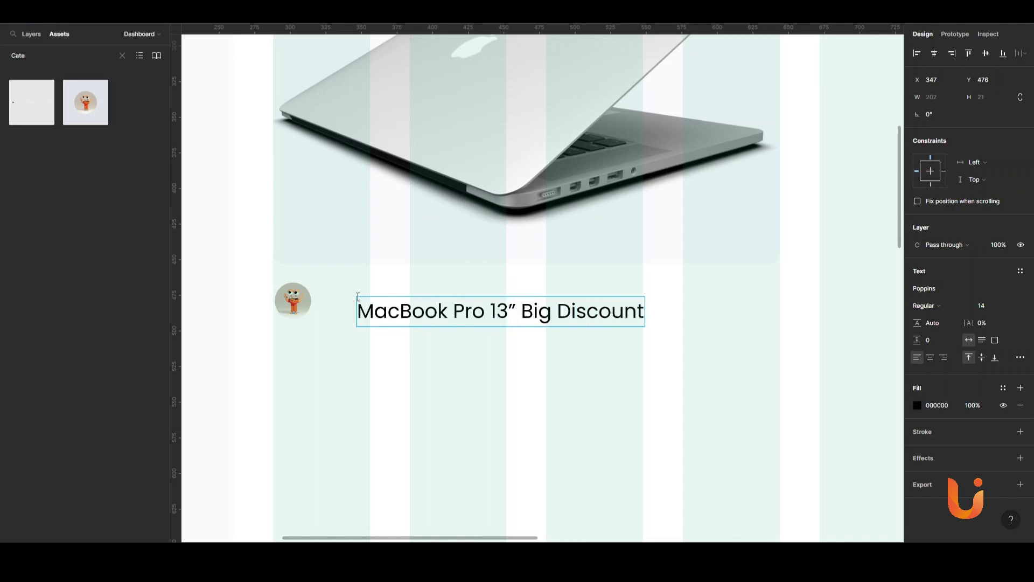
{"action": "key", "text": "Escape"}
{"action": "left_click", "coordinate": [1020, 271]}
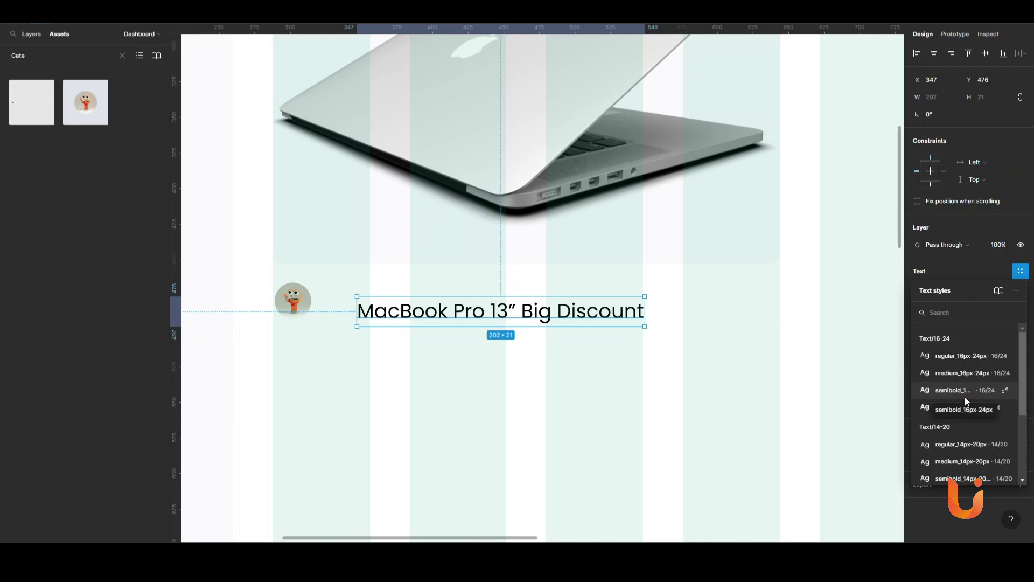
{"action": "scroll", "coordinate": [965, 397], "scroll_direction": "down", "scroll_amount": 2}
{"action": "left_click", "coordinate": [961, 432]}
{"action": "left_click", "coordinate": [292, 300], "text": "shift"}
{"action": "left_click", "coordinate": [972, 55]}
{"action": "left_click", "coordinate": [943, 148]}
{"action": "type", "text": "16"}
{"action": "key", "text": "Return"}
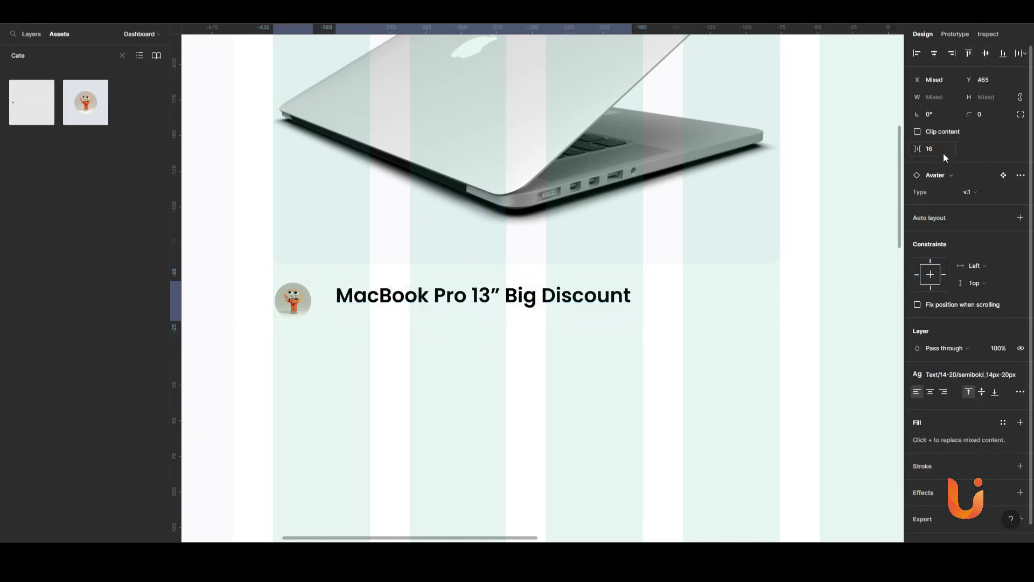
Step: Duplicate the title into a grey 'Eshop Spot' line and colour the title Gray/800
{"action": "left_click", "coordinate": [395, 302]}
{"action": "left_click_drag", "start_coordinate": [395, 302], "coordinate": [439, 330]}
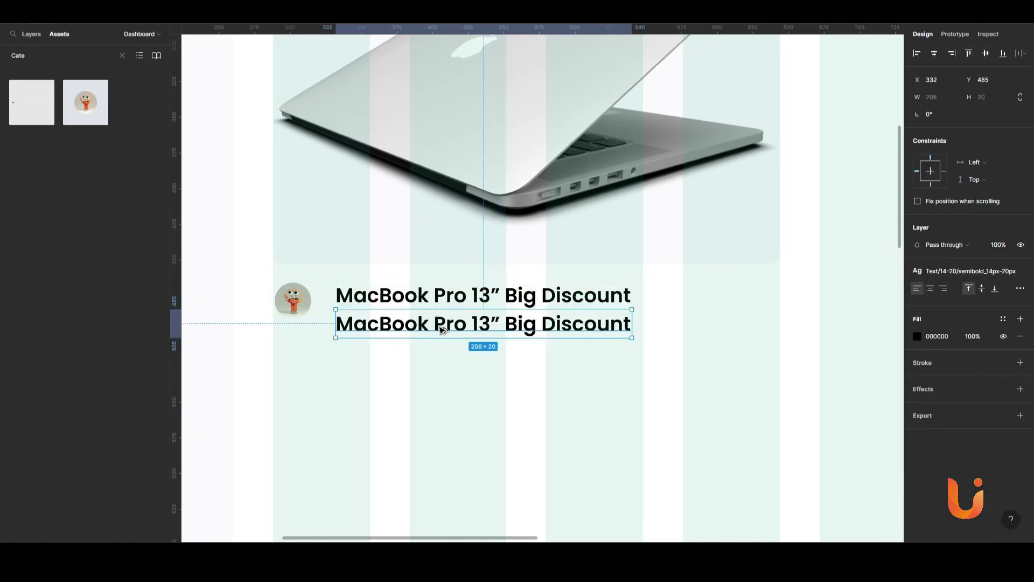
{"action": "left_click", "coordinate": [1003, 318]}
{"action": "left_click", "coordinate": [943, 474]}
{"action": "left_click", "coordinate": [377, 295]}
{"action": "left_click", "coordinate": [1003, 319]}
{"action": "left_click", "coordinate": [969, 467]}
{"action": "double_click", "coordinate": [414, 327]}
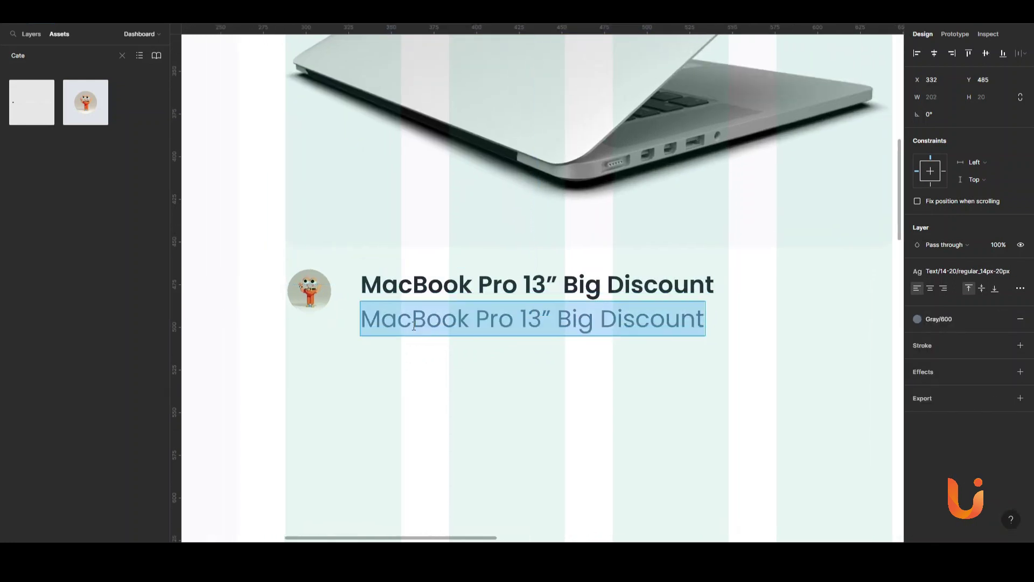
{"action": "type", "text": "Eshop S"}
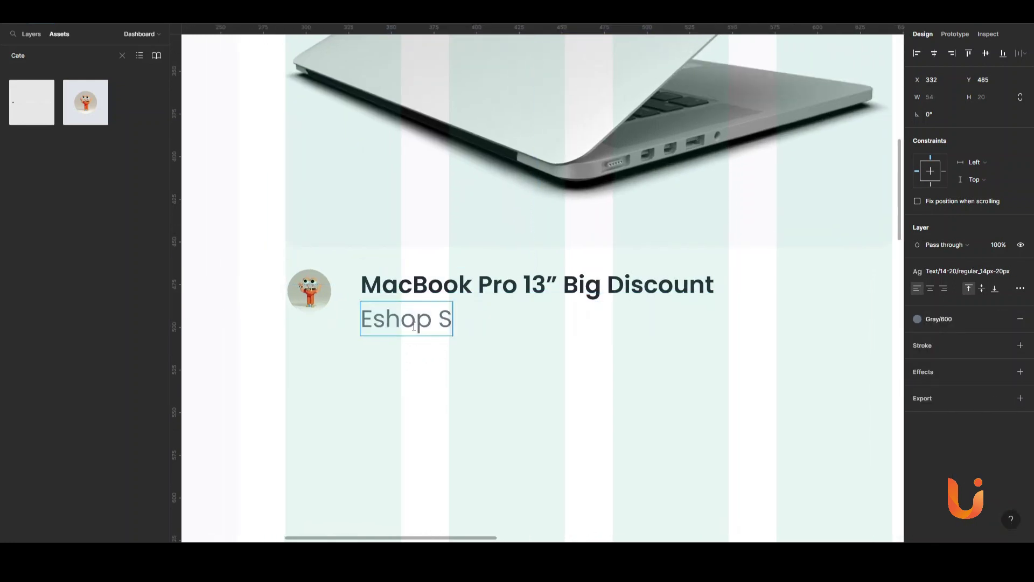
{"action": "type", "text": "pot"}
{"action": "key", "text": "Escape"}
{"action": "scroll", "coordinate": [460, 399], "scroll_direction": "down", "scroll_amount": 1}
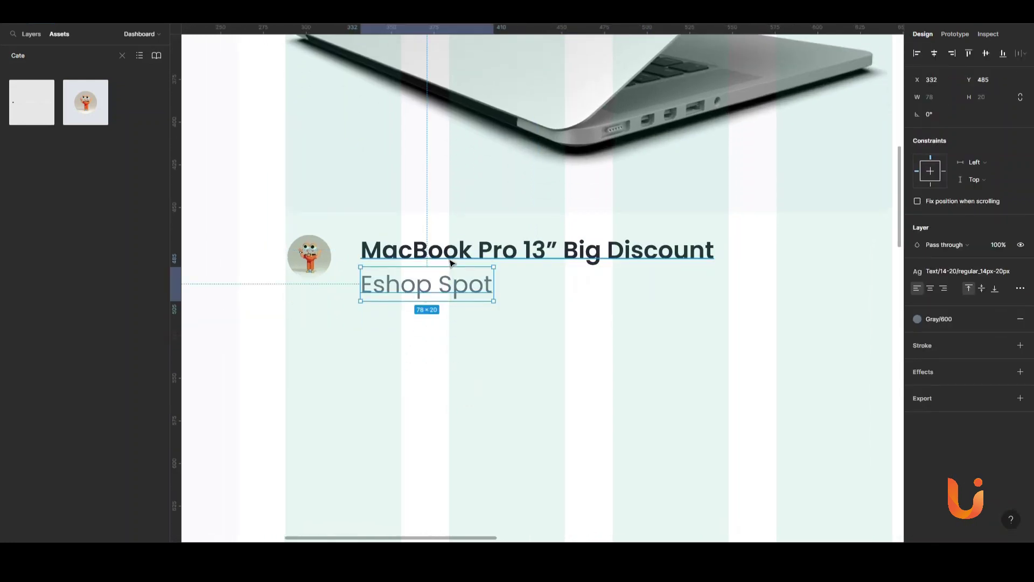
Step: Add a semibold yellow '$1,999.00' price line
{"action": "key", "text": "shift+a"}
{"action": "type", "text": "$1"}
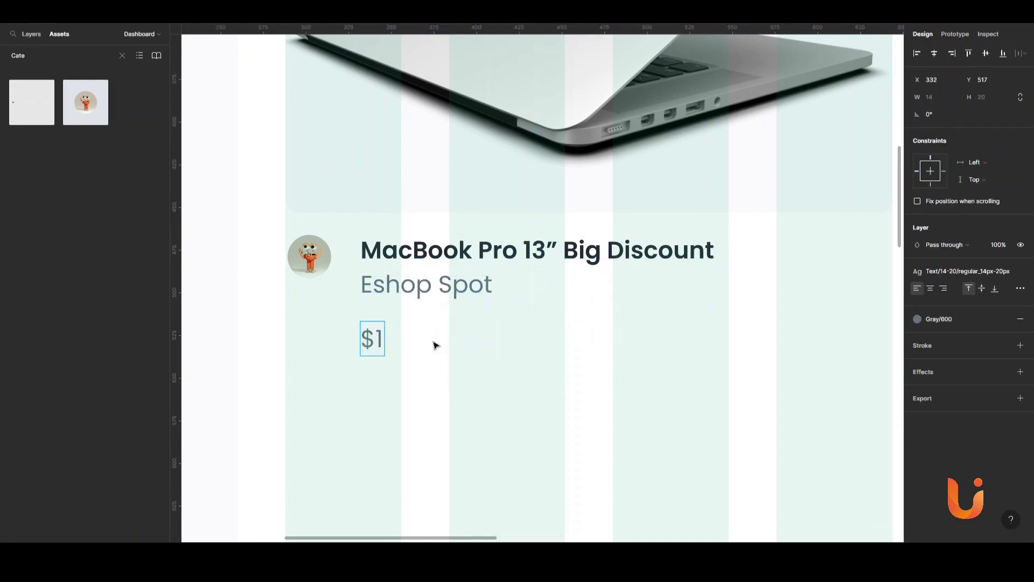
{"action": "key", "text": "Escape"}
{"action": "left_click", "coordinate": [927, 271]}
{"action": "left_click", "coordinate": [954, 399]}
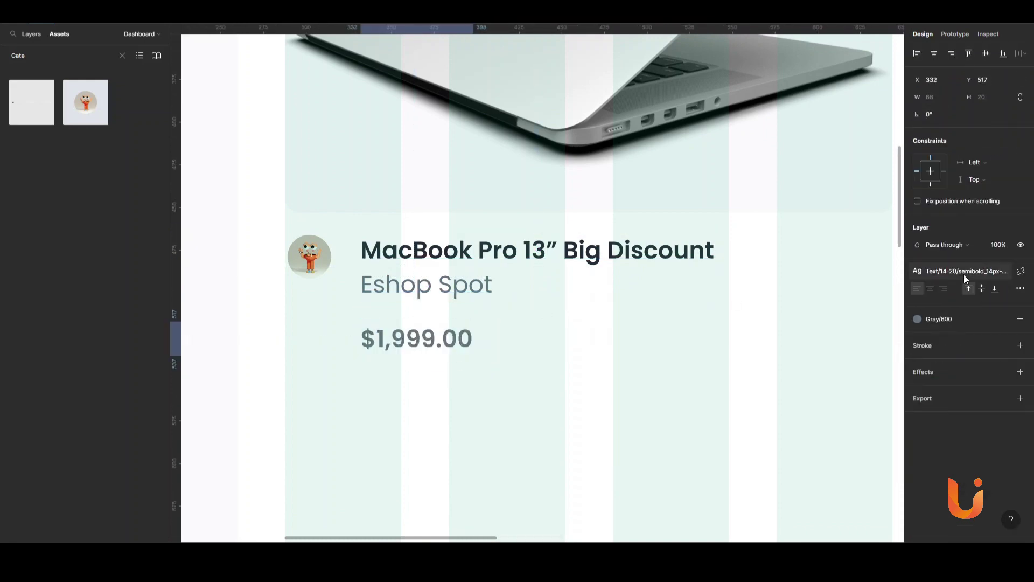
{"action": "left_click", "coordinate": [918, 319]}
{"action": "left_click", "coordinate": [927, 507]}
Step: Duplicate the price as grey, Regular, struck-through, and auto-layout both prices in a row
{"action": "left_click_drag", "start_coordinate": [452, 344], "coordinate": [578, 345]}
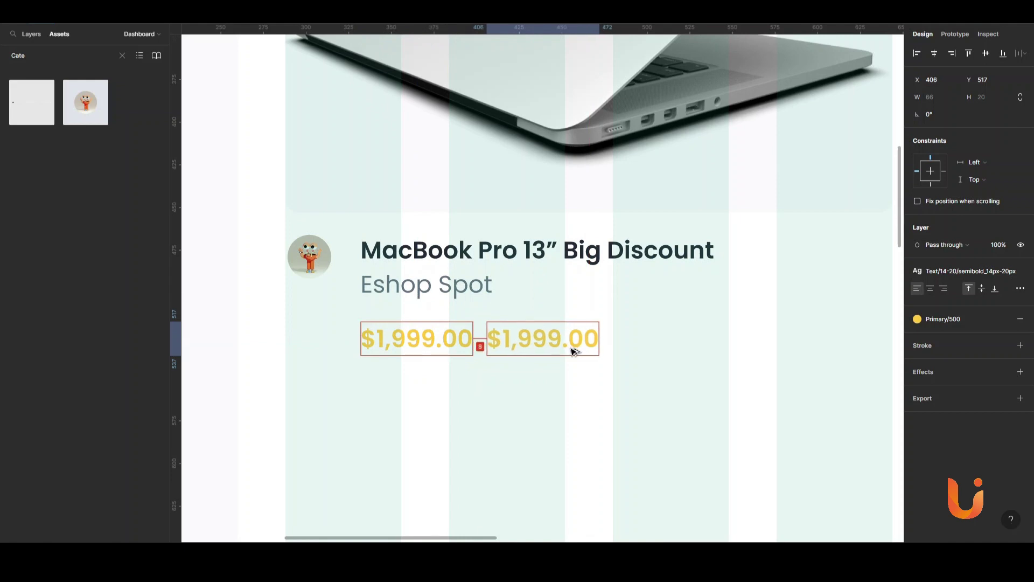
{"action": "left_click", "coordinate": [965, 272]}
{"action": "left_click", "coordinate": [1020, 271]}
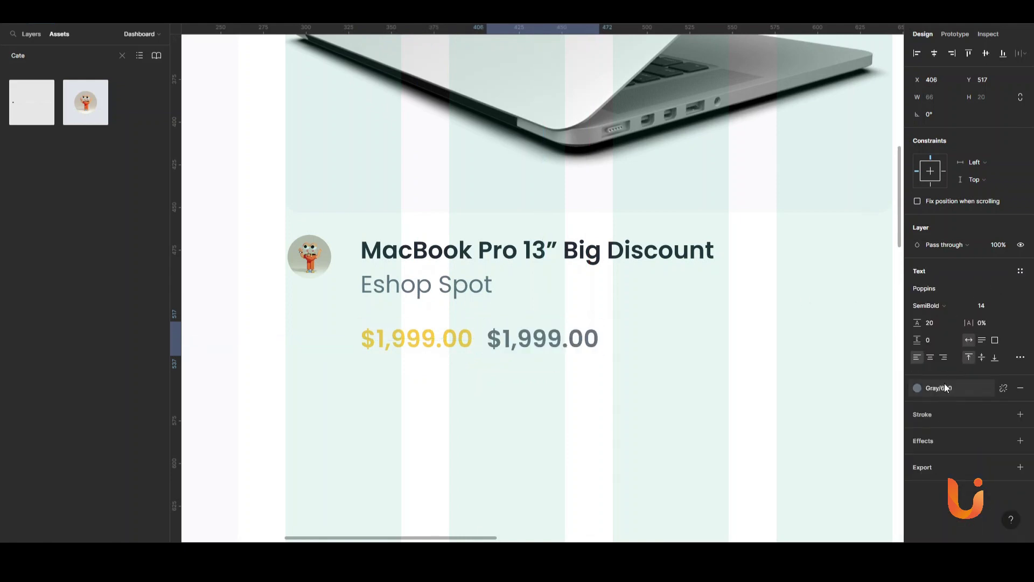
{"action": "left_click", "coordinate": [930, 306]}
{"action": "left_click", "coordinate": [937, 279]}
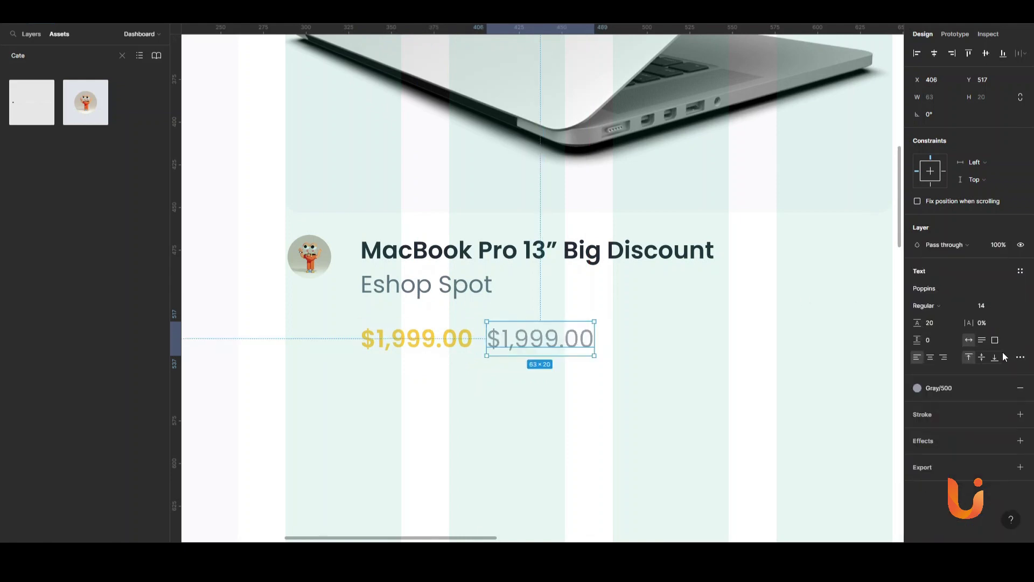
{"action": "left_click", "coordinate": [1021, 357]}
{"action": "left_click", "coordinate": [862, 411]}
{"action": "left_click", "coordinate": [416, 338]}
{"action": "left_click", "coordinate": [539, 325], "text": "shift"}
{"action": "key", "text": "shift+a"}
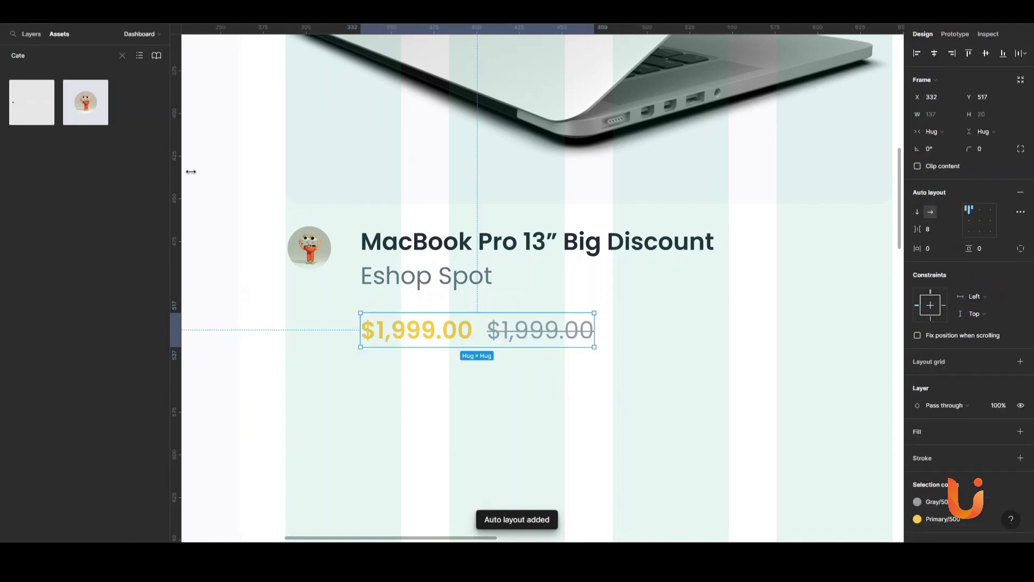
{"action": "scroll", "coordinate": [393, 370], "scroll_direction": "up", "scroll_amount": 2}
{"action": "key", "text": "t"}
{"action": "left_click", "coordinate": [393, 375]}
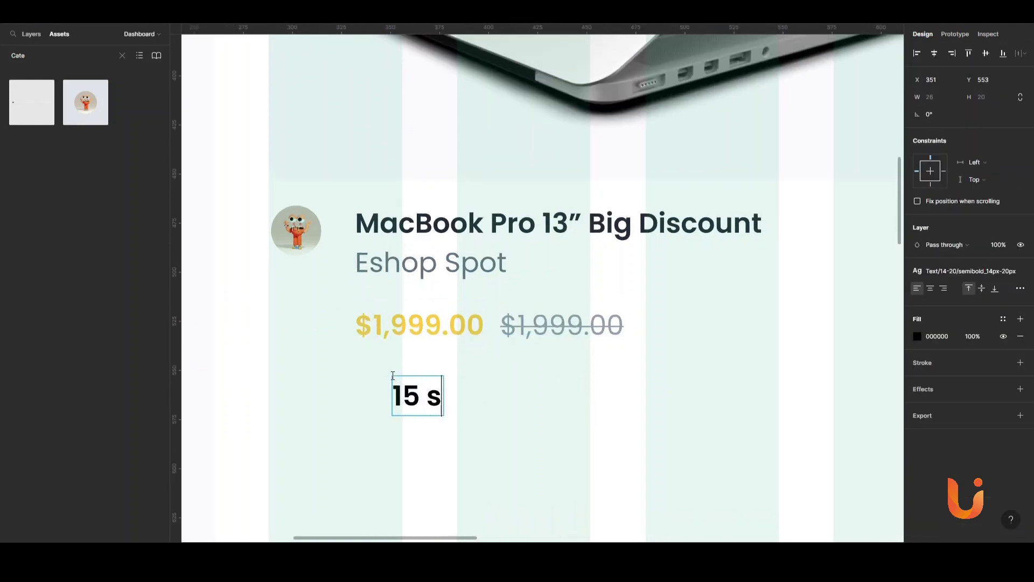
Step: Style the '15 sales' line as regular 12px grey text
{"action": "key", "text": "Escape"}
{"action": "left_click", "coordinate": [964, 271]}
{"action": "left_click", "coordinate": [975, 328]}
{"action": "left_click", "coordinate": [918, 336]}
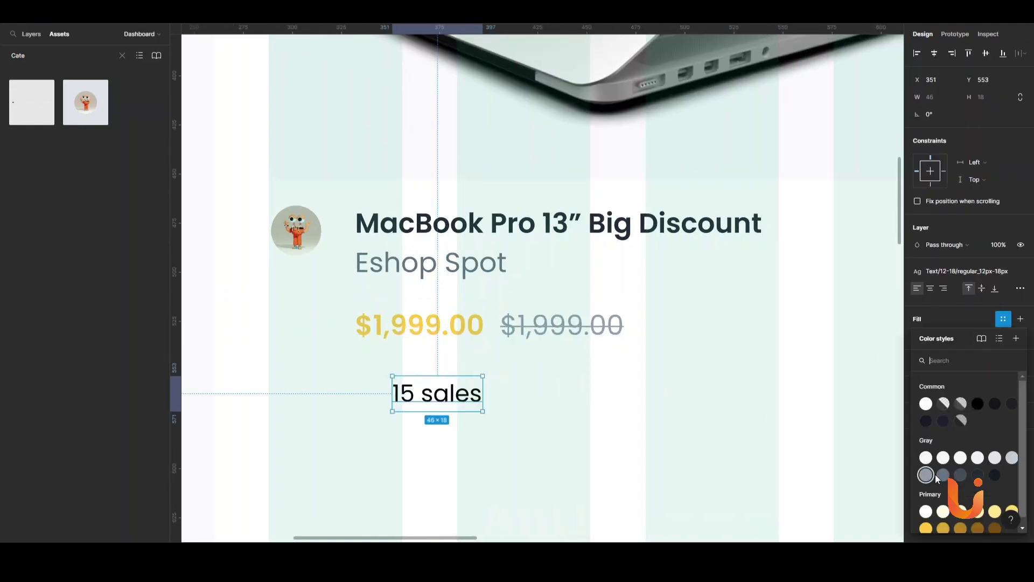
{"action": "left_click", "coordinate": [926, 464]}
Step: Add a star icon and a '5.0(10)' rating text beside '15 sales'
{"action": "key", "text": "Escape"}
{"action": "triple_click", "coordinate": [44, 52]}
{"action": "type", "text": "star"}
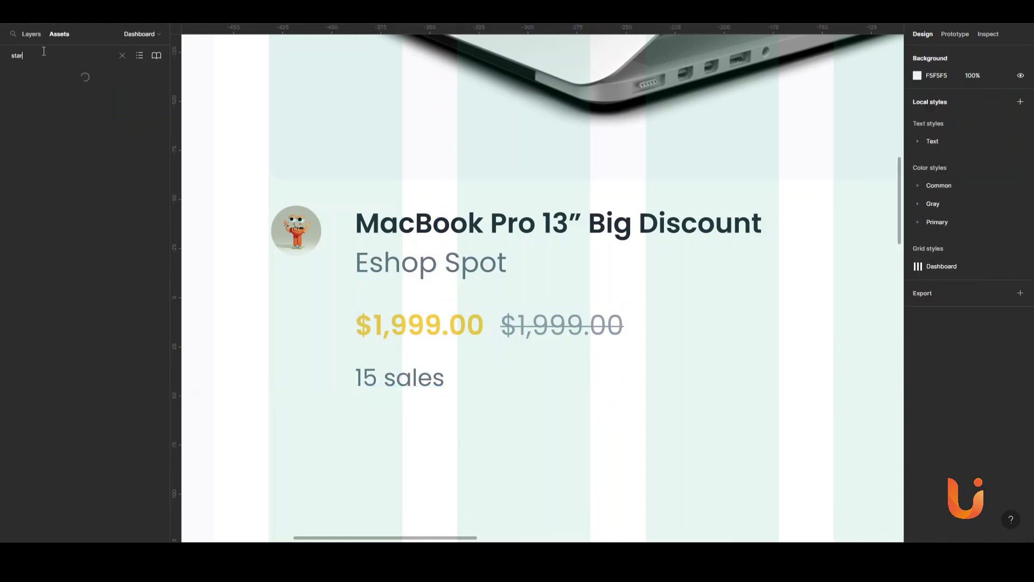
{"action": "left_click_drag", "start_coordinate": [475, 380], "coordinate": [466, 387]}
{"action": "scroll", "coordinate": [512, 409], "scroll_direction": "up", "scroll_amount": 1}
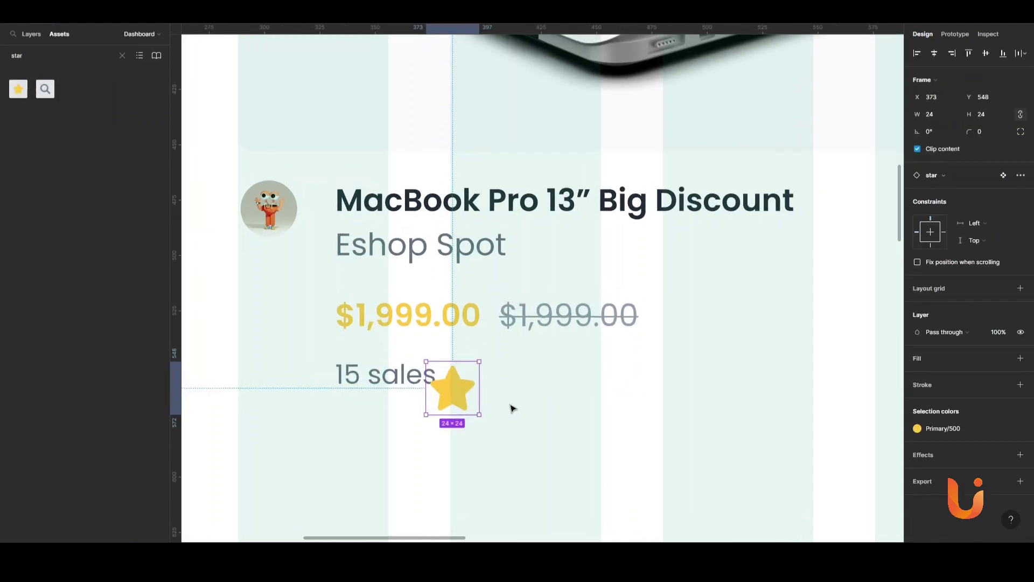
{"action": "scroll", "coordinate": [492, 331], "scroll_direction": "up", "scroll_amount": 3}
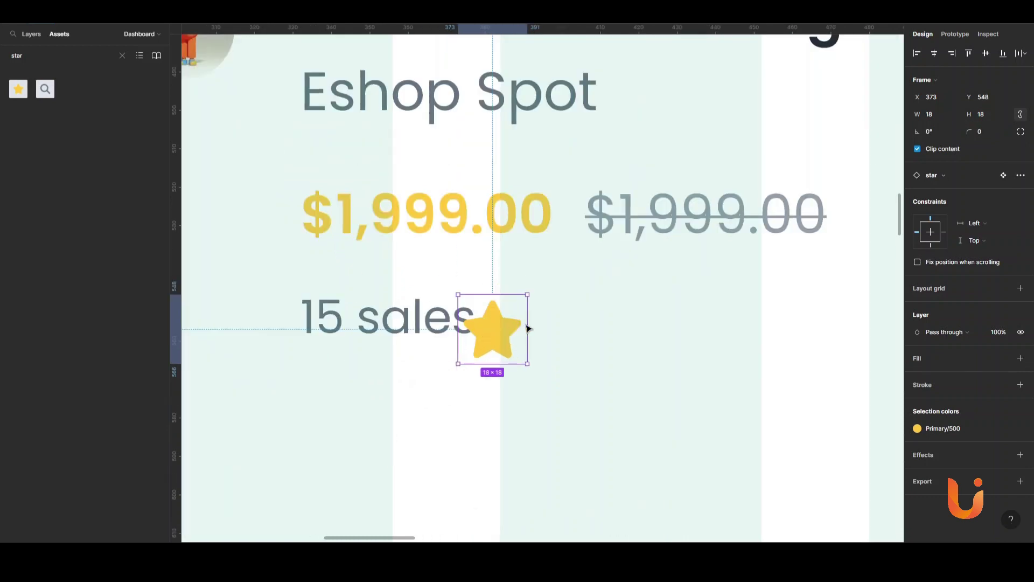
{"action": "left_click_drag", "start_coordinate": [389, 327], "coordinate": [673, 327]}
{"action": "key", "text": "Return"}
{"action": "type", "text": "5.0(10"}
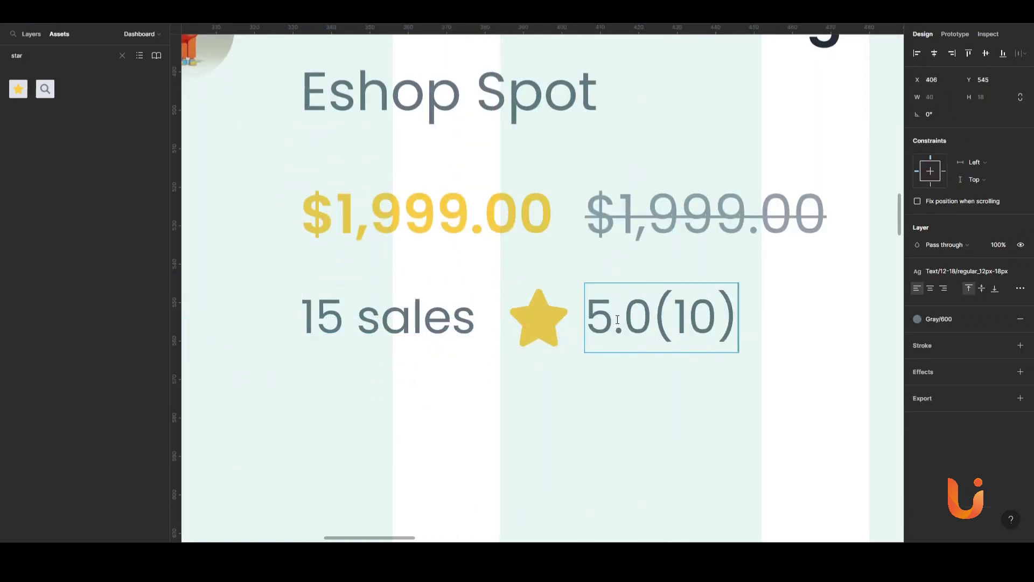
{"action": "key", "text": "Escape"}
Step: Auto-layout star with rating, then the sales row, then stack prices and sales rows
{"action": "left_click_drag", "start_coordinate": [637, 369], "coordinate": [377, 323]}
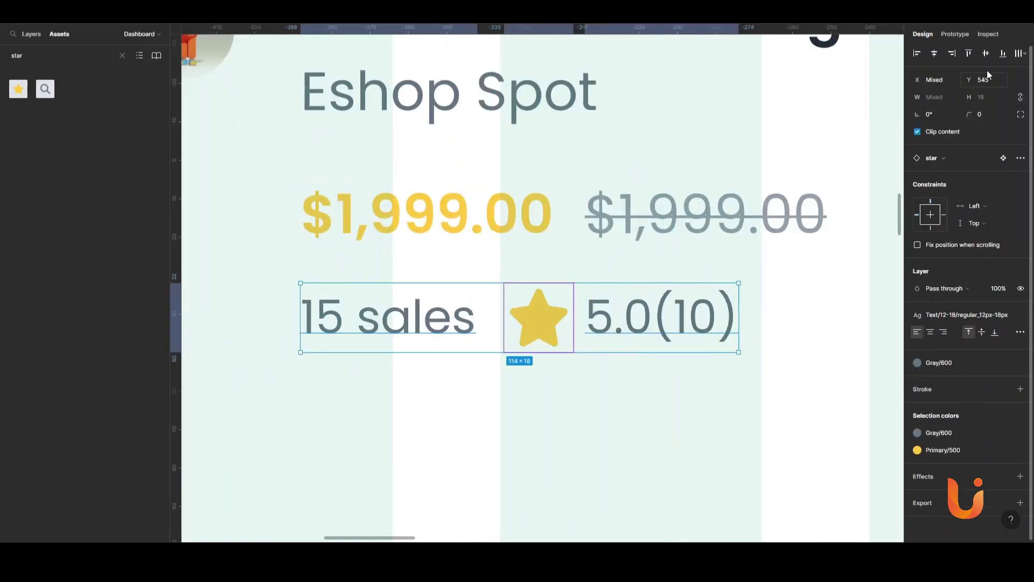
{"action": "left_click", "coordinate": [1023, 53]}
{"action": "left_click", "coordinate": [945, 92]}
{"action": "left_click", "coordinate": [610, 329], "text": "shift"}
{"action": "key", "text": "shift+a"}
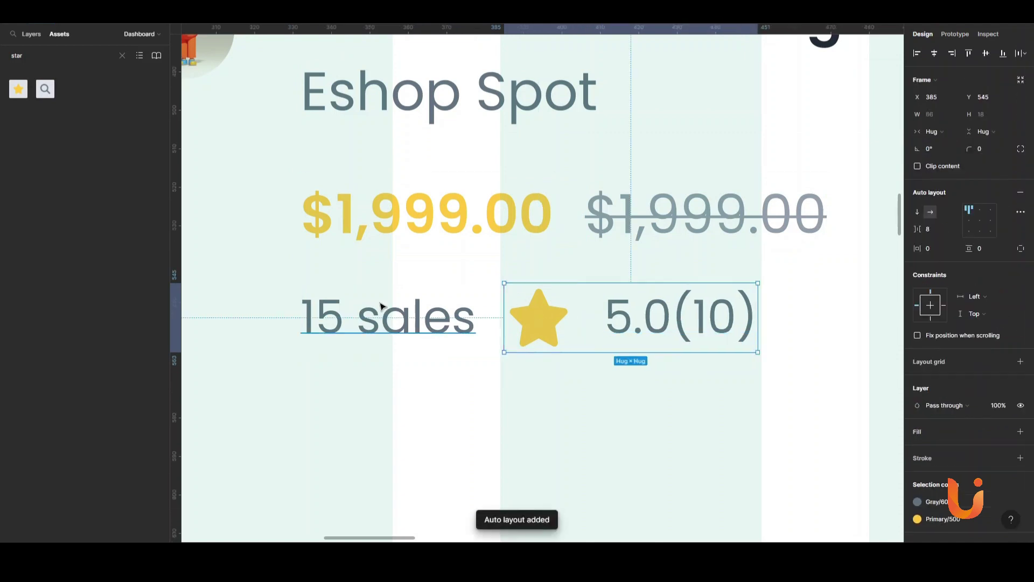
{"action": "left_click", "coordinate": [388, 318], "text": "shift"}
{"action": "key", "text": "shift+a"}
{"action": "scroll", "coordinate": [585, 391], "scroll_direction": "down", "scroll_amount": 3}
{"action": "left_click", "coordinate": [462, 268], "text": "shift"}
{"action": "key", "text": "shift+a"}
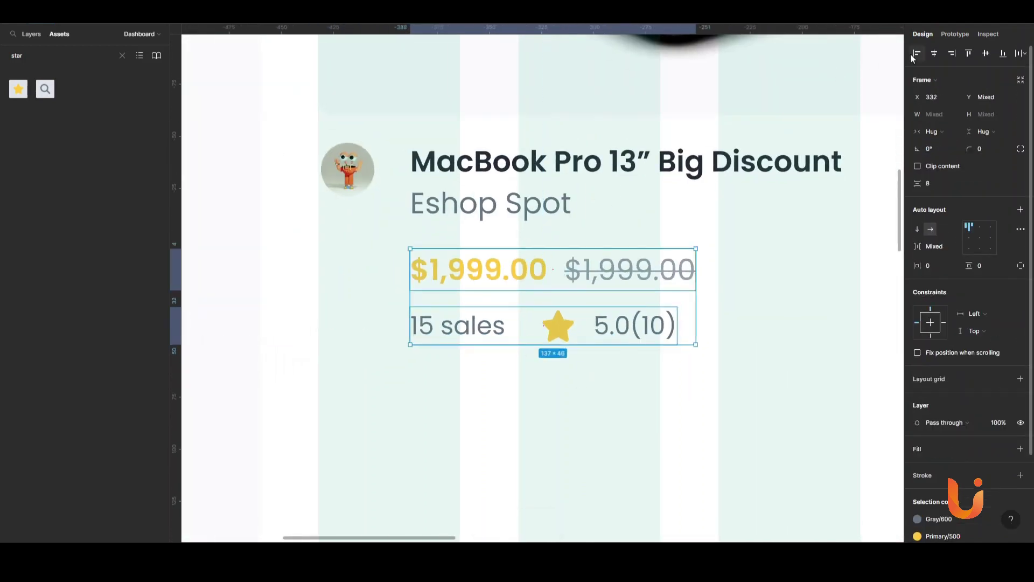
{"action": "left_click_drag", "start_coordinate": [575, 383], "coordinate": [448, 383]}
{"action": "scroll", "coordinate": [629, 356], "scroll_direction": "down", "scroll_amount": 2}
{"action": "left_click_drag", "start_coordinate": [629, 356], "coordinate": [552, 349]}
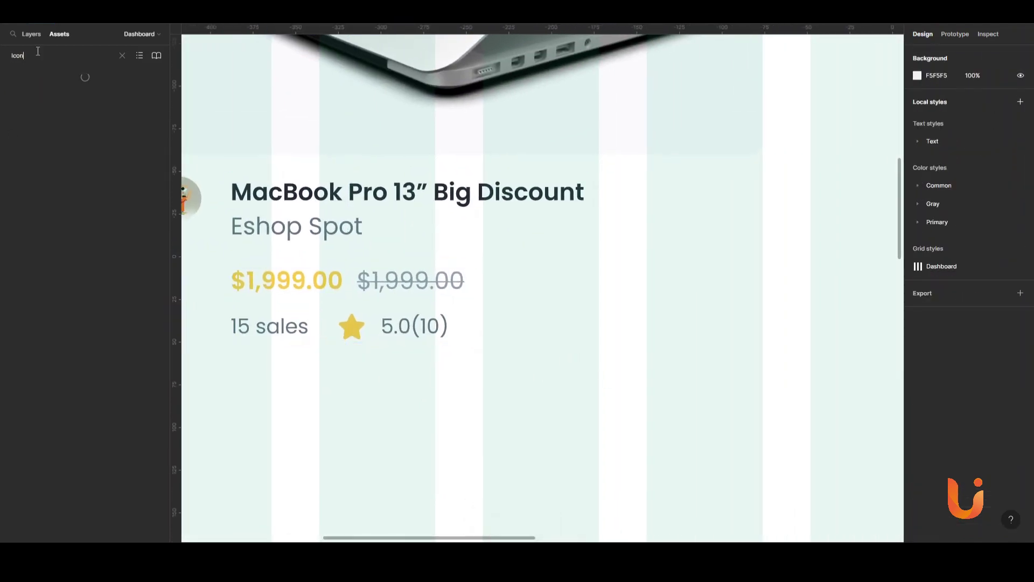
Step: Place a Style m cart icon button right of the price row with a light grey background
{"action": "left_click_drag", "start_coordinate": [31, 156], "coordinate": [560, 332]}
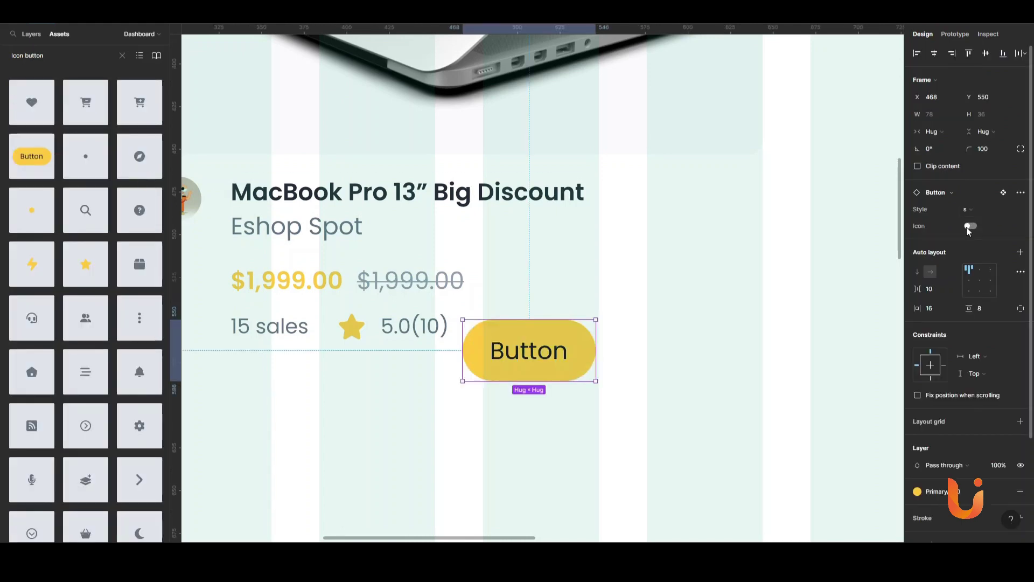
{"action": "left_click", "coordinate": [968, 209]}
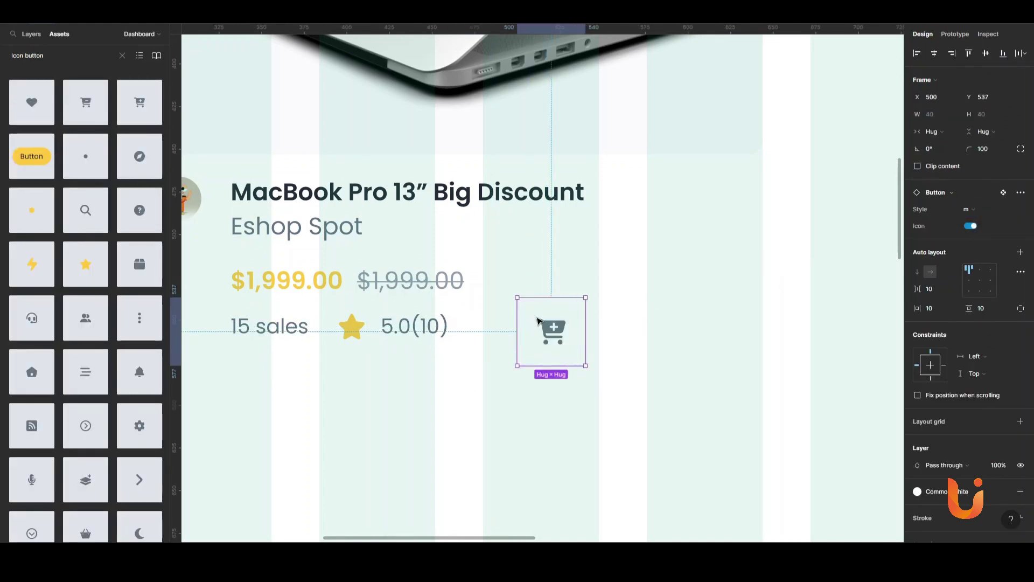
{"action": "left_click_drag", "start_coordinate": [537, 321], "coordinate": [889, 104]}
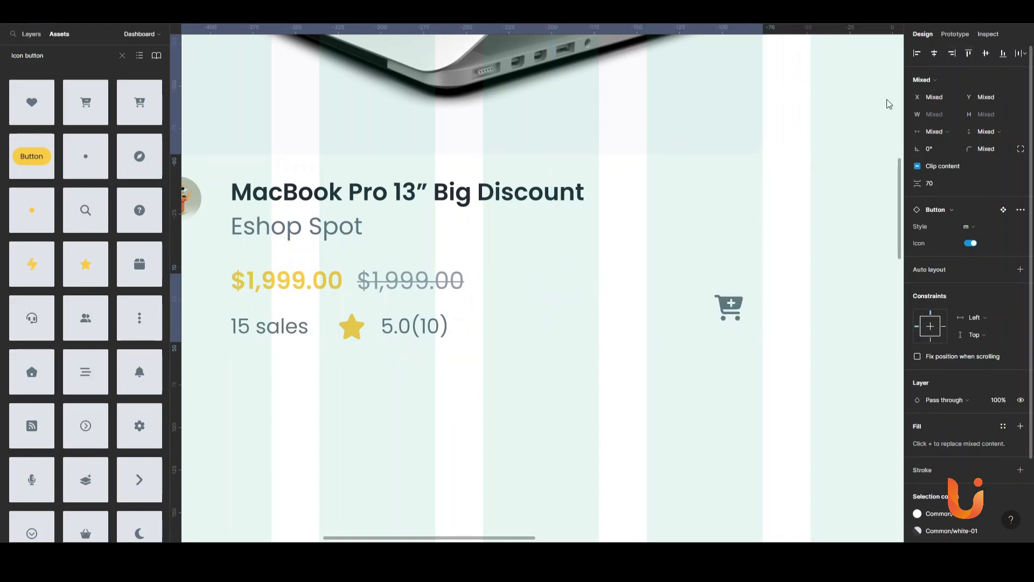
{"action": "left_click", "coordinate": [889, 104]}
{"action": "left_click", "coordinate": [729, 308]}
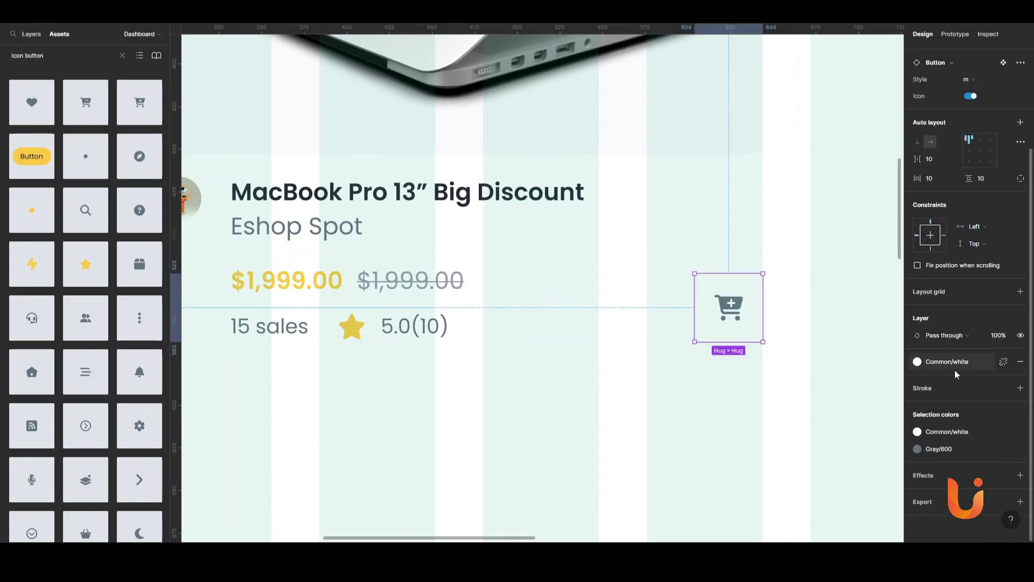
{"action": "left_click", "coordinate": [951, 439]}
{"action": "left_click", "coordinate": [754, 348]}
Step: Nest the price row, title block and laptop image into one vertical auto-layout card
{"action": "left_click_drag", "start_coordinate": [754, 348], "coordinate": [762, 265]}
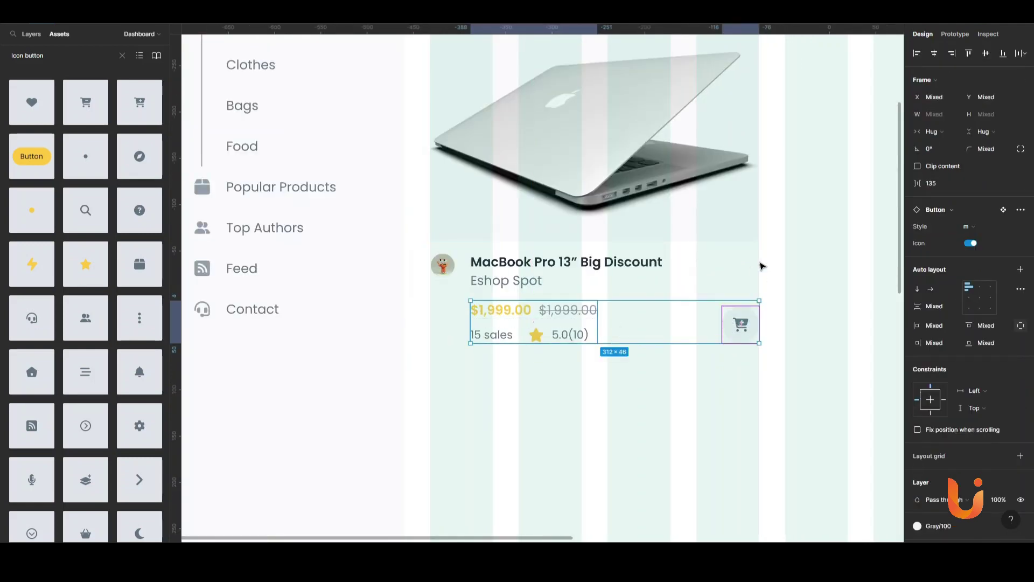
{"action": "key", "text": "shift+a"}
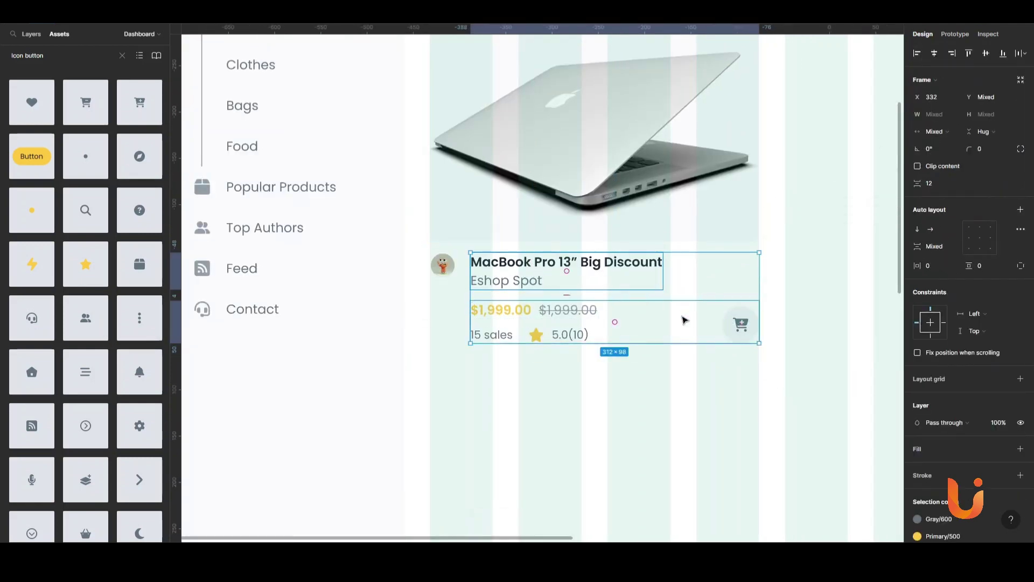
{"action": "key", "text": "shift+a"}
{"action": "key", "text": "shift+a"}
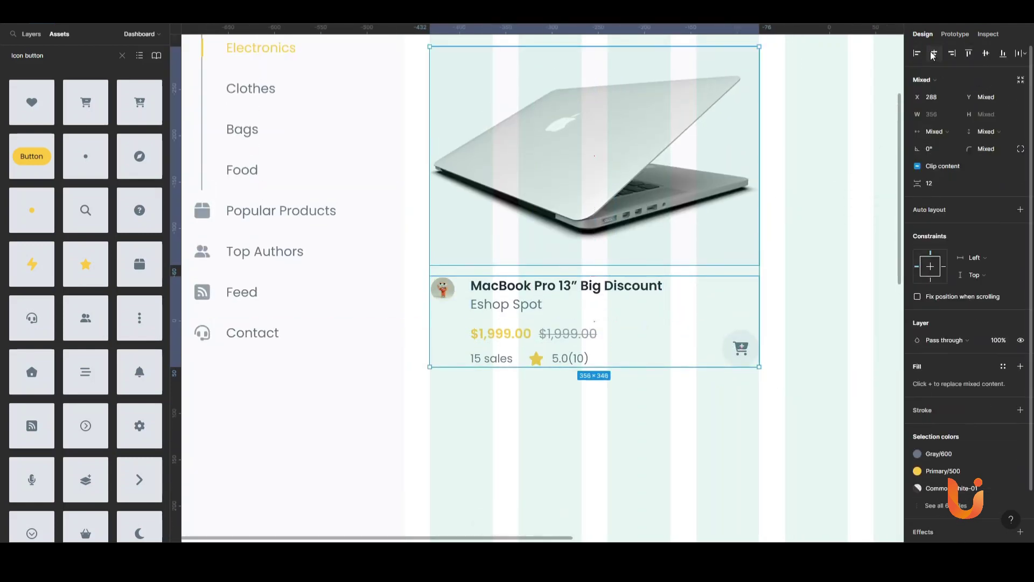
{"action": "left_click", "coordinate": [479, 325]}
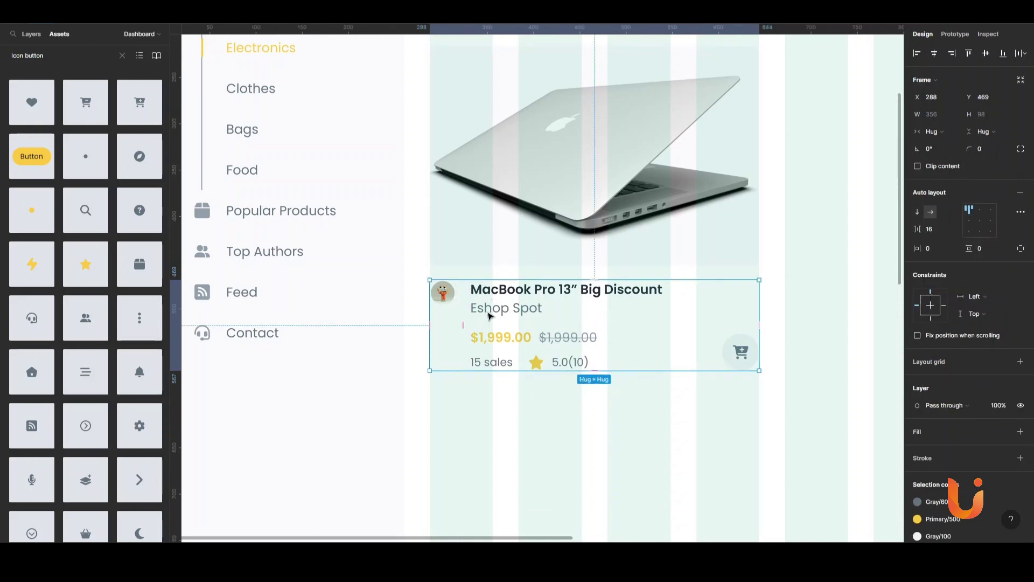
{"action": "left_click", "coordinate": [619, 263], "text": "shift"}
{"action": "key", "text": "shift+a"}
{"action": "scroll", "coordinate": [785, 228], "scroll_direction": "down", "scroll_amount": 3}
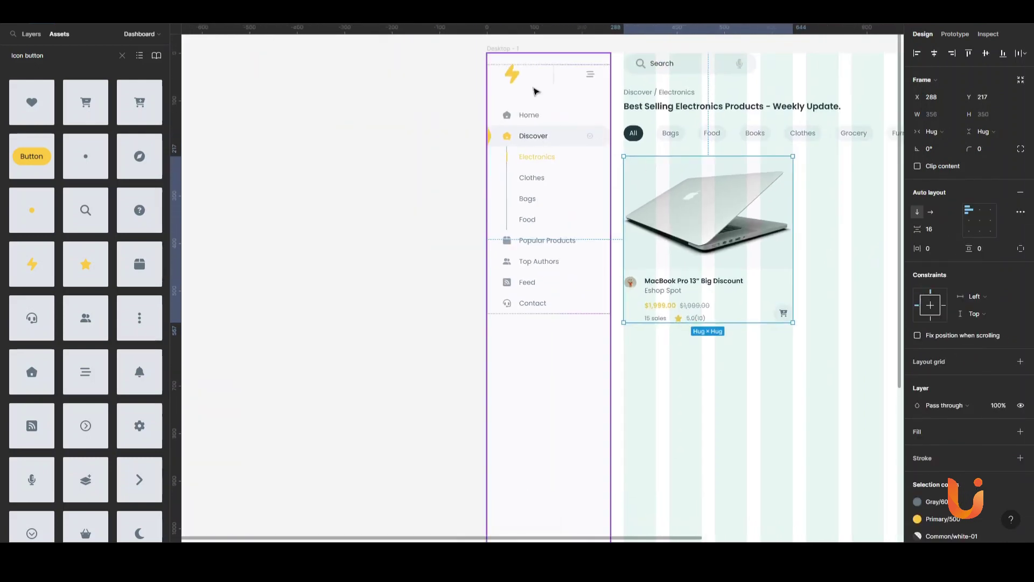
Step: Move the card off Desktop, name it 'Product Card', and cut it
{"action": "left_click_drag", "start_coordinate": [692, 209], "coordinate": [448, 282]}
{"action": "type", "text": "Product Ca"}
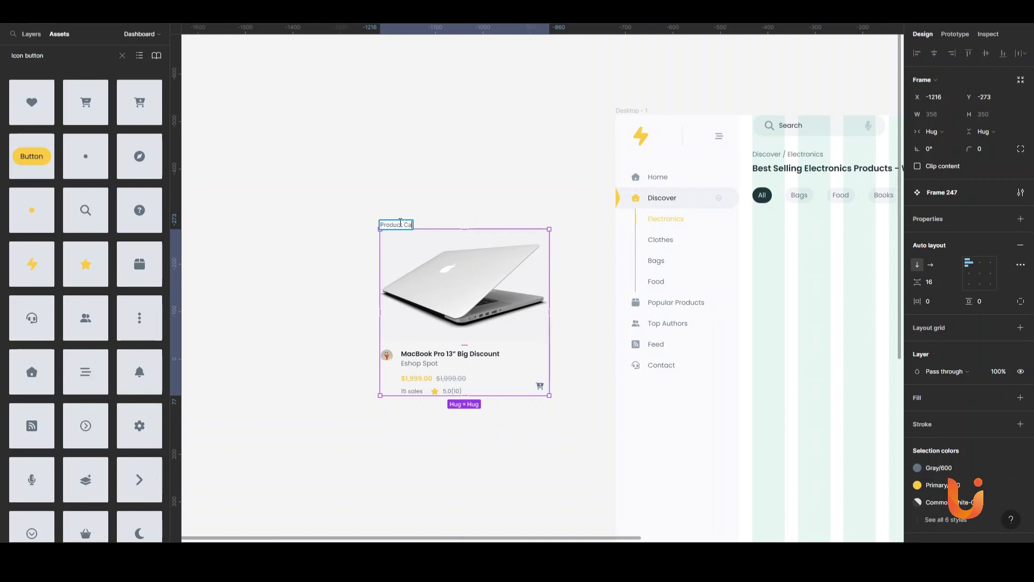
{"action": "key", "text": "Return"}
{"action": "key", "text": "Delete"}
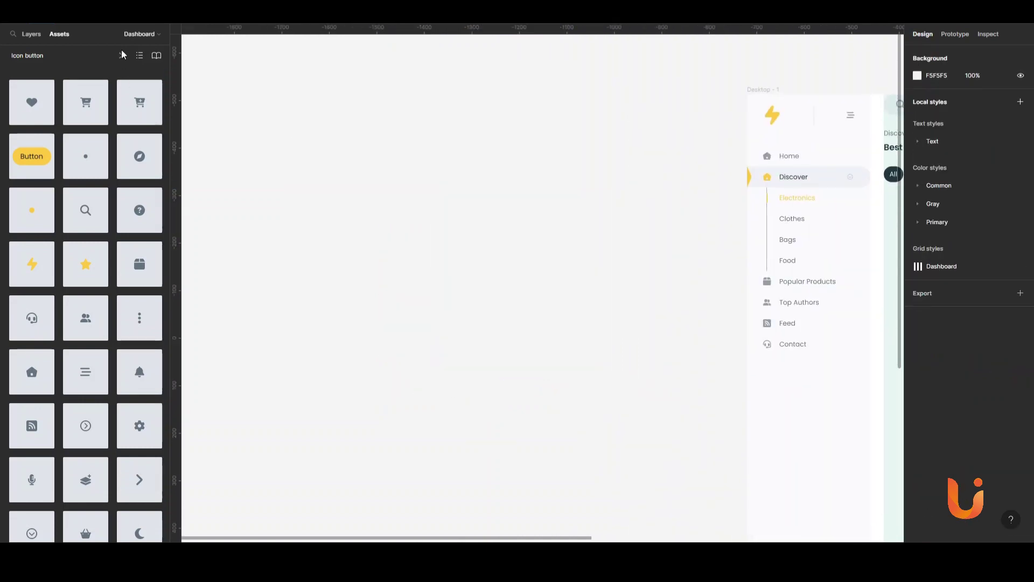
Step: Paste Product Card onto the Component page and add a second variant
{"action": "right_click", "coordinate": [397, 288]}
{"action": "left_click", "coordinate": [404, 293]}
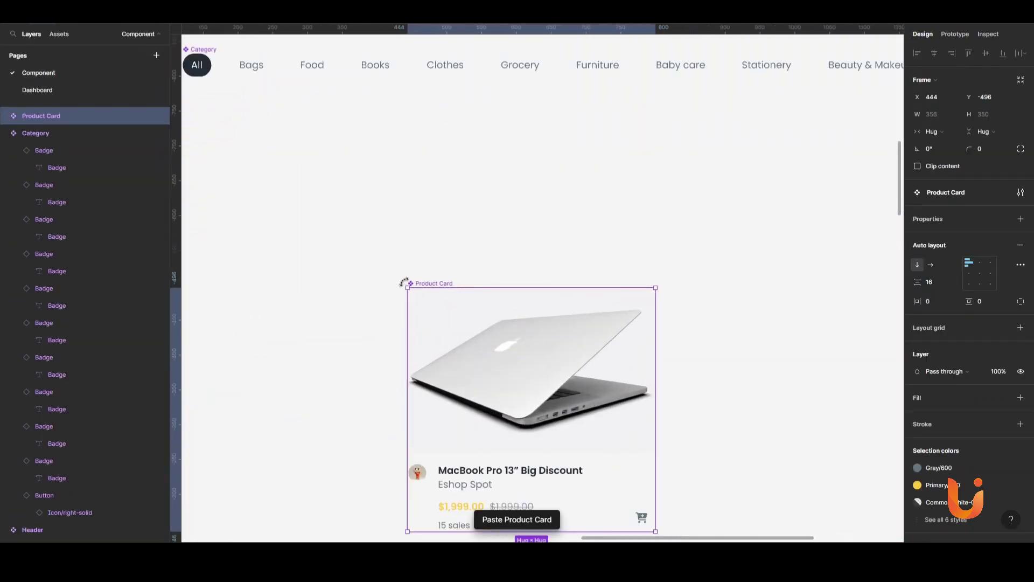
{"action": "scroll", "coordinate": [593, 249], "scroll_direction": "down", "scroll_amount": 3}
{"action": "left_click", "coordinate": [79, 184]}
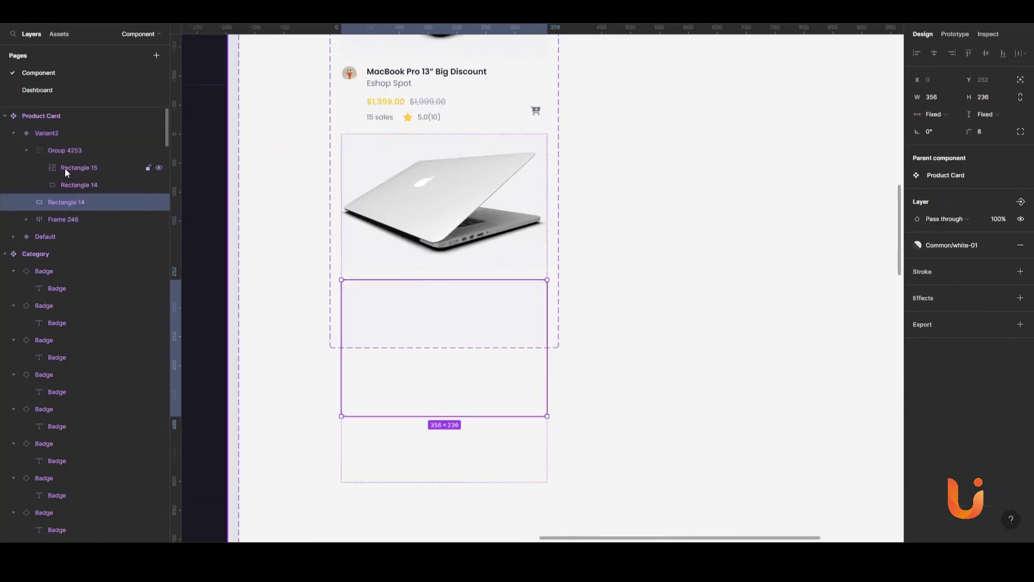
Step: Duplicate the image rectangle as a grey overlay layer in the second variant
{"action": "key", "text": "ctrl+d"}
{"action": "left_click", "coordinate": [918, 298]}
{"action": "left_click", "coordinate": [926, 431]}
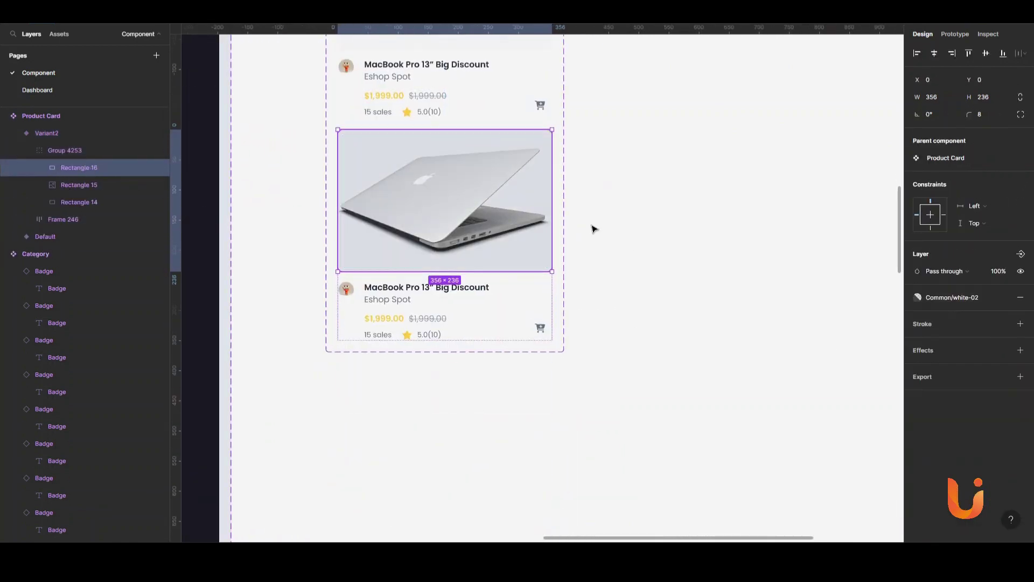
{"action": "scroll", "coordinate": [591, 228], "scroll_direction": "up", "scroll_amount": 2}
{"action": "left_click", "coordinate": [573, 219]}
{"action": "key", "text": "Escape"}
{"action": "key", "text": "alt+2"}
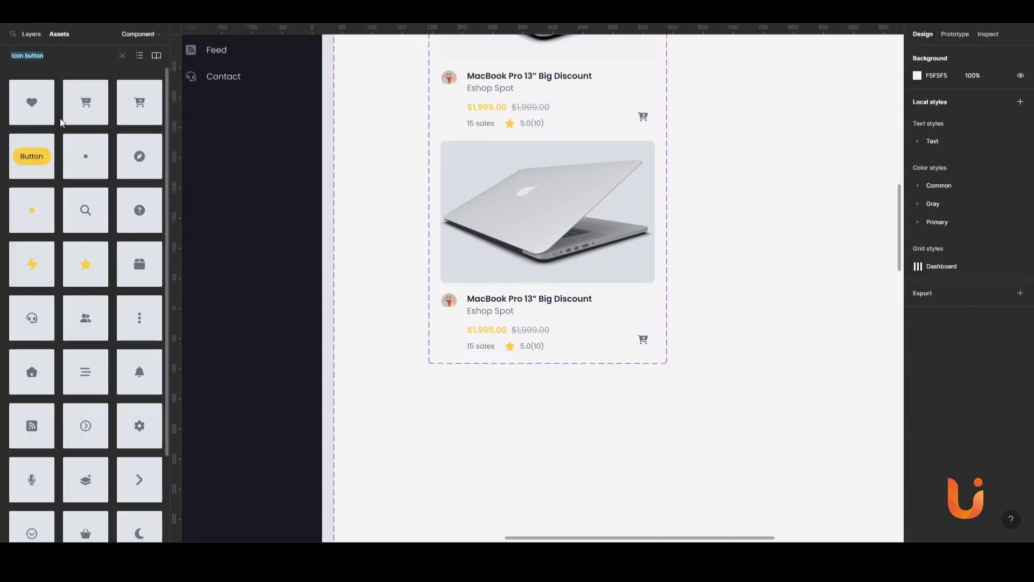
Step: Duplicate the cart button twice and swap the copies' icons to heart and layers
{"action": "double_click", "coordinate": [644, 341]}
{"action": "left_click", "coordinate": [644, 339]}
{"action": "mouse_move", "coordinate": [645, 340]}
{"action": "left_mouse_down"}
{"action": "mouse_move", "coordinate": [686, 184]}
{"action": "mouse_move", "coordinate": [582, 221]}
{"action": "mouse_move", "coordinate": [645, 227]}
{"action": "left_mouse_up"}
{"action": "scroll", "coordinate": [583, 221], "scroll_direction": "up", "scroll_amount": 3}
{"action": "double_click", "coordinate": [601, 224]}
{"action": "left_click", "coordinate": [846, 273]}
{"action": "double_click", "coordinate": [636, 226]}
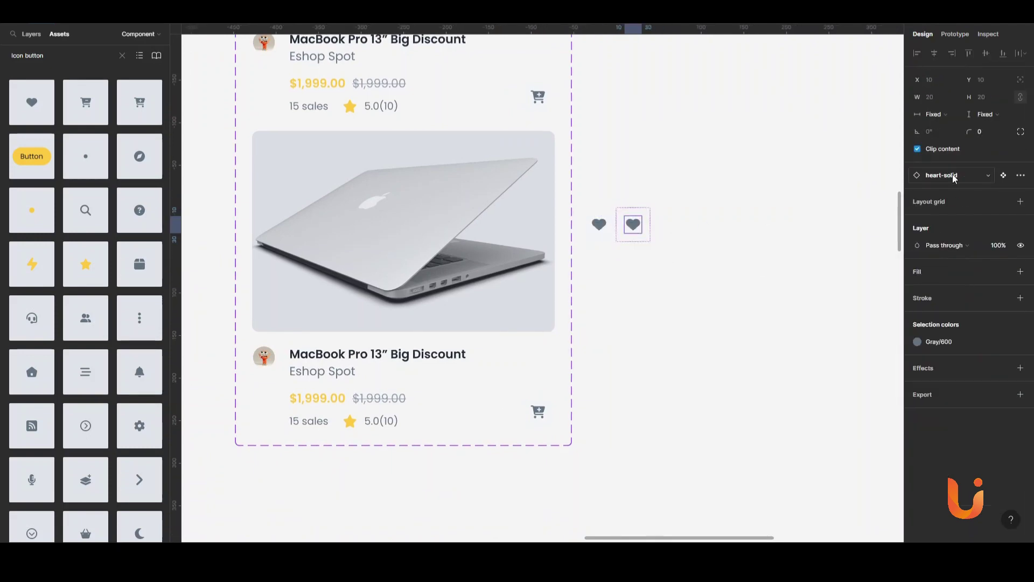
{"action": "left_click", "coordinate": [949, 175]}
{"action": "left_click", "coordinate": [932, 275]}
{"action": "left_click", "coordinate": [929, 361]}
{"action": "left_click", "coordinate": [658, 253]}
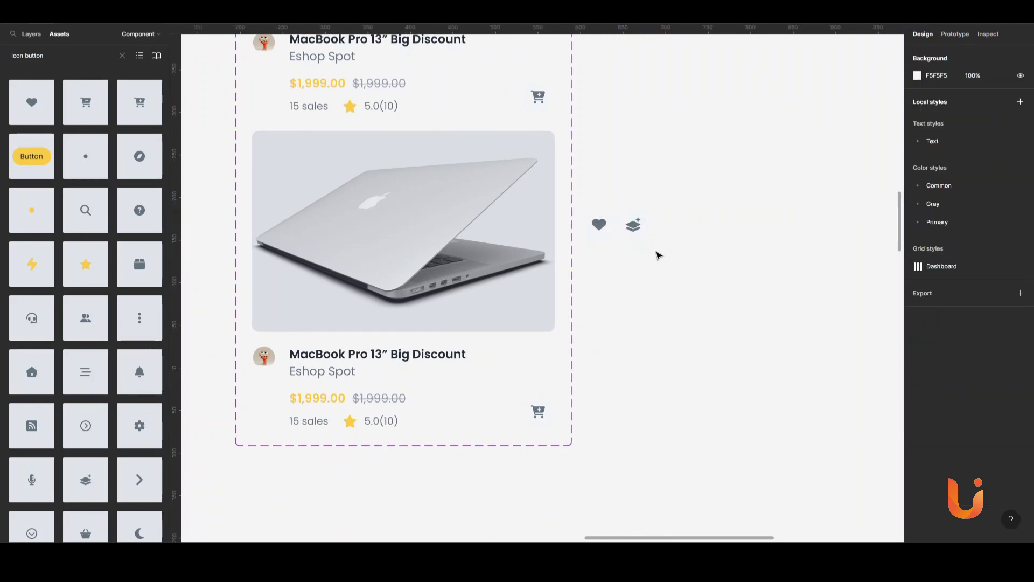
Step: Wrap the heart and layers buttons together in an auto-layout row
{"action": "left_click_drag", "start_coordinate": [674, 253], "coordinate": [576, 205]}
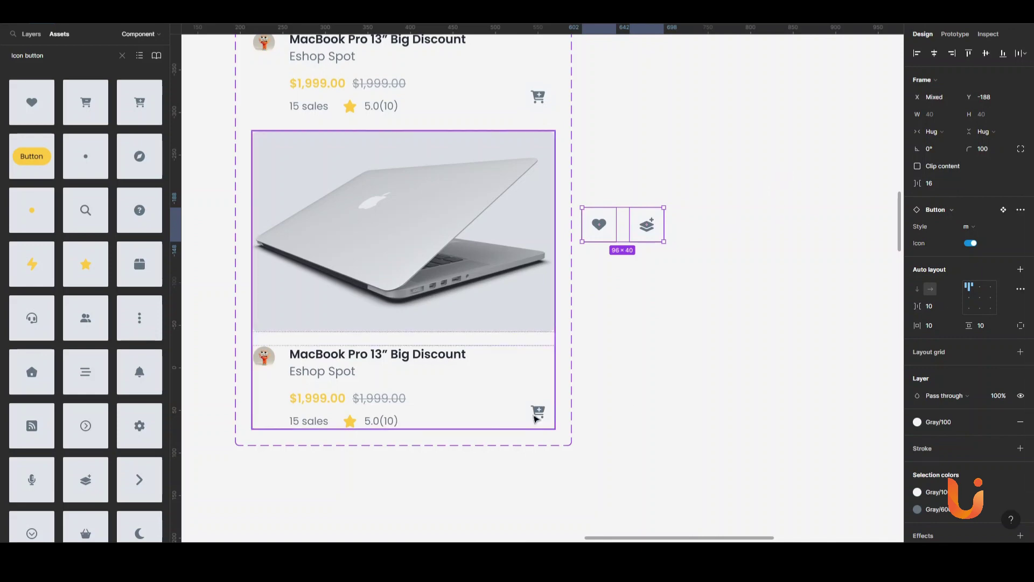
{"action": "left_click", "coordinate": [538, 412]}
{"action": "scroll", "coordinate": [789, 314], "scroll_direction": "left", "scroll_amount": 3}
{"action": "left_click", "coordinate": [716, 228]}
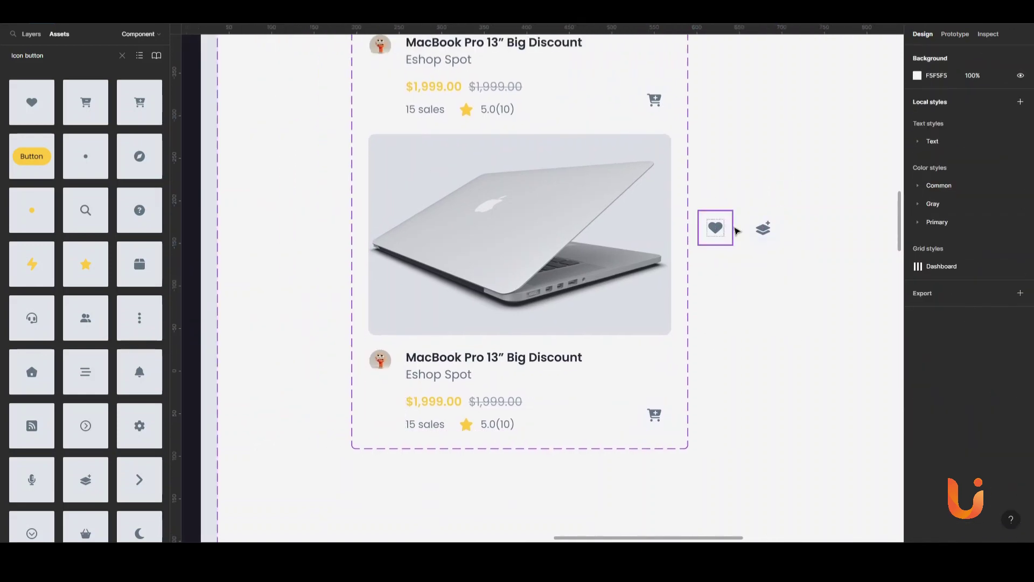
{"action": "left_click", "coordinate": [763, 228], "text": "shift"}
{"action": "key", "text": "shift+a"}
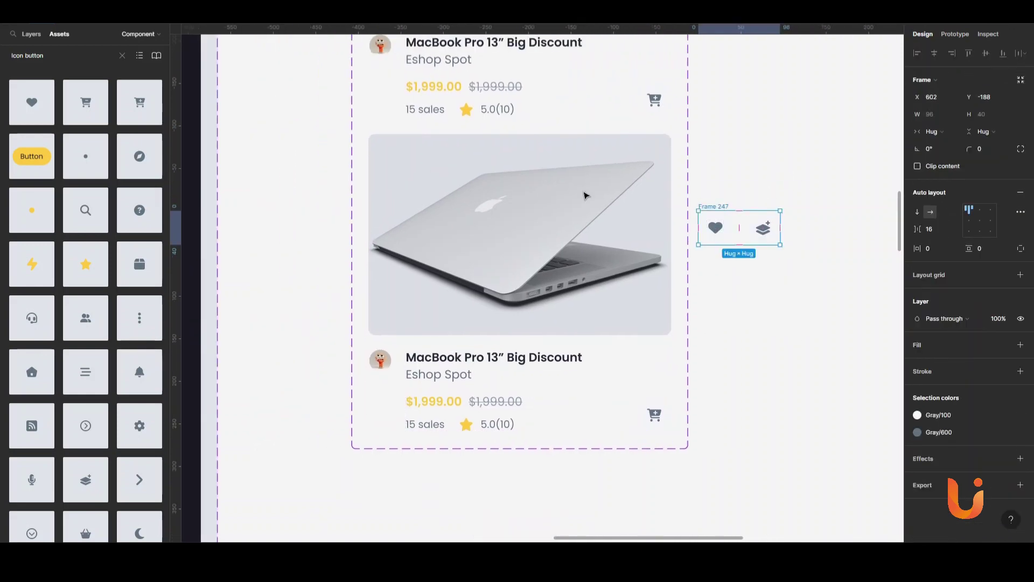
Step: Move the icon row into the second variant and centre it horizontally and vertically on the image
{"action": "key", "text": "alt+1"}
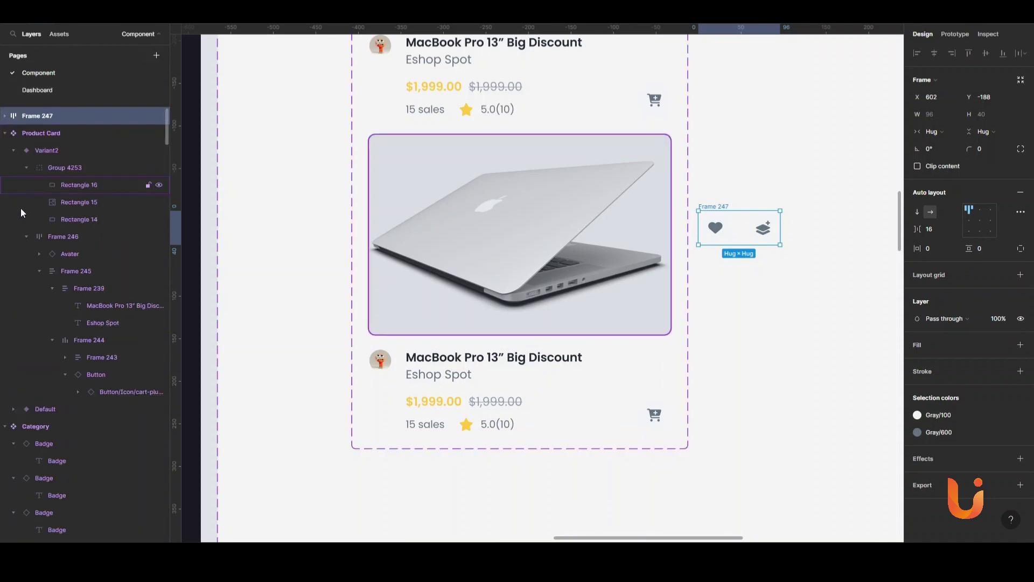
{"action": "left_click_drag", "start_coordinate": [19, 121], "coordinate": [68, 177]}
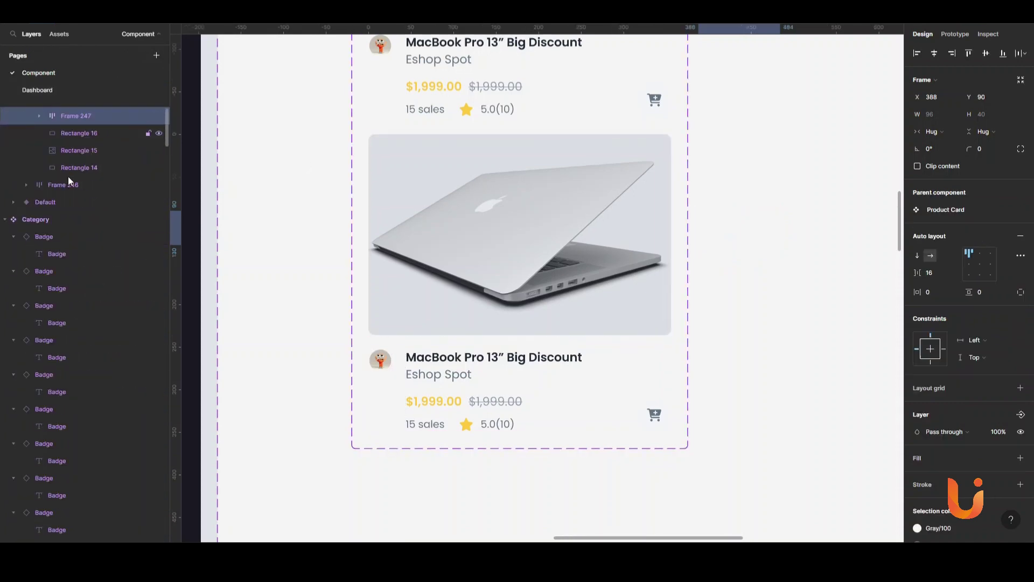
{"action": "left_click", "coordinate": [934, 54]}
{"action": "left_click", "coordinate": [986, 53]}
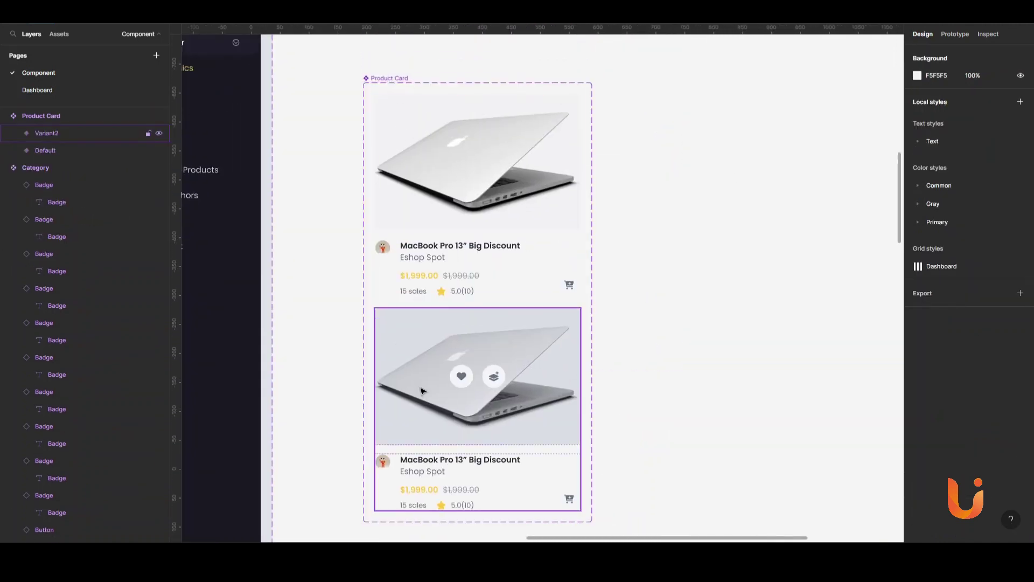
{"action": "left_click", "coordinate": [421, 391]}
{"action": "scroll", "coordinate": [421, 380], "scroll_direction": "down", "scroll_amount": 2}
{"action": "scroll", "coordinate": [641, 323], "scroll_direction": "up", "scroll_amount": 2}
Step: Duplicate the variant as a third card with a dark image background and white title
{"action": "scroll", "coordinate": [592, 216], "scroll_direction": "right", "scroll_amount": 3}
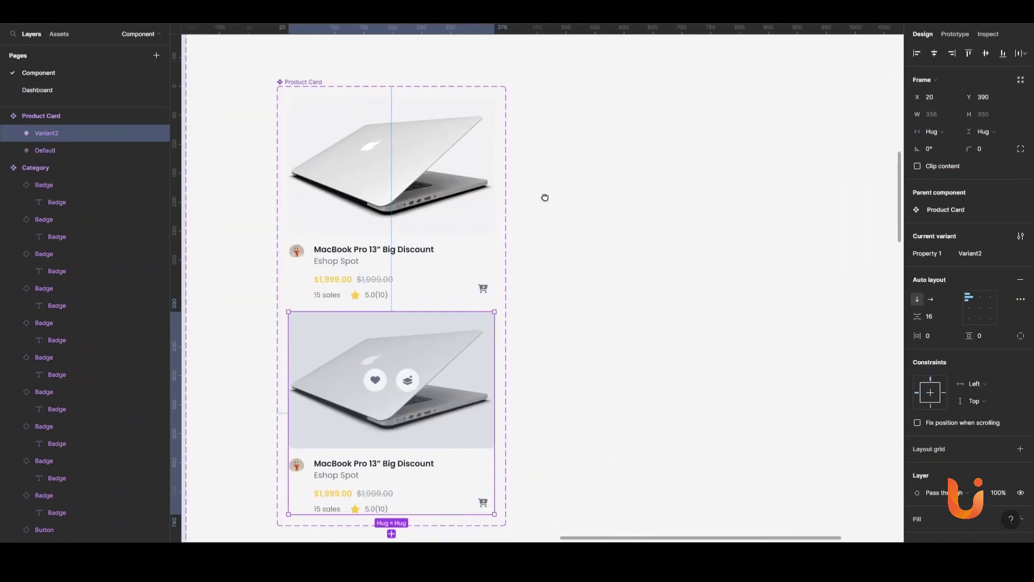
{"action": "key", "text": "ctrl+d"}
{"action": "scroll", "coordinate": [396, 276], "scroll_direction": "down", "scroll_amount": 5}
{"action": "left_click", "coordinate": [392, 317], "text": "ctrl"}
{"action": "left_click", "coordinate": [919, 297]}
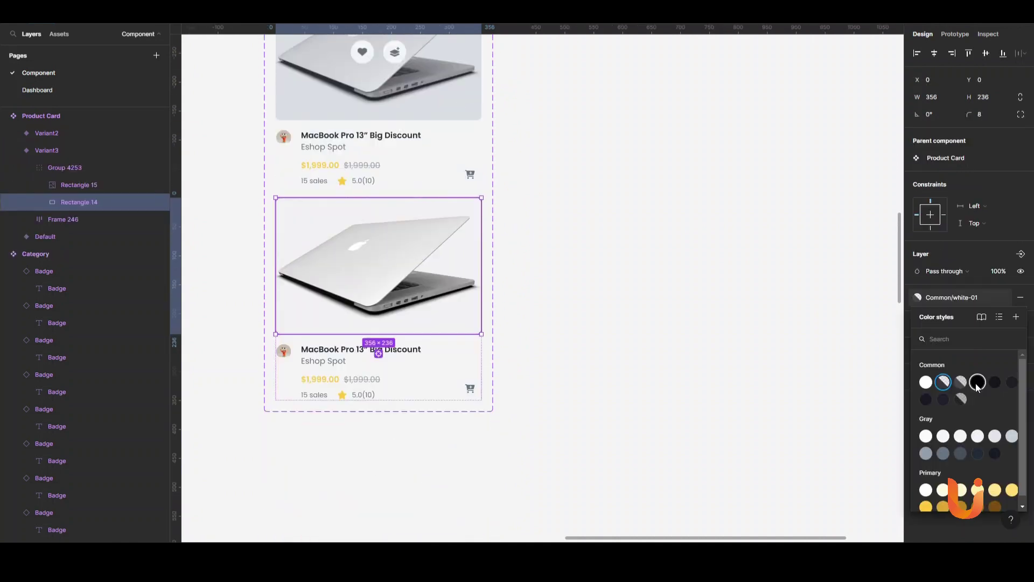
{"action": "left_click", "coordinate": [1012, 382]}
{"action": "double_click", "coordinate": [377, 350]}
{"action": "scroll", "coordinate": [410, 361], "scroll_direction": "up", "scroll_amount": 2}
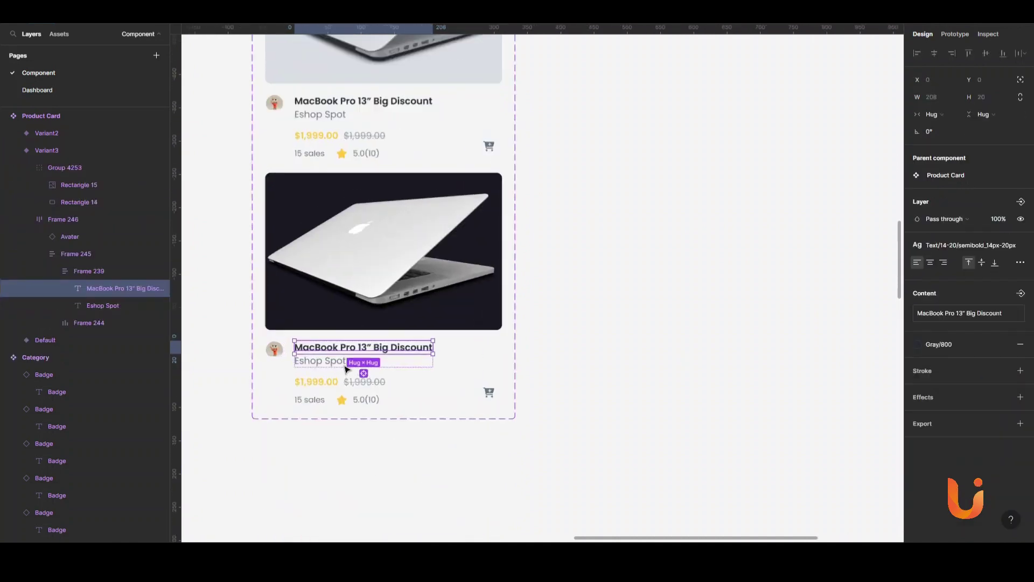
{"action": "left_click", "coordinate": [918, 337]}
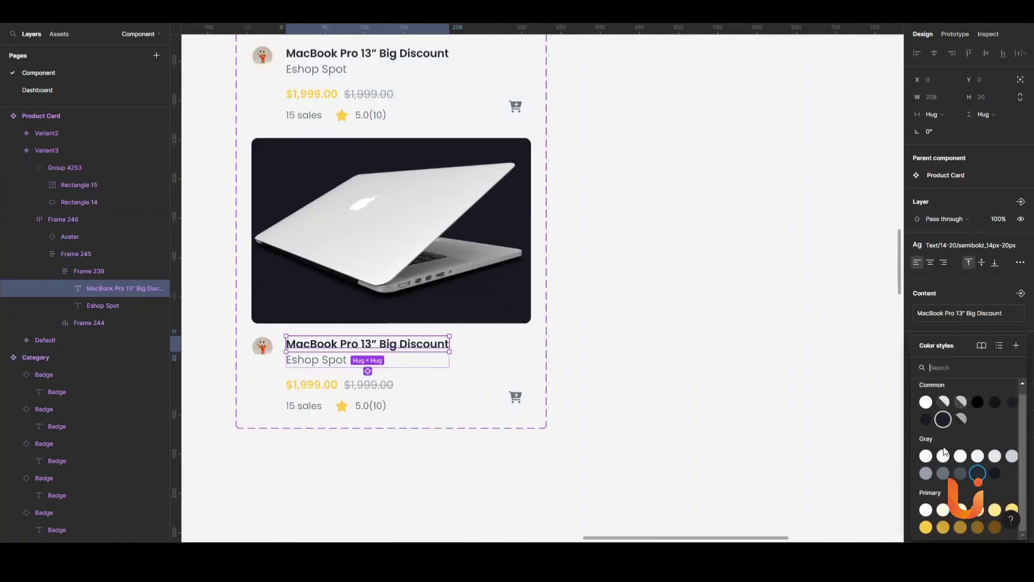
{"action": "left_click", "coordinate": [925, 408]}
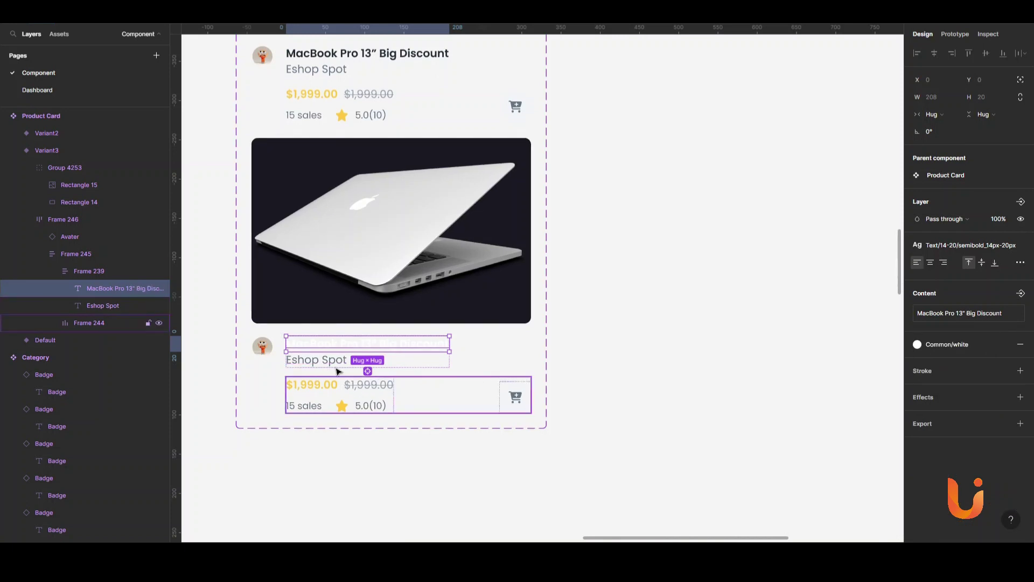
Step: Recolour the Eshop Spot, $1,999.00, 15 sales and 5.0(10) text with a different grey
{"action": "left_click", "coordinate": [336, 361]}
{"action": "left_click", "coordinate": [370, 388], "text": "shift"}
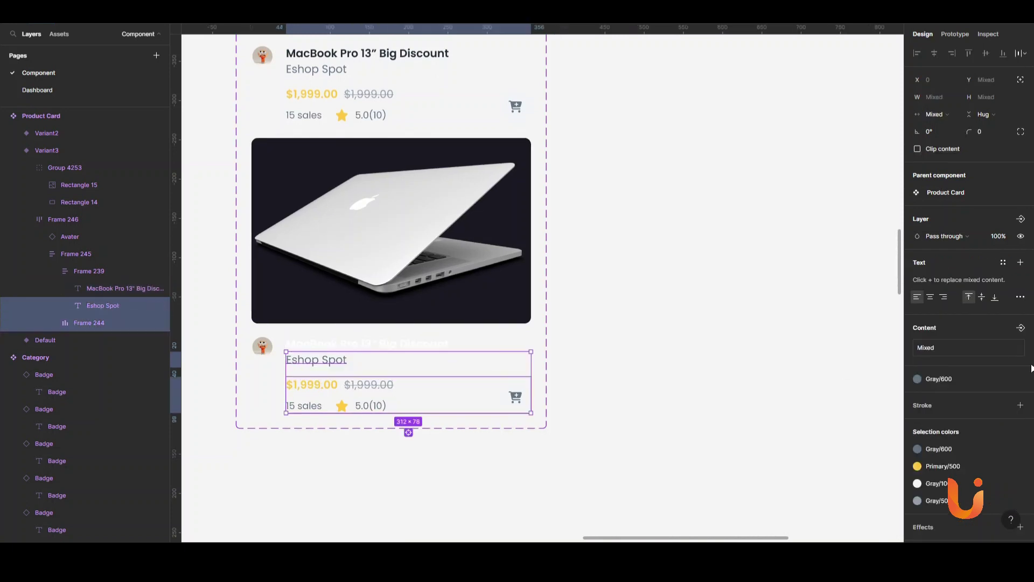
{"action": "left_click", "coordinate": [369, 385], "text": "shift"}
{"action": "left_click", "coordinate": [371, 405], "text": "shift"}
{"action": "left_click", "coordinate": [304, 406], "text": "shift"}
{"action": "left_click", "coordinate": [943, 437]}
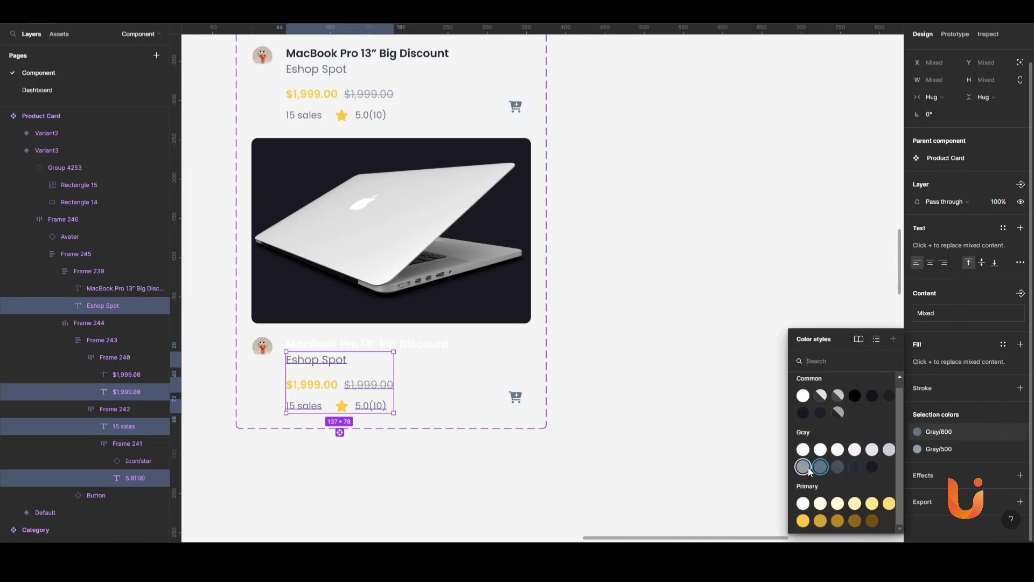
{"action": "left_click", "coordinate": [515, 399]}
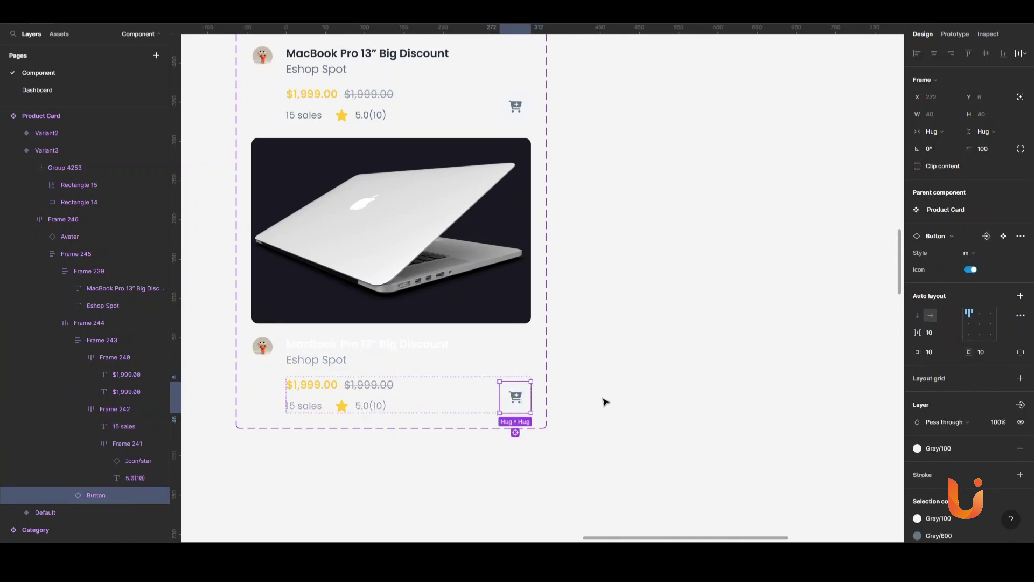
Step: Make the cart button Common/black-02 with a Common/white icon
{"action": "scroll", "coordinate": [959, 431], "scroll_direction": "down", "scroll_amount": 3}
{"action": "left_click", "coordinate": [917, 431]}
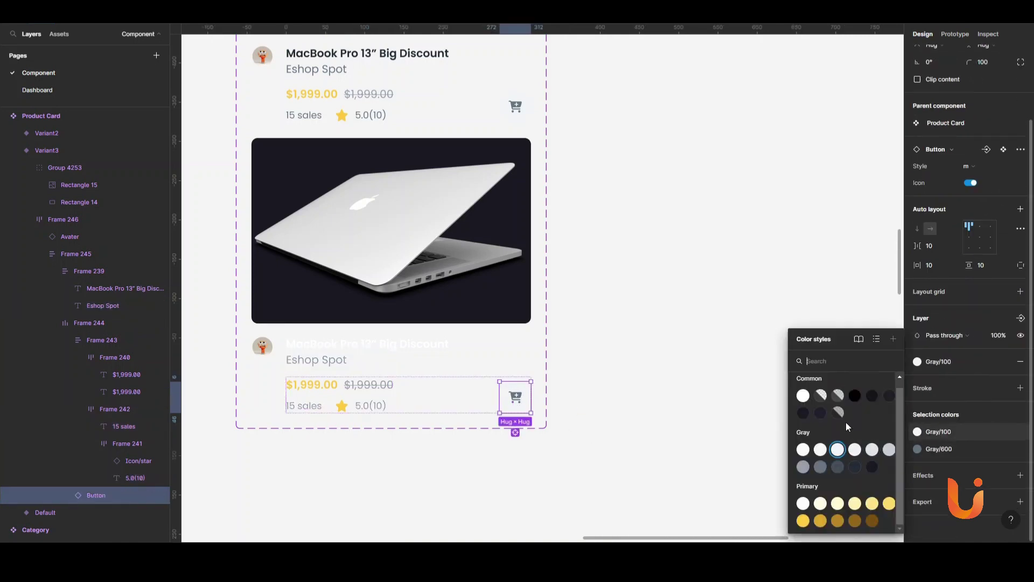
{"action": "left_click", "coordinate": [889, 396]}
{"action": "left_click", "coordinate": [917, 449]}
{"action": "scroll", "coordinate": [639, 365], "scroll_direction": "down", "scroll_amount": 2}
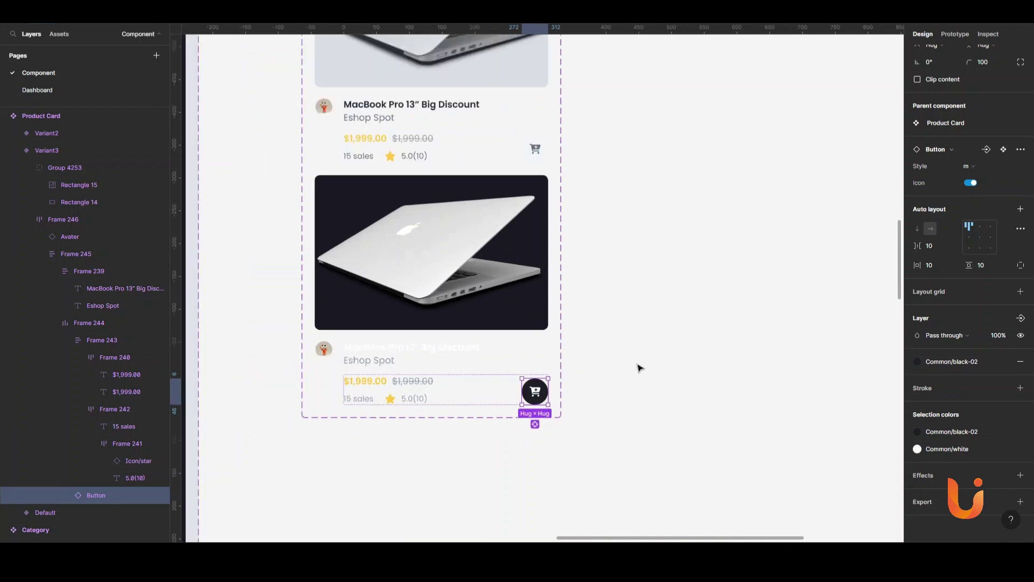
{"action": "left_click", "coordinate": [652, 356]}
{"action": "scroll", "coordinate": [455, 215], "scroll_direction": "up", "scroll_amount": 3}
{"action": "left_click", "coordinate": [455, 215]}
Step: Add a fourth card variant and give its image background a dark Common/black fill
{"action": "left_click", "coordinate": [394, 302]}
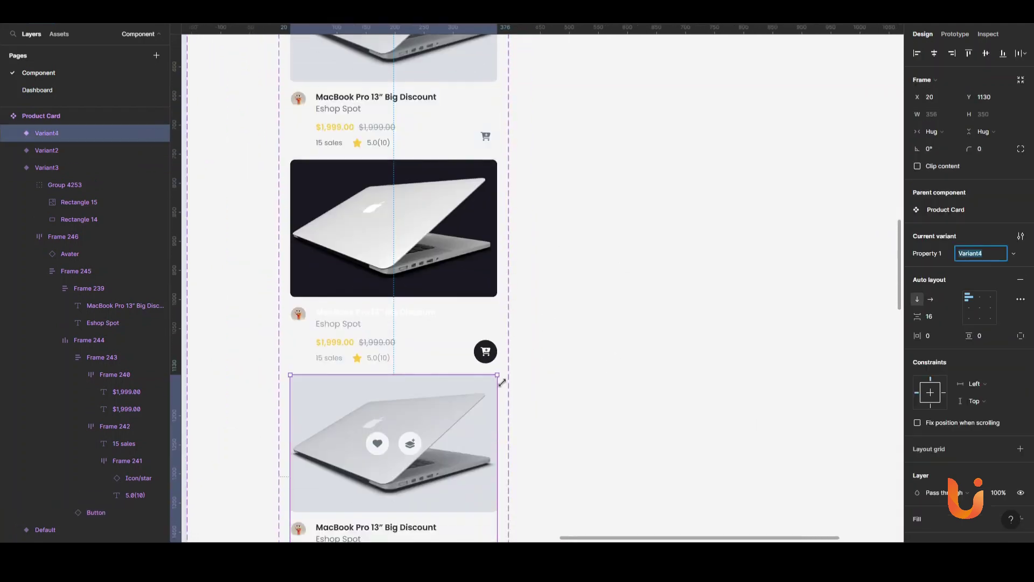
{"action": "scroll", "coordinate": [539, 323], "scroll_direction": "down", "scroll_amount": 3}
{"action": "scroll", "coordinate": [636, 381], "scroll_direction": "up", "scroll_amount": 3}
{"action": "left_click", "coordinate": [539, 384], "text": "ctrl"}
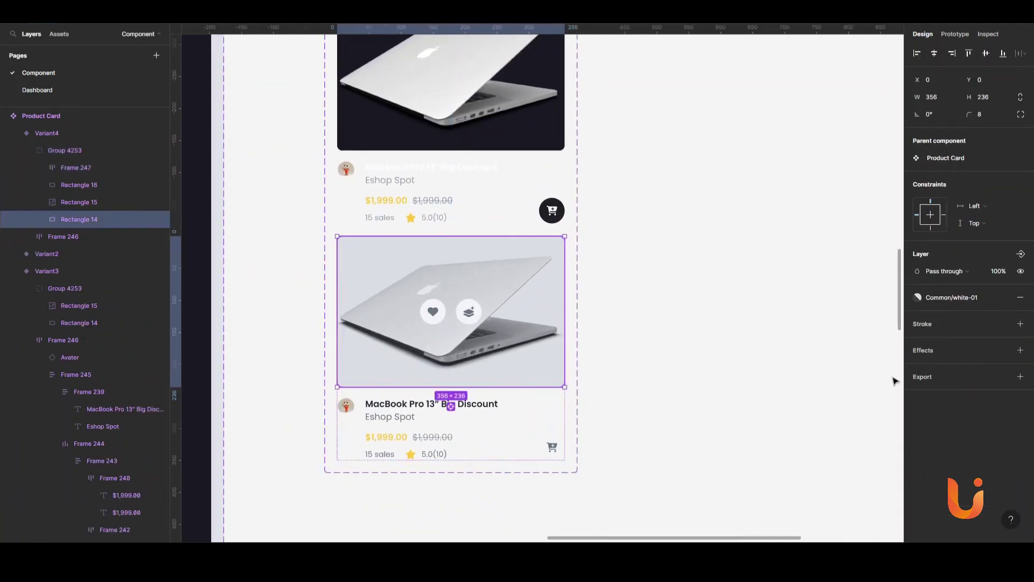
{"action": "left_click", "coordinate": [917, 297]}
{"action": "left_click", "coordinate": [928, 401]}
{"action": "left_click", "coordinate": [654, 377]}
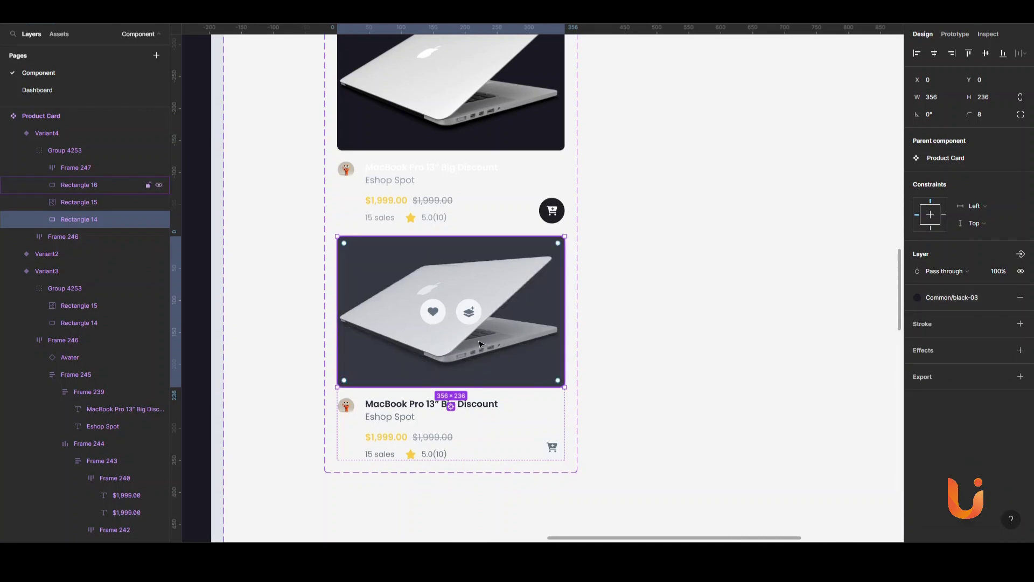
{"action": "left_click", "coordinate": [479, 343]}
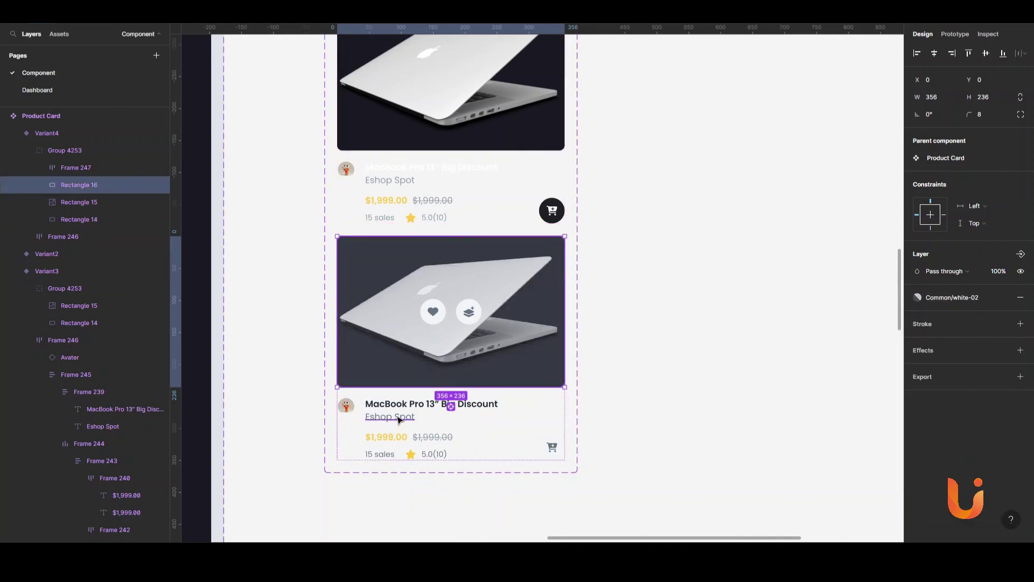
Step: Make the fourth card's product title and text lines white
{"action": "left_click", "coordinate": [399, 420], "text": "ctrl"}
{"action": "left_click", "coordinate": [432, 437], "text": "shift"}
{"action": "left_click", "coordinate": [380, 454], "text": "shift"}
{"action": "left_click", "coordinate": [435, 453], "text": "shift"}
{"action": "left_click", "coordinate": [917, 449]}
{"action": "left_click", "coordinate": [472, 408]}
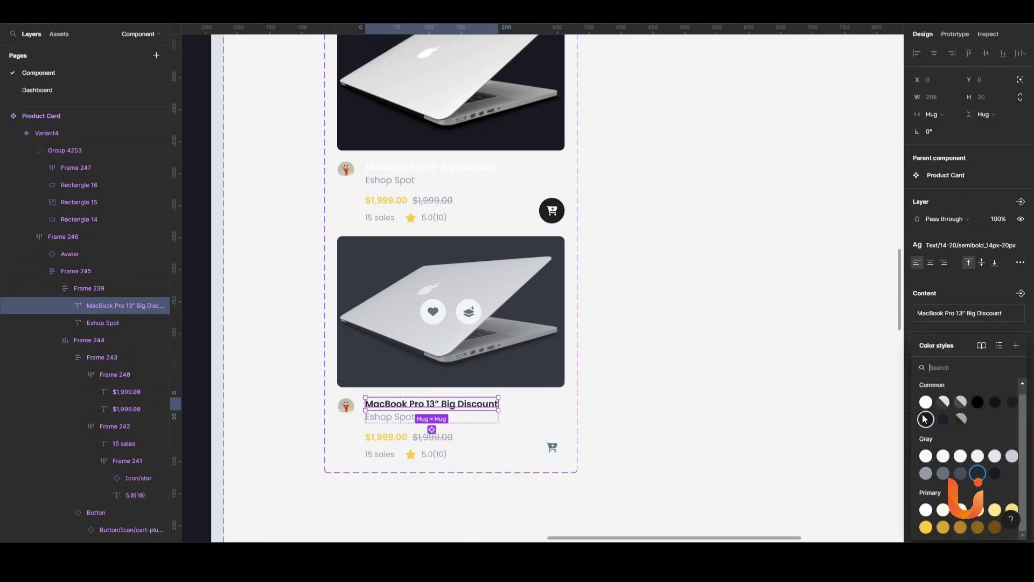
Step: Give the fourth card's cart button a Common/black-03 fill and a white icon
{"action": "left_click", "coordinate": [552, 447]}
{"action": "double_click", "coordinate": [552, 446]}
{"action": "left_click", "coordinate": [918, 431]}
{"action": "left_click", "coordinate": [803, 412]}
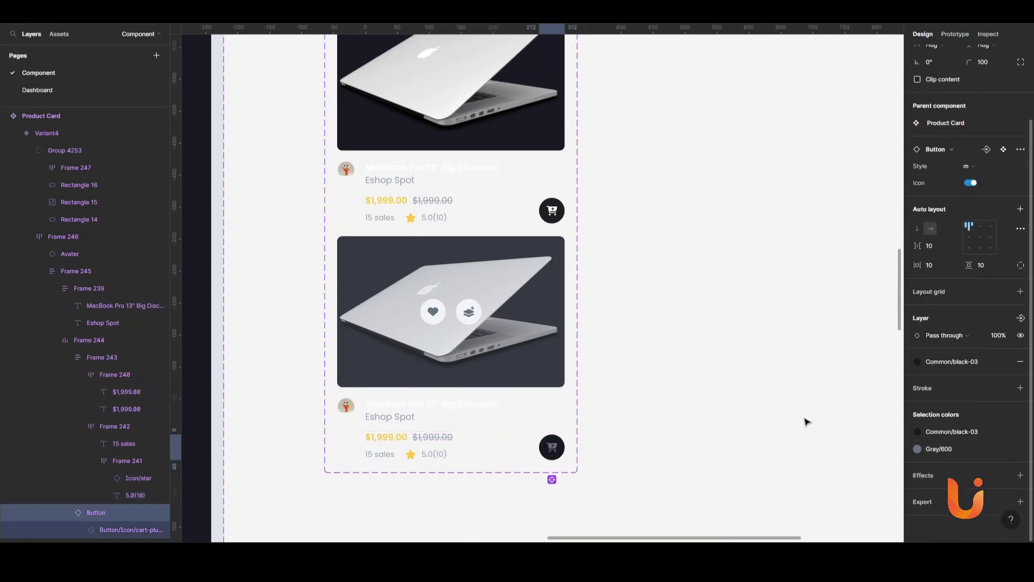
{"action": "left_click", "coordinate": [918, 449]}
{"action": "left_click", "coordinate": [803, 404]}
{"action": "left_click", "coordinate": [917, 432]}
{"action": "left_click", "coordinate": [673, 441]}
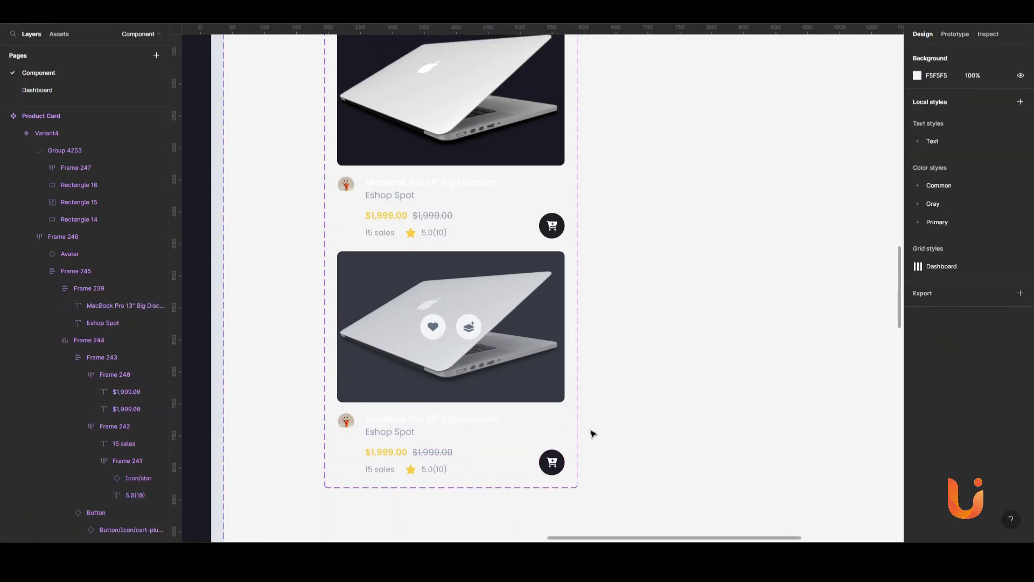
{"action": "scroll", "coordinate": [571, 410], "scroll_direction": "up", "scroll_amount": 2}
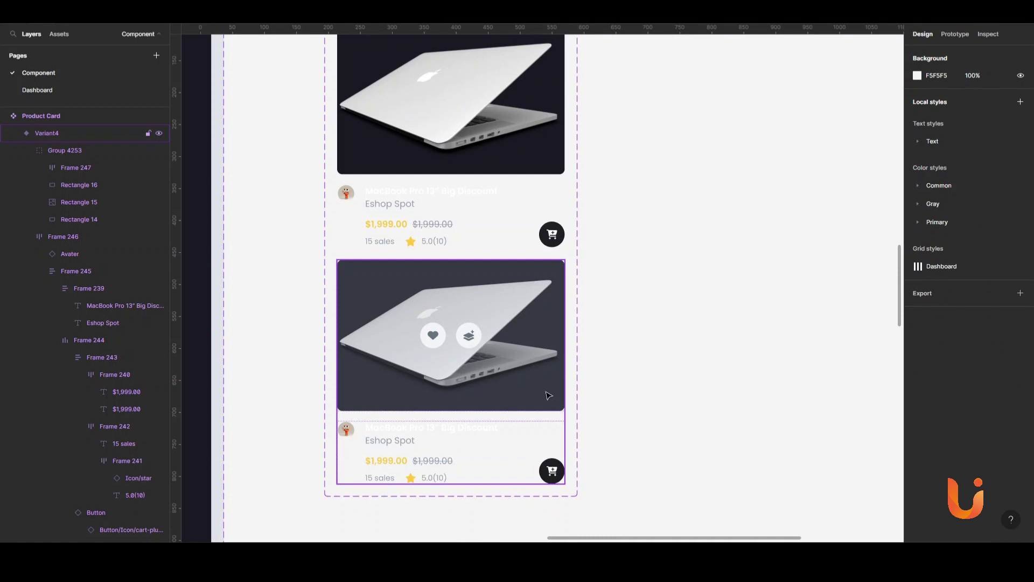
Step: Apply a darker Common/black style to the fourth card's image rectangle
{"action": "left_click", "coordinate": [504, 388]}
{"action": "left_click", "coordinate": [961, 305]}
{"action": "left_click", "coordinate": [925, 382]}
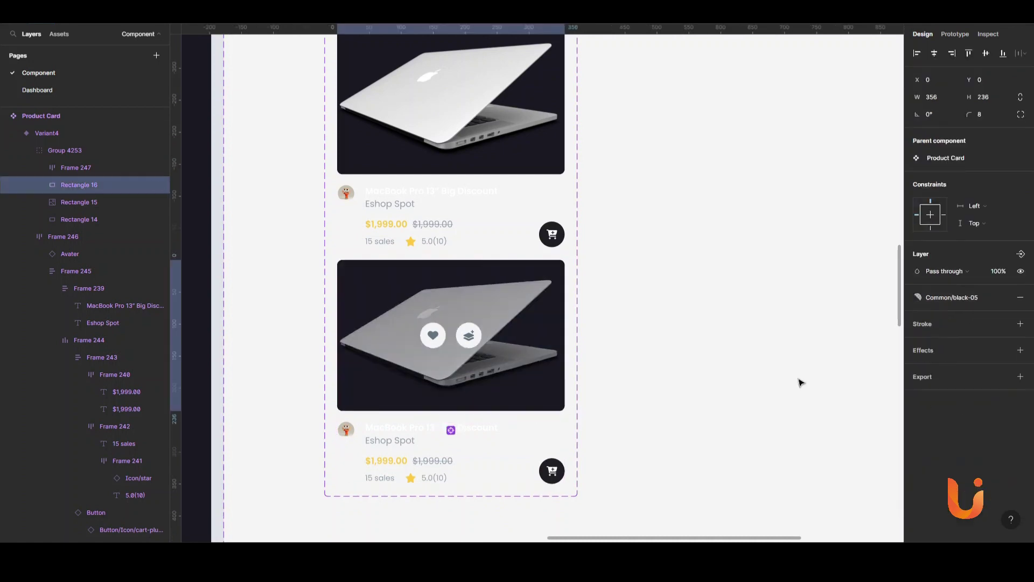
{"action": "scroll", "coordinate": [802, 381], "scroll_direction": "down", "scroll_amount": 2}
{"action": "left_click", "coordinate": [686, 393]}
{"action": "scroll", "coordinate": [542, 381], "scroll_direction": "down", "scroll_amount": 2}
Step: Rename Property 1 to Type and mark the dark third card as a default type
{"action": "scroll", "coordinate": [543, 381], "scroll_direction": "up", "scroll_amount": 3}
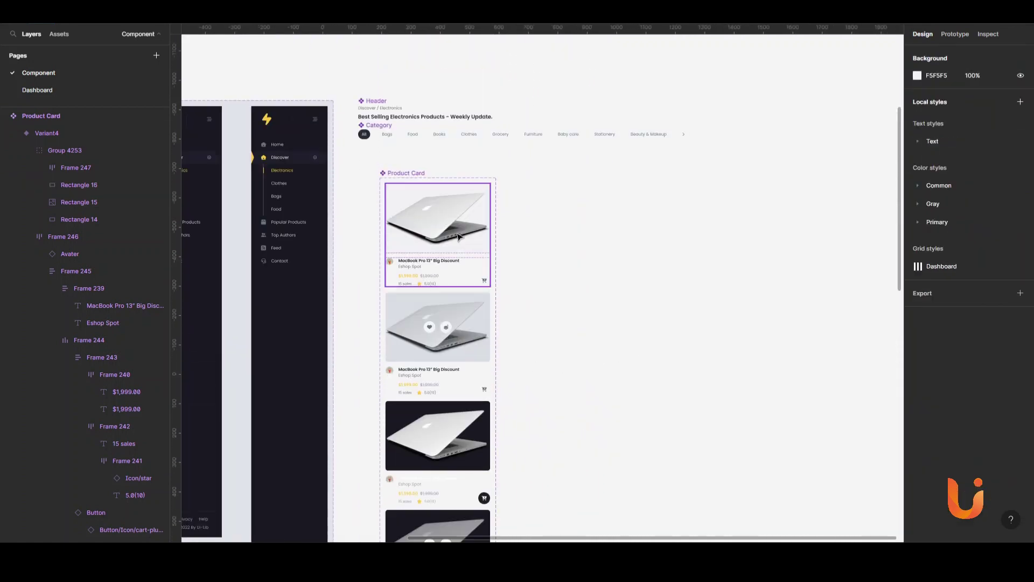
{"action": "left_click", "coordinate": [437, 237]}
{"action": "type", "text": "Type"}
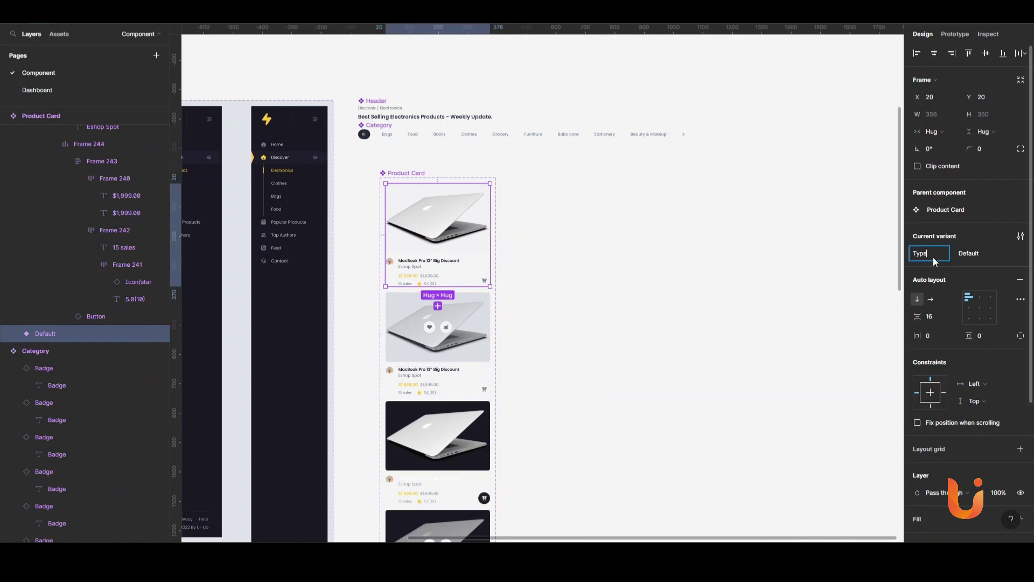
{"action": "key", "text": "Return"}
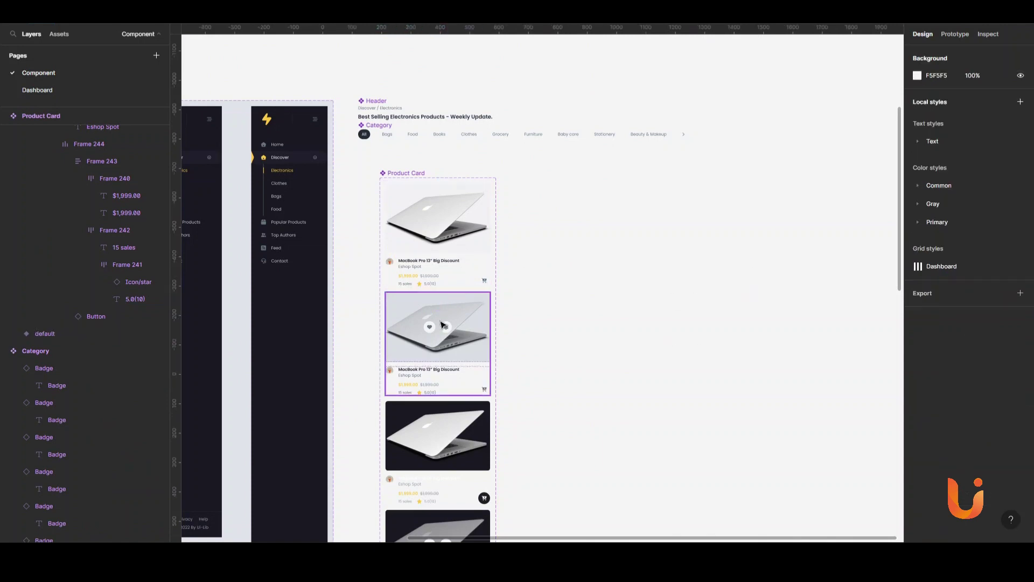
{"action": "scroll", "coordinate": [438, 323], "scroll_direction": "down", "scroll_amount": 3}
{"action": "left_click", "coordinate": [437, 302]}
{"action": "left_click", "coordinate": [980, 253]}
{"action": "left_click", "coordinate": [970, 226]}
Step: Add a Theme variant property to the Product Card set, with value Light for the light cards
{"action": "left_click", "coordinate": [404, 93]}
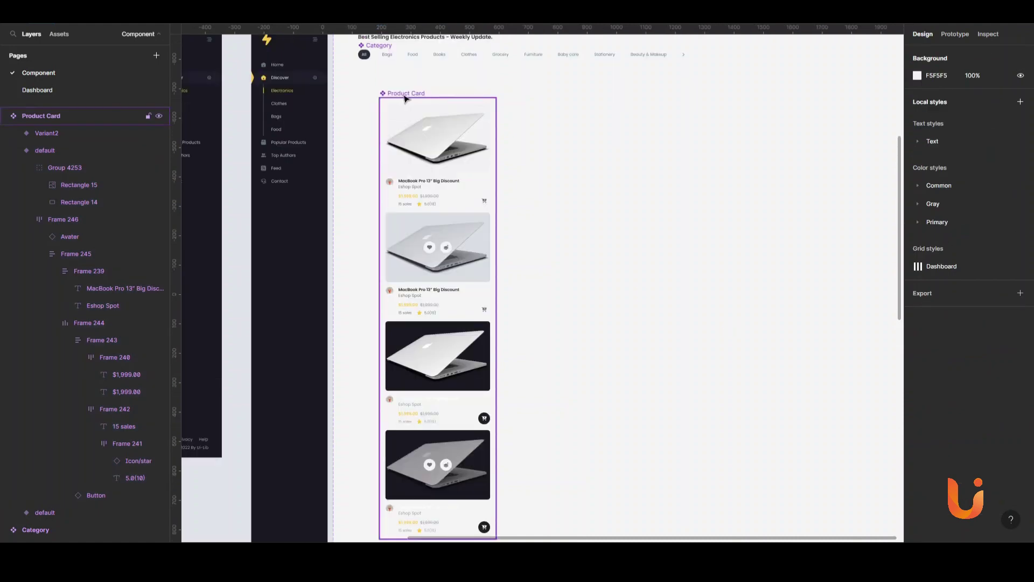
{"action": "left_click", "coordinate": [1020, 202]}
{"action": "left_click", "coordinate": [927, 237]}
{"action": "type", "text": "Theme"}
{"action": "left_click", "coordinate": [561, 268]}
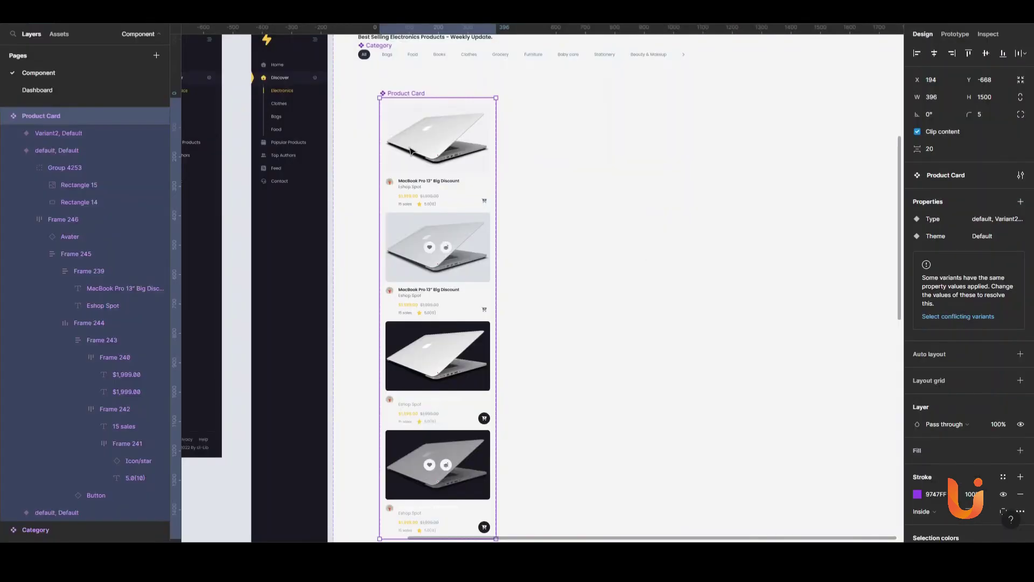
{"action": "left_click", "coordinate": [958, 317]}
{"action": "type", "text": "Light"}
{"action": "key", "text": "Return"}
Step: Select the second, third and fourth card variants and adjust their Theme and Type values
{"action": "left_click", "coordinate": [438, 371]}
{"action": "left_click", "coordinate": [457, 446], "text": "shift"}
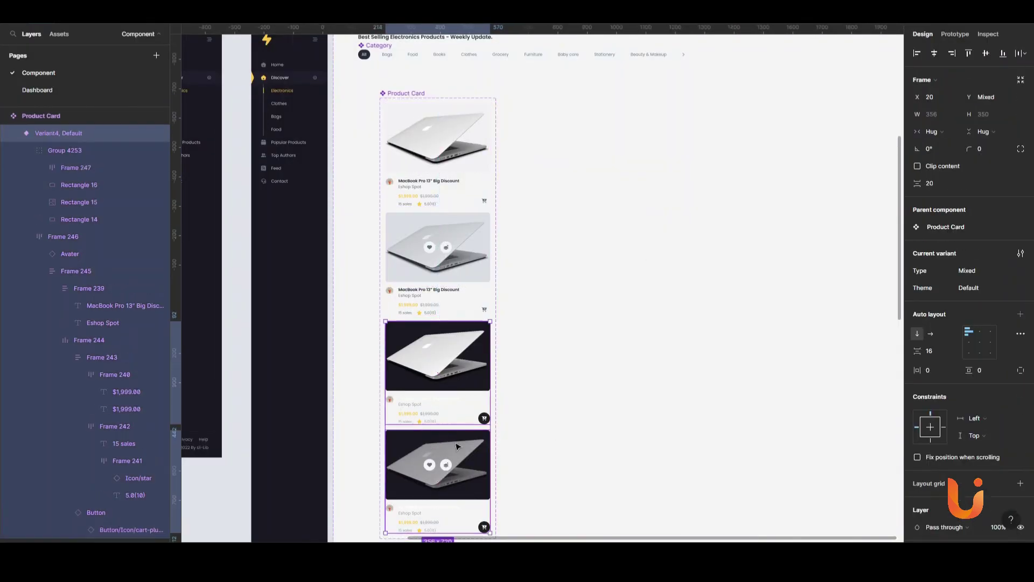
{"action": "left_click", "coordinate": [452, 413], "text": "shift"}
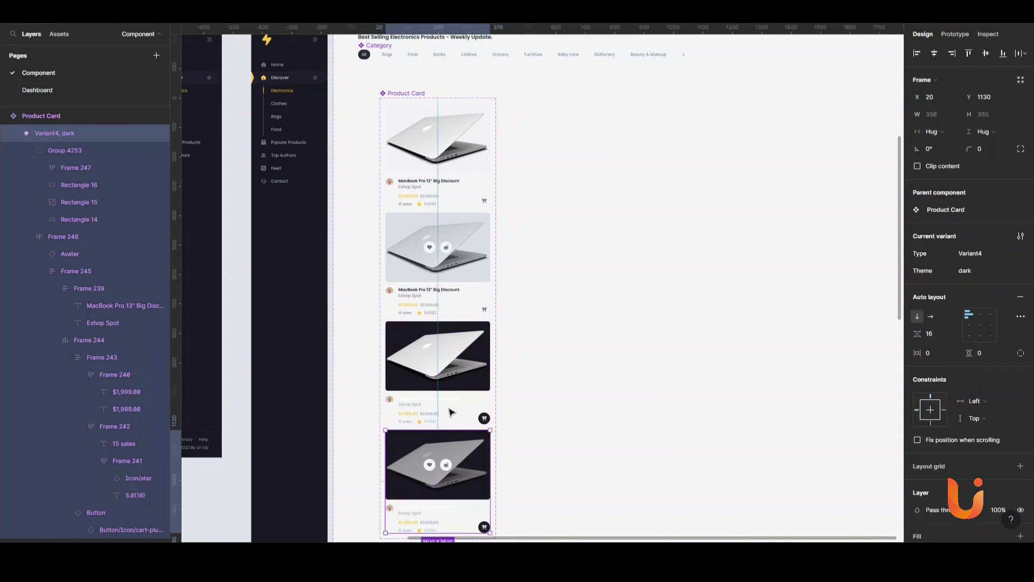
{"action": "left_click", "coordinate": [467, 280], "text": "shift"}
{"action": "left_click", "coordinate": [979, 289]}
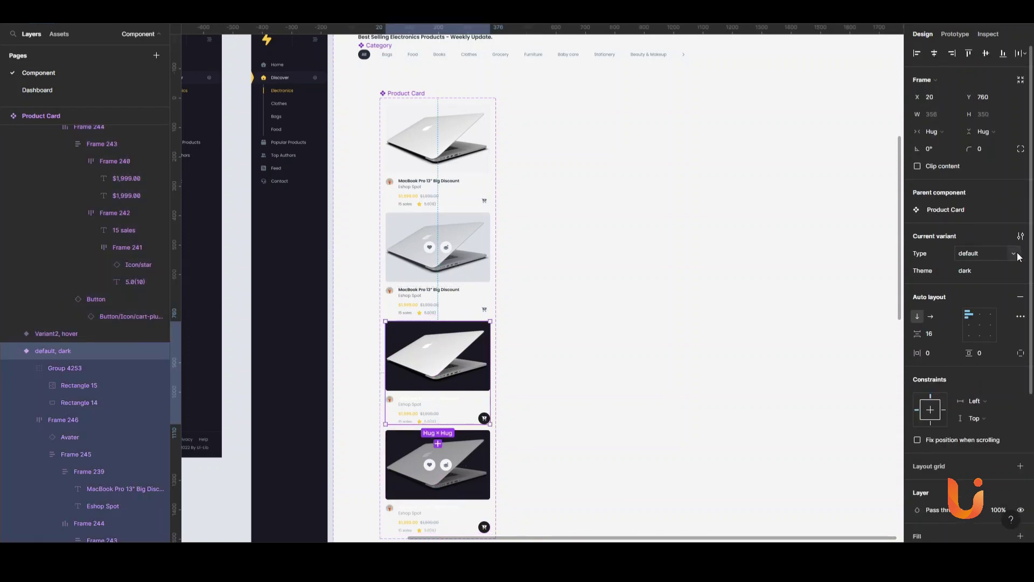
{"action": "left_click", "coordinate": [437, 464]}
{"action": "left_click", "coordinate": [967, 253]}
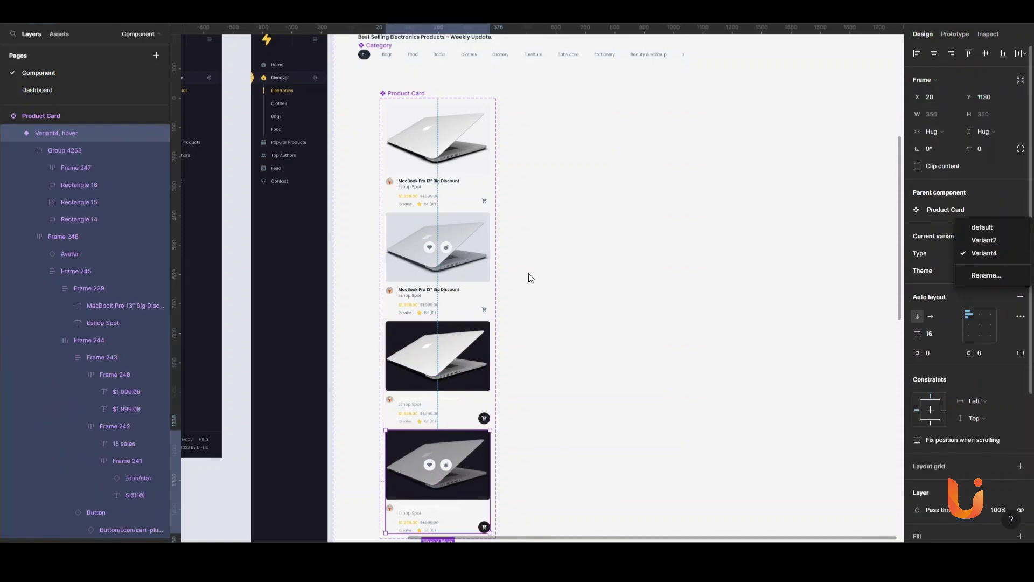
{"action": "left_click", "coordinate": [529, 278]}
{"action": "left_click", "coordinate": [467, 280], "text": "shift"}
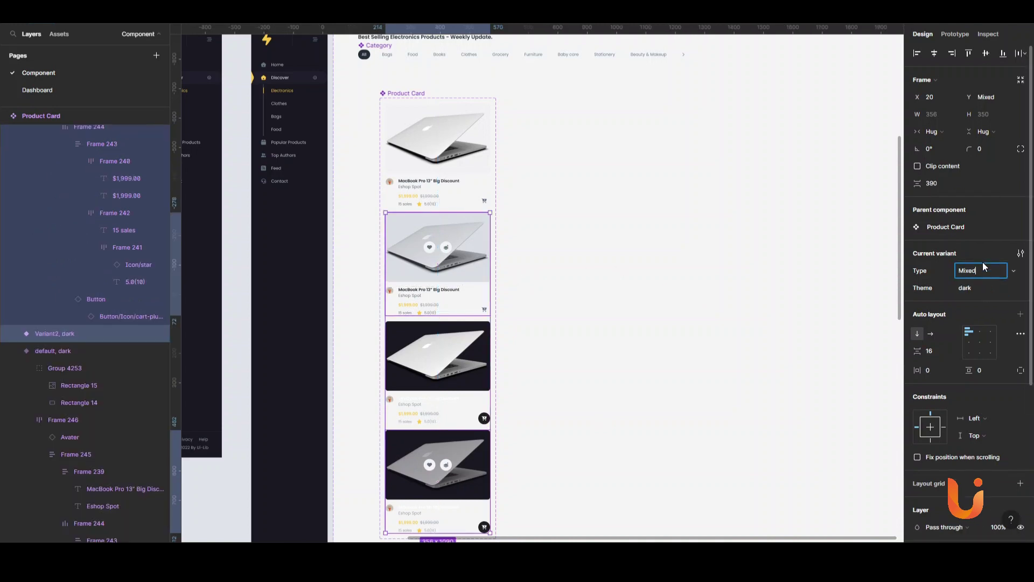
Step: Cycle through the default and hover variants and set the hover card's Theme to light
{"action": "key", "text": "shift+Tab"}
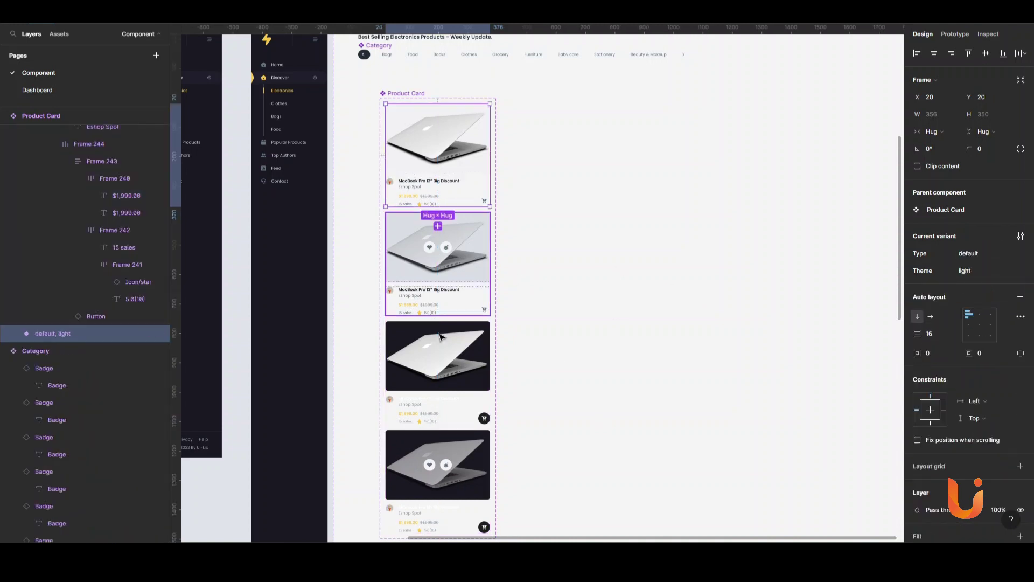
{"action": "key", "text": "Tab"}
{"action": "left_click", "coordinate": [1015, 291]}
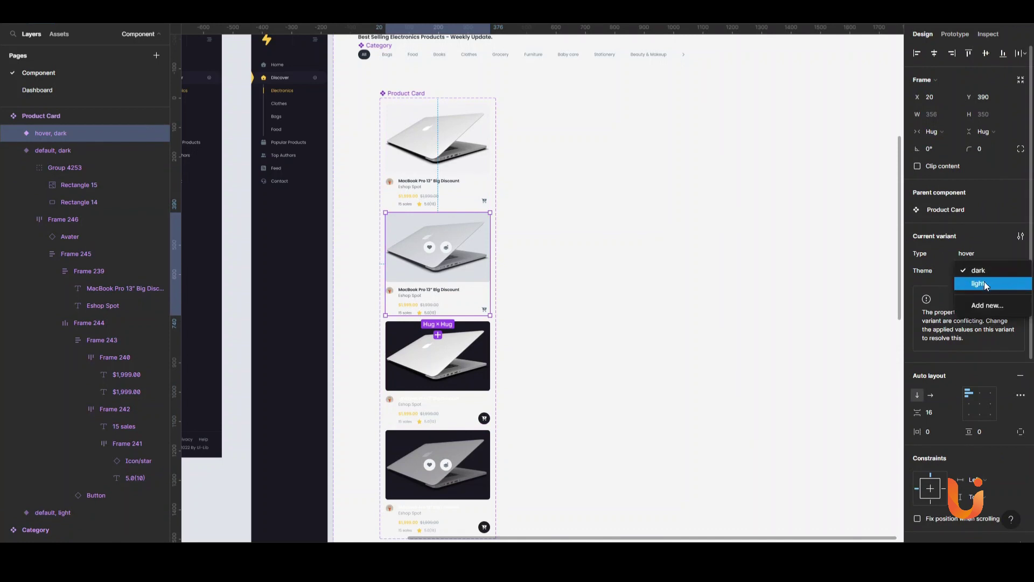
{"action": "left_click", "coordinate": [970, 271]}
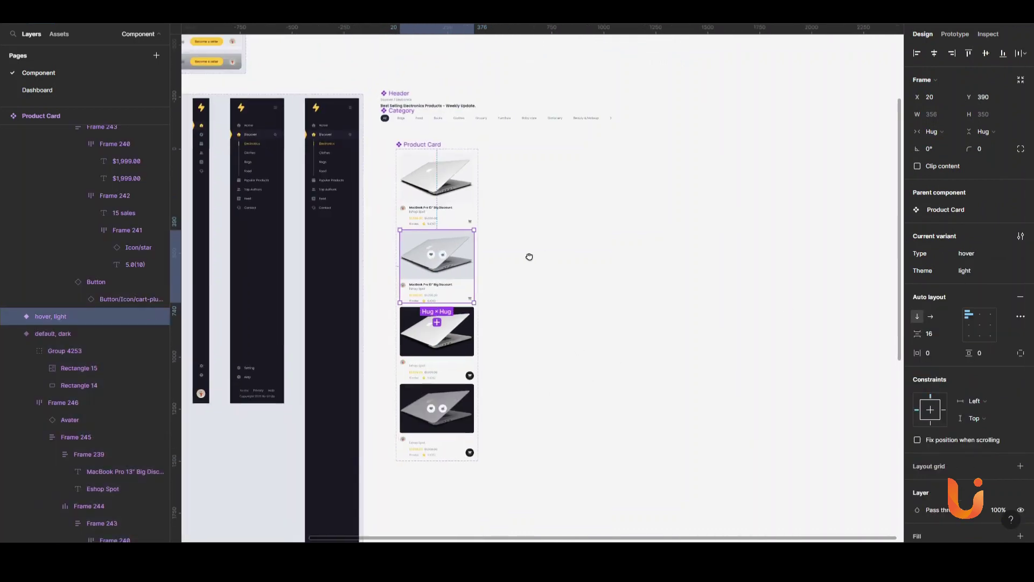
Step: Give the Product Card set a primary stroke style and a gray fill style
{"action": "left_click", "coordinate": [48, 91]}
{"action": "left_click", "coordinate": [36, 73]}
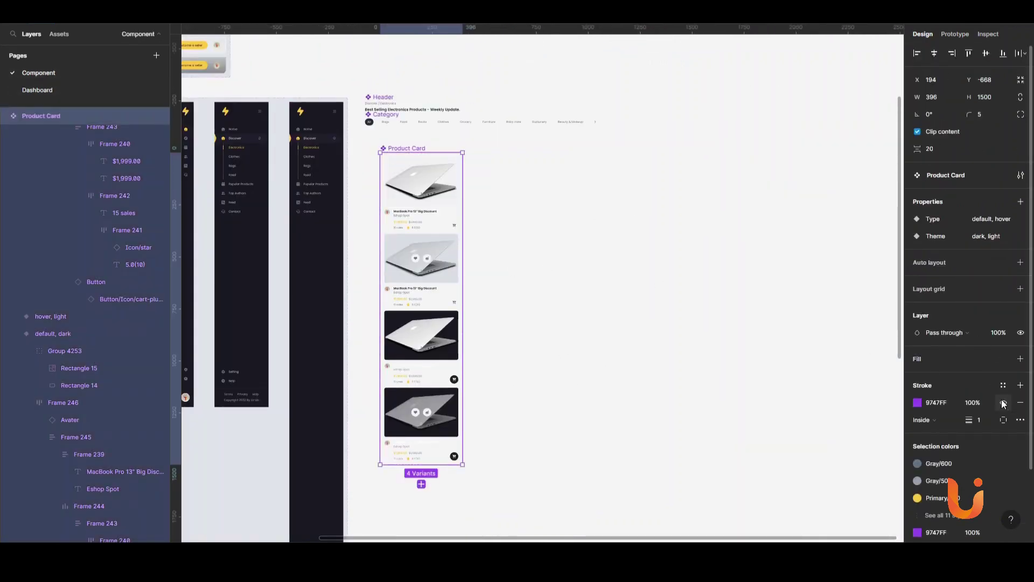
{"action": "left_click", "coordinate": [1020, 359]}
{"action": "left_click", "coordinate": [1004, 358]}
{"action": "left_click", "coordinate": [927, 408]}
{"action": "left_click", "coordinate": [1003, 385]}
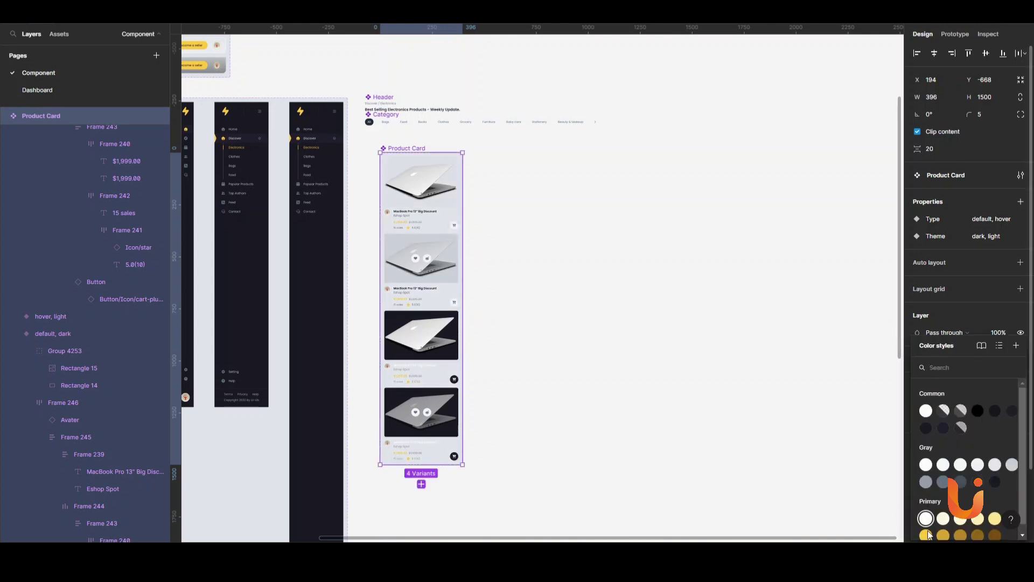
{"action": "left_click", "coordinate": [964, 462]}
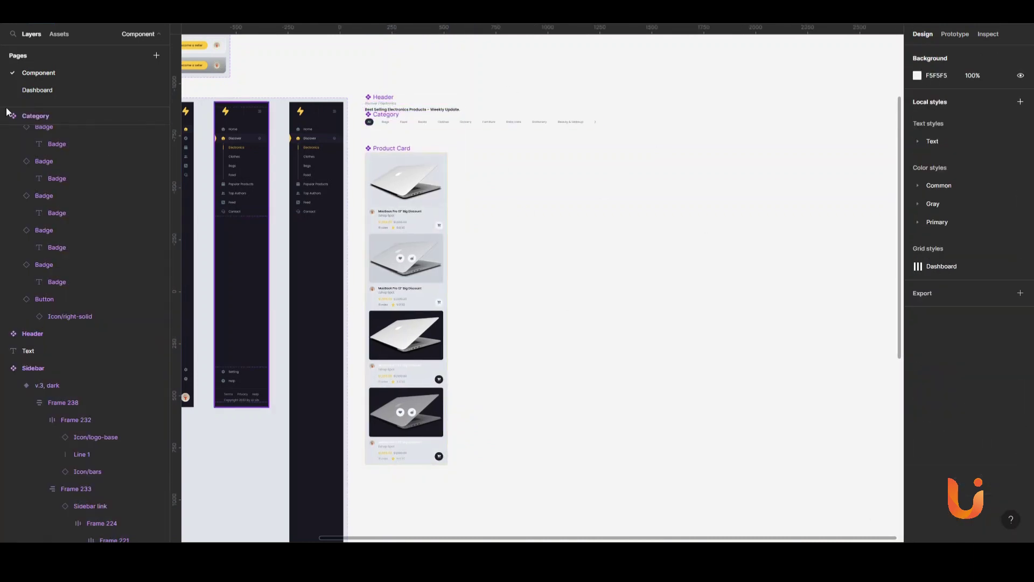
{"action": "left_click", "coordinate": [54, 91]}
Step: Place a Product Card instance below the category chips and duplicate it into three cards
{"action": "left_click", "coordinate": [59, 33]}
{"action": "left_click", "coordinate": [52, 55]}
{"action": "type", "text": "Product"}
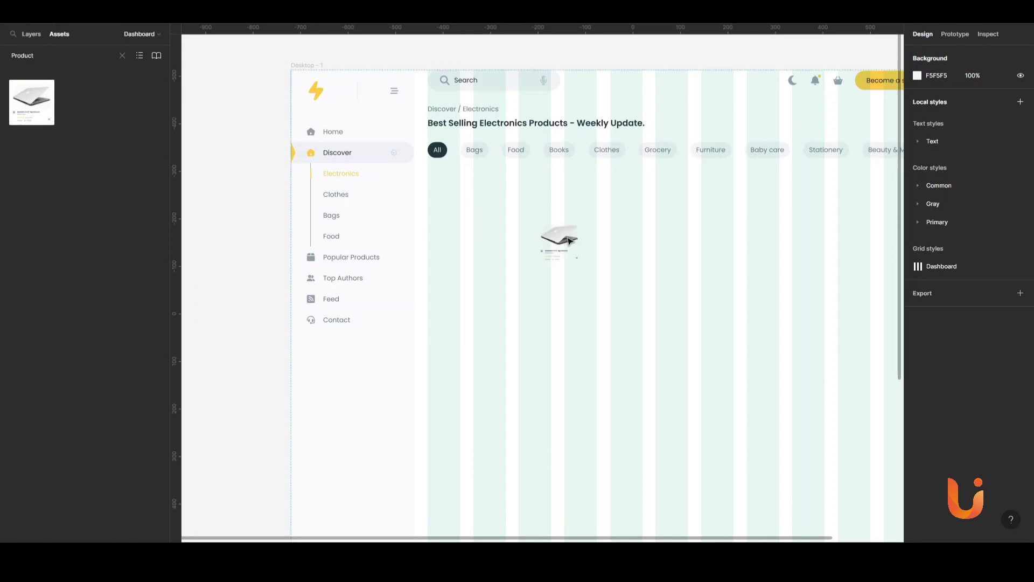
{"action": "left_click_drag", "start_coordinate": [570, 241], "coordinate": [593, 253]}
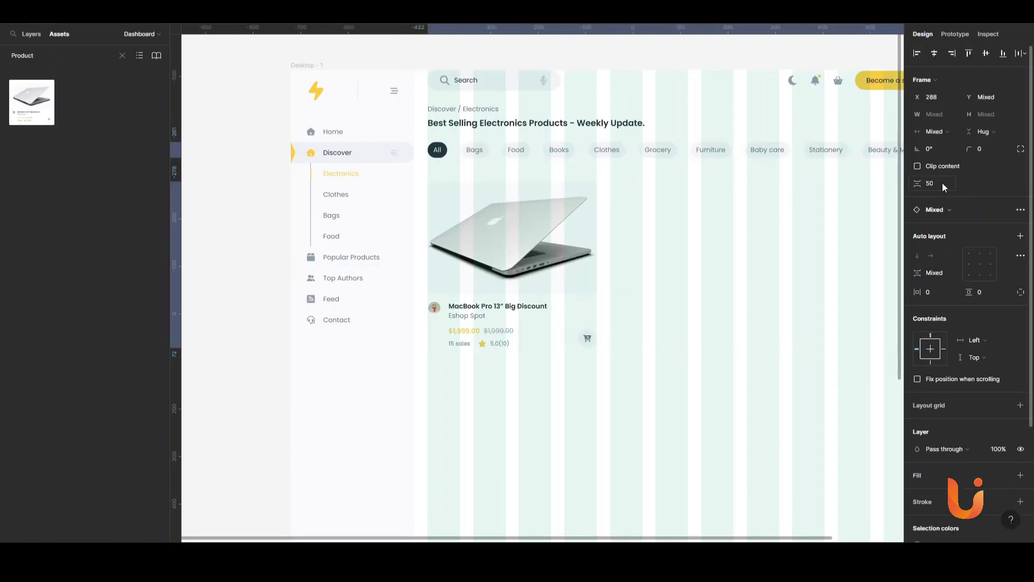
{"action": "scroll", "coordinate": [433, 270], "scroll_direction": "right", "scroll_amount": 5}
{"action": "left_click", "coordinate": [433, 270]}
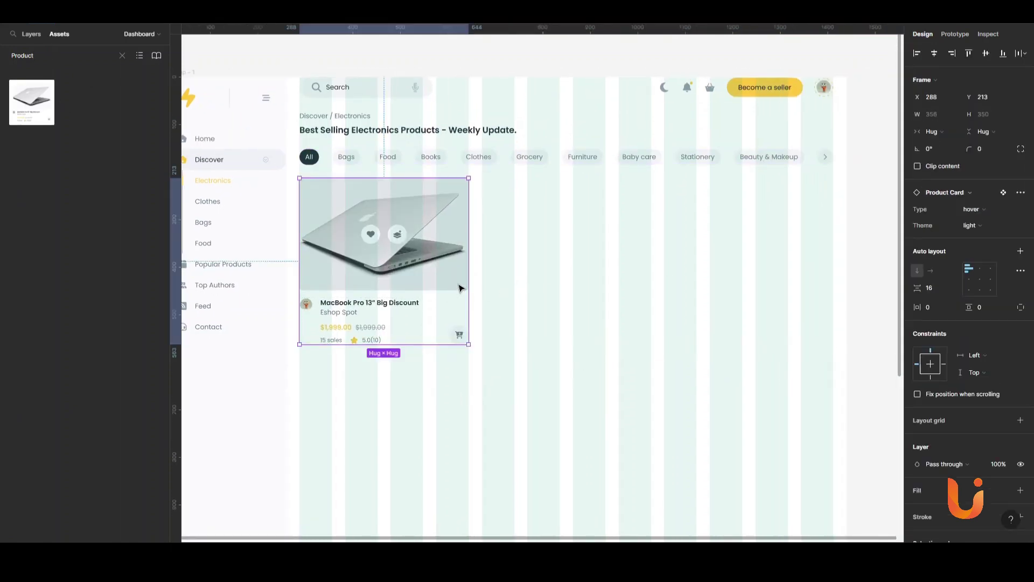
{"action": "left_click_drag", "start_coordinate": [461, 289], "coordinate": [644, 289]}
{"action": "key", "text": "ctrl+d"}
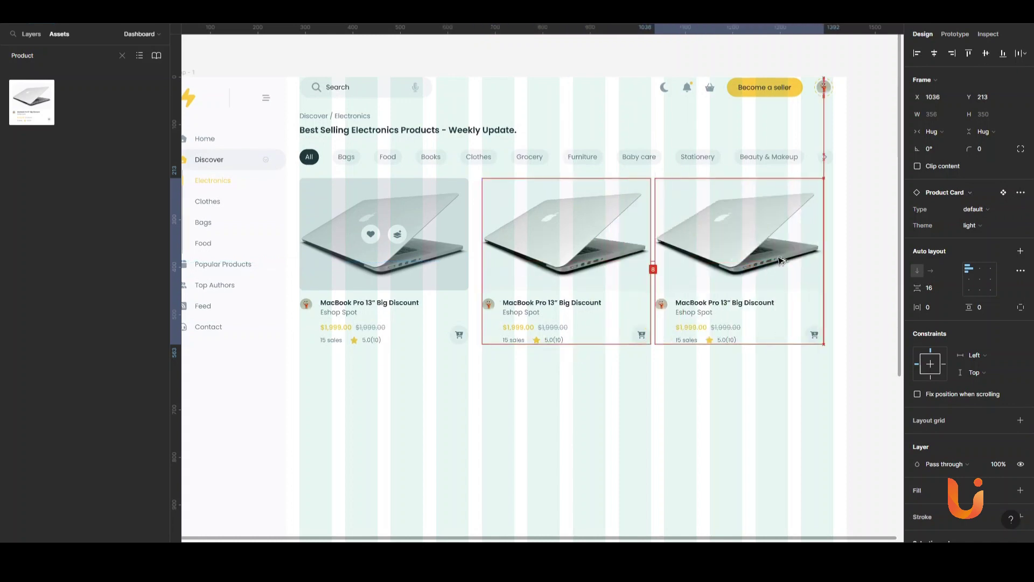
Step: Wrap the three cards in an auto-layout row with 28 px spacing
{"action": "scroll", "coordinate": [630, 319], "scroll_direction": "down", "scroll_amount": 1}
{"action": "left_click", "coordinate": [415, 243], "text": "shift"}
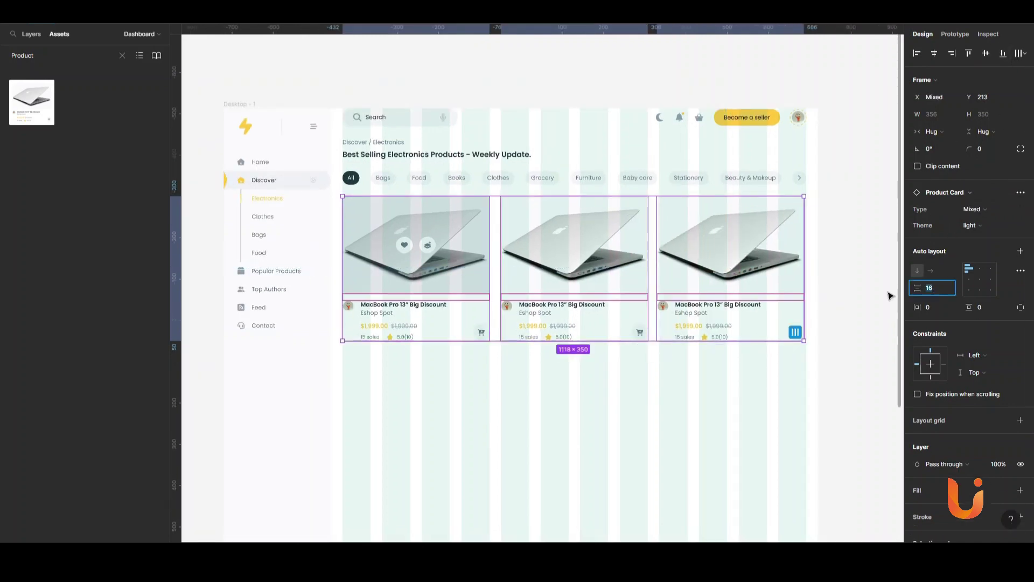
{"action": "key", "text": "shift+a"}
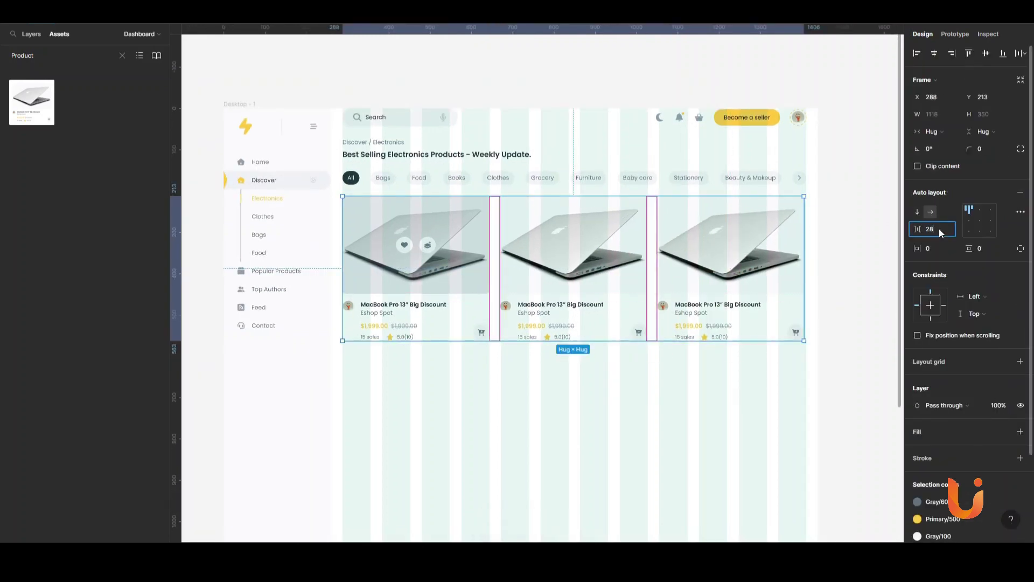
{"action": "key", "text": "Return"}
Step: Duplicate the card row below and switch its bottom-left card to the default variant
{"action": "left_click", "coordinate": [832, 194]}
{"action": "scroll", "coordinate": [612, 189], "scroll_direction": "down", "scroll_amount": 3}
{"action": "left_click_drag", "start_coordinate": [542, 139], "coordinate": [543, 279]}
{"action": "left_click", "coordinate": [450, 268]}
{"action": "left_click", "coordinate": [989, 196]}
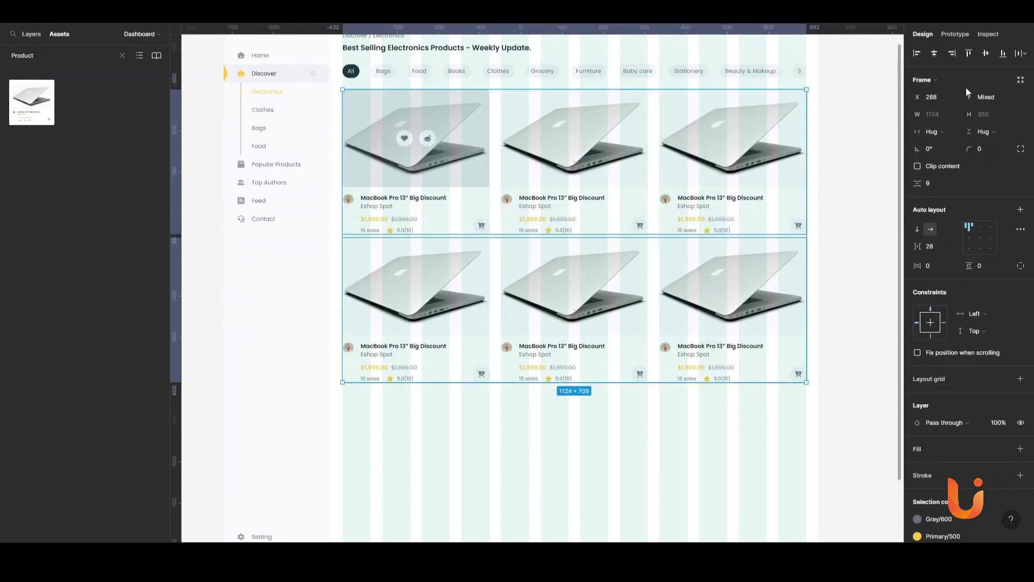
Step: Stack both rows in auto layout and paste a third row to complete the grid
{"action": "key", "text": "shift+a"}
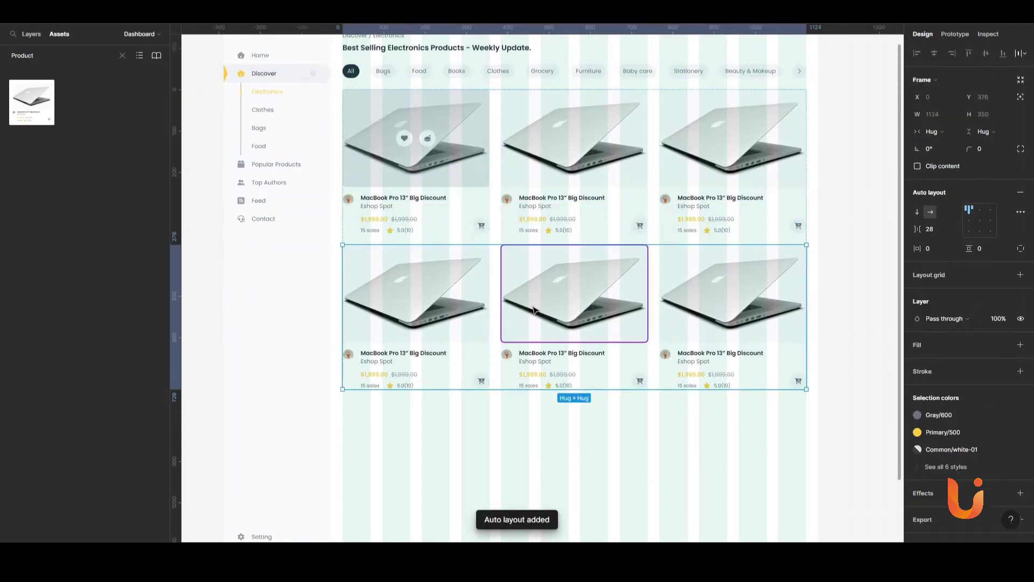
{"action": "key", "text": "ctrl+v"}
{"action": "scroll", "coordinate": [773, 328], "scroll_direction": "down", "scroll_amount": 3}
{"action": "scroll", "coordinate": [741, 290], "scroll_direction": "up", "scroll_amount": 1}
{"action": "left_click", "coordinate": [744, 293]}
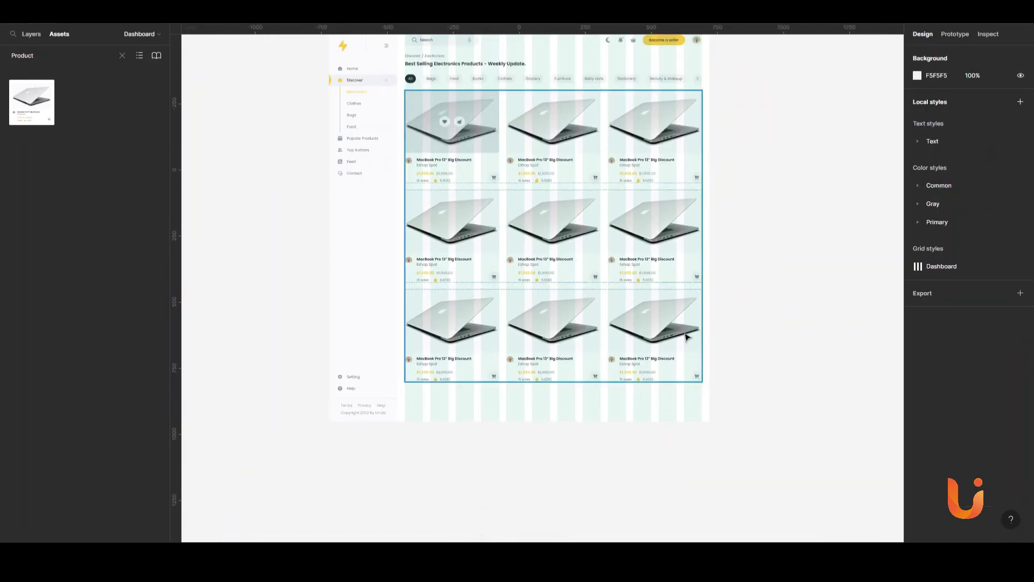
{"action": "scroll", "coordinate": [531, 445], "scroll_direction": "up", "scroll_amount": 3}
{"action": "scroll", "coordinate": [510, 447], "scroll_direction": "up", "scroll_amount": 1}
{"action": "type", "text": "butto"}
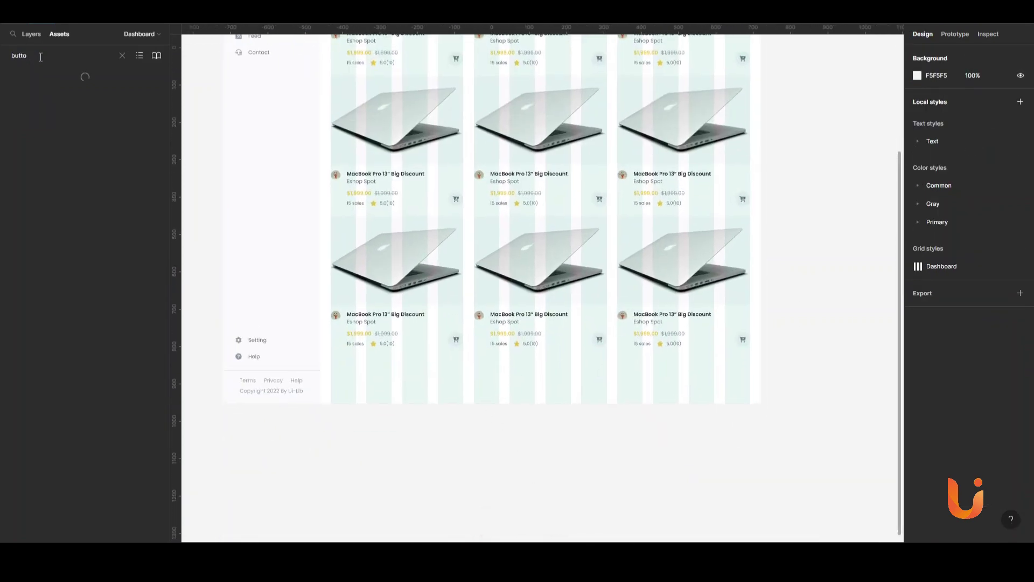
Step: Place a Button component below the product grid and relabel it Load more
{"action": "type", "text": "n"}
{"action": "left_click_drag", "start_coordinate": [31, 157], "coordinate": [315, 214]}
{"action": "left_click", "coordinate": [522, 372]}
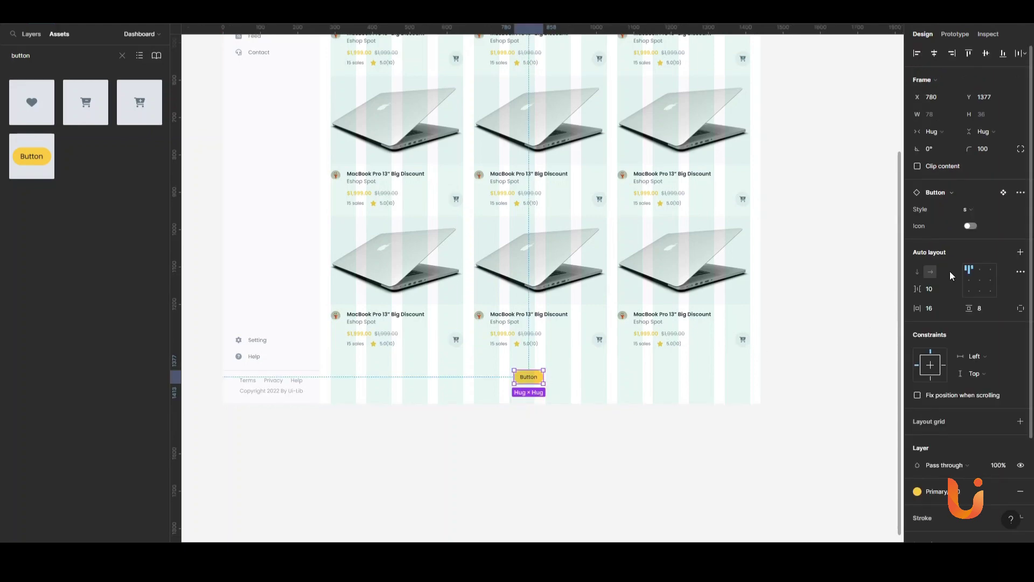
{"action": "double_click", "coordinate": [530, 380]}
{"action": "scroll", "coordinate": [530, 377], "scroll_direction": "up", "scroll_amount": 3}
{"action": "type", "text": "Load more"}
{"action": "scroll", "coordinate": [530, 377], "scroll_direction": "down", "scroll_amount": 3}
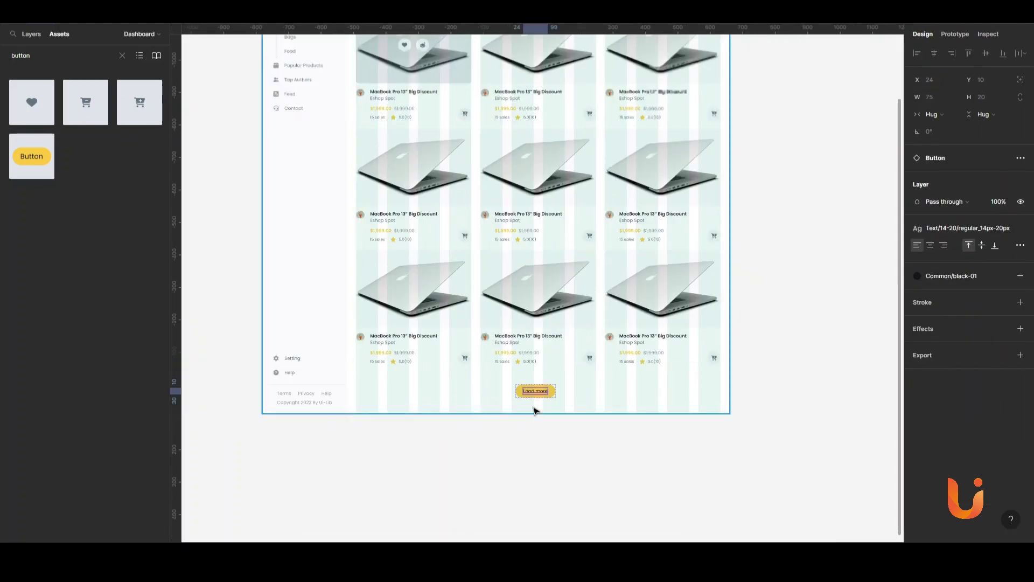
{"action": "key", "text": "Escape"}
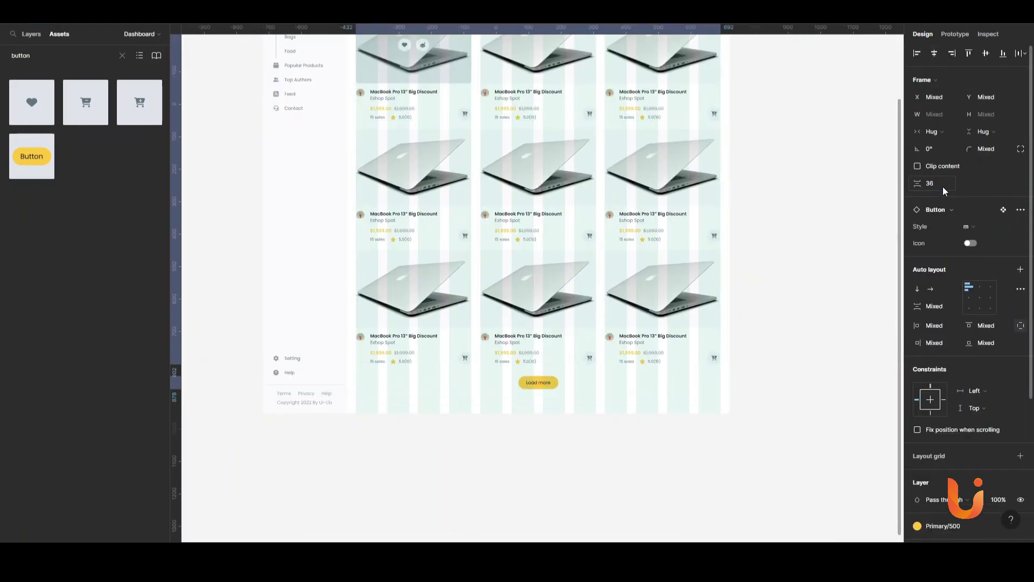
Step: Stack the grid, button, section heading and category chips together in auto layout
{"action": "scroll", "coordinate": [539, 323], "scroll_direction": "down", "scroll_amount": 2}
{"action": "key", "text": "shift+a"}
{"action": "left_click", "coordinate": [476, 164], "text": "shift"}
{"action": "left_click", "coordinate": [469, 149], "text": "shift"}
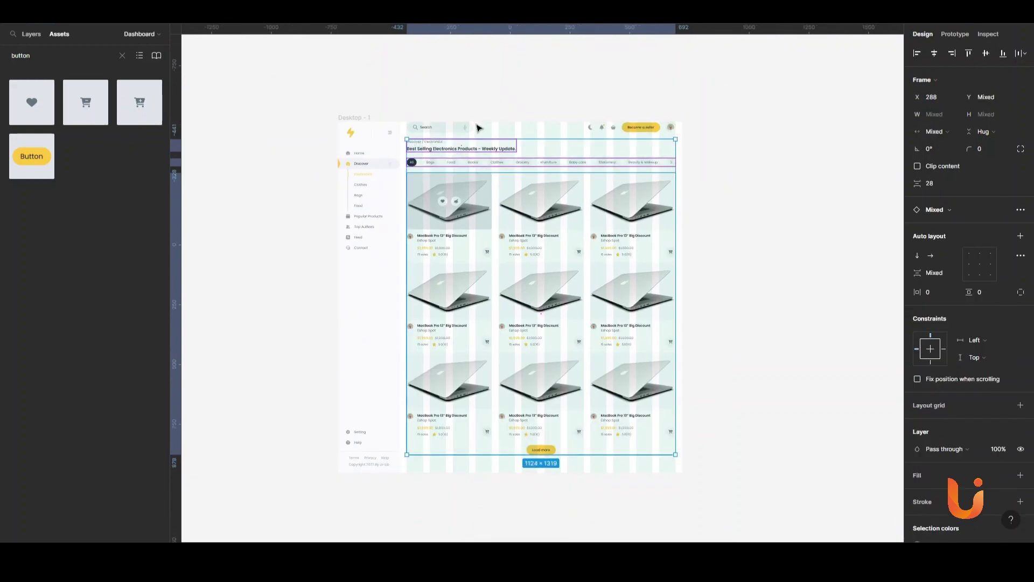
{"action": "scroll", "coordinate": [478, 127], "scroll_direction": "up", "scroll_amount": 3}
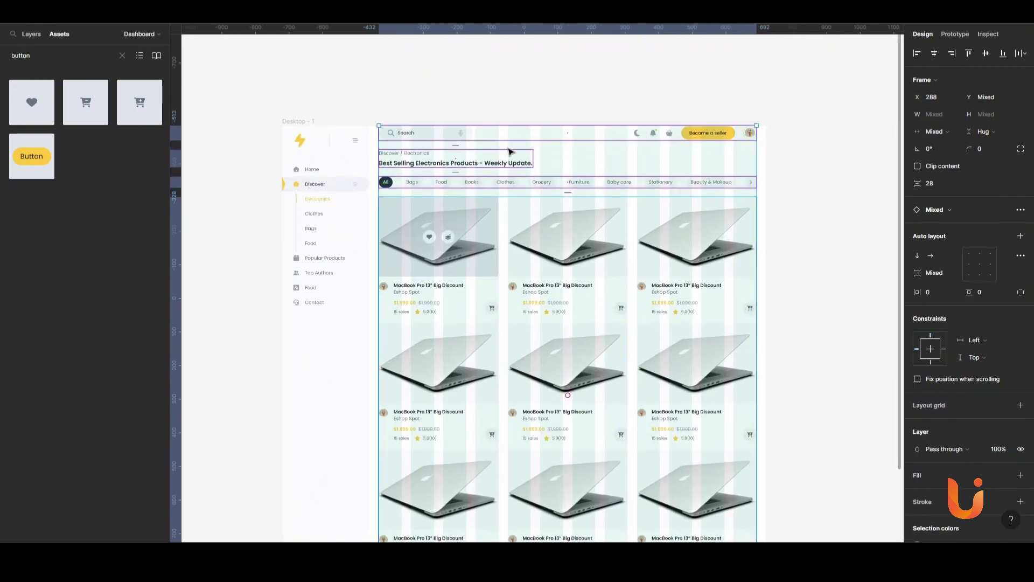
{"action": "key", "text": "shift+a"}
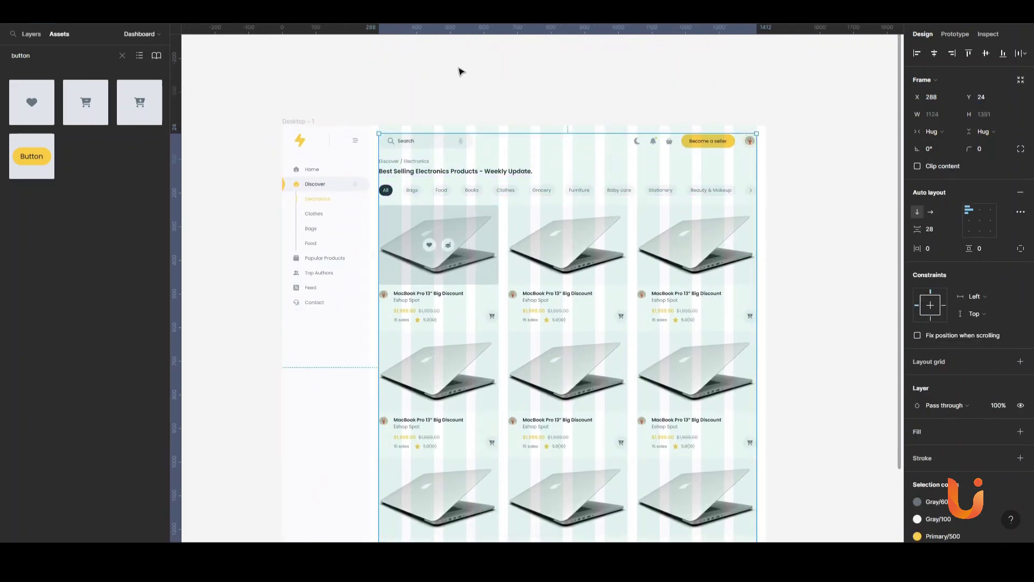
{"action": "left_click", "coordinate": [460, 69]}
{"action": "scroll", "coordinate": [381, 86], "scroll_direction": "down", "scroll_amount": 1}
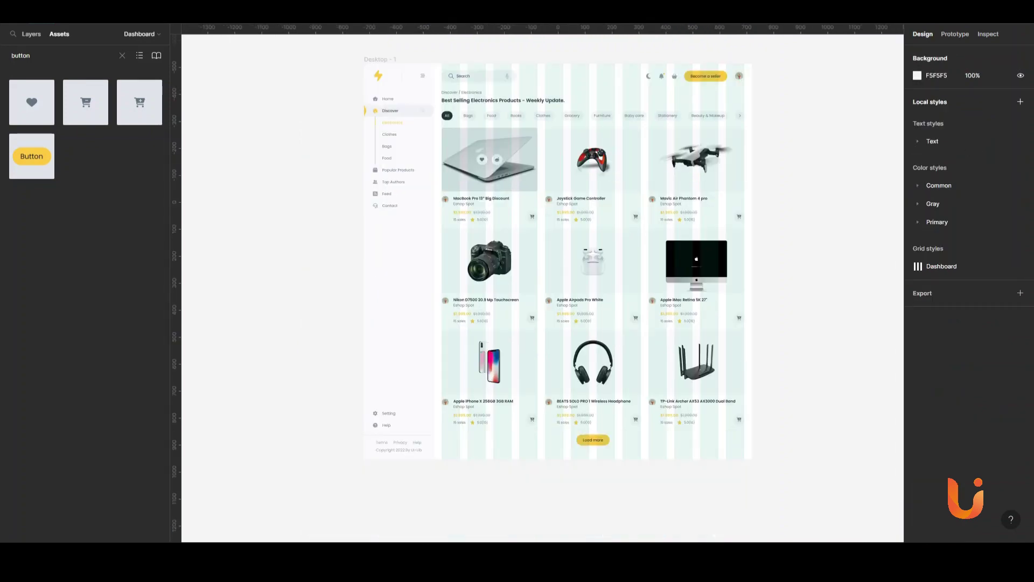
Step: Hide the layout grids on the Desktop - 1 frame
{"action": "left_click", "coordinate": [381, 82]}
{"action": "key", "text": "ctrl+shift+4"}
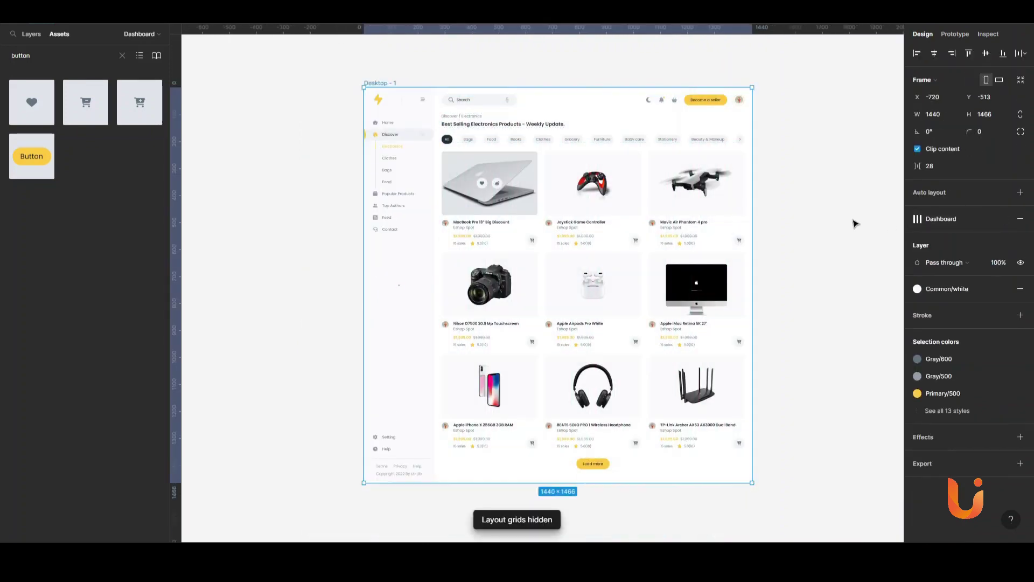
{"action": "key", "text": "Escape"}
{"action": "scroll", "coordinate": [476, 91], "scroll_direction": "up", "scroll_amount": 2}
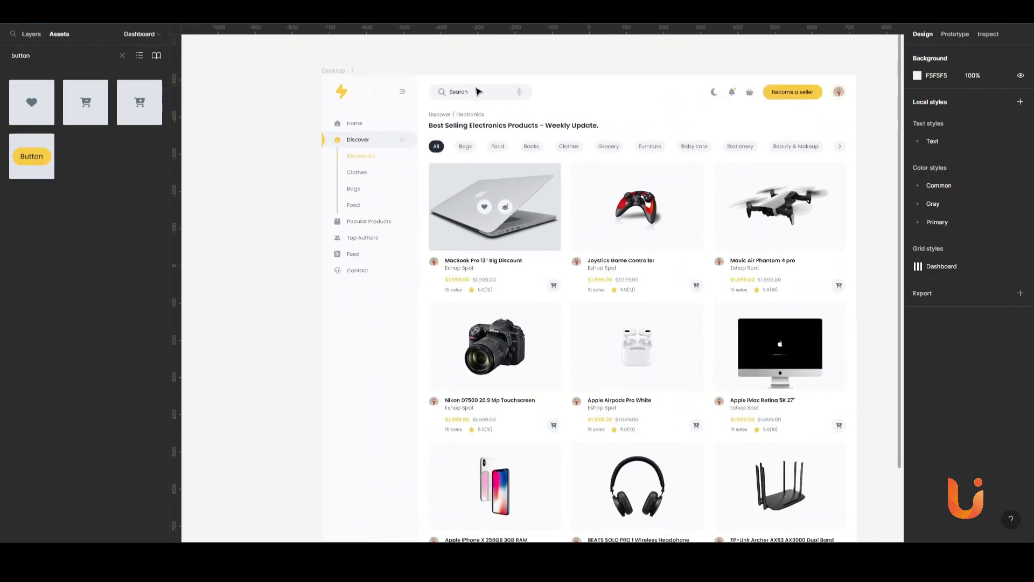
Step: Preview the Dashboard page at 100% with the UI hidden, scrolling to the bottom, then restore the panels
{"action": "key", "text": "ctrl+backslash"}
{"action": "key", "text": "shift+0"}
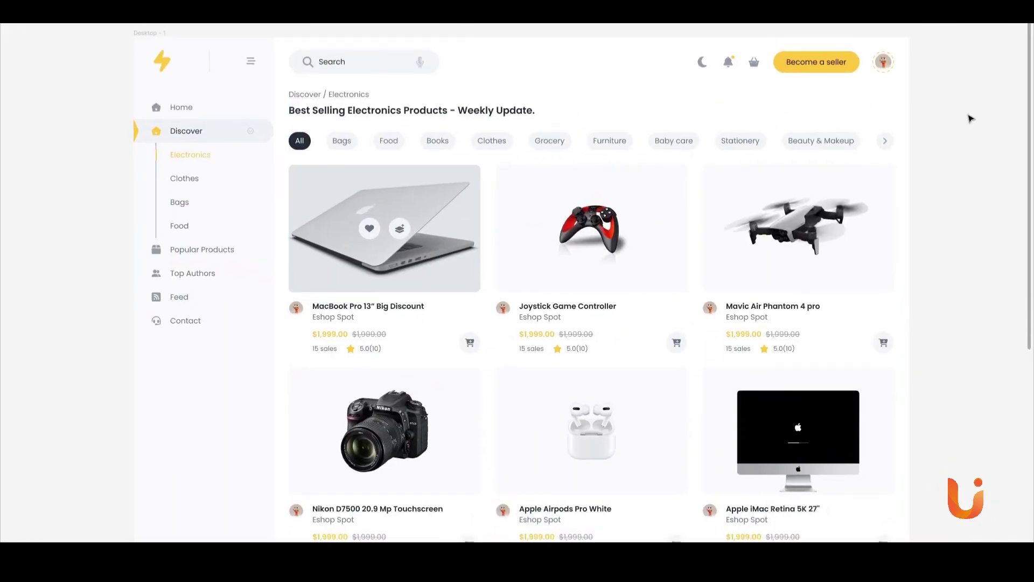
{"action": "scroll", "coordinate": [966, 113], "scroll_direction": "down", "scroll_amount": 1}
{"action": "scroll", "coordinate": [965, 116], "scroll_direction": "down", "scroll_amount": 2}
{"action": "scroll", "coordinate": [965, 124], "scroll_direction": "down", "scroll_amount": 2}
{"action": "scroll", "coordinate": [963, 129], "scroll_direction": "down", "scroll_amount": 2}
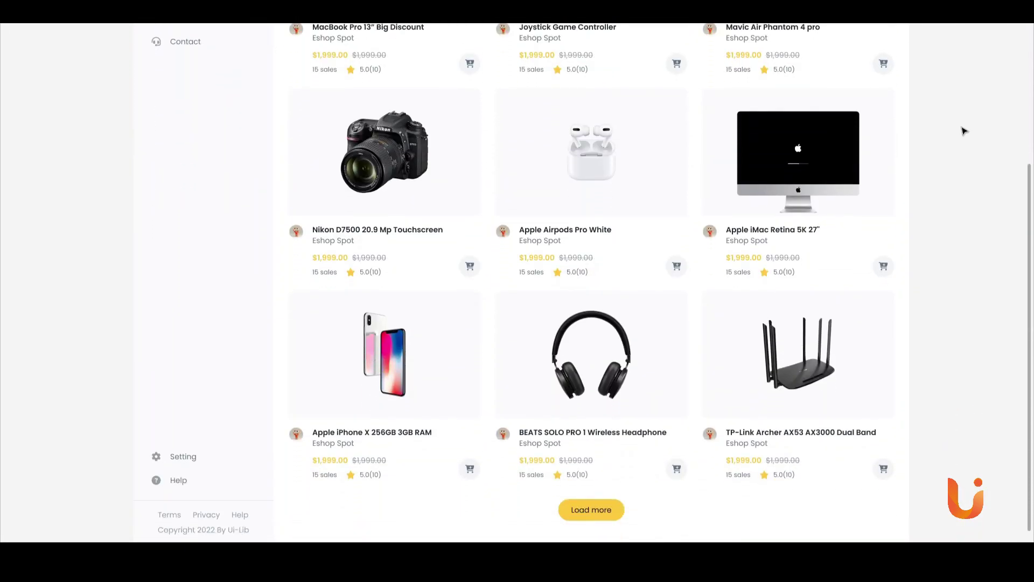
{"action": "scroll", "coordinate": [963, 129], "scroll_direction": "down", "scroll_amount": 1}
{"action": "scroll", "coordinate": [680, 151], "scroll_direction": "down", "scroll_amount": 5}
{"action": "key", "text": "ctrl+backslash"}
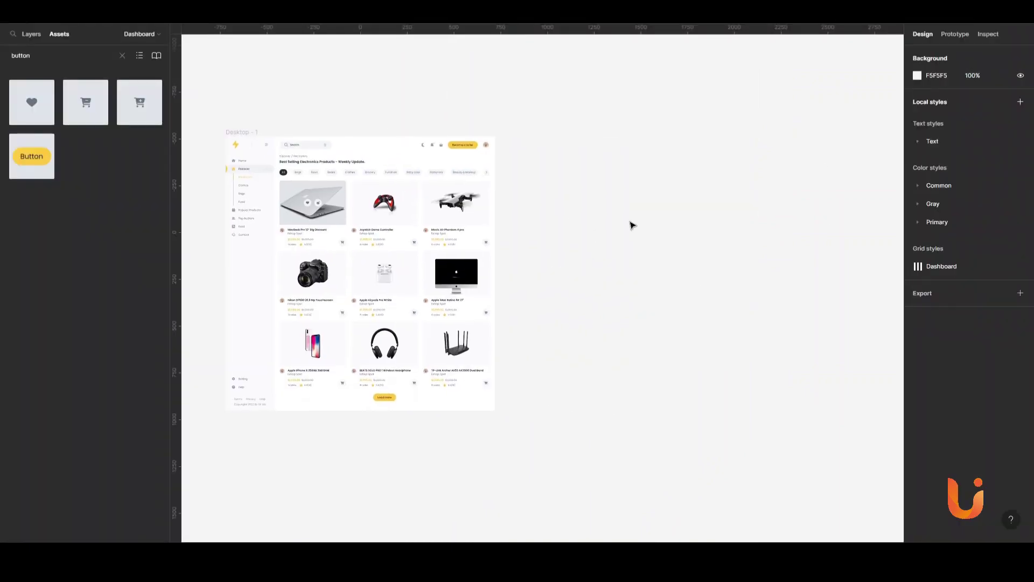
Step: Add a 3720-tall Desktop - 2 frame beside Desktop - 1 with Common/white fill and the Dashboard grid
{"action": "key", "text": "f"}
{"action": "left_click", "coordinate": [528, 156]}
{"action": "key", "text": "ctrl+z"}
{"action": "key", "text": "f"}
{"action": "left_click", "coordinate": [928, 176]}
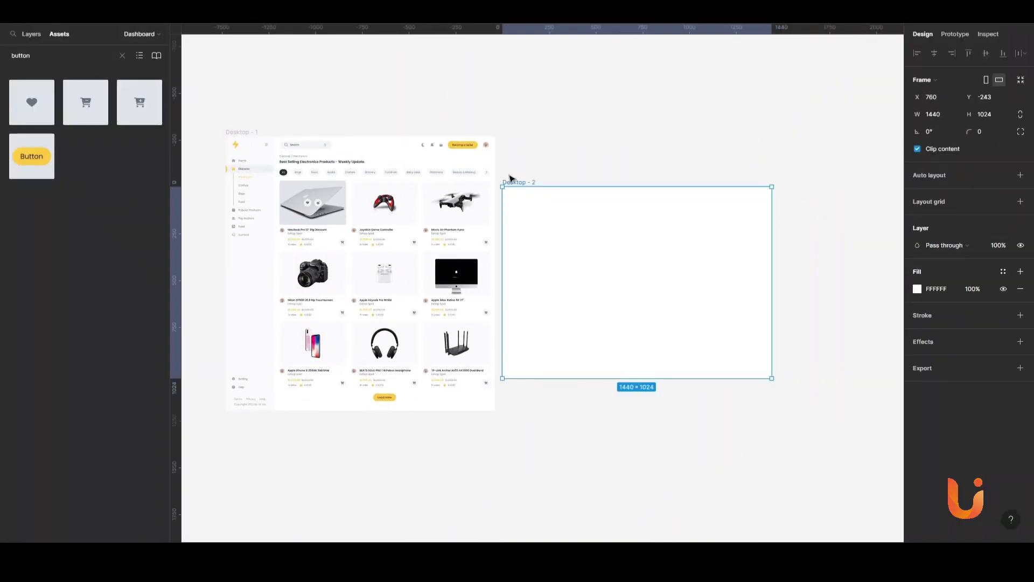
{"action": "left_click_drag", "start_coordinate": [513, 178], "coordinate": [522, 135]}
{"action": "type", "text": "0"}
{"action": "key", "text": "Return"}
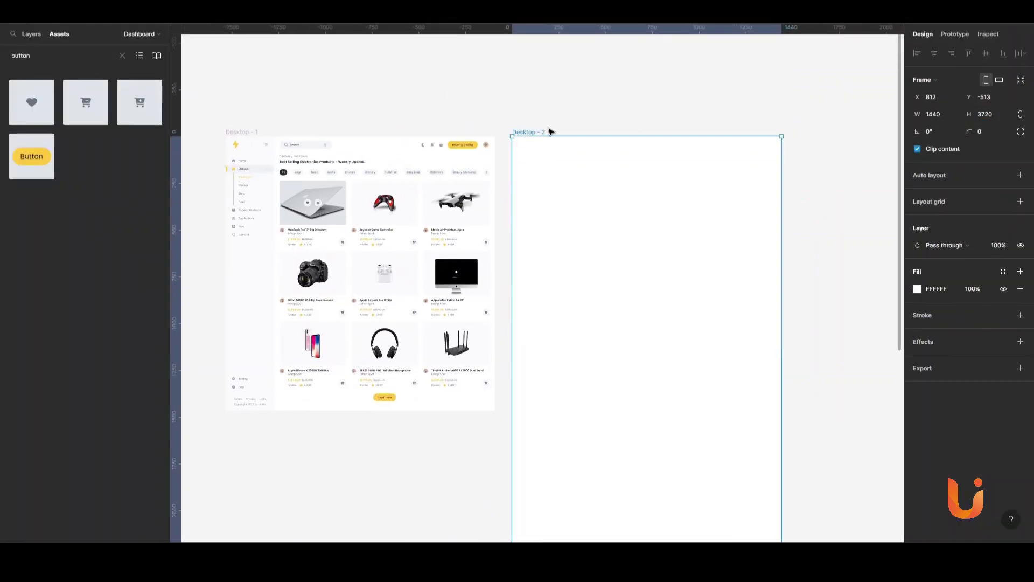
{"action": "key", "text": "ctrl+alt+v"}
{"action": "left_click", "coordinate": [240, 134]}
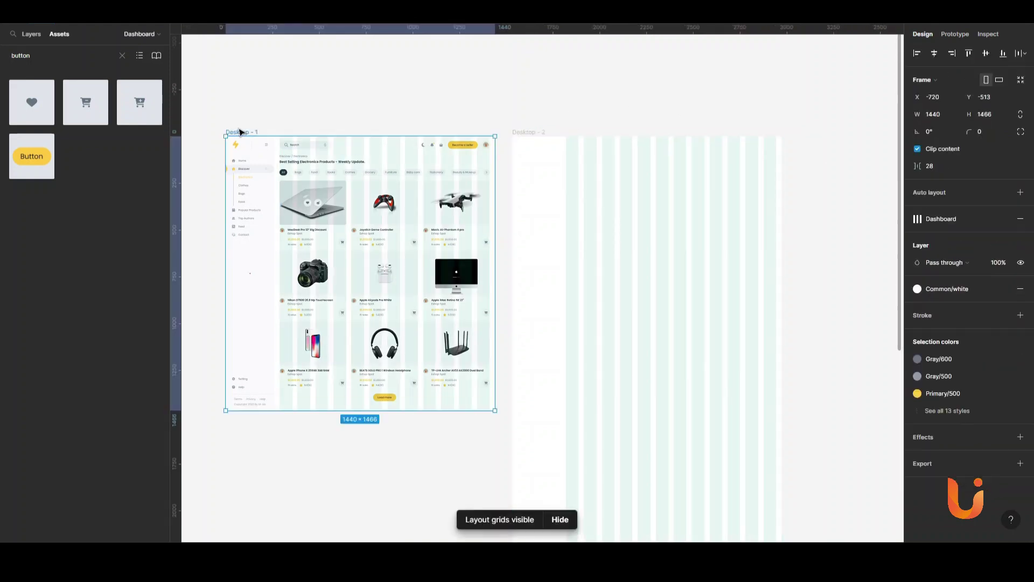
{"action": "left_click", "coordinate": [527, 135]}
Step: Place a Sidebar instance into Desktop - 2
{"action": "triple_click", "coordinate": [20, 55]}
{"action": "type", "text": "sidebar"}
{"action": "left_click_drag", "start_coordinate": [32, 102], "coordinate": [577, 353]}
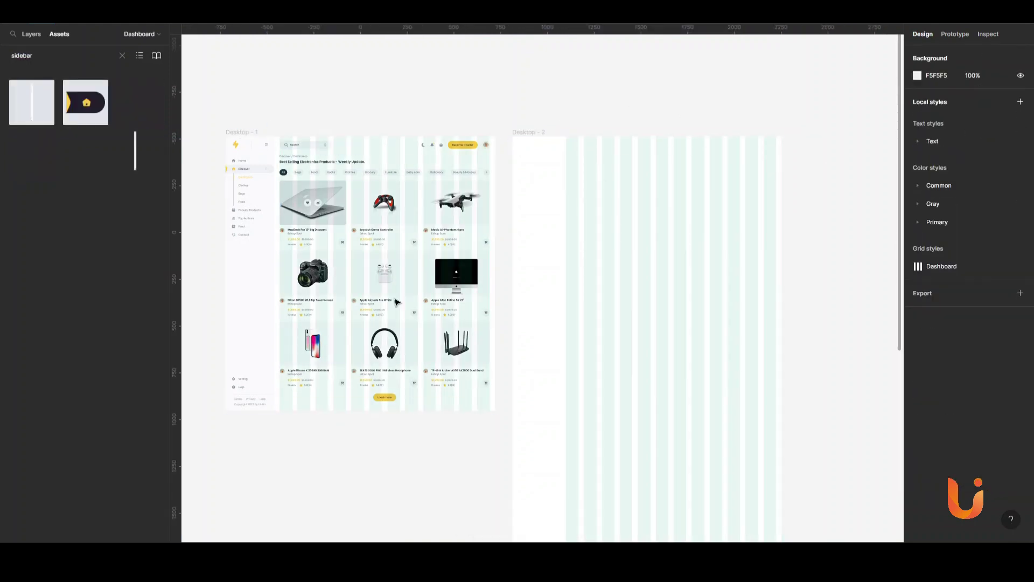
{"action": "left_click", "coordinate": [973, 226]}
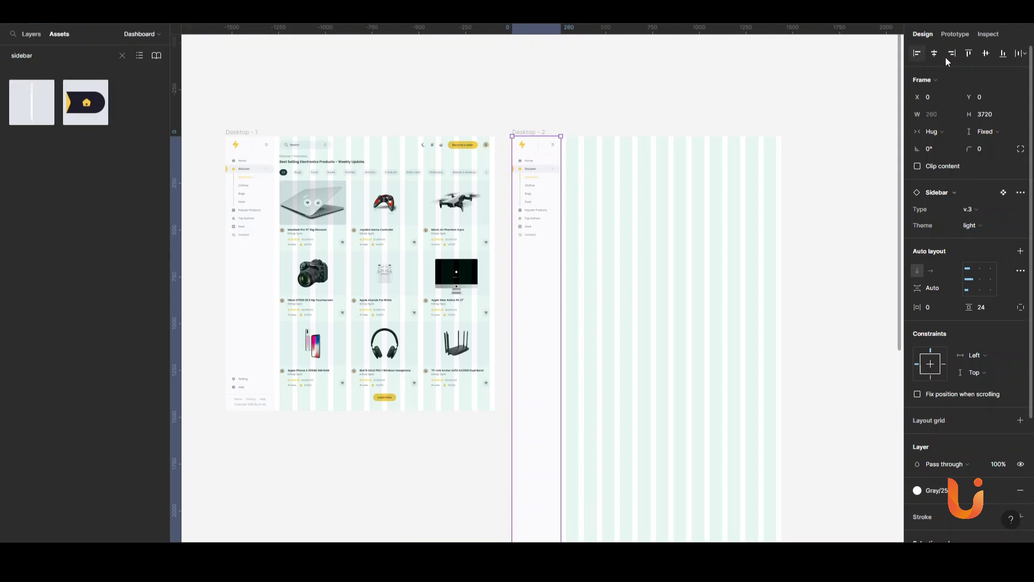
{"action": "scroll", "coordinate": [513, 71], "scroll_direction": "right", "scroll_amount": 3}
{"action": "left_click", "coordinate": [512, 72]}
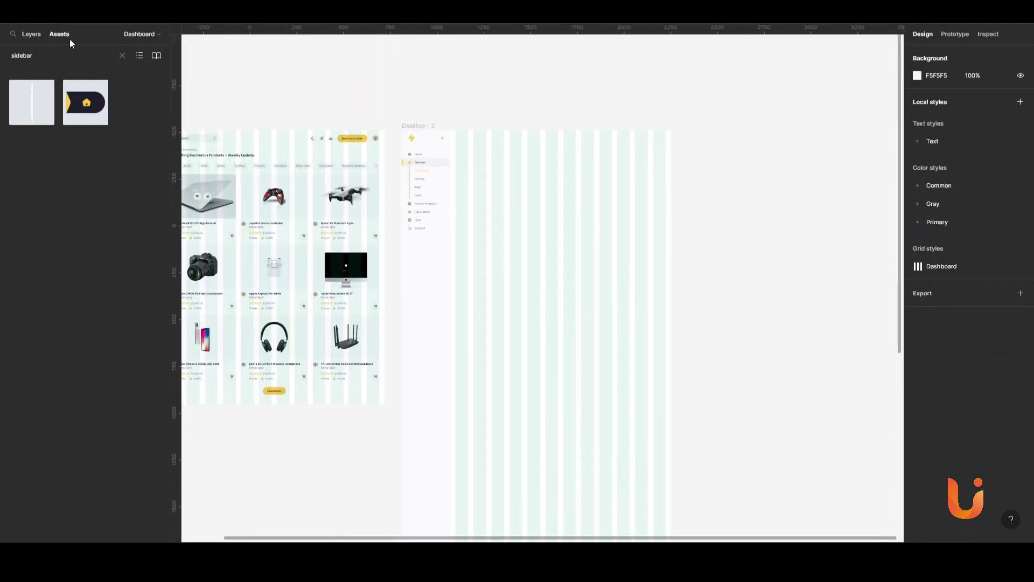
Step: Place the Navbar at the top of Desktop - 2 beside the sidebar
{"action": "type", "text": "navbar"}
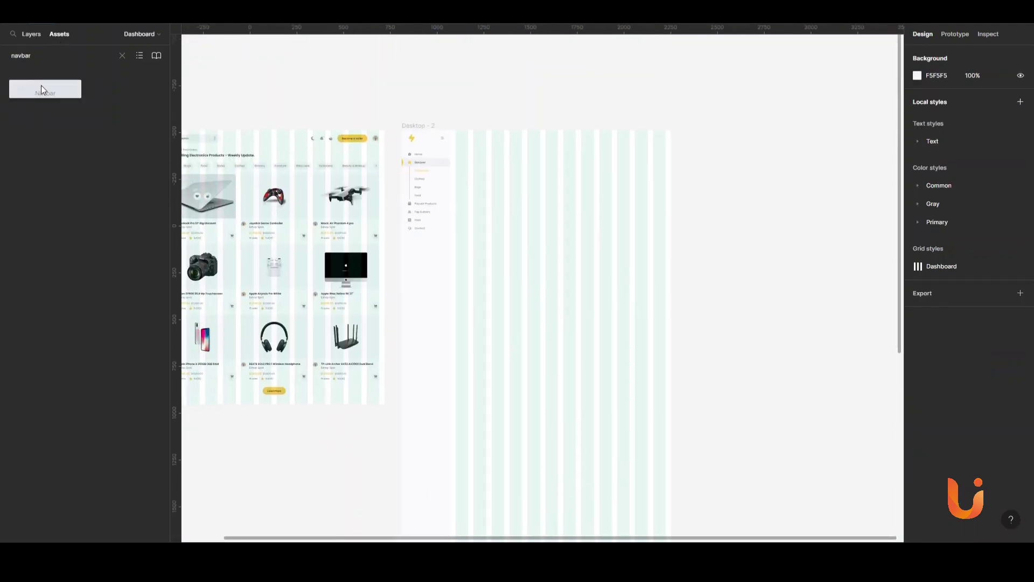
{"action": "left_click_drag", "start_coordinate": [539, 171], "coordinate": [539, 174]}
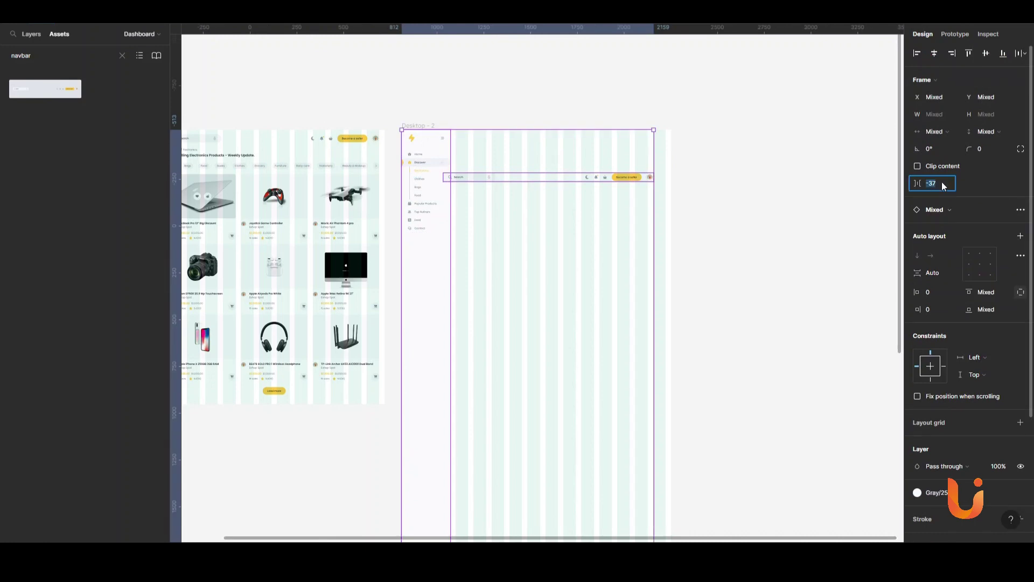
{"action": "left_click", "coordinate": [969, 52]}
{"action": "left_click", "coordinate": [561, 137]}
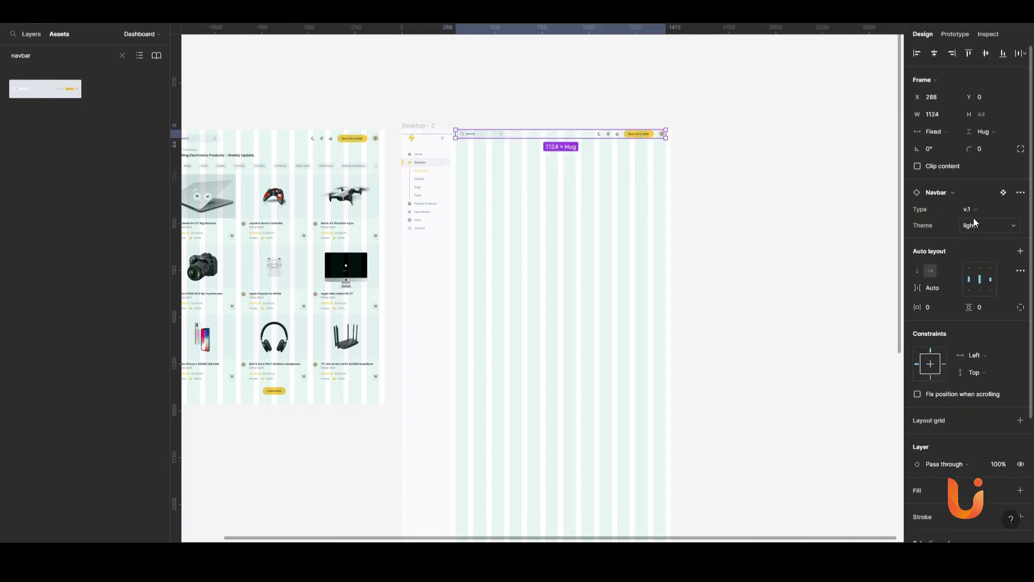
{"action": "left_click", "coordinate": [454, 195], "text": "shift"}
{"action": "key", "text": "Escape"}
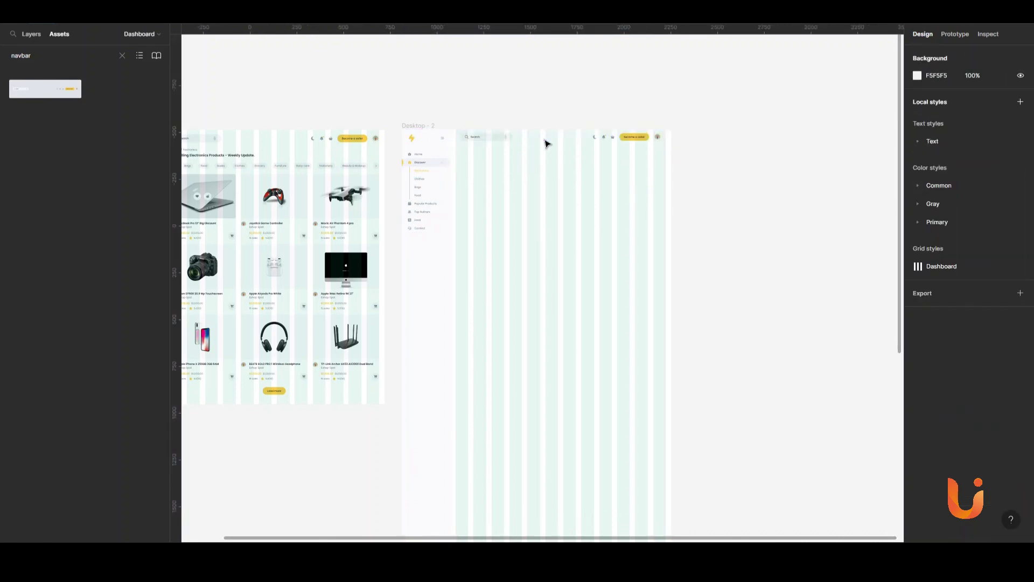
{"action": "left_click", "coordinate": [547, 139]}
{"action": "left_click", "coordinate": [762, 219]}
Step: Add the section title under the navbar and the category chip row below it
{"action": "left_click_drag", "start_coordinate": [537, 214], "coordinate": [505, 204]}
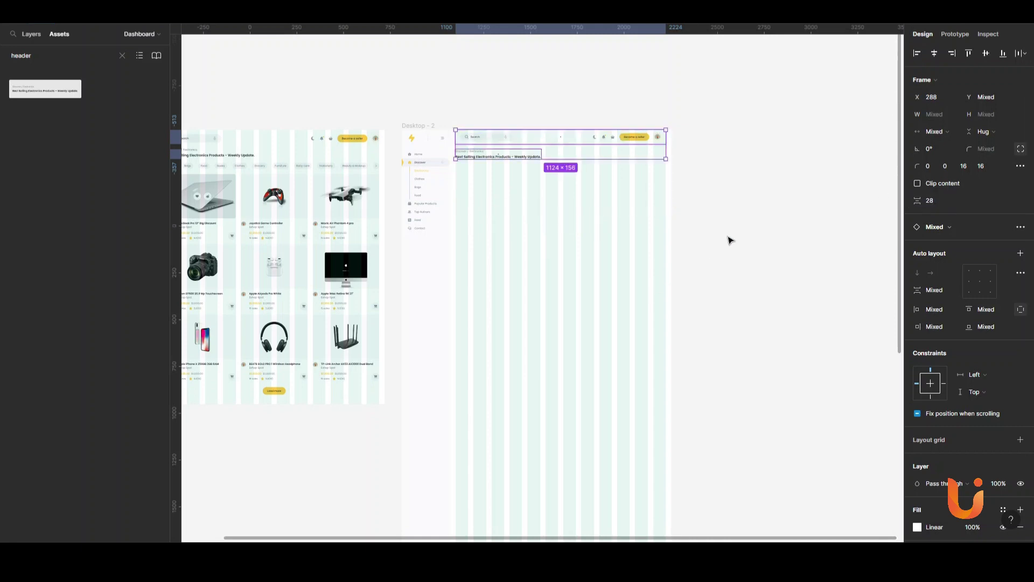
{"action": "left_click", "coordinate": [729, 239]}
{"action": "double_click", "coordinate": [32, 55]}
{"action": "type", "text": "CAtegory"}
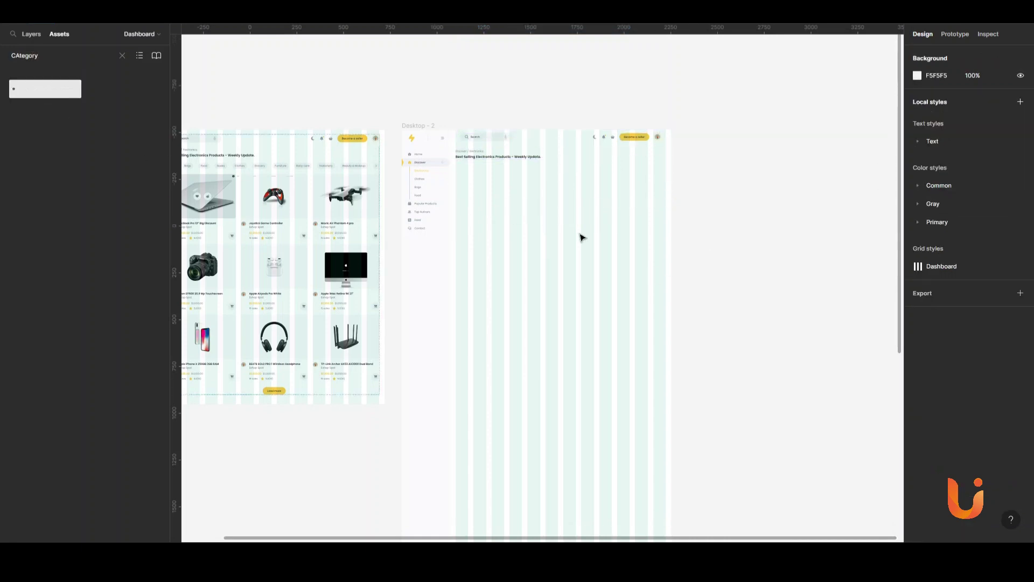
{"action": "key", "text": "ctrl+v"}
{"action": "left_click", "coordinate": [512, 156], "text": "shift"}
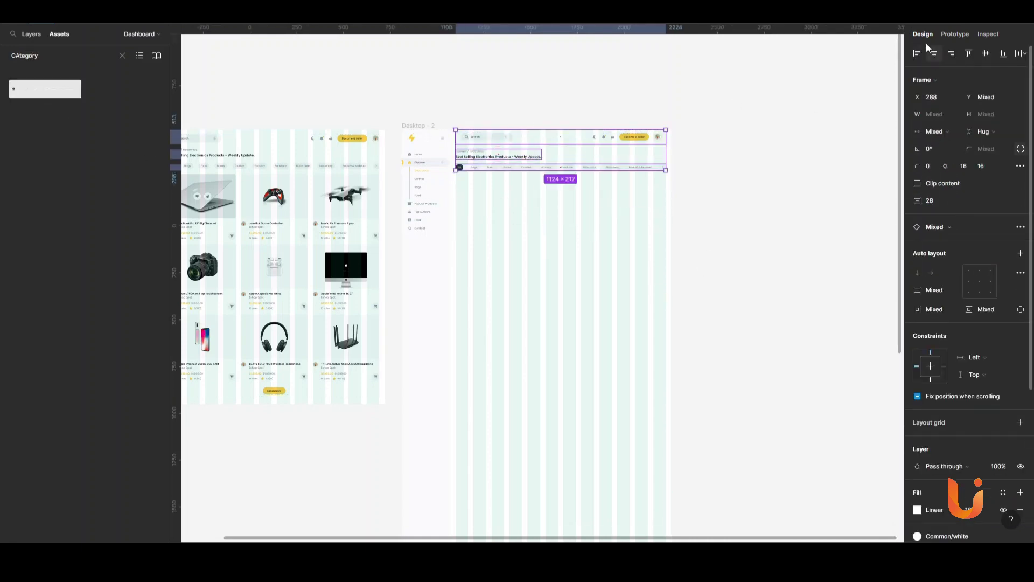
{"action": "left_click", "coordinate": [792, 171]}
{"action": "scroll", "coordinate": [793, 171], "scroll_direction": "left", "scroll_amount": 3}
Step: Paste a copy of Desktop - 1's product grid into Desktop - 2 under the chips
{"action": "double_click", "coordinate": [371, 201]}
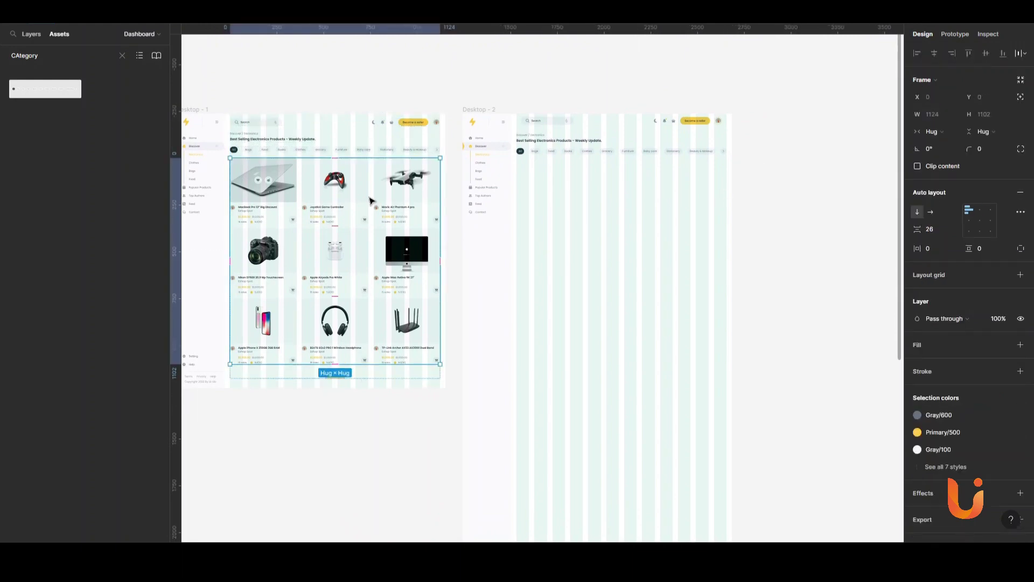
{"action": "left_click", "coordinate": [750, 224]}
{"action": "key", "text": "ctrl+v"}
{"action": "left_click_drag", "start_coordinate": [808, 243], "coordinate": [593, 173]}
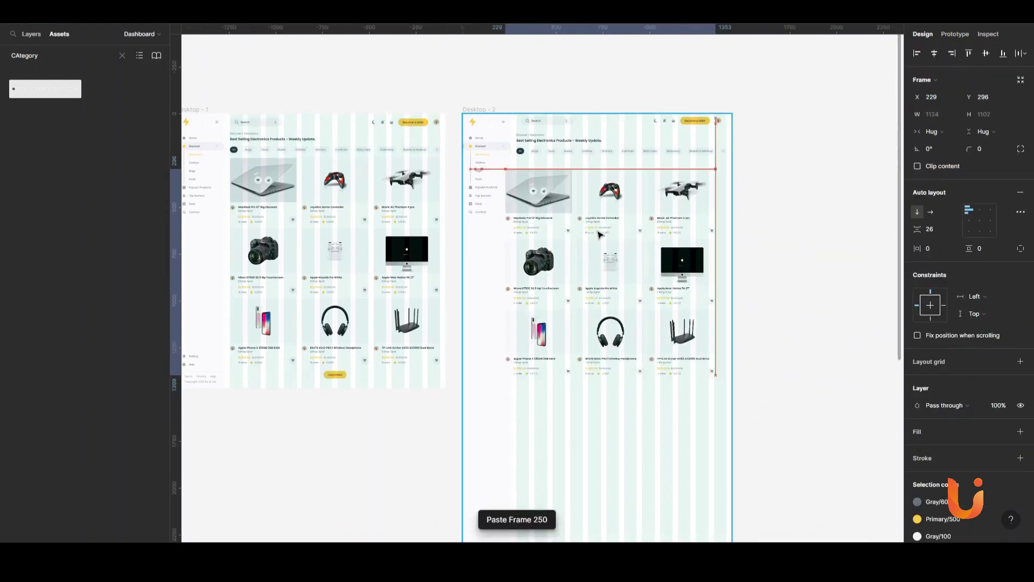
{"action": "left_click", "coordinate": [569, 149], "text": "shift"}
Step: Copy the bottom product row and paste extra rows down the tall frame
{"action": "scroll", "coordinate": [566, 203], "scroll_direction": "up", "scroll_amount": 2}
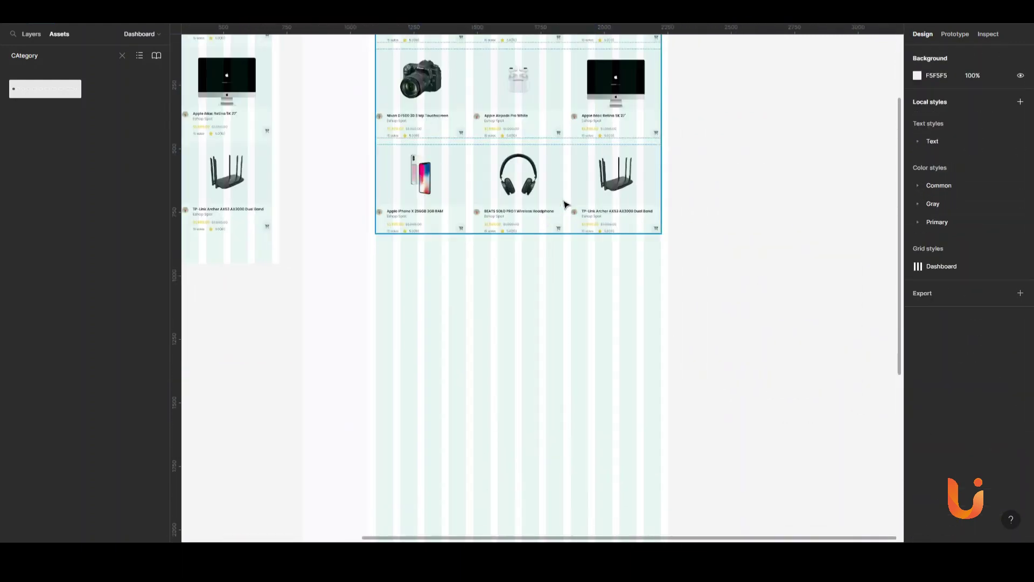
{"action": "left_click", "coordinate": [581, 205]}
{"action": "key", "text": "ctrl+v"}
{"action": "key", "text": "ctrl+v"}
{"action": "key", "text": "ctrl+v"}
{"action": "key", "text": "ctrl+v"}
{"action": "key", "text": "ctrl+v"}
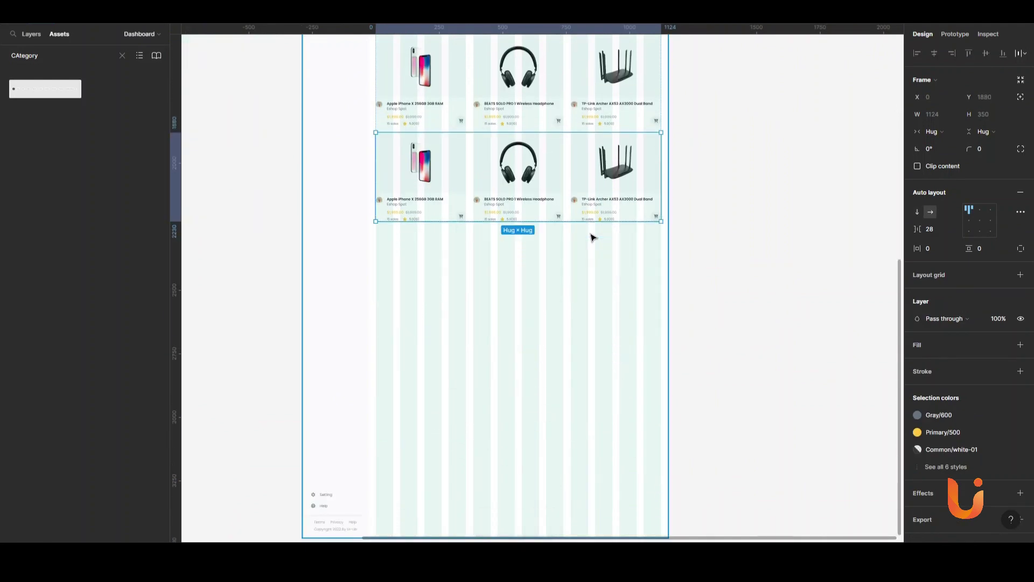
{"action": "key", "text": "ctrl+v"}
{"action": "scroll", "coordinate": [704, 265], "scroll_direction": "up", "scroll_amount": 5}
{"action": "key", "text": "Escape"}
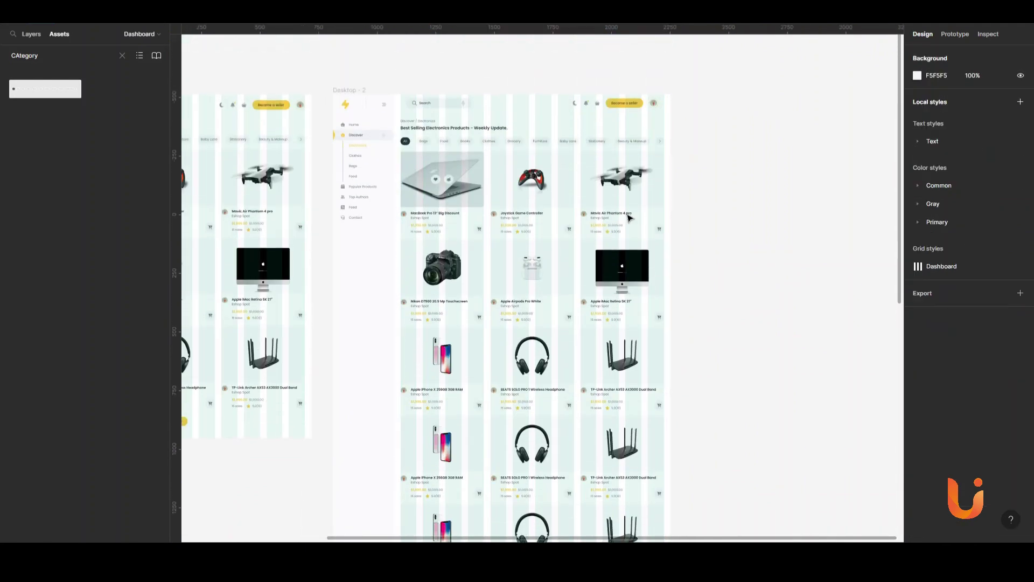
Step: Hide the layout grids and pan across the Desktop - 2 frame
{"action": "left_click", "coordinate": [722, 194]}
{"action": "key", "text": "ctrl+shift+4"}
{"action": "scroll", "coordinate": [785, 168], "scroll_direction": "down", "scroll_amount": 3}
{"action": "scroll", "coordinate": [648, 209], "scroll_direction": "up", "scroll_amount": 2}
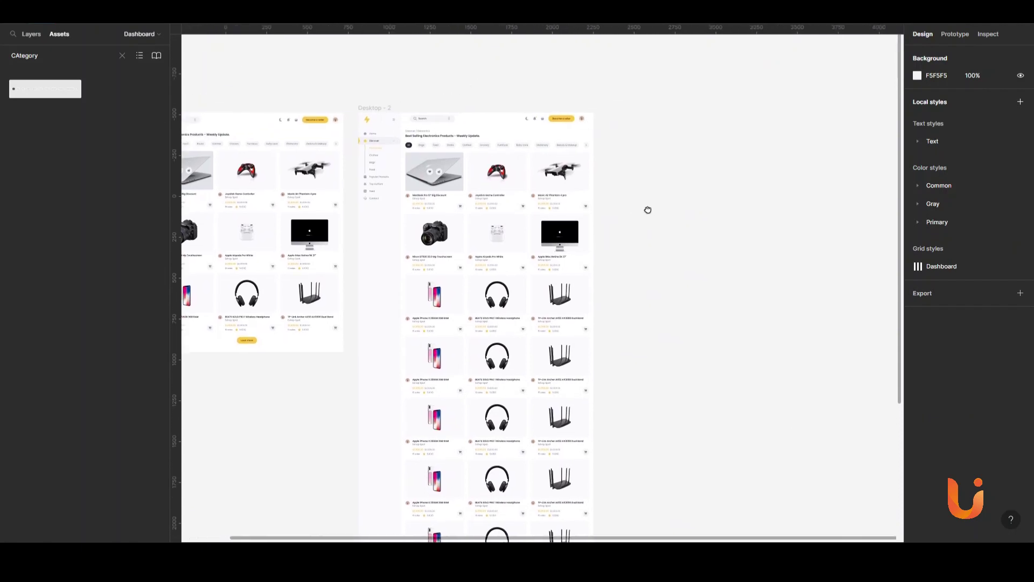
{"action": "scroll", "coordinate": [346, 81], "scroll_direction": "left", "scroll_amount": 5}
Step: Move the Desktop-2 frame far to the right, leaving room beside Desktop-1
{"action": "left_click_drag", "start_coordinate": [544, 104], "coordinate": [781, 109]}
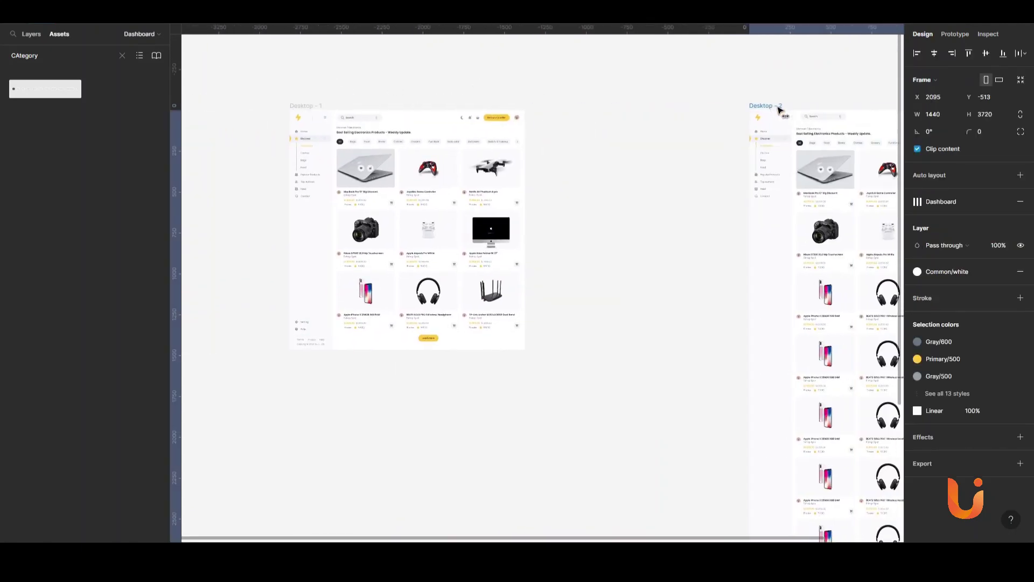
{"action": "left_click", "coordinate": [309, 104]}
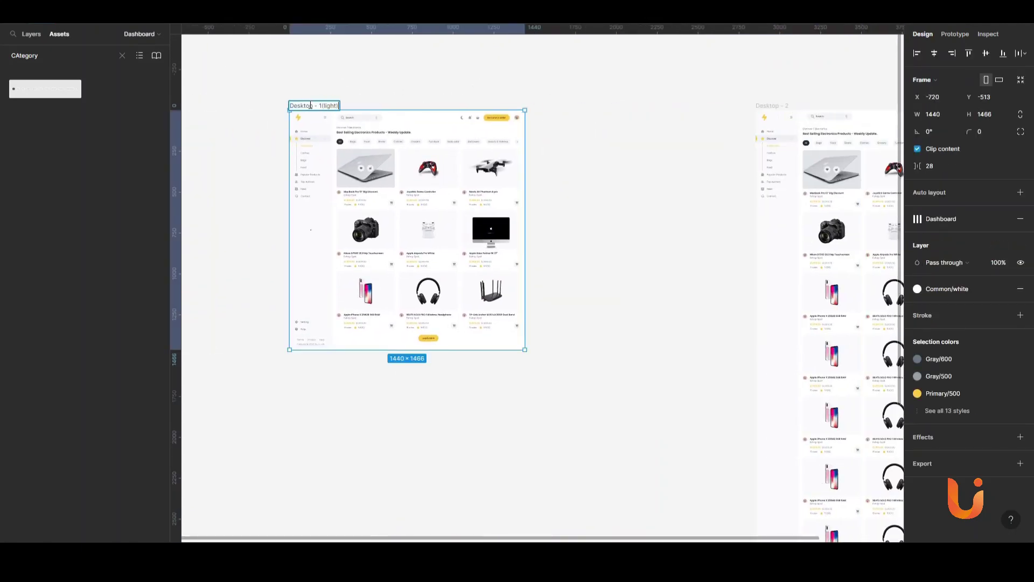
{"action": "left_click", "coordinate": [539, 92]}
{"action": "scroll", "coordinate": [457, 97], "scroll_direction": "right", "scroll_amount": 3}
{"action": "left_click", "coordinate": [656, 103]}
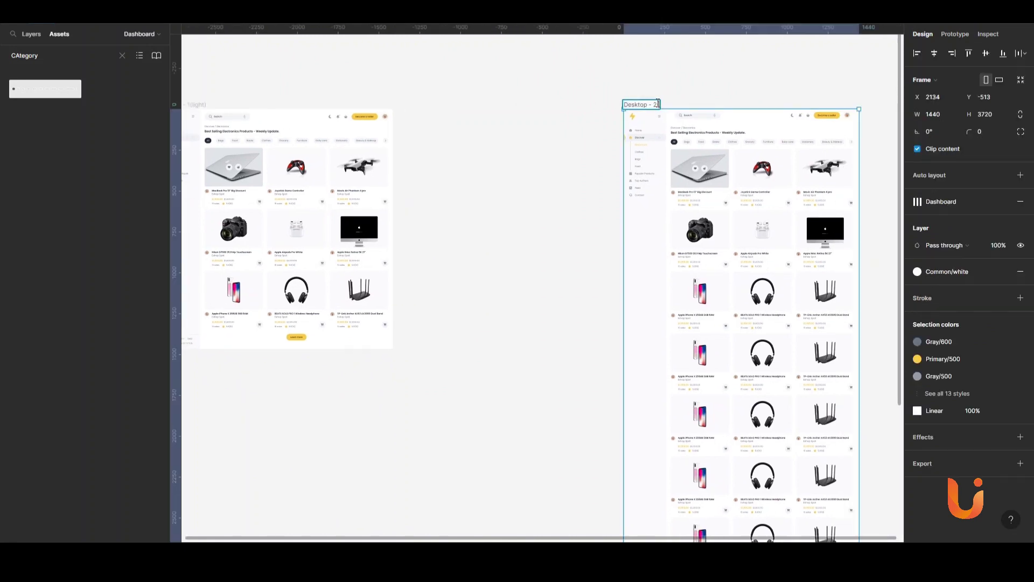
{"action": "left_click", "coordinate": [448, 144]}
{"action": "scroll", "coordinate": [377, 134], "scroll_direction": "left", "scroll_amount": 3}
Step: Alt-drag a duplicate of Desktop - 1(light) beside it and set the copy's Sidebar Type to dark
{"action": "mouse_move", "coordinate": [277, 108]}
{"action": "left_mouse_down"}
{"action": "mouse_move", "coordinate": [231, 108]}
{"action": "mouse_move", "coordinate": [476, 104]}
{"action": "left_mouse_up"}
{"action": "left_click", "coordinate": [464, 243]}
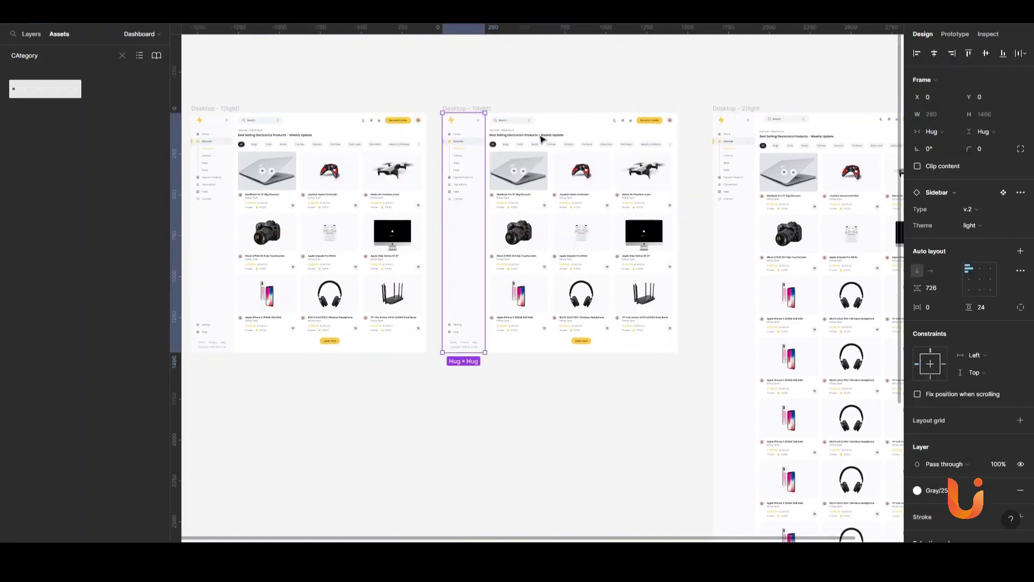
{"action": "left_click", "coordinate": [988, 210]}
{"action": "left_click", "coordinate": [967, 376]}
Step: Give the copy a dark background fill and set its Navbar Theme to dark
{"action": "scroll", "coordinate": [481, 215], "scroll_direction": "up", "scroll_amount": 2, "text": "ctrl"}
{"action": "left_click", "coordinate": [544, 121]}
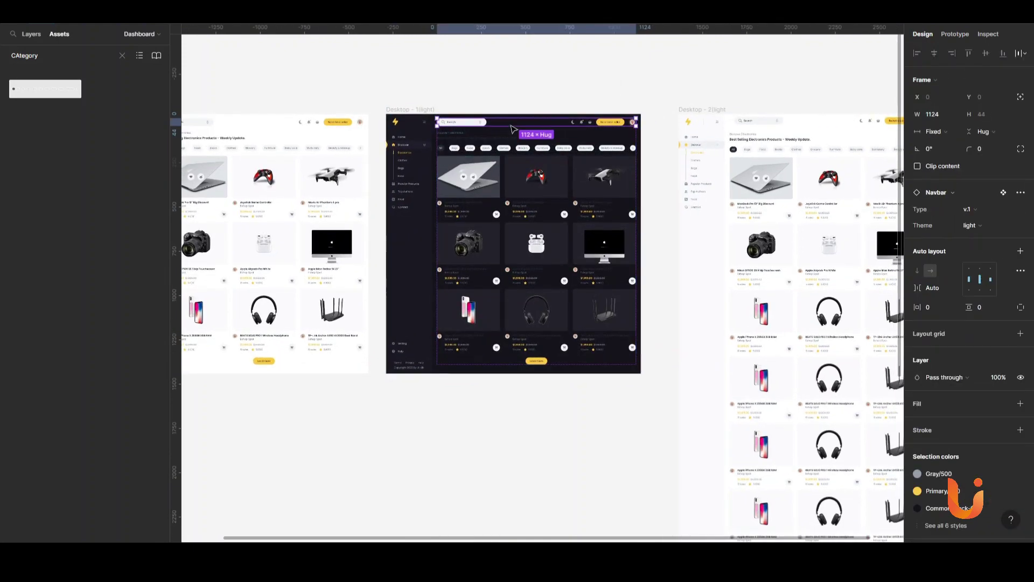
{"action": "scroll", "coordinate": [758, 89], "scroll_direction": "right", "scroll_amount": 2}
{"action": "left_click", "coordinate": [983, 212]}
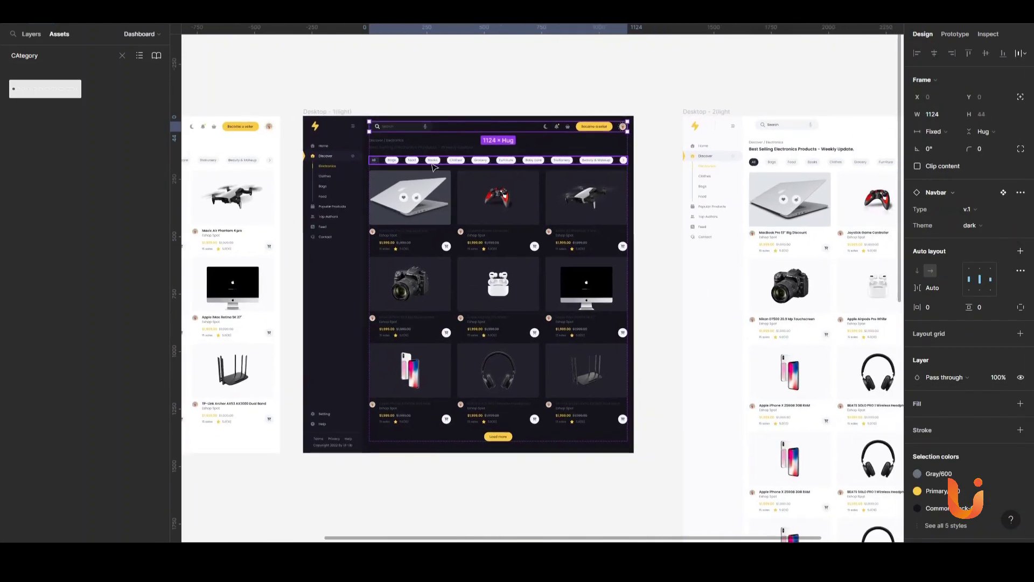
{"action": "scroll", "coordinate": [392, 129], "scroll_direction": "up", "scroll_amount": 5, "text": "ctrl"}
{"action": "left_click", "coordinate": [411, 225]}
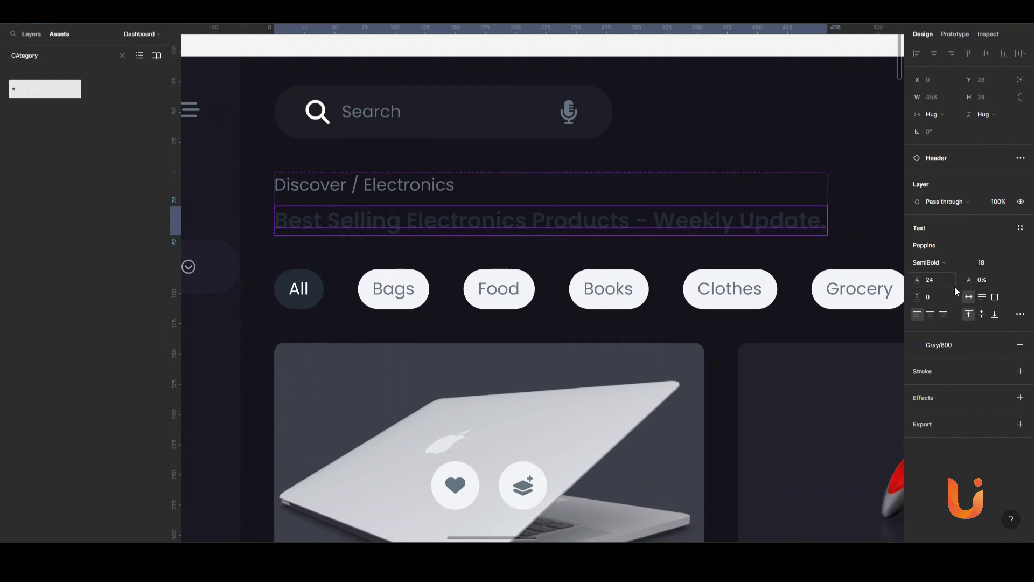
Step: Apply the white colour style to the Best Selling headline
{"action": "left_click", "coordinate": [918, 345]}
{"action": "left_click", "coordinate": [926, 403]}
{"action": "left_click", "coordinate": [370, 191]}
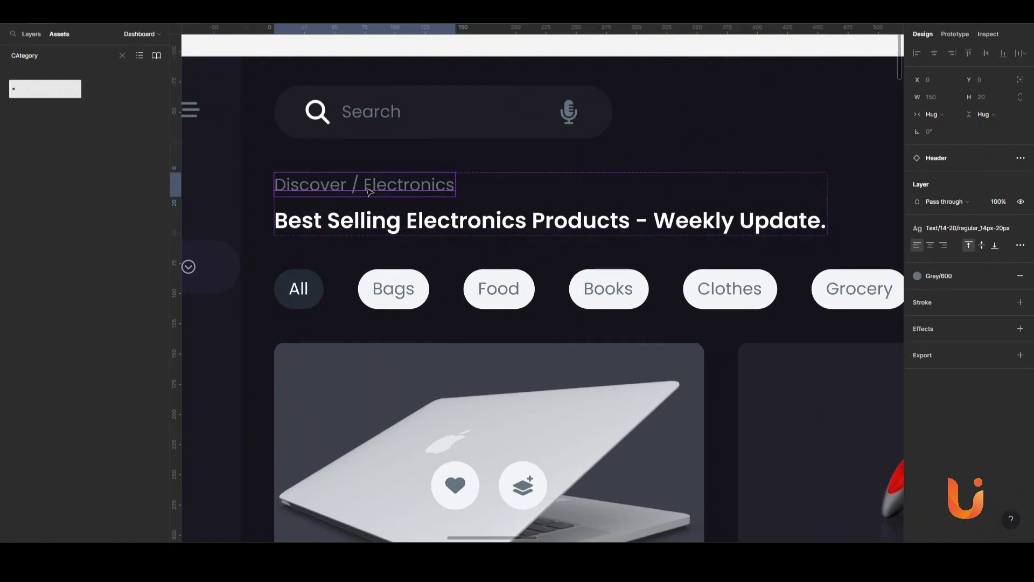
{"action": "key", "text": "Escape"}
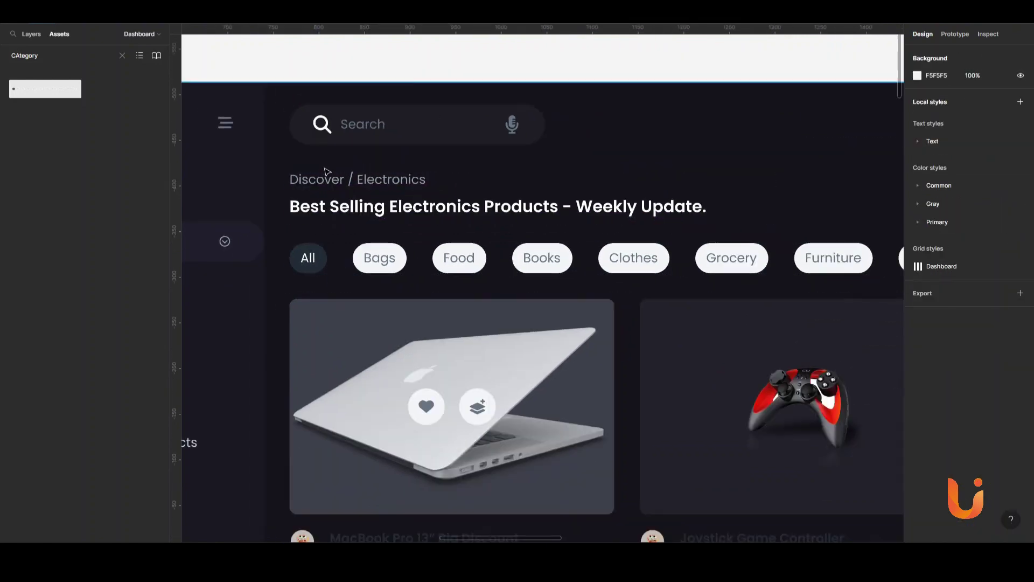
{"action": "scroll", "coordinate": [542, 142], "scroll_direction": "down", "scroll_amount": 5, "text": "ctrl"}
{"action": "scroll", "coordinate": [305, 175], "scroll_direction": "up", "scroll_amount": 3, "text": "ctrl"}
Step: Give the All category chip a Gray/100 light fill and dark label text
{"action": "left_click", "coordinate": [280, 229]}
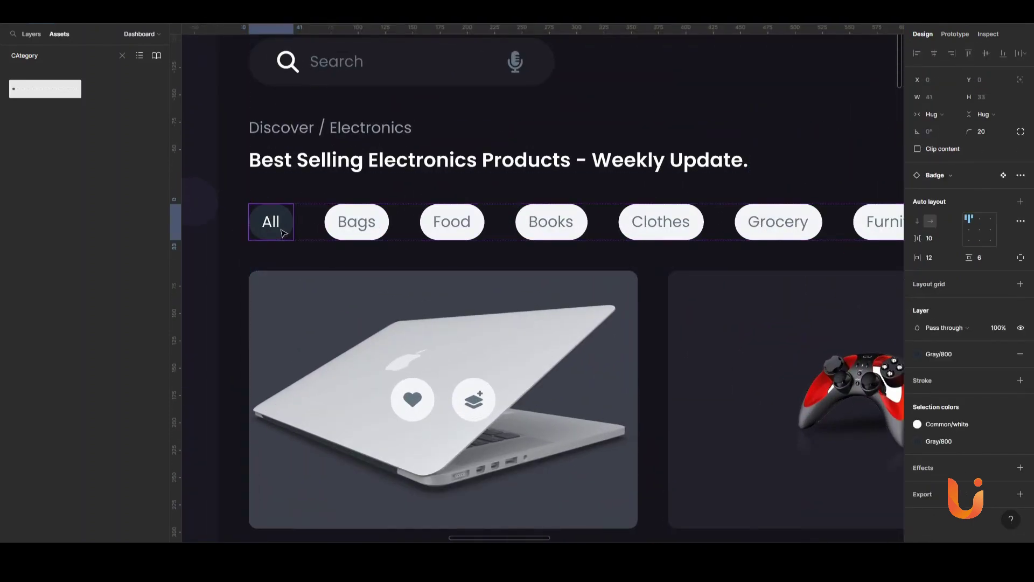
{"action": "left_click", "coordinate": [951, 441]}
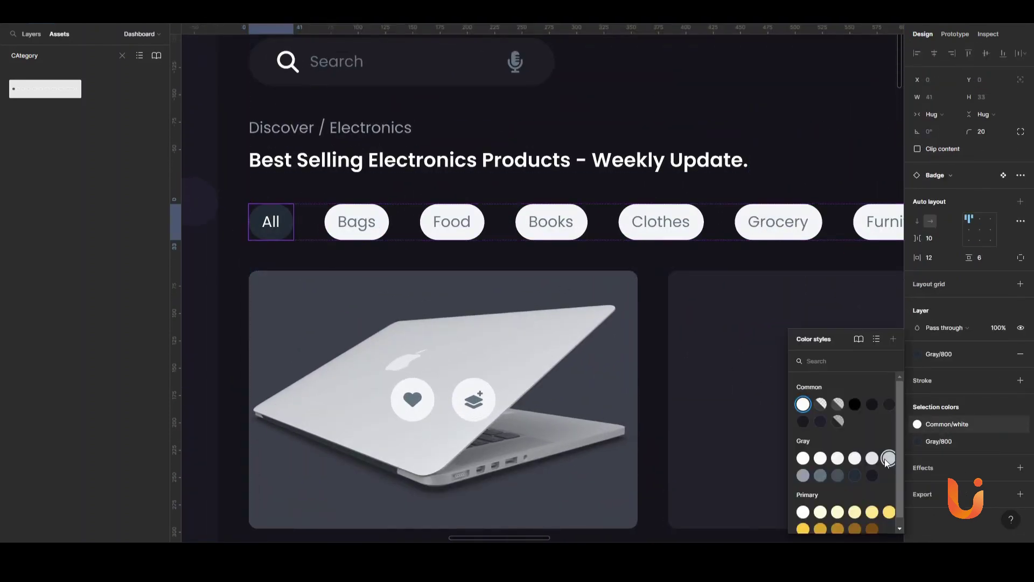
{"action": "left_click", "coordinate": [889, 458]}
{"action": "left_click", "coordinate": [948, 424]}
{"action": "left_click", "coordinate": [854, 474]}
{"action": "scroll", "coordinate": [282, 258], "scroll_direction": "down", "scroll_amount": 3, "text": "ctrl"}
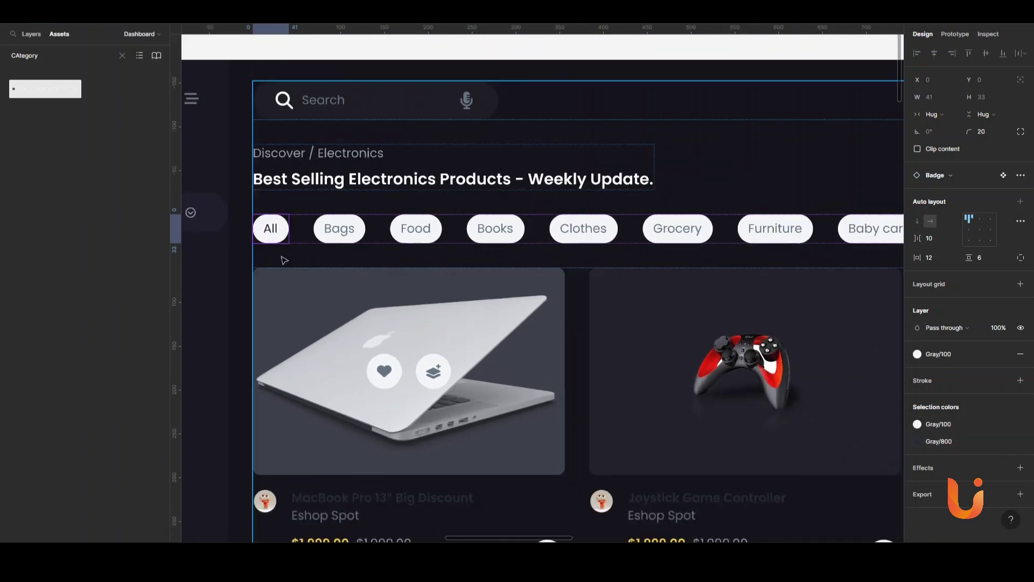
{"action": "scroll", "coordinate": [349, 235], "scroll_direction": "up", "scroll_amount": 2, "text": "ctrl"}
{"action": "scroll", "coordinate": [323, 241], "scroll_direction": "down", "scroll_amount": 2, "text": "ctrl"}
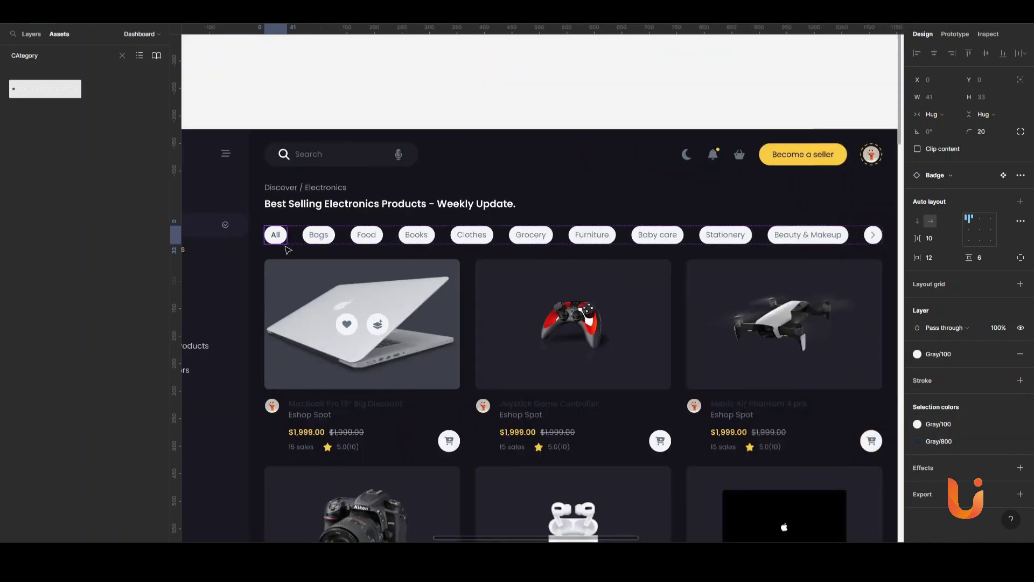
{"action": "key", "text": "Escape"}
Step: Fill the Bags and other category chips with Common/black-04
{"action": "left_click", "coordinate": [319, 235]}
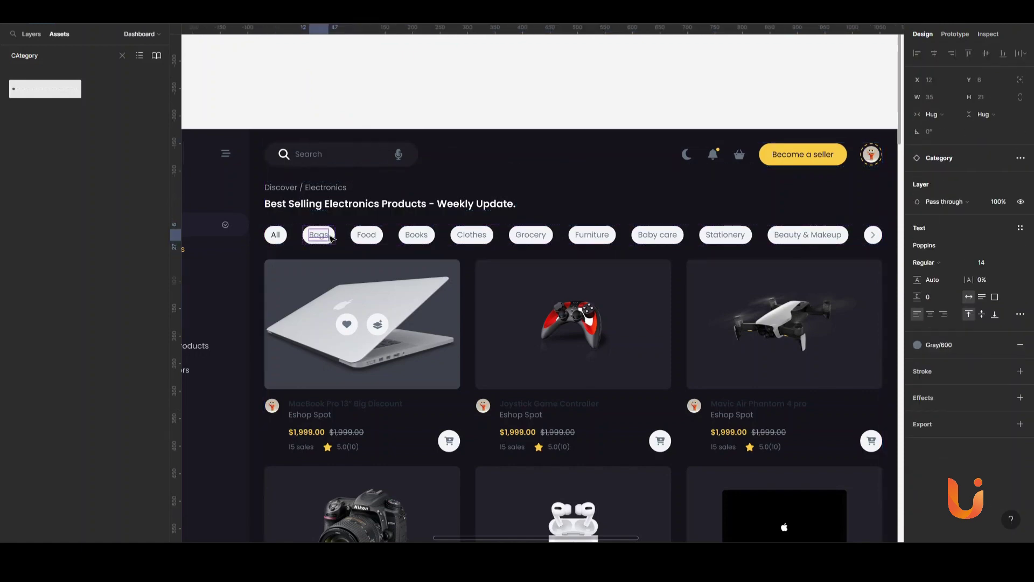
{"action": "left_click", "coordinate": [366, 235], "text": "shift"}
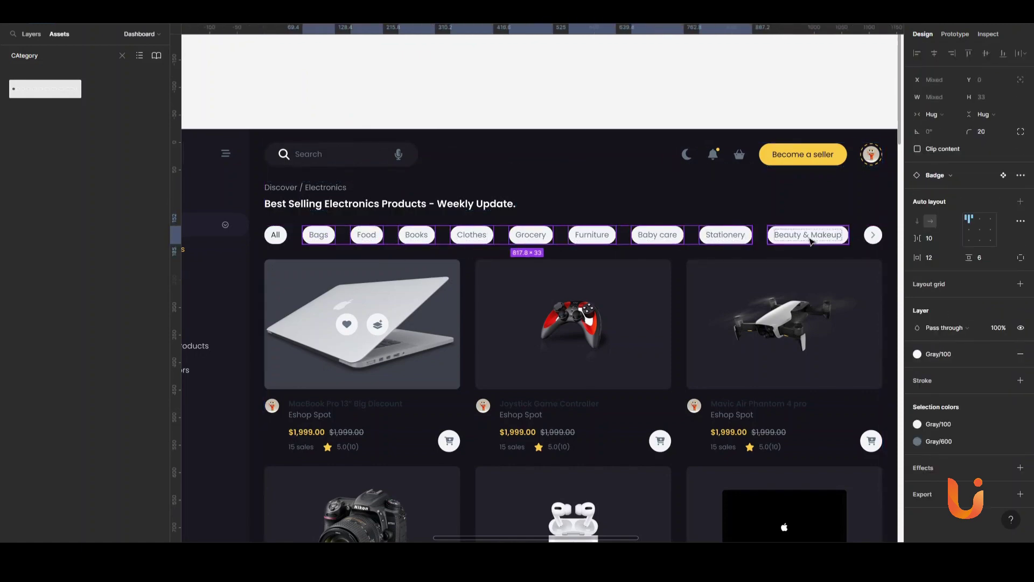
{"action": "left_click", "coordinate": [967, 421]}
{"action": "left_click", "coordinate": [828, 420]}
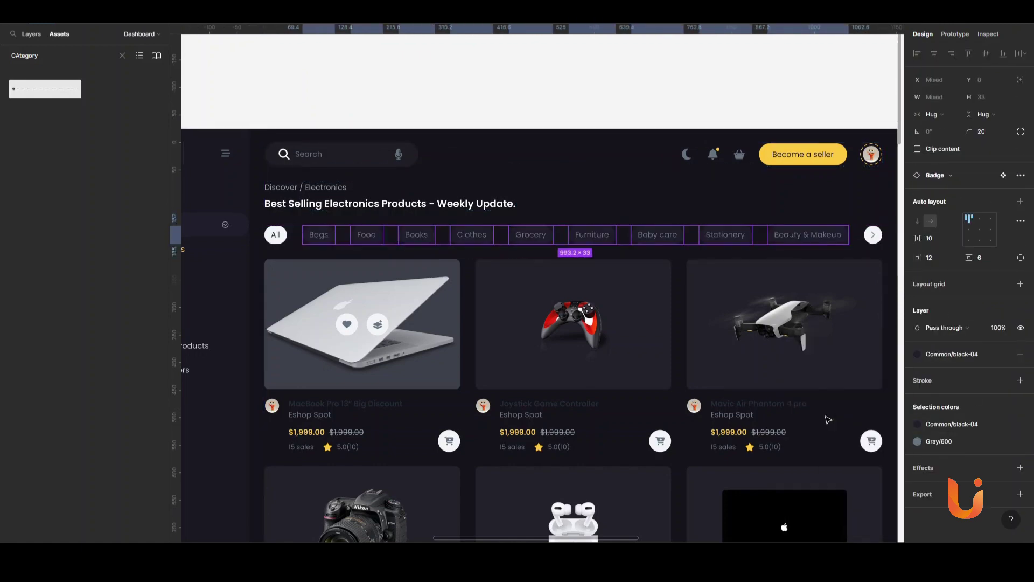
Step: Try a new colour style on the arrow button, then undo it
{"action": "key", "text": "Tab"}
{"action": "key", "text": "shift+2"}
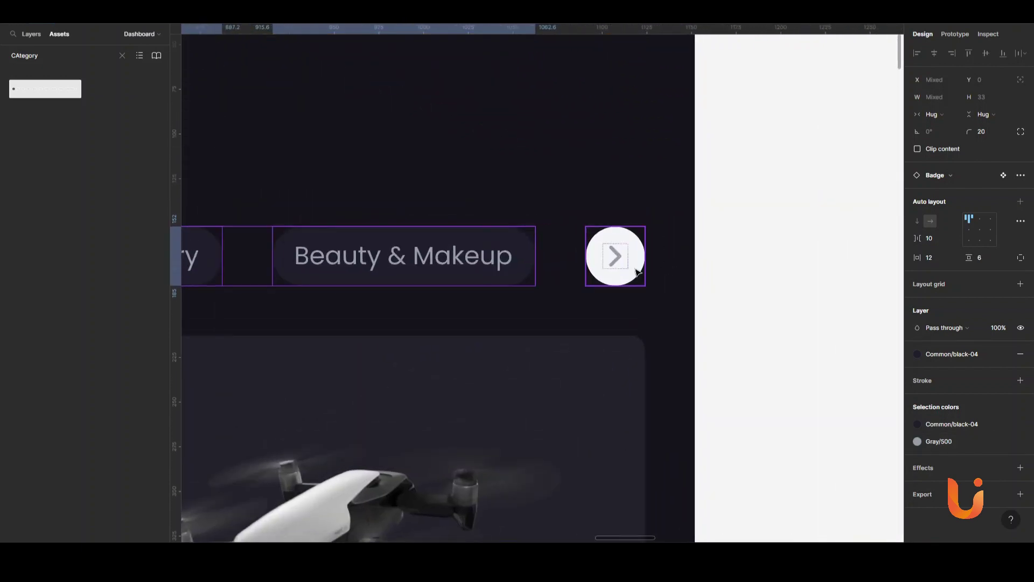
{"action": "left_click", "coordinate": [949, 460]}
{"action": "left_click", "coordinate": [875, 459]}
{"action": "left_click", "coordinate": [802, 369]}
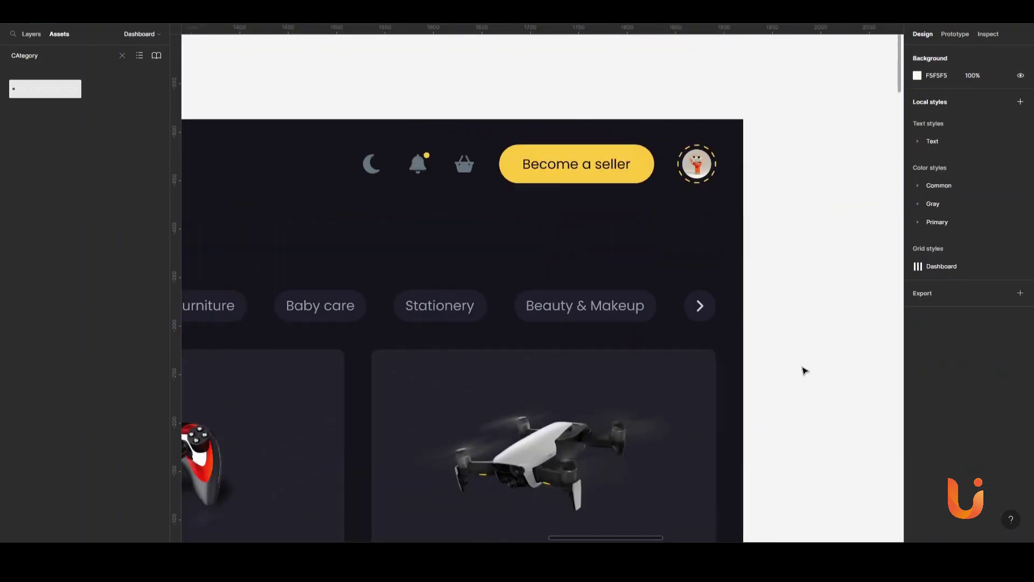
{"action": "key", "text": "ctrl+z"}
{"action": "key", "text": "ctrl+z"}
{"action": "left_click", "coordinate": [946, 457]}
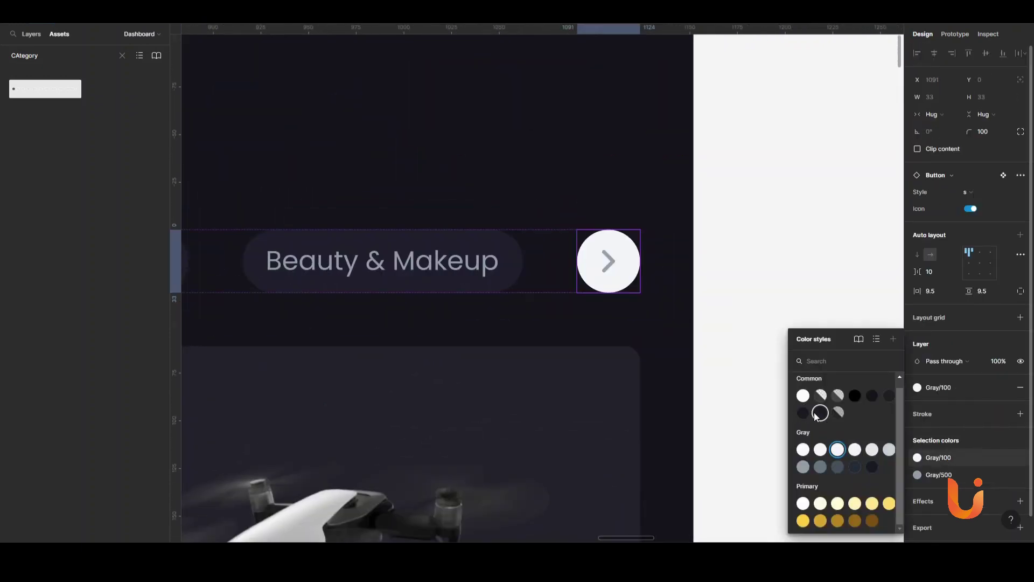
{"action": "key", "text": "Escape"}
{"action": "scroll", "coordinate": [813, 381], "scroll_direction": "down", "scroll_amount": 5}
{"action": "scroll", "coordinate": [808, 377], "scroll_direction": "down", "scroll_amount": 5}
Step: Select all the product cards on the copy and switch them to the dark variant
{"action": "left_click", "coordinate": [693, 279]}
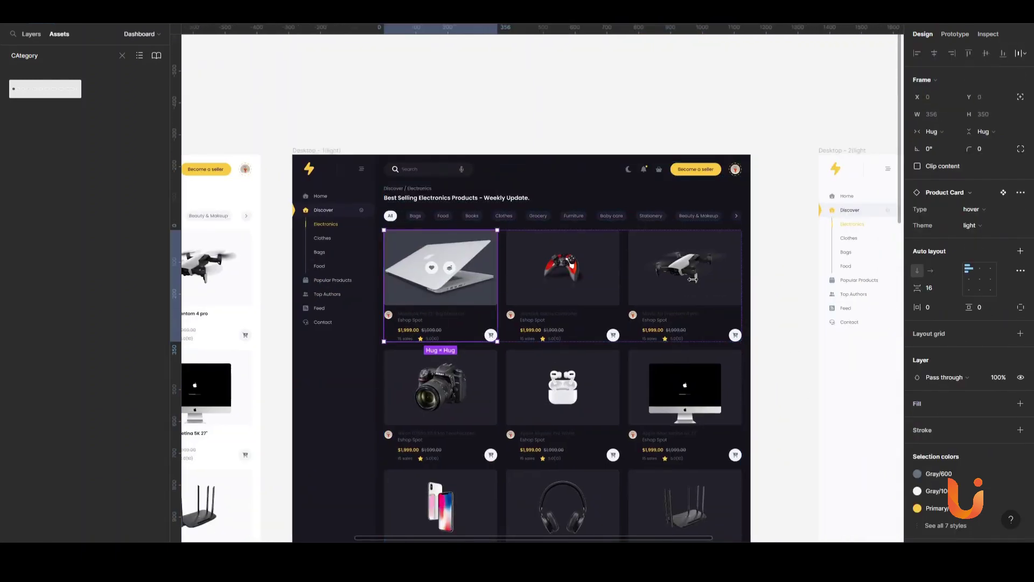
{"action": "left_click", "coordinate": [987, 227]}
{"action": "left_click", "coordinate": [684, 270], "text": "shift"}
{"action": "left_click", "coordinate": [441, 388], "text": "shift"}
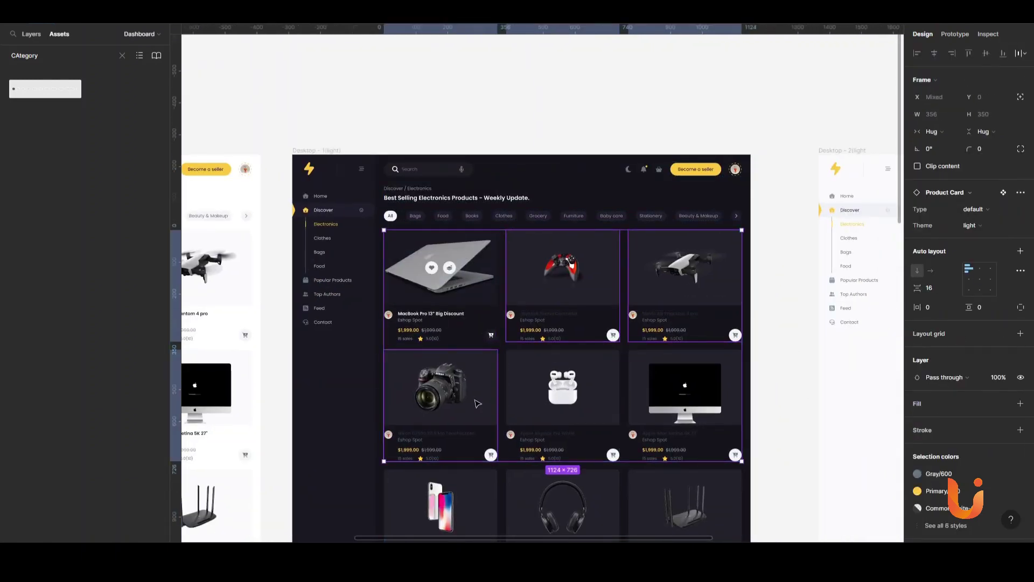
{"action": "scroll", "coordinate": [539, 266], "scroll_direction": "down", "scroll_amount": 2}
{"action": "left_click", "coordinate": [443, 339], "text": "shift"}
{"action": "left_click", "coordinate": [549, 339], "text": "shift"}
{"action": "left_click", "coordinate": [644, 357], "text": "shift"}
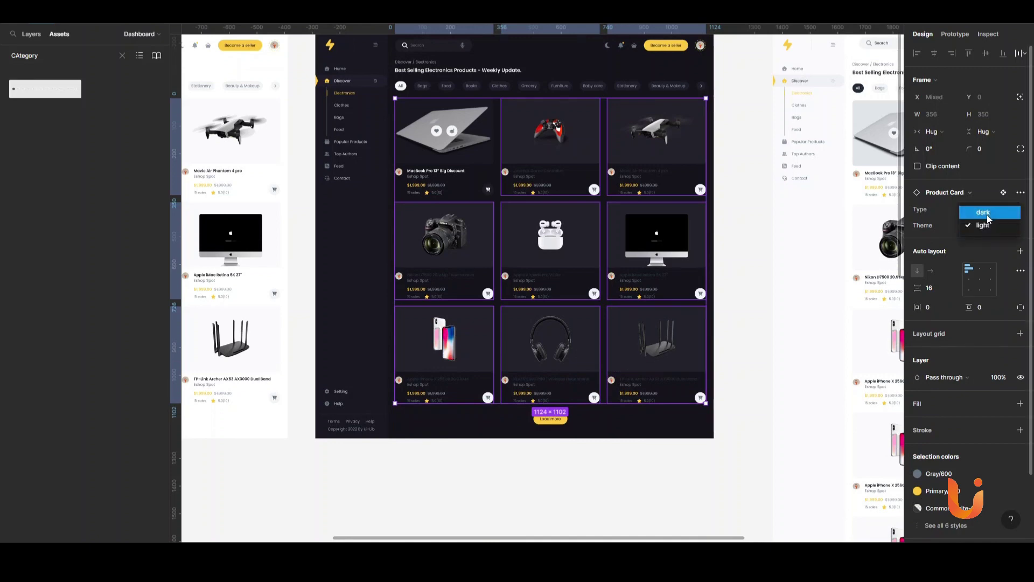
{"action": "left_click", "coordinate": [987, 213]}
{"action": "scroll", "coordinate": [617, 323], "scroll_direction": "down", "scroll_amount": 3}
{"action": "left_click", "coordinate": [617, 323]}
{"action": "left_click", "coordinate": [647, 70]}
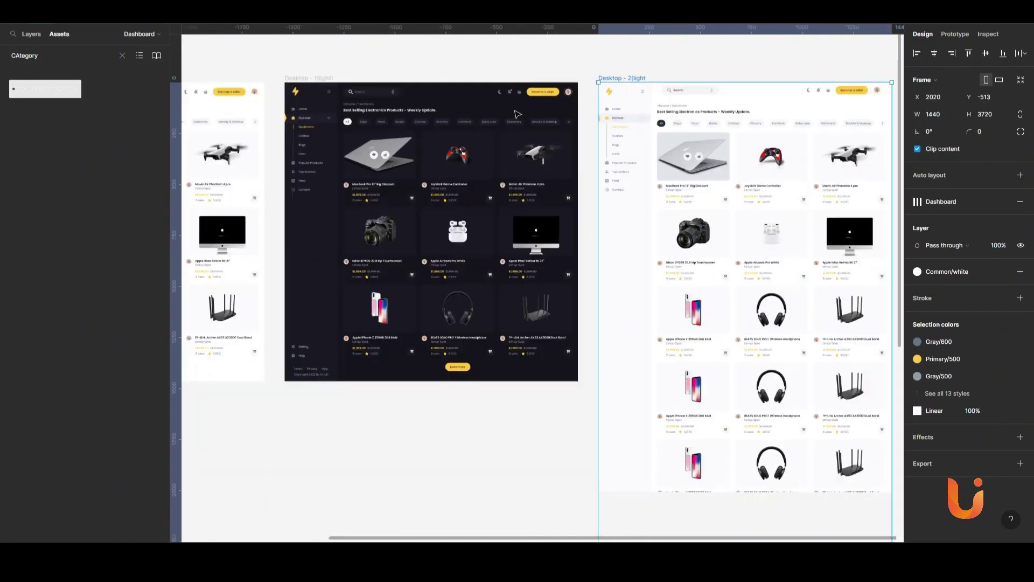
Step: Duplicate Desktop - 2(light) to its right and rename the copy Desktop - 2(dark)
{"action": "scroll", "coordinate": [517, 114], "scroll_direction": "up", "scroll_amount": 2}
{"action": "double_click", "coordinate": [367, 95]}
{"action": "left_click", "coordinate": [425, 83]}
{"action": "scroll", "coordinate": [425, 83], "scroll_direction": "right", "scroll_amount": 8}
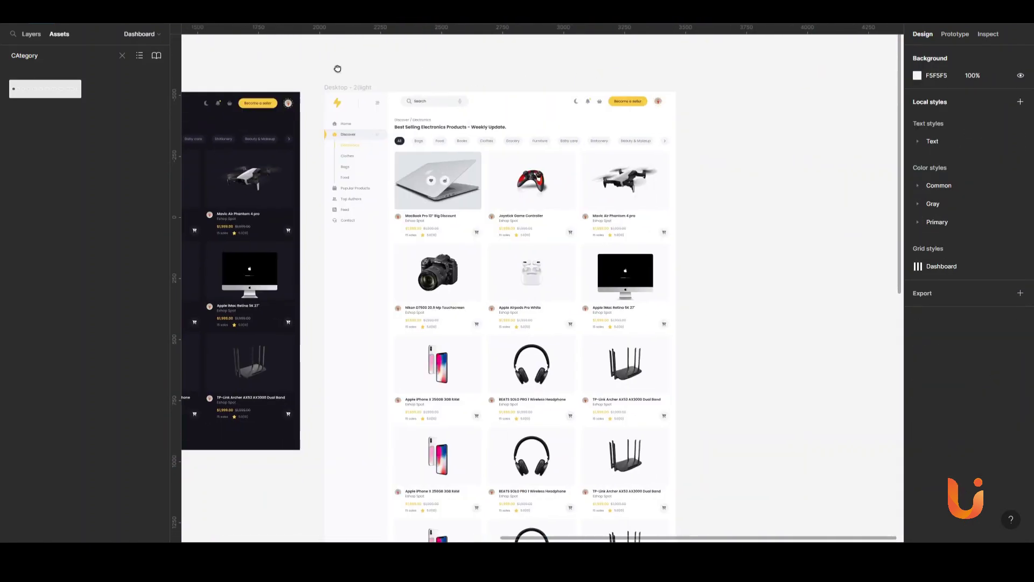
{"action": "left_click", "coordinate": [294, 85]}
{"action": "key", "text": "ctrl+d"}
{"action": "left_click_drag", "start_coordinate": [646, 85], "coordinate": [662, 85]}
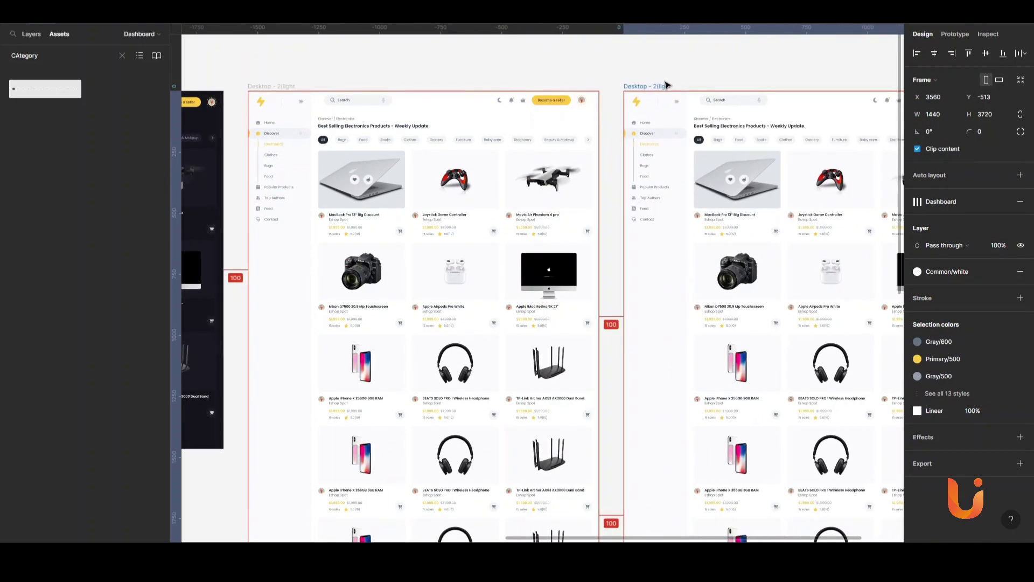
{"action": "scroll", "coordinate": [579, 69], "scroll_direction": "left", "scroll_amount": 3}
{"action": "double_click", "coordinate": [372, 80]}
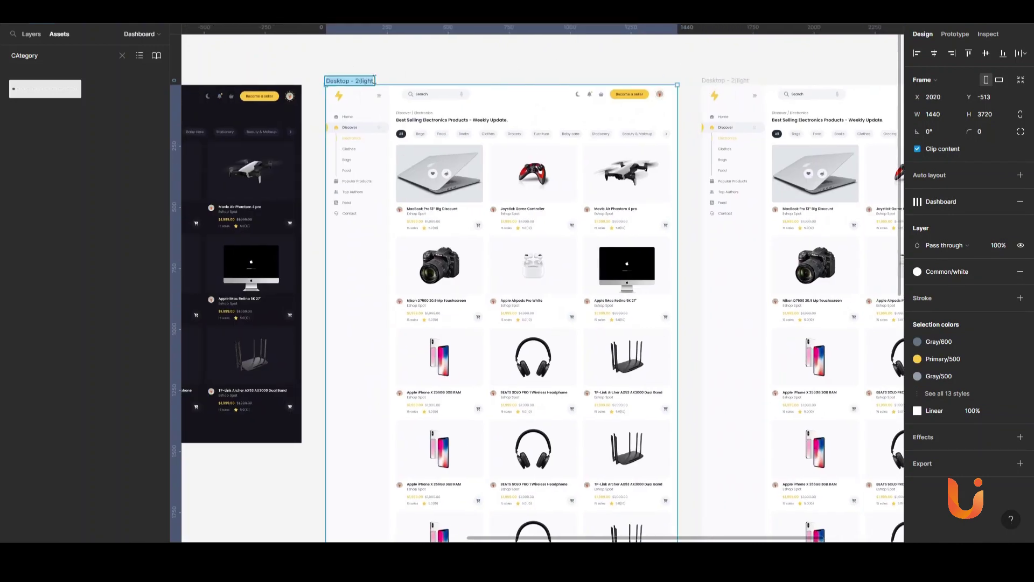
{"action": "double_click", "coordinate": [747, 80]}
{"action": "type", "text": ")"}
{"action": "key", "text": "Return"}
Step: Set the copy's sidebar and header to dark and give the page a dark background fill
{"action": "scroll", "coordinate": [539, 269], "scroll_direction": "right", "scroll_amount": 5}
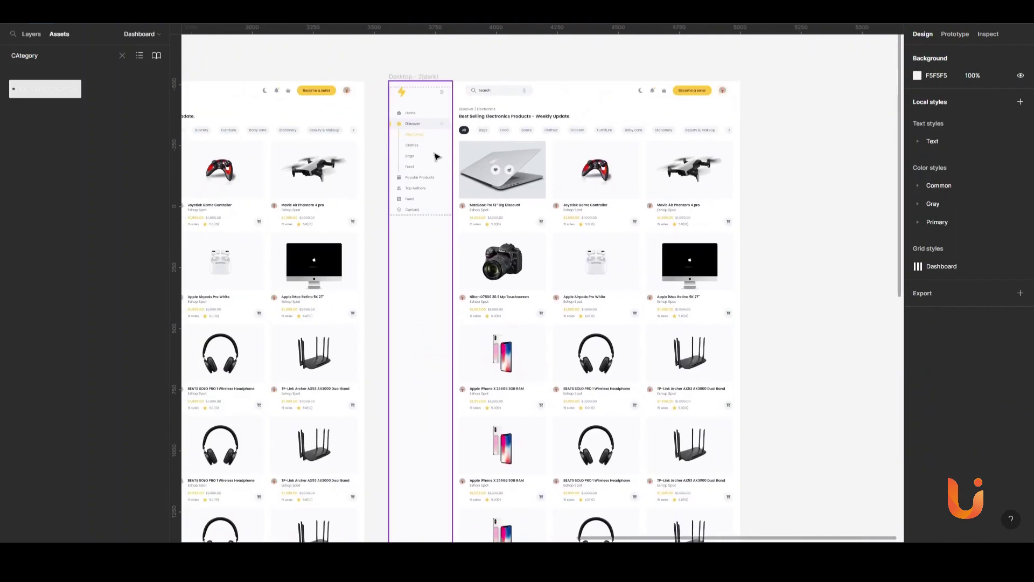
{"action": "left_click", "coordinate": [426, 180]}
{"action": "left_click", "coordinate": [970, 225]}
{"action": "left_click", "coordinate": [970, 240]}
{"action": "left_click", "coordinate": [970, 240]}
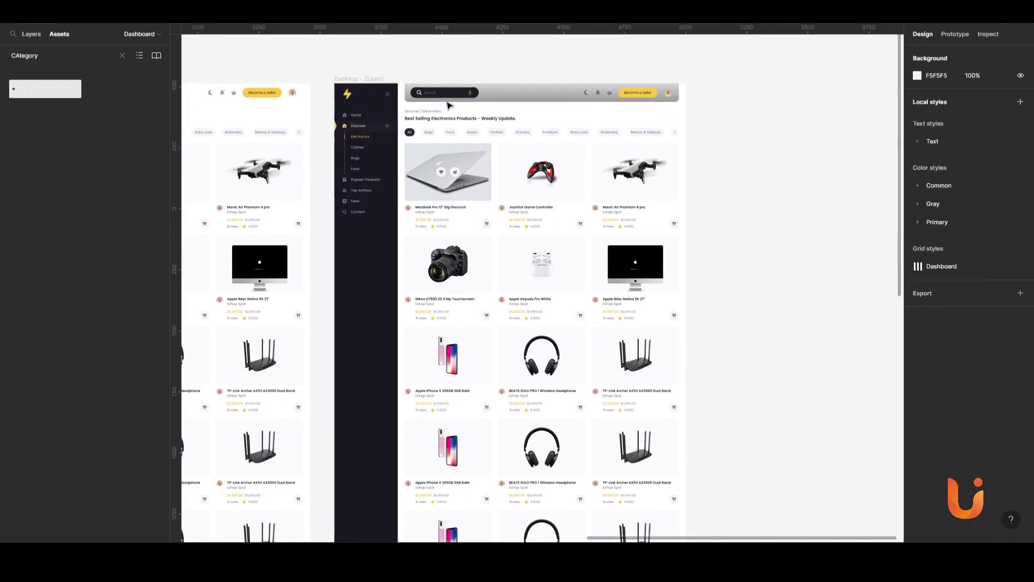
{"action": "left_click", "coordinate": [358, 78]}
{"action": "left_click", "coordinate": [1003, 271]}
{"action": "left_click", "coordinate": [943, 374]}
{"action": "scroll", "coordinate": [345, 97], "scroll_direction": "up", "scroll_amount": 5}
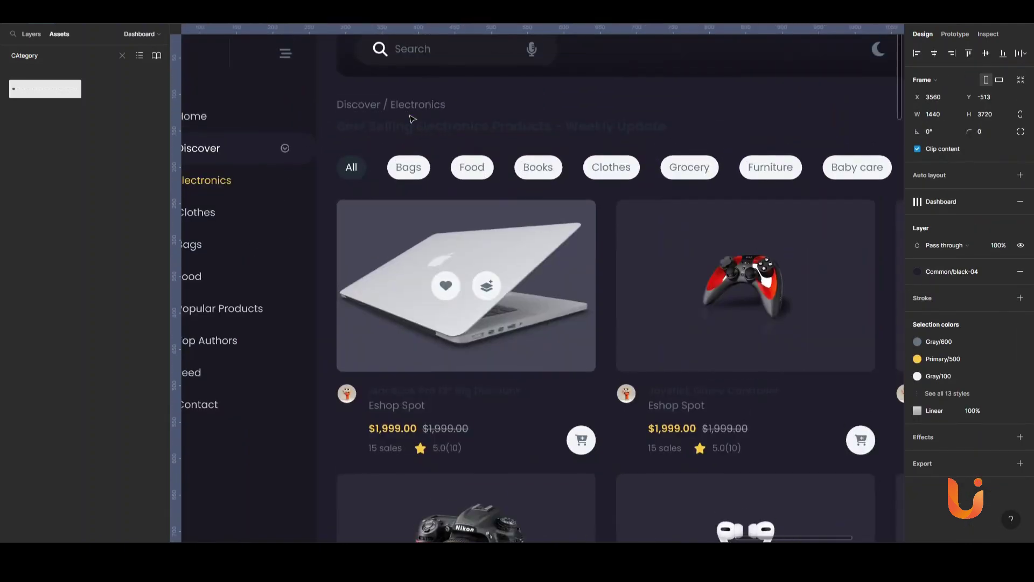
Step: Apply a Gray colour style to the subtitle and select the Discover / Electronics breadcrumb
{"action": "left_click", "coordinate": [503, 126]}
{"action": "left_click", "coordinate": [1007, 347]}
{"action": "left_click", "coordinate": [944, 473]}
{"action": "left_click", "coordinate": [391, 104]}
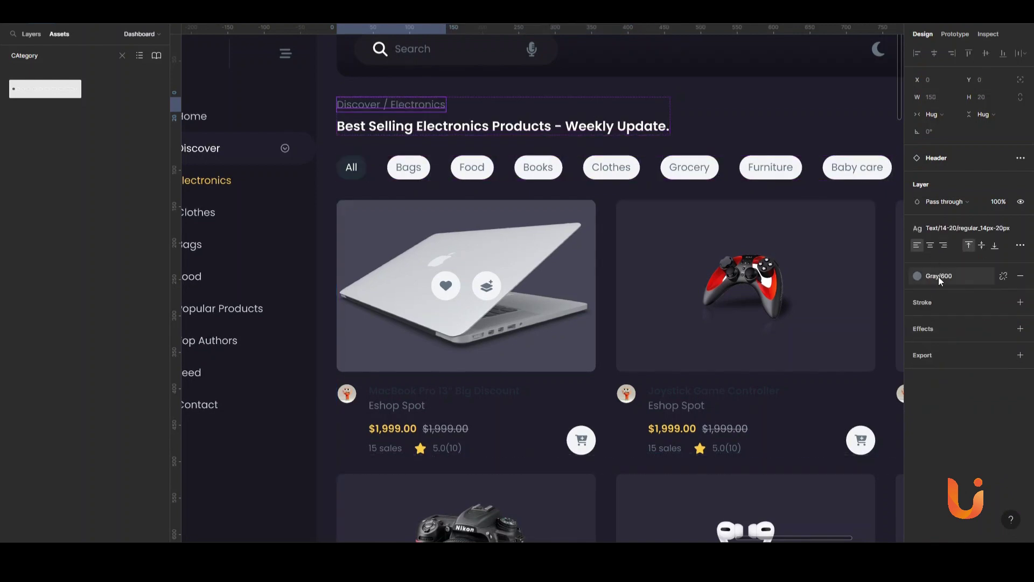
{"action": "scroll", "coordinate": [458, 166], "scroll_direction": "right", "scroll_amount": 5}
{"action": "scroll", "coordinate": [458, 166], "scroll_direction": "left", "scroll_amount": 3}
Step: Give the Bags, Food and other category chips a Common/black-04 fill and Gray/500 labels
{"action": "left_click", "coordinate": [275, 171]}
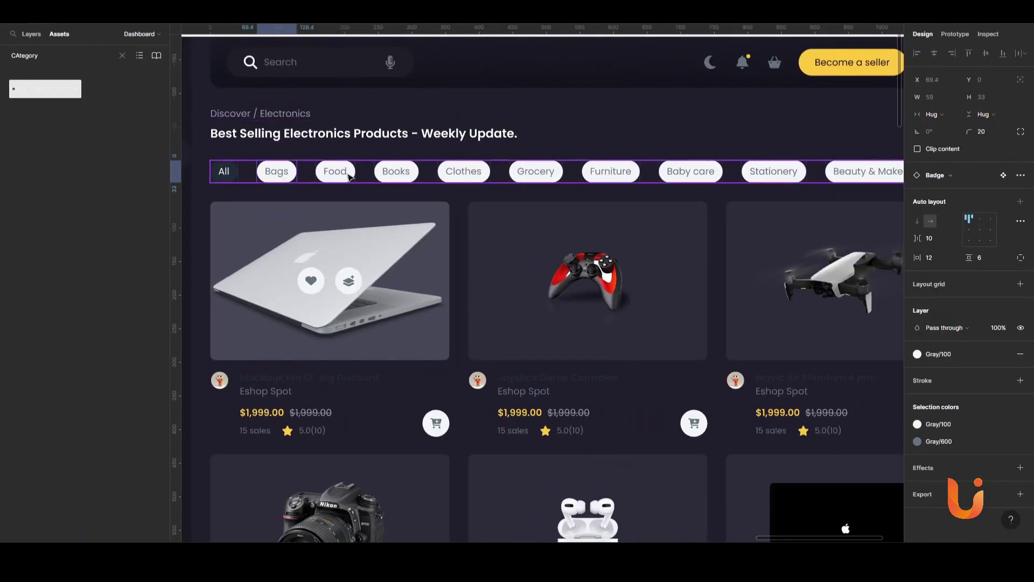
{"action": "left_click", "coordinate": [335, 171], "text": "shift"}
{"action": "left_click", "coordinate": [398, 172], "text": "shift"}
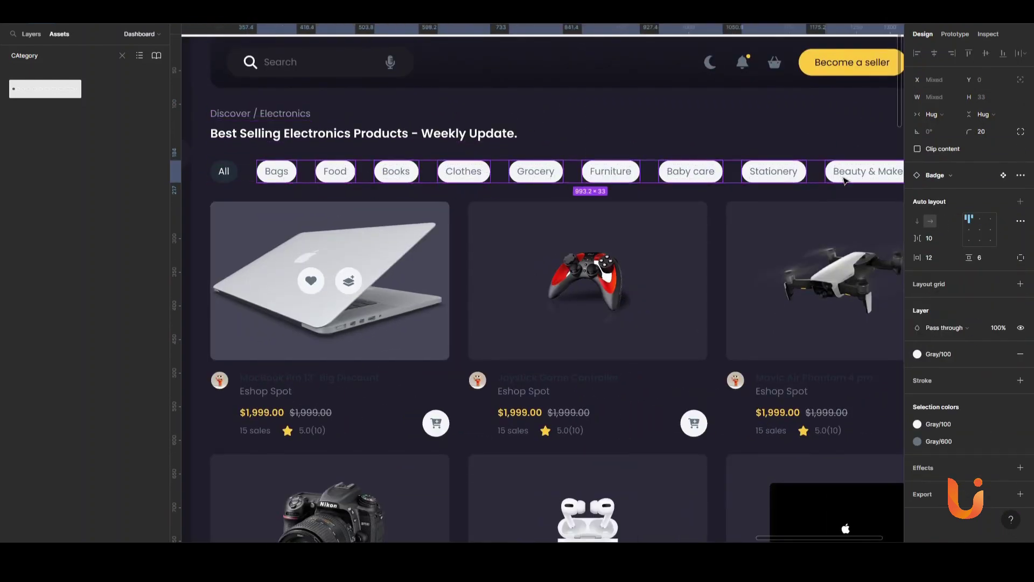
{"action": "left_click", "coordinate": [917, 424]}
{"action": "left_click", "coordinate": [821, 398]}
{"action": "left_click", "coordinate": [917, 441]}
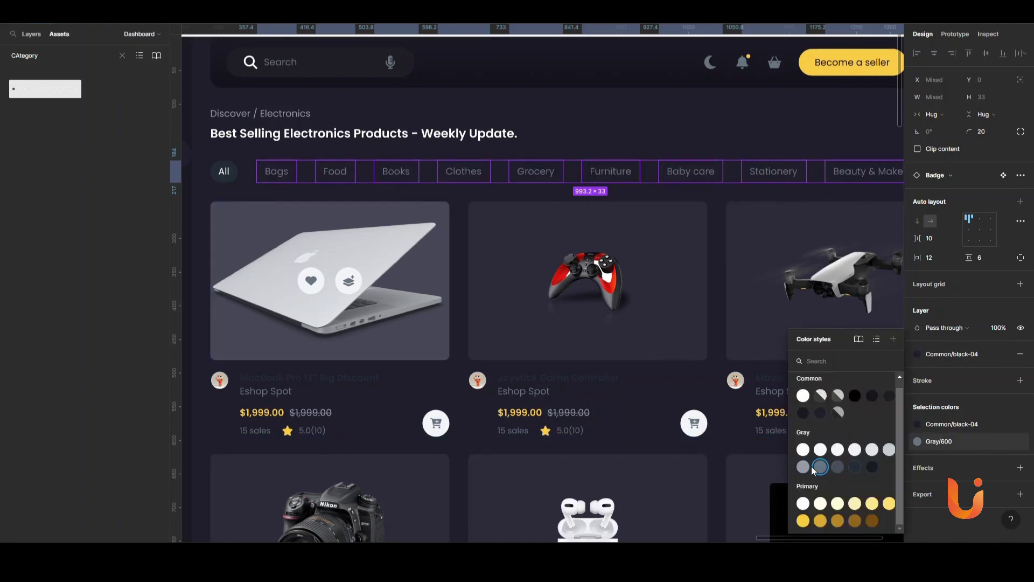
{"action": "left_click", "coordinate": [833, 451]}
Step: Set the All category chip's fill to Gray/100 white
{"action": "scroll", "coordinate": [361, 215], "scroll_direction": "down", "scroll_amount": 2, "text": "ctrl"}
{"action": "left_click", "coordinate": [250, 179]}
{"action": "scroll", "coordinate": [539, 269], "scroll_direction": "up", "scroll_amount": 3}
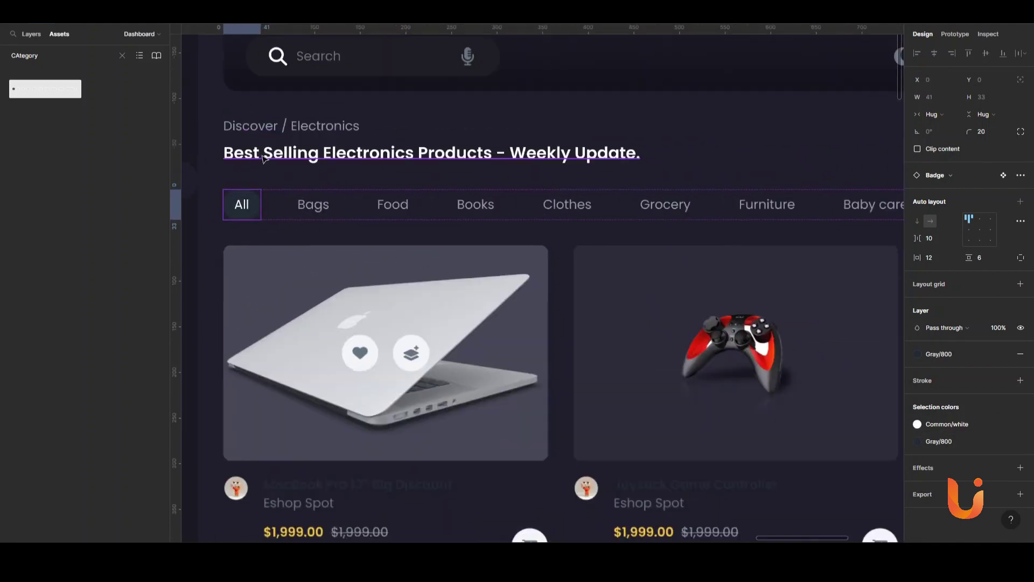
{"action": "scroll", "coordinate": [432, 300], "scroll_direction": "up", "scroll_amount": 3}
{"action": "scroll", "coordinate": [441, 286], "scroll_direction": "down", "scroll_amount": 2}
{"action": "scroll", "coordinate": [322, 259], "scroll_direction": "down", "scroll_amount": 3}
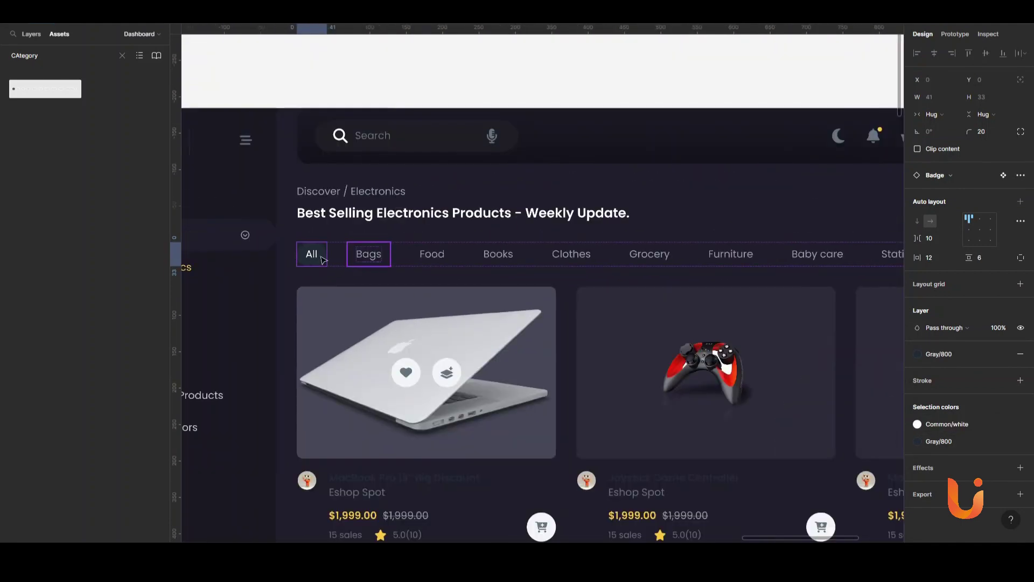
{"action": "left_click", "coordinate": [946, 441]}
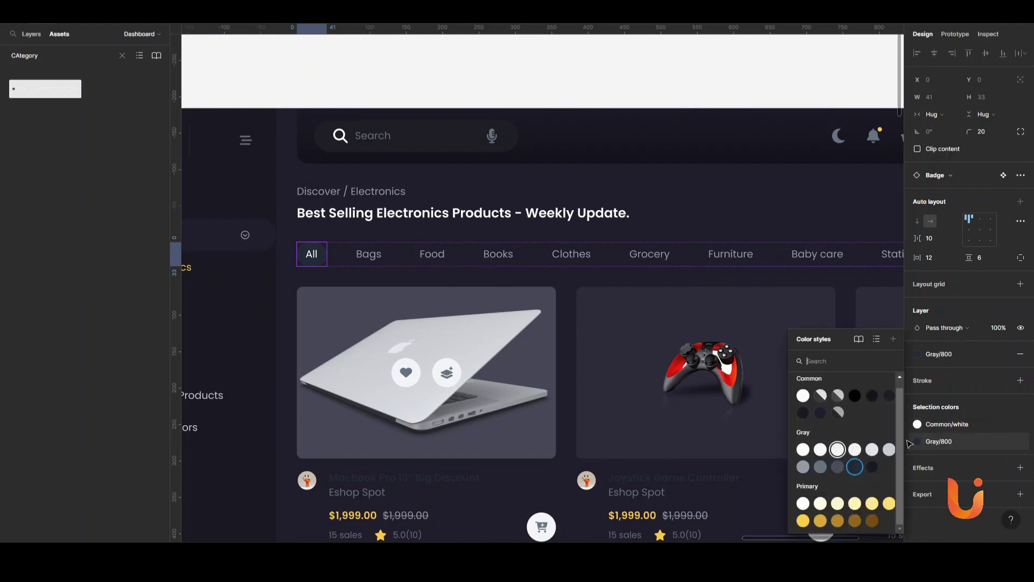
{"action": "left_click", "coordinate": [837, 458]}
{"action": "scroll", "coordinate": [222, 87], "scroll_direction": "down", "scroll_amount": 3}
Step: Check colour styles for the page fill and category arrow button, leaving both unchanged
{"action": "left_click", "coordinate": [918, 272]}
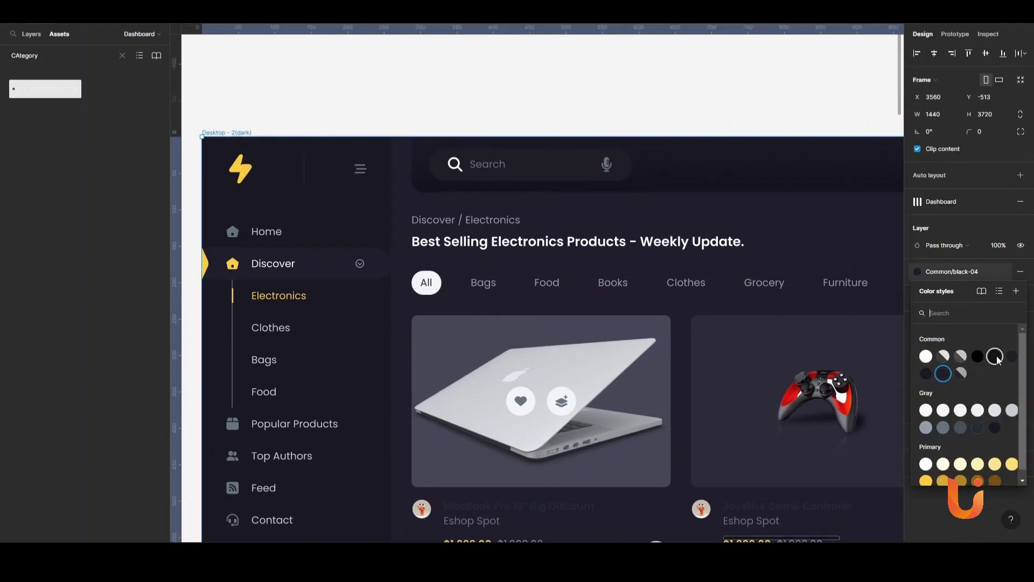
{"action": "key", "text": "Escape"}
{"action": "scroll", "coordinate": [579, 84], "scroll_direction": "up", "scroll_amount": 1}
{"action": "scroll", "coordinate": [827, 214], "scroll_direction": "up", "scroll_amount": 5}
{"action": "left_click", "coordinate": [535, 198]}
{"action": "left_click", "coordinate": [939, 431]}
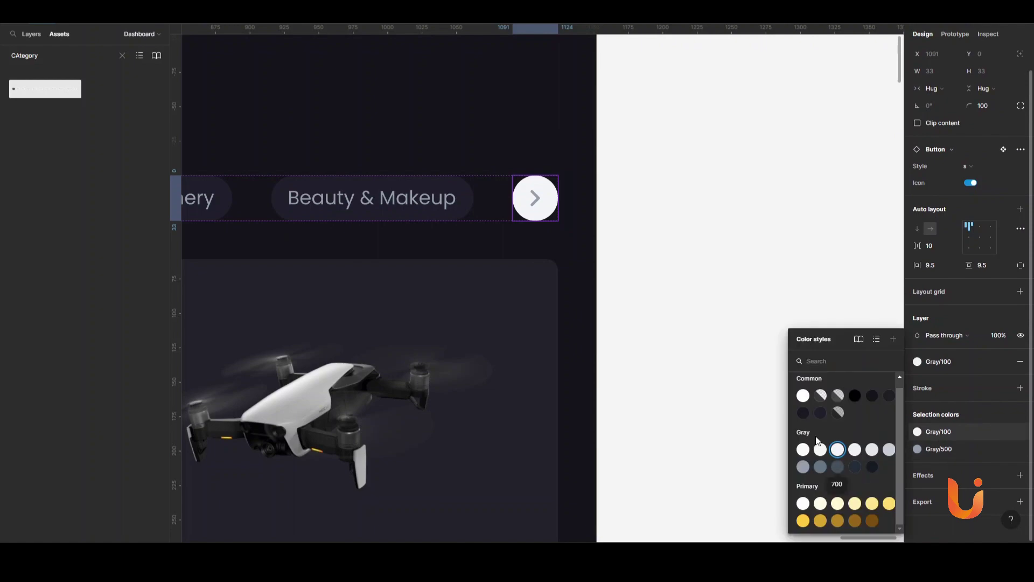
{"action": "key", "text": "Escape"}
{"action": "scroll", "coordinate": [792, 302], "scroll_direction": "down", "scroll_amount": 5}
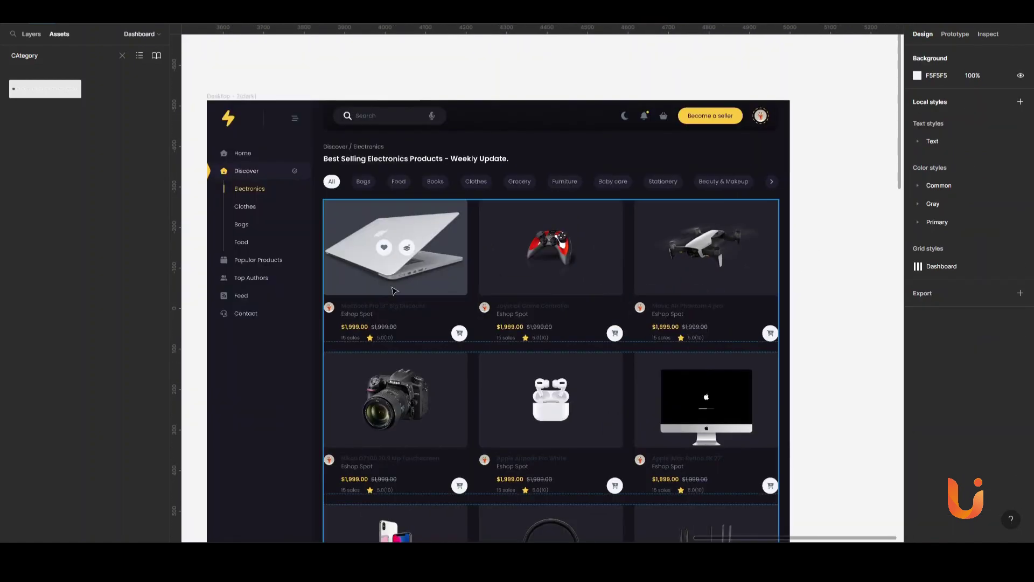
Step: Switch the MacBook card to dark and shift-select the joystick, drone and second-row cards
{"action": "left_click", "coordinate": [985, 212]}
{"action": "left_click", "coordinate": [565, 286]}
{"action": "scroll", "coordinate": [561, 259], "scroll_direction": "down", "scroll_amount": 2}
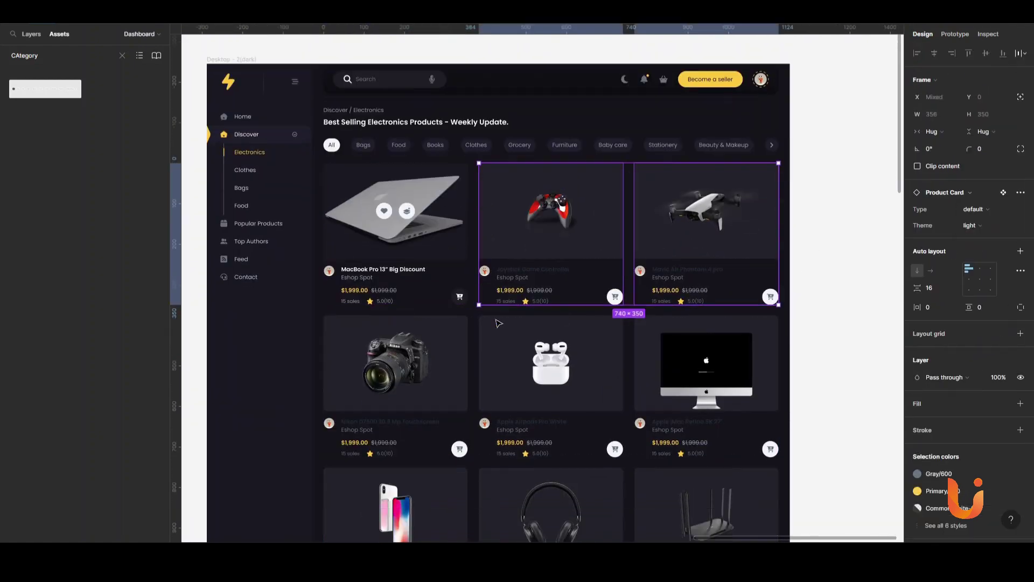
{"action": "scroll", "coordinate": [558, 240], "scroll_direction": "down", "scroll_amount": 2}
{"action": "left_click", "coordinate": [647, 221], "text": "shift"}
{"action": "left_click", "coordinate": [487, 335], "text": "shift"}
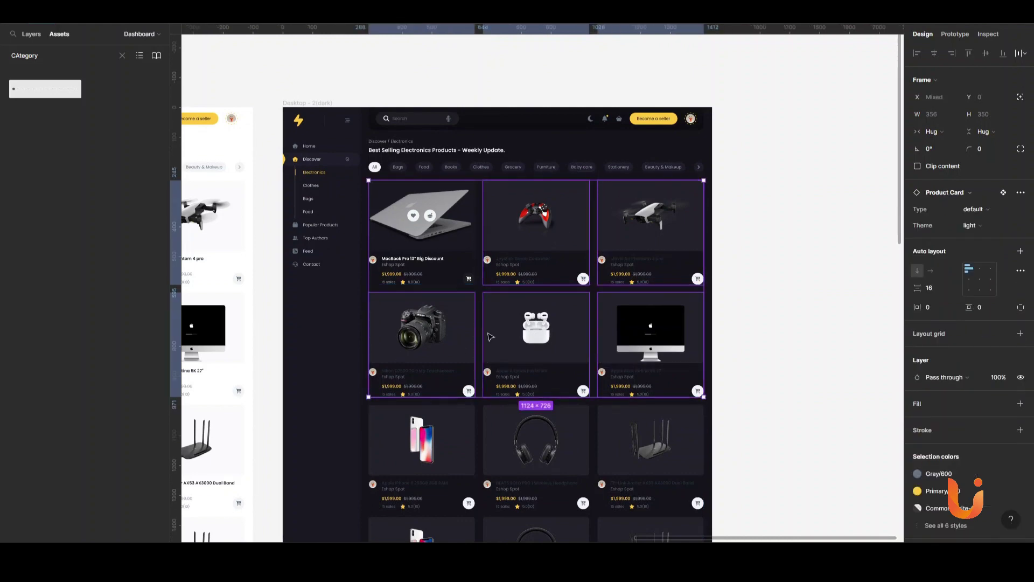
{"action": "scroll", "coordinate": [488, 335], "scroll_direction": "down", "scroll_amount": 3}
{"action": "left_click", "coordinate": [541, 350], "text": "shift"}
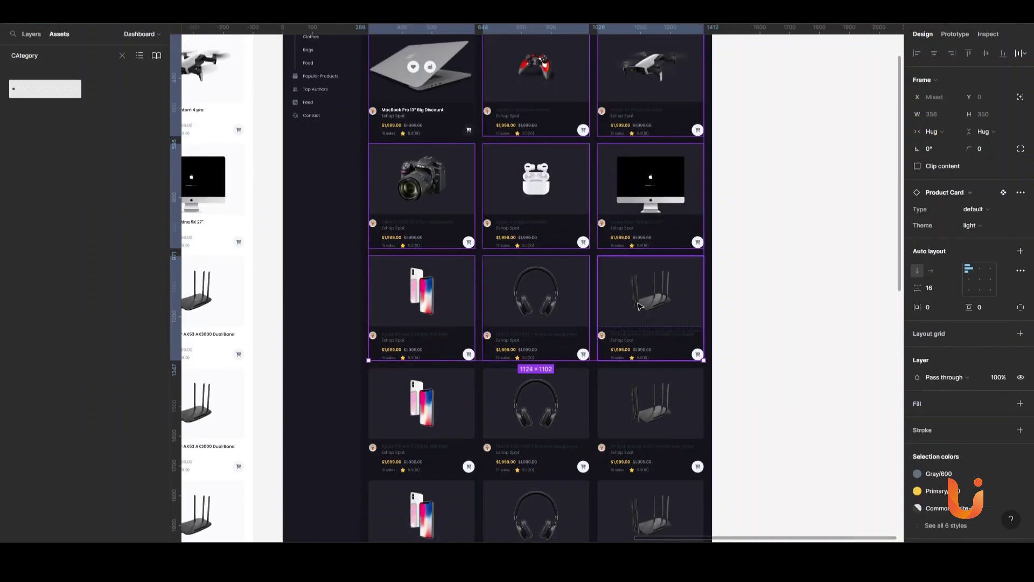
Step: Add the iPhone row and remaining lower cards, then set their Theme to dark
{"action": "scroll", "coordinate": [485, 313], "scroll_direction": "down", "scroll_amount": 2}
{"action": "left_click", "coordinate": [424, 324], "text": "shift"}
{"action": "scroll", "coordinate": [526, 325], "scroll_direction": "down", "scroll_amount": 3}
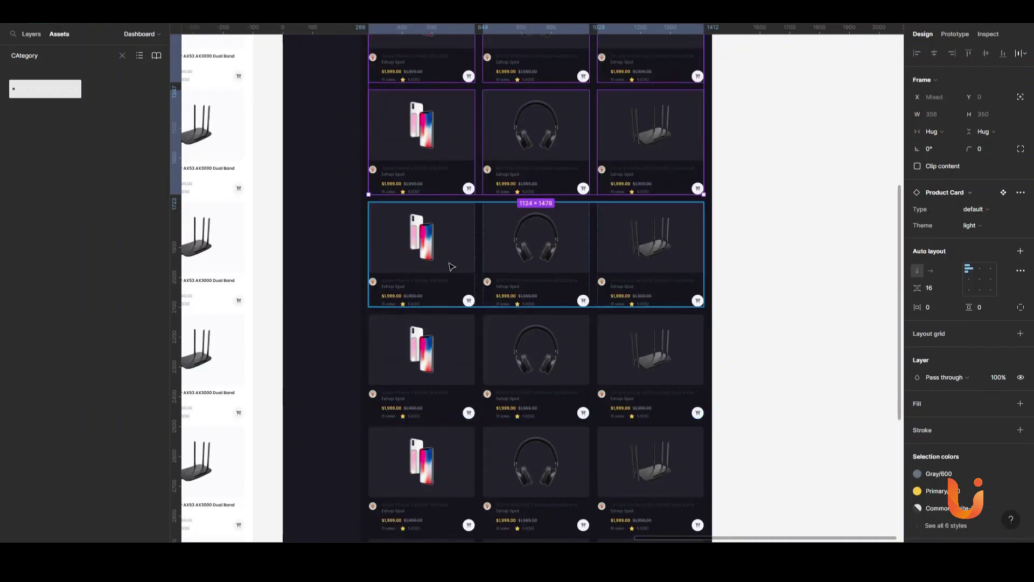
{"action": "left_click", "coordinate": [630, 253], "text": "shift"}
{"action": "scroll", "coordinate": [496, 363], "scroll_direction": "down", "scroll_amount": 1}
{"action": "left_click", "coordinate": [496, 363], "text": "shift"}
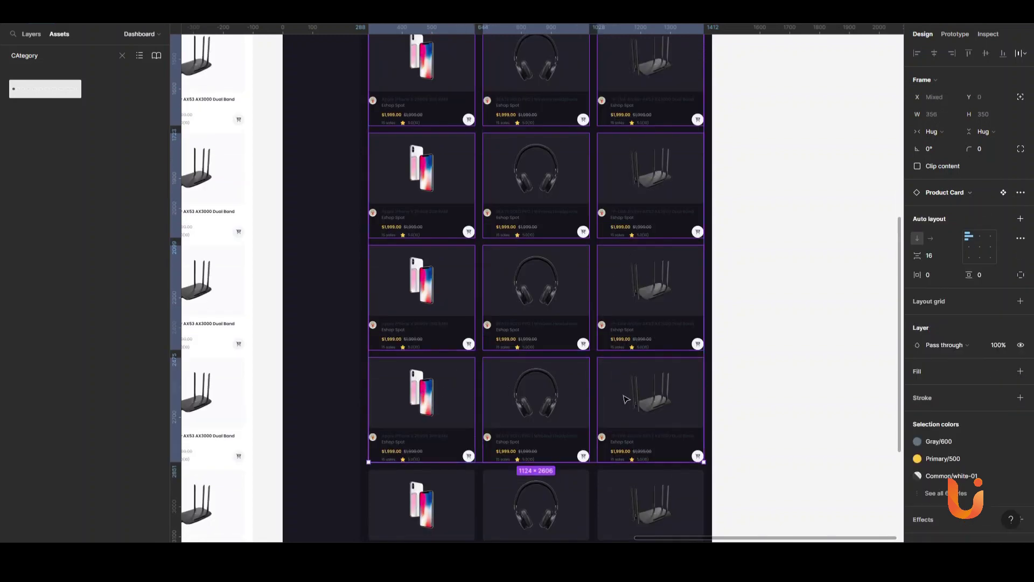
{"action": "scroll", "coordinate": [460, 391], "scroll_direction": "down", "scroll_amount": 1}
{"action": "left_click", "coordinate": [453, 388], "text": "shift"}
{"action": "scroll", "coordinate": [432, 385], "scroll_direction": "down", "scroll_amount": 4}
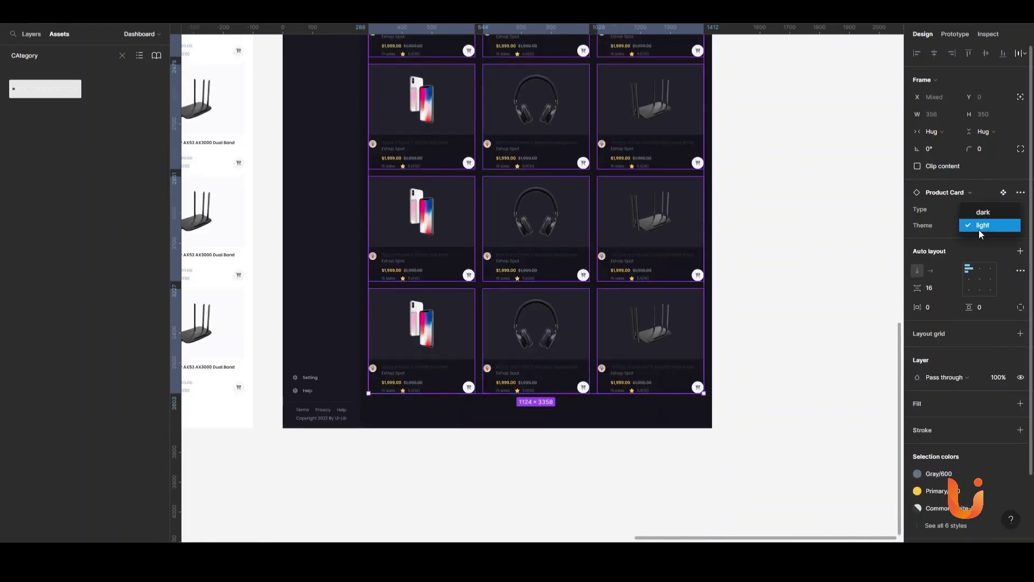
{"action": "left_click", "coordinate": [983, 212]}
{"action": "scroll", "coordinate": [772, 261], "scroll_direction": "up", "scroll_amount": 5}
{"action": "scroll", "coordinate": [700, 345], "scroll_direction": "up", "scroll_amount": 5}
{"action": "left_click", "coordinate": [743, 323]}
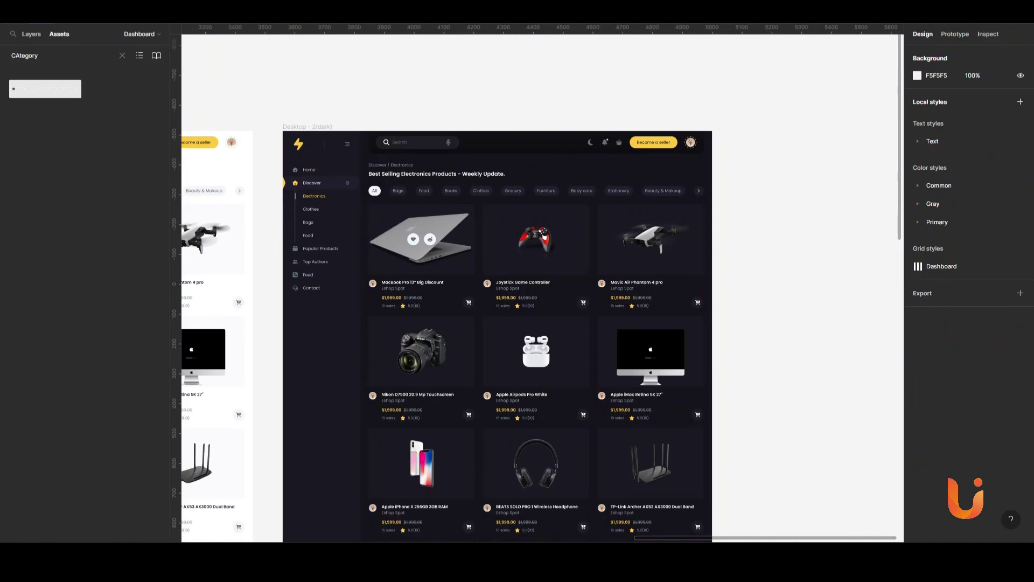
{"action": "scroll", "coordinate": [660, 309], "scroll_direction": "down", "scroll_amount": 3}
{"action": "scroll", "coordinate": [469, 134], "scroll_direction": "left", "scroll_amount": 3}
{"action": "scroll", "coordinate": [561, 127], "scroll_direction": "down", "scroll_amount": 2}
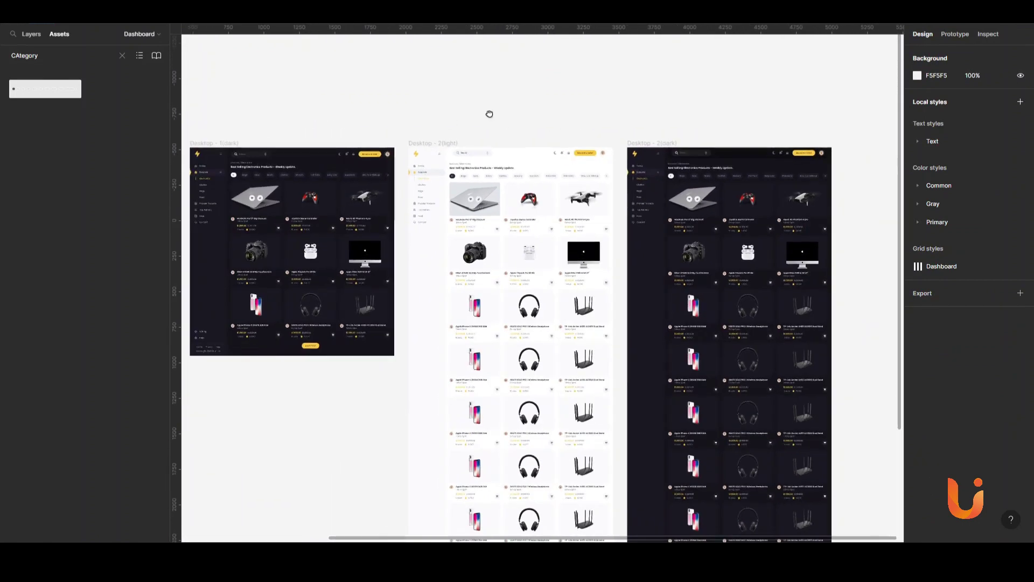
{"action": "scroll", "coordinate": [487, 113], "scroll_direction": "down", "scroll_amount": 2}
{"action": "scroll", "coordinate": [537, 99], "scroll_direction": "up", "scroll_amount": 2}
{"action": "scroll", "coordinate": [544, 76], "scroll_direction": "up", "scroll_amount": 2}
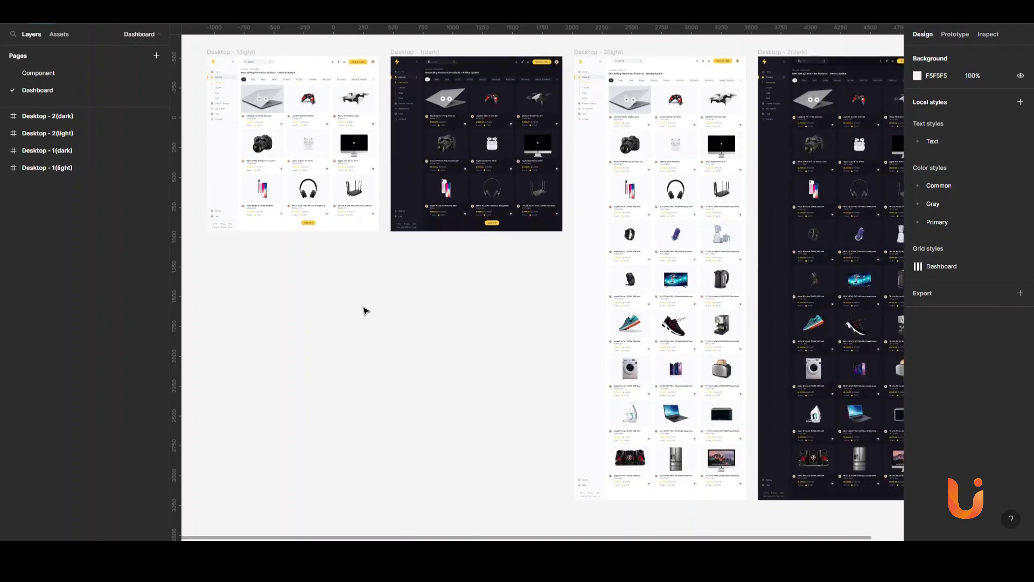
{"action": "scroll", "coordinate": [464, 266], "scroll_direction": "up", "scroll_amount": 5}
{"action": "scroll", "coordinate": [105, 257], "scroll_direction": "down", "scroll_amount": 5}
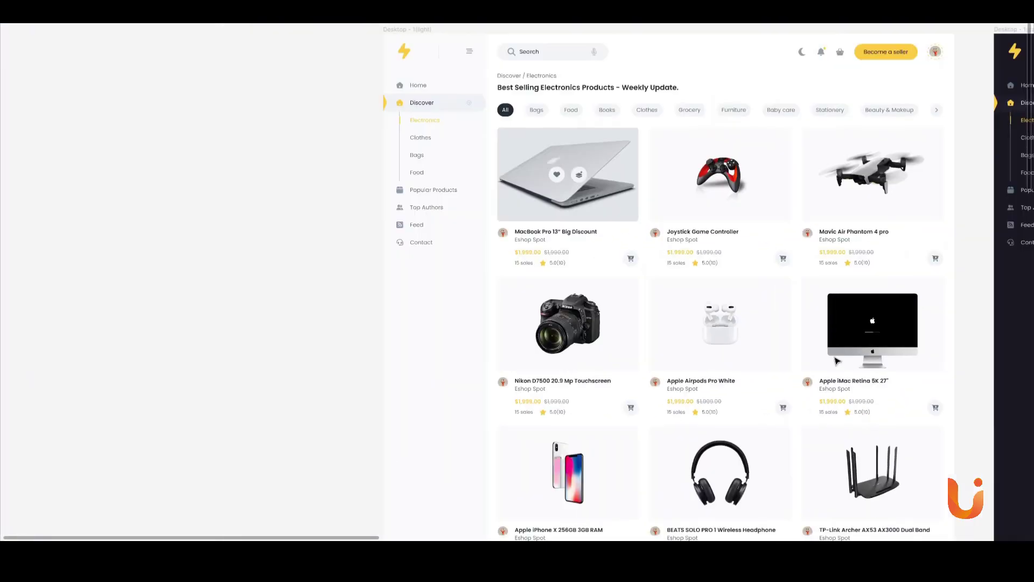
{"action": "scroll", "coordinate": [814, 252], "scroll_direction": "right", "scroll_amount": 3}
{"action": "scroll", "coordinate": [817, 252], "scroll_direction": "right", "scroll_amount": 5}
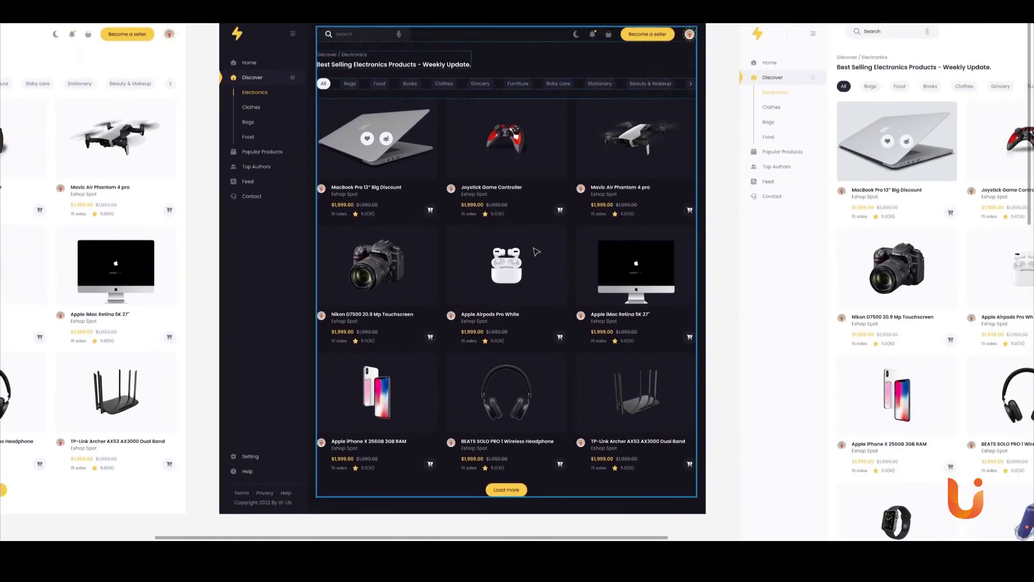
{"action": "scroll", "coordinate": [701, 270], "scroll_direction": "right", "scroll_amount": 5}
{"action": "scroll", "coordinate": [673, 285], "scroll_direction": "right", "scroll_amount": 5}
{"action": "scroll", "coordinate": [651, 300], "scroll_direction": "down", "scroll_amount": 3}
{"action": "scroll", "coordinate": [649, 300], "scroll_direction": "down", "scroll_amount": 3}
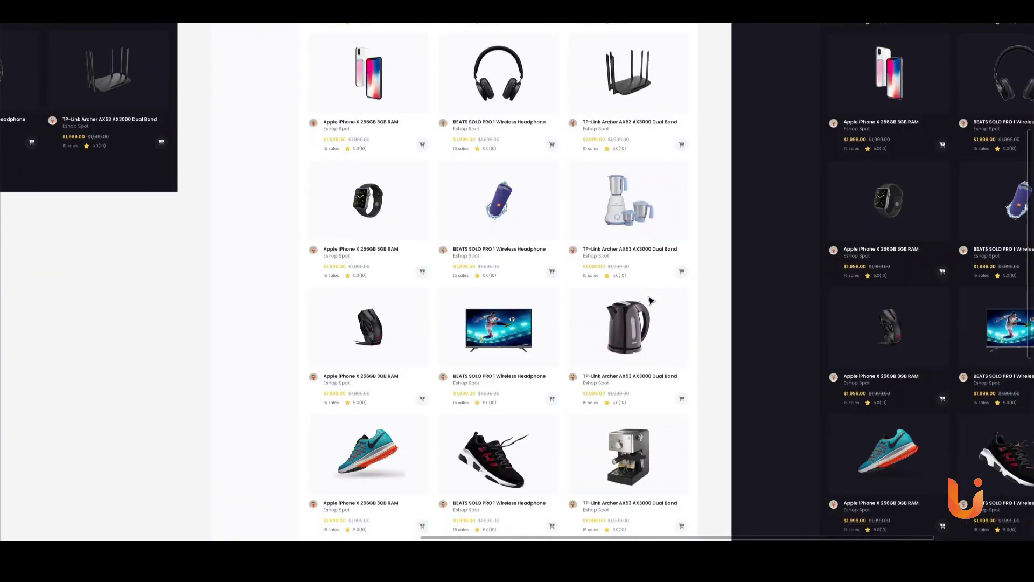
{"action": "scroll", "coordinate": [651, 300], "scroll_direction": "down", "scroll_amount": 3}
{"action": "scroll", "coordinate": [651, 300], "scroll_direction": "down", "scroll_amount": 4}
{"action": "scroll", "coordinate": [641, 310], "scroll_direction": "right", "scroll_amount": 5}
{"action": "scroll", "coordinate": [635, 318], "scroll_direction": "up", "scroll_amount": 5}
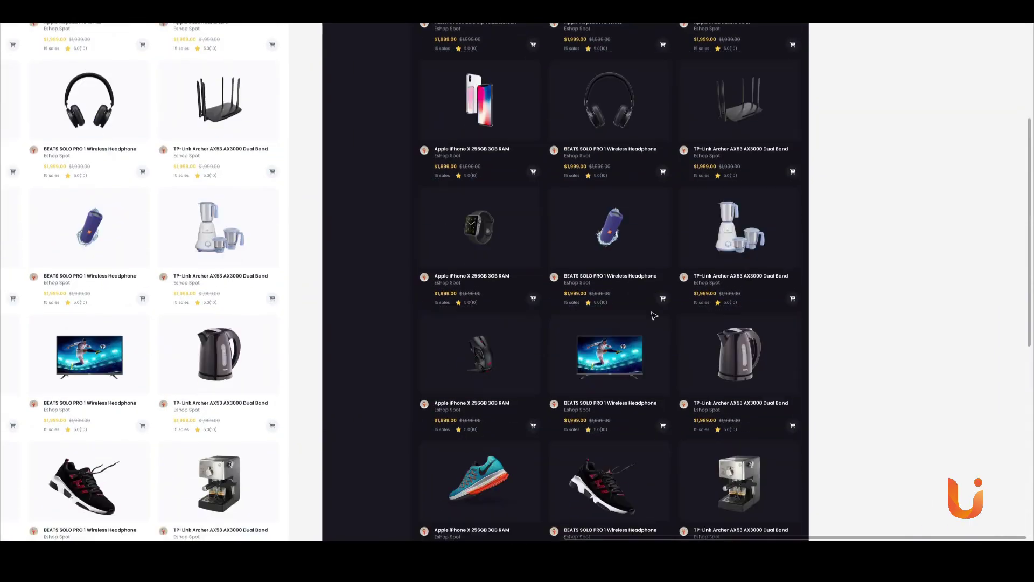
{"action": "scroll", "coordinate": [634, 318], "scroll_direction": "up", "scroll_amount": 5}
{"action": "scroll", "coordinate": [432, 277], "scroll_direction": "down", "scroll_amount": 5, "text": "ctrl"}
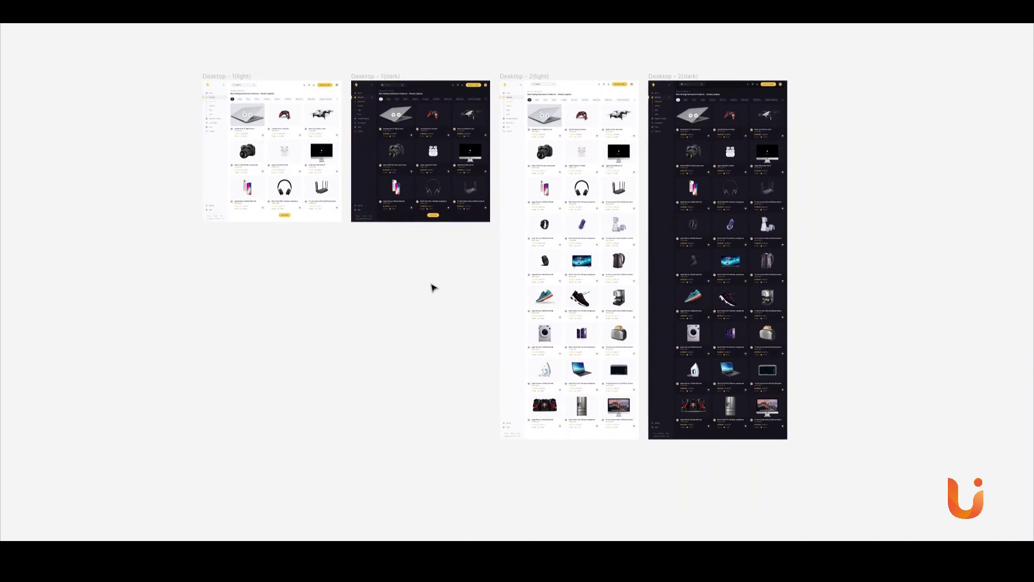